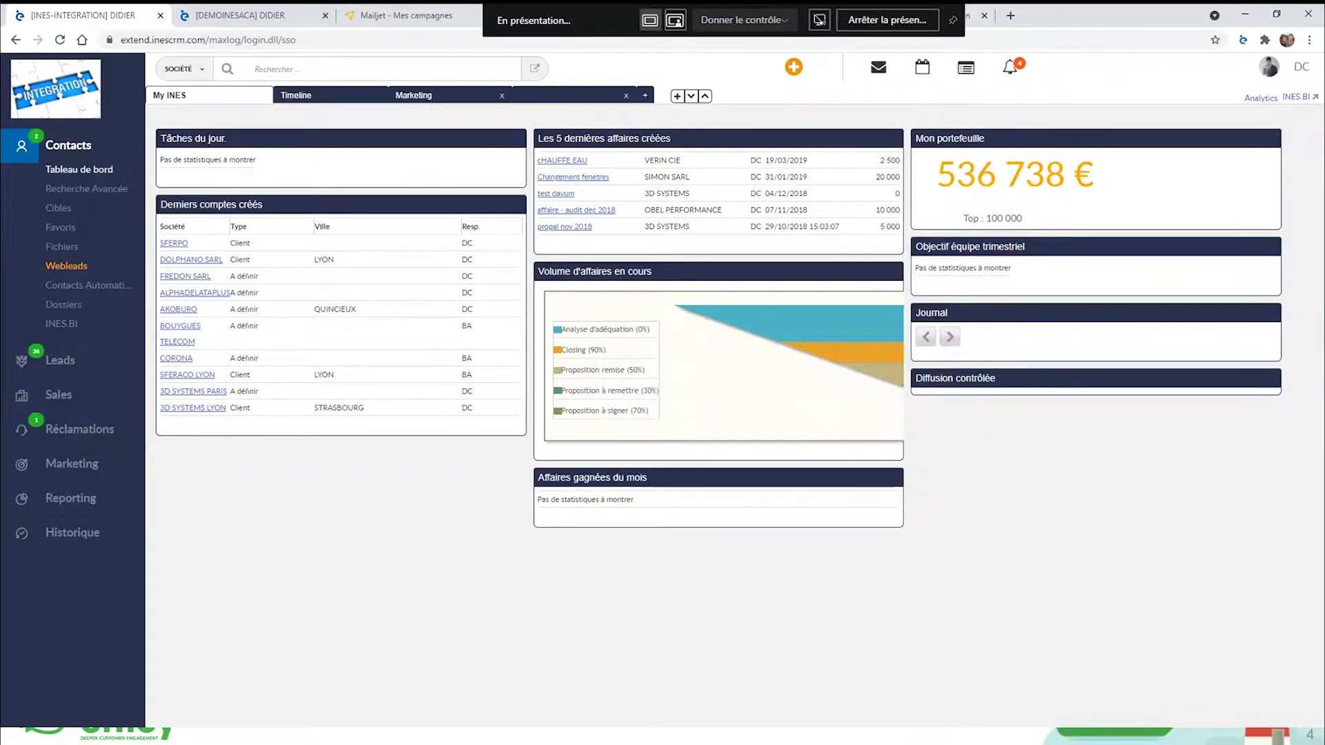
Open the WebLead_LEADMANAGEMENT form from the FORMULAIRE tab under Contacts > Webleads.
left_click(61, 269)
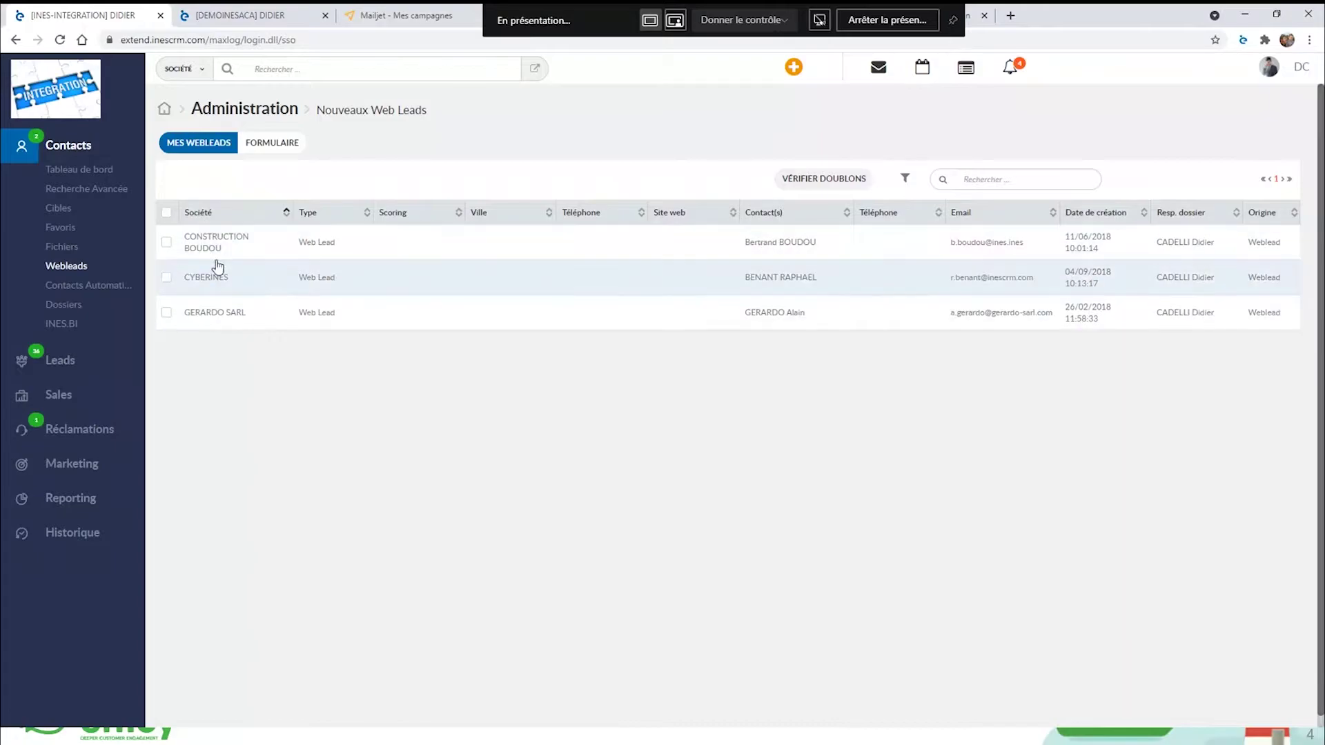
left_click(276, 145)
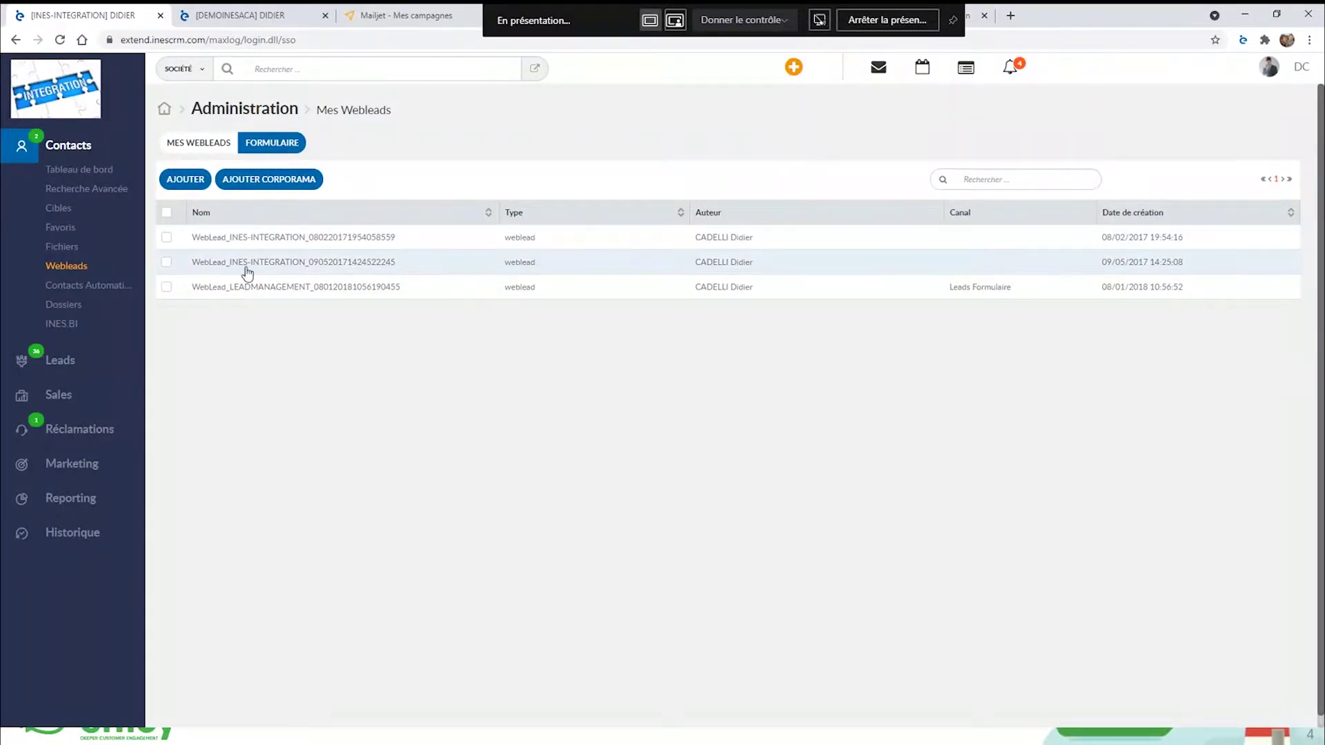
left_click(277, 288)
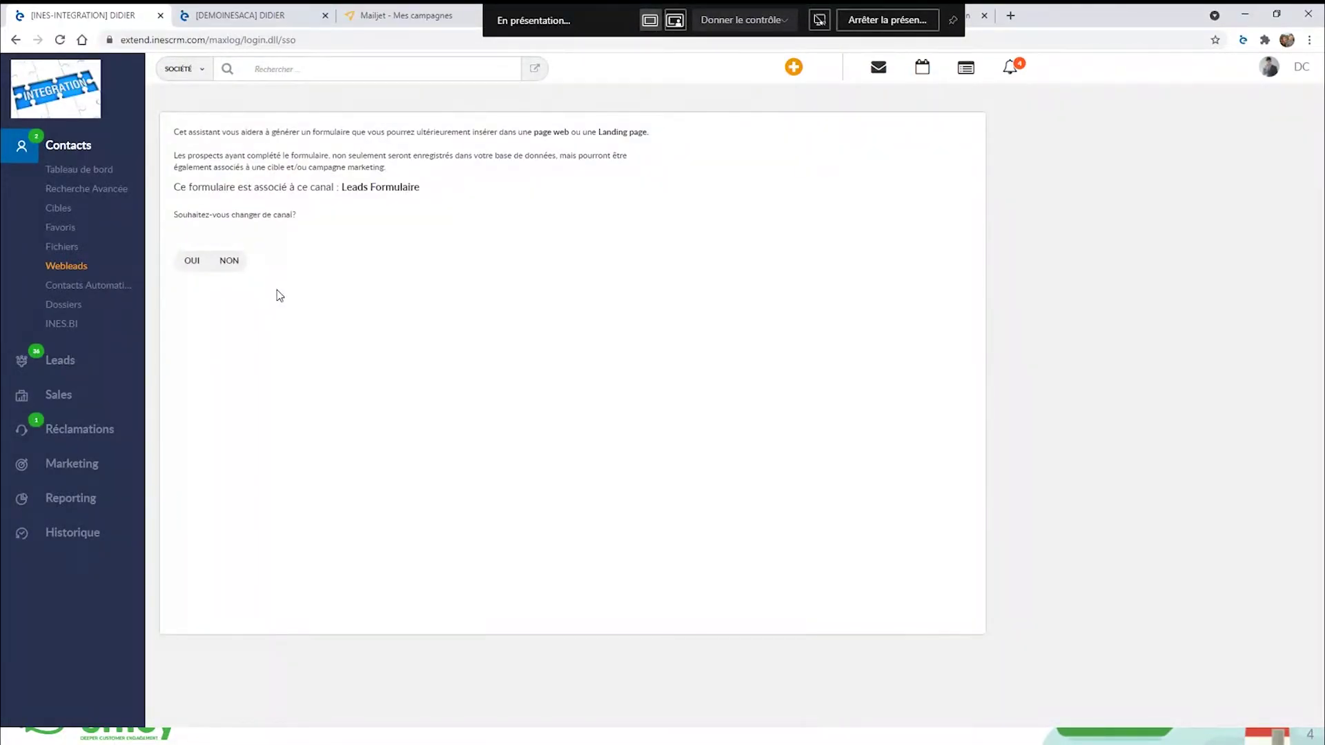
Keep the Leads Formulaire channel and mandatory fields, then advance to the owner, target and origin step.
left_click(229, 261)
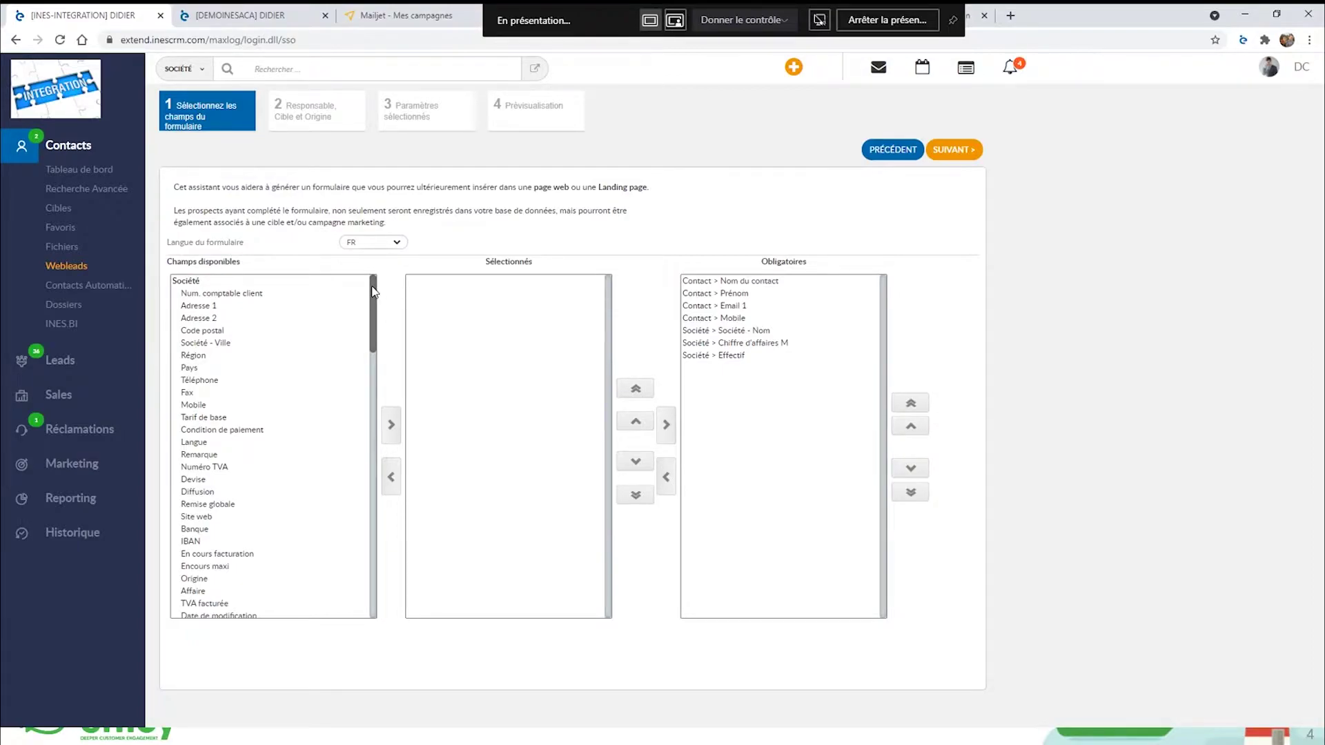
left_click_drag(373, 291, 373, 390)
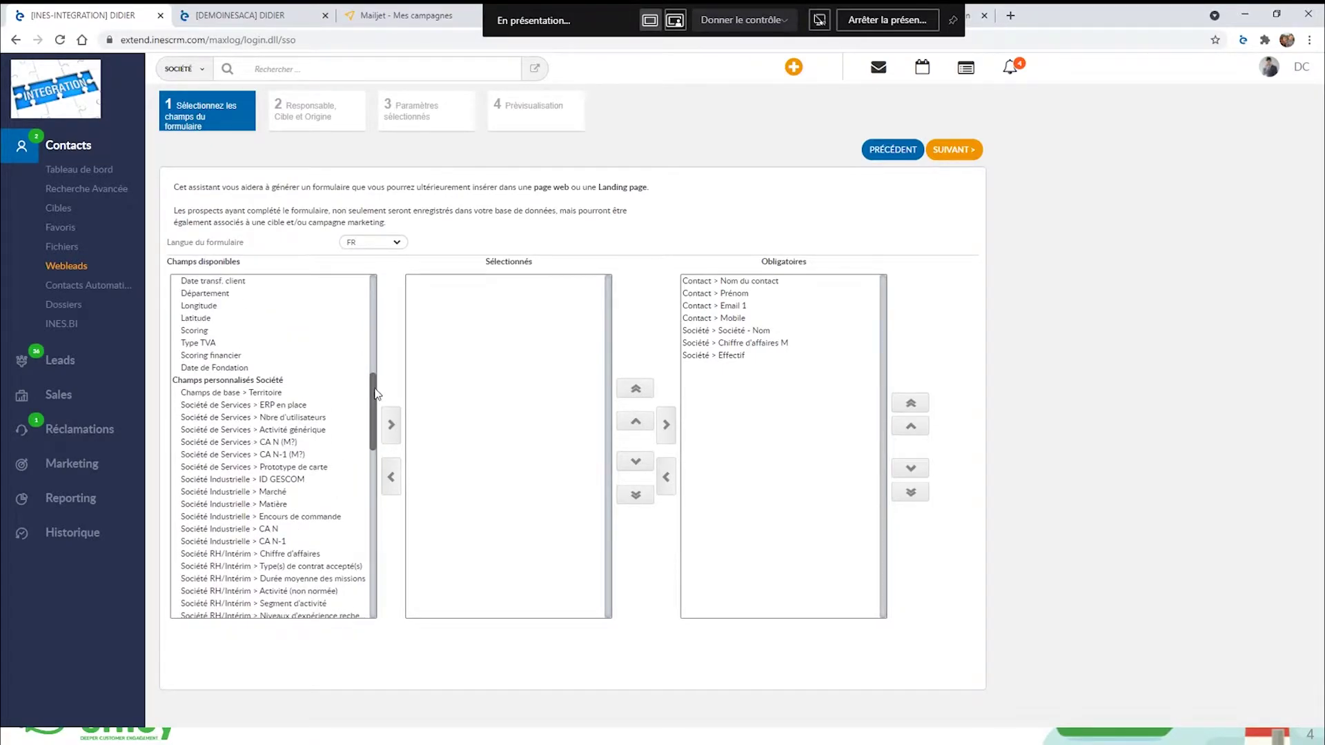
left_click_drag(375, 393, 371, 291)
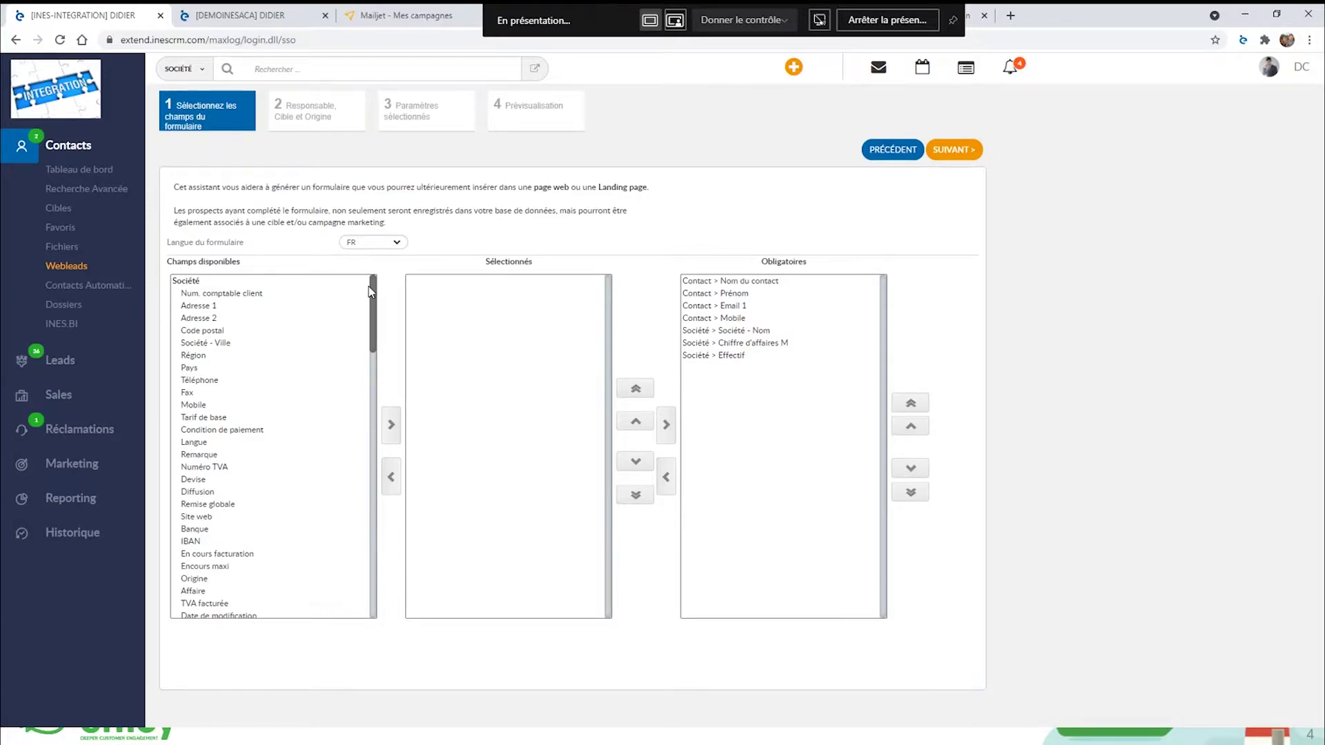
left_click(960, 156)
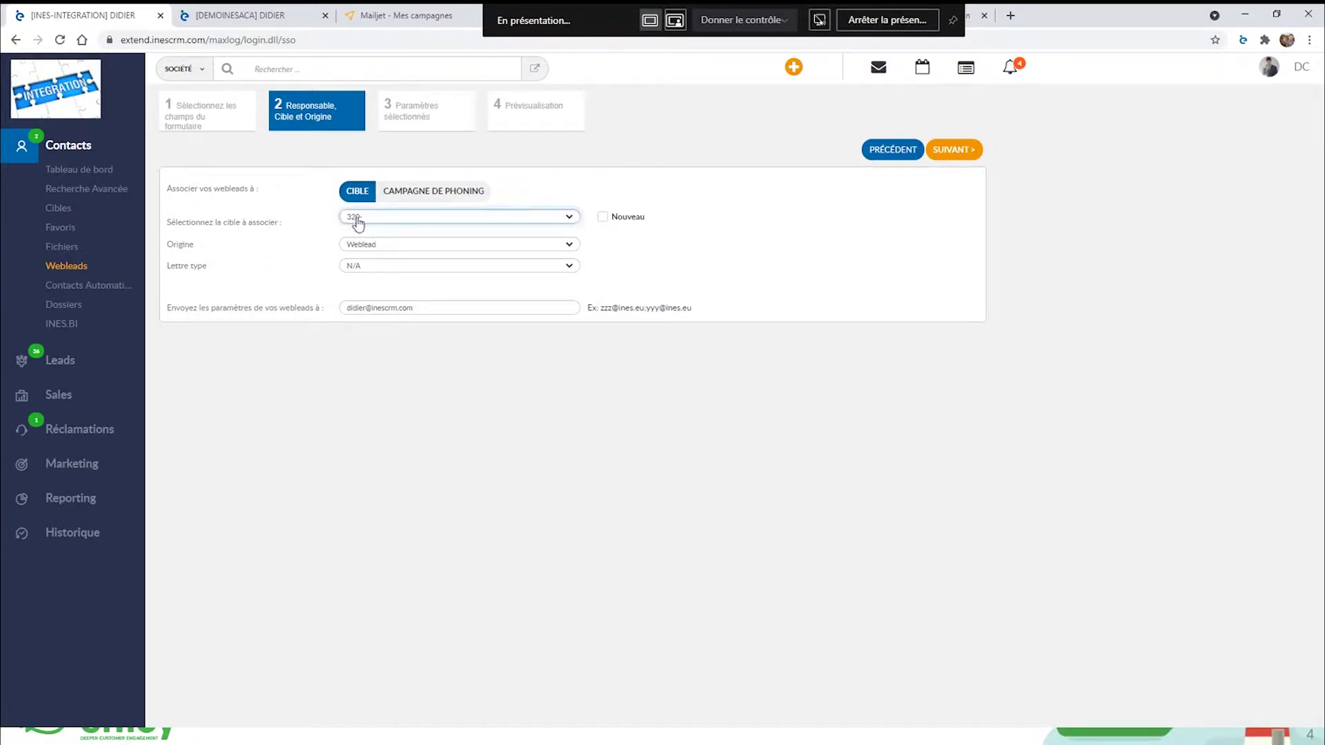
Link the form to a new target named 'WEBLEADS 2021 FORM' and continue to the summary.
left_click(603, 217)
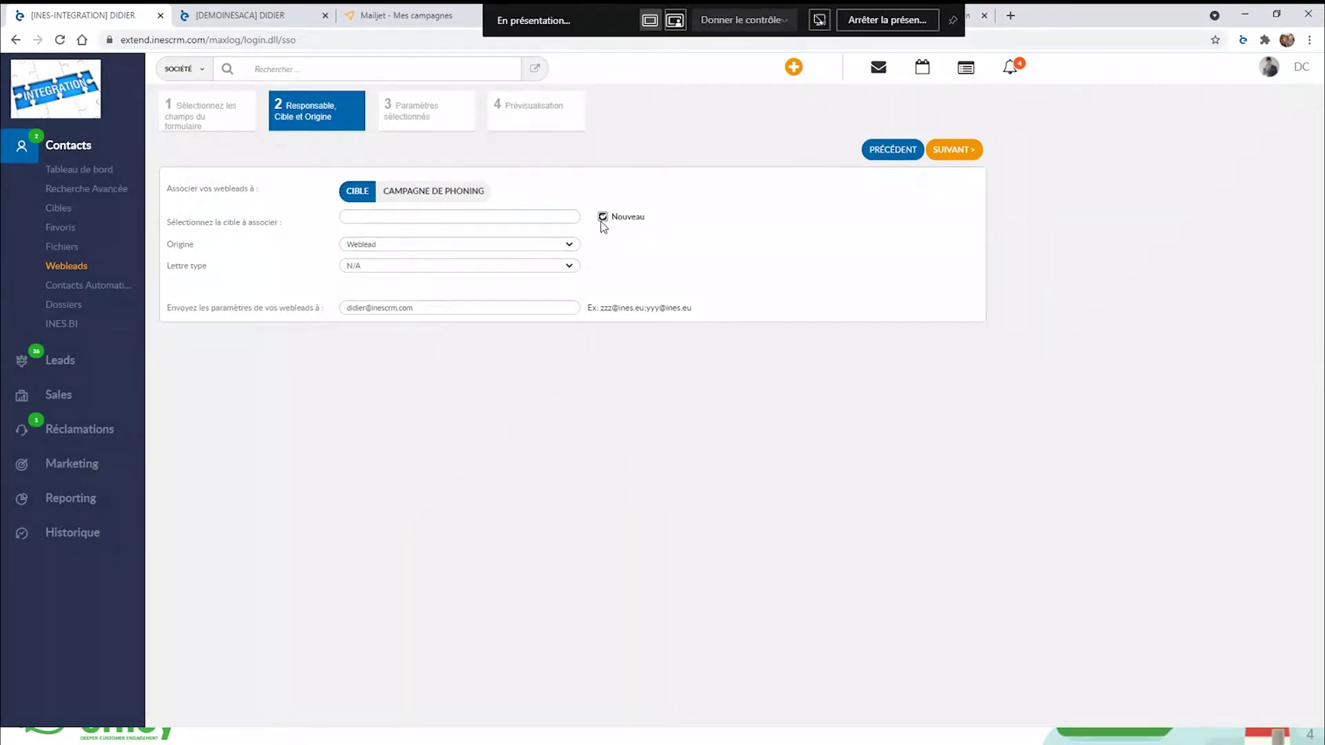
left_click(385, 218)
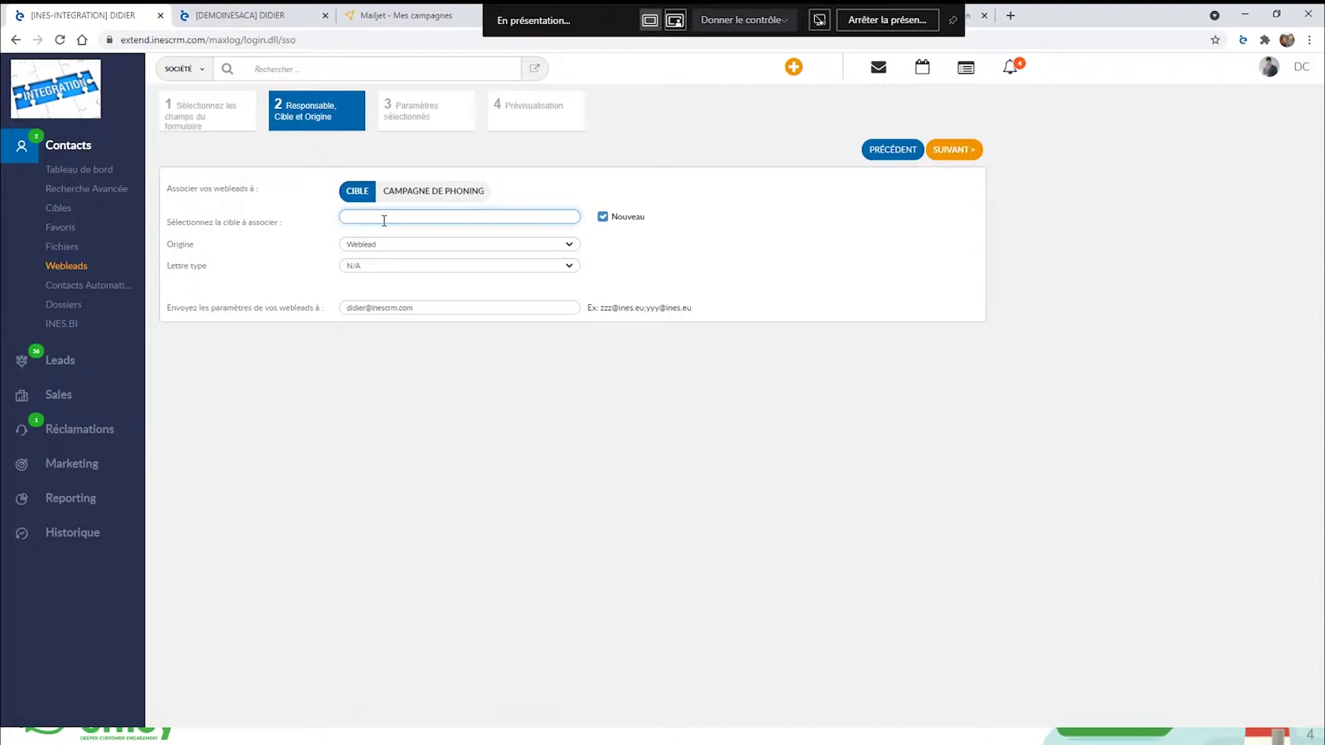
type("WEBLEADS 2021 FORM")
left_click(385, 218)
type("E")
key("BackSpace")
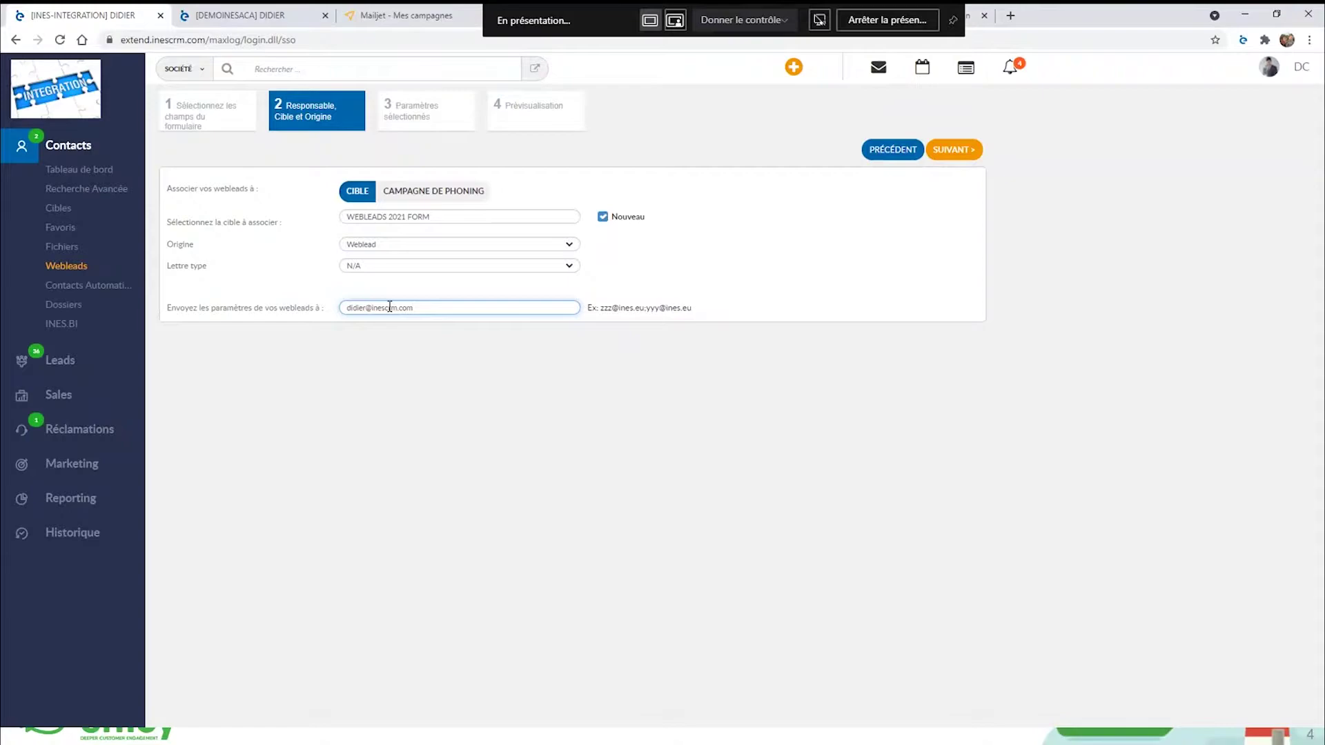
left_click(959, 152)
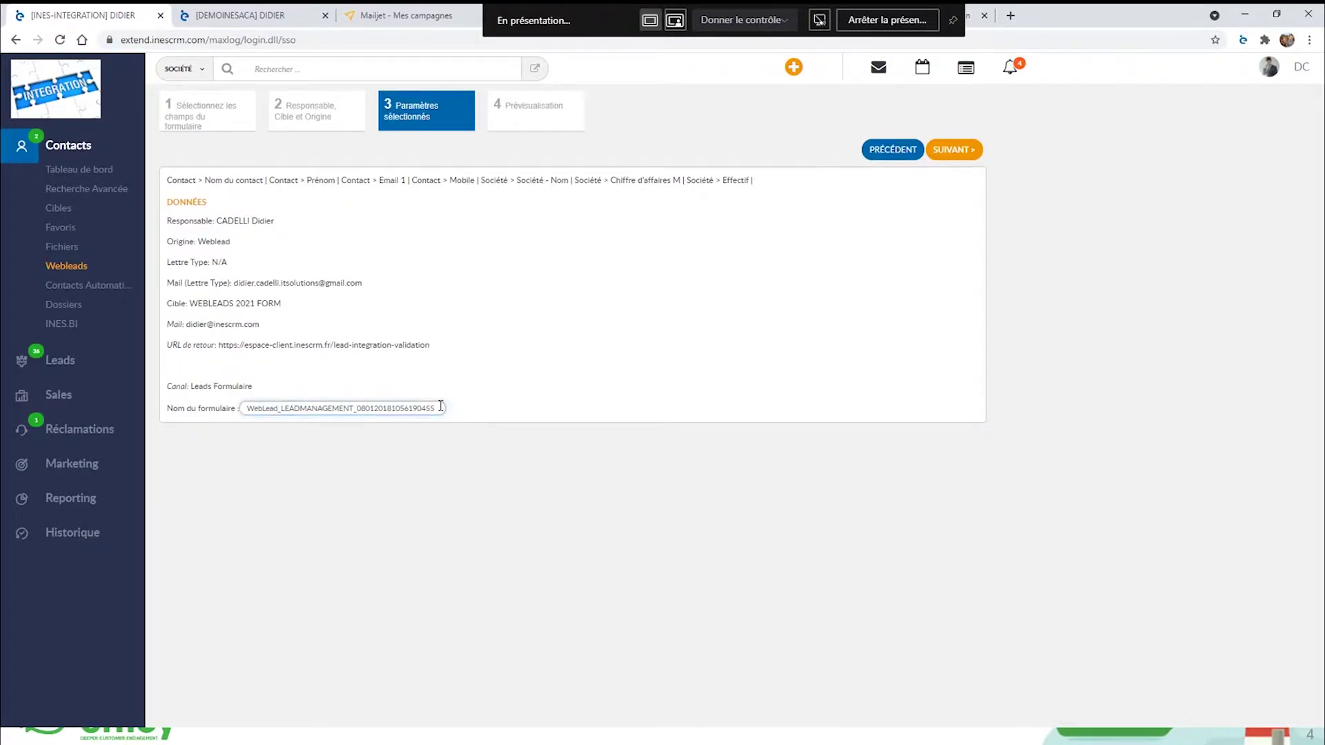
Rename the form to 'WebLead_LEAD FORM 2021' and advance to its preview.
left_click_drag(439, 406, 285, 410)
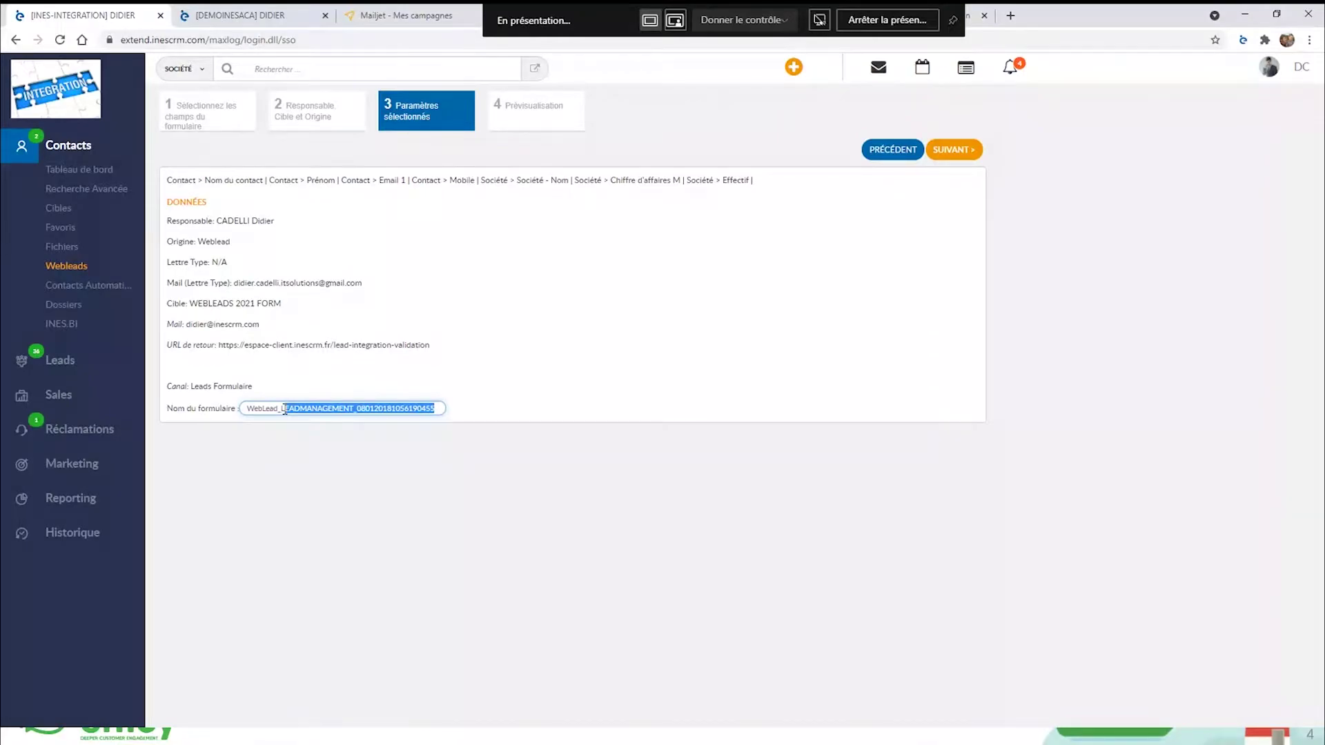
key("BackSpace")
type("EAD")
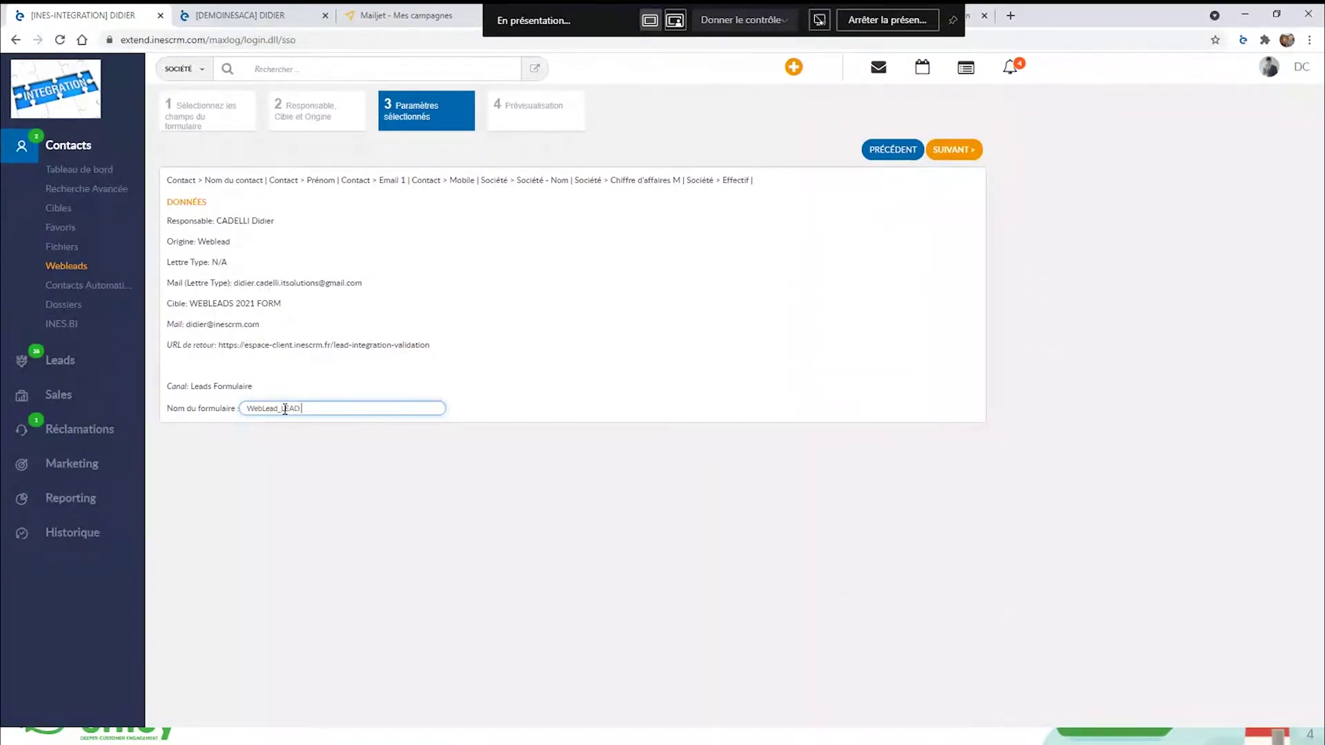
type(" FORM 2021")
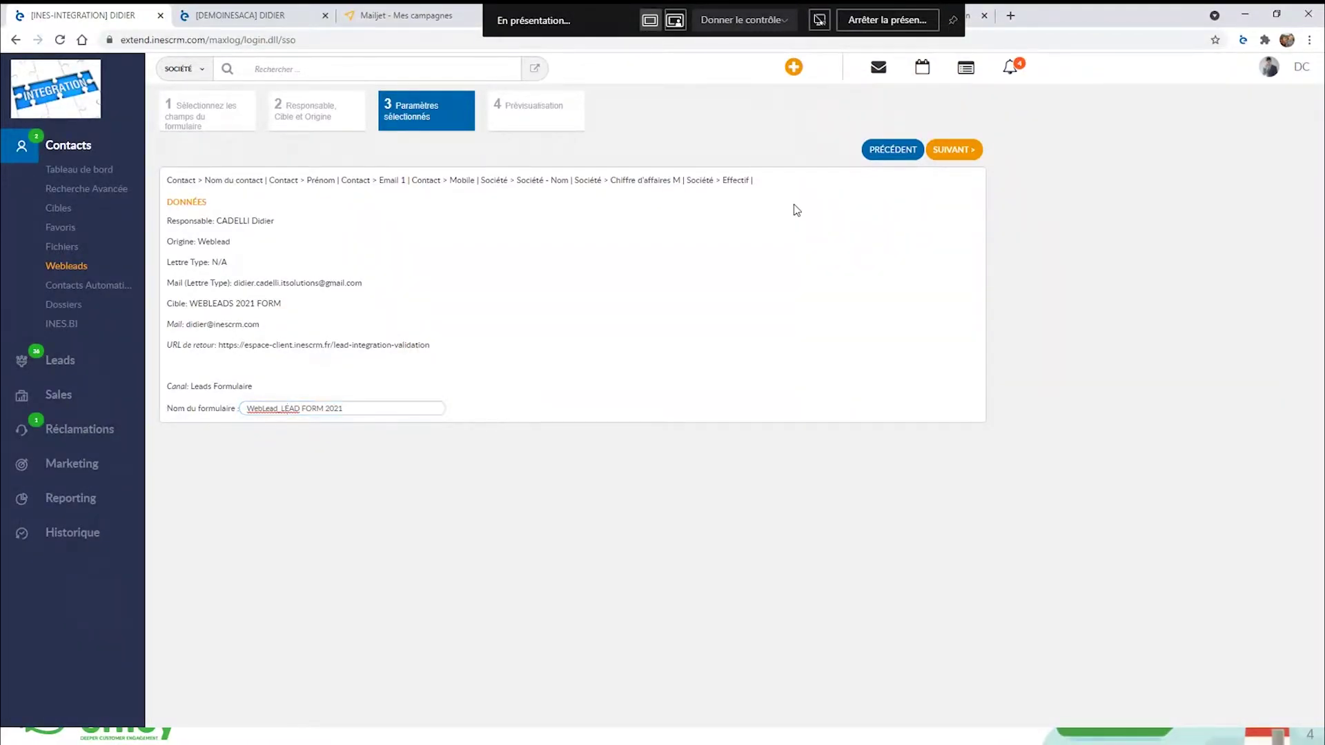
left_click(947, 157)
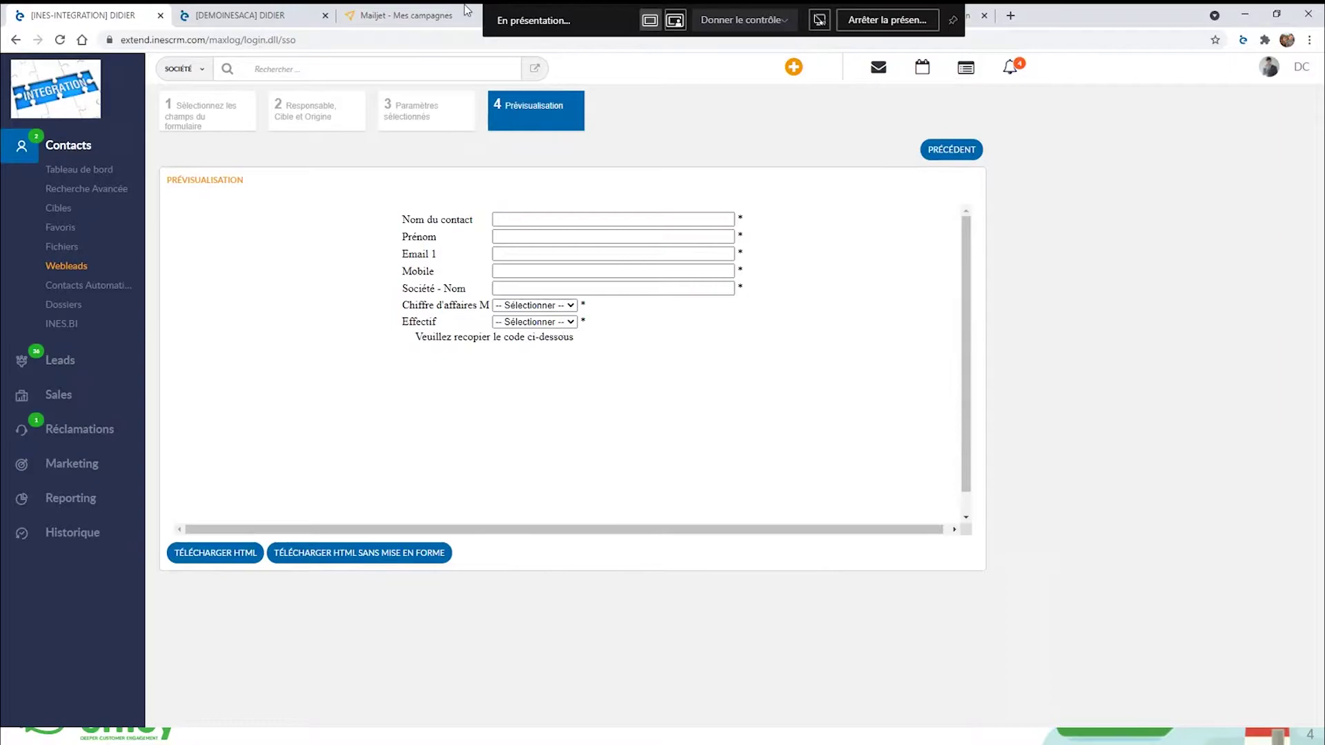
Go back to the Nouveaux Web Leads list via Webleads in the Contacts sidebar.
left_click(64, 271)
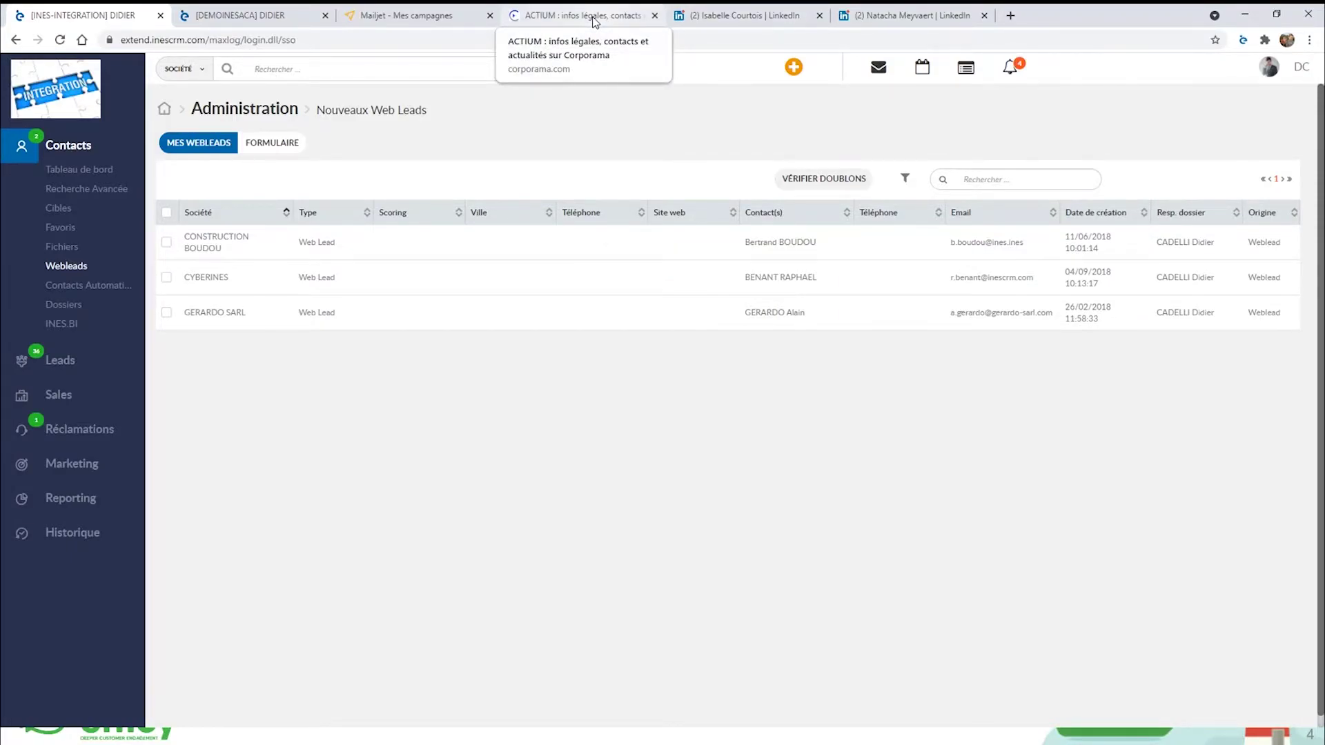
Search Corporama for EFFICY instead of ACTIUM.
left_click(595, 22)
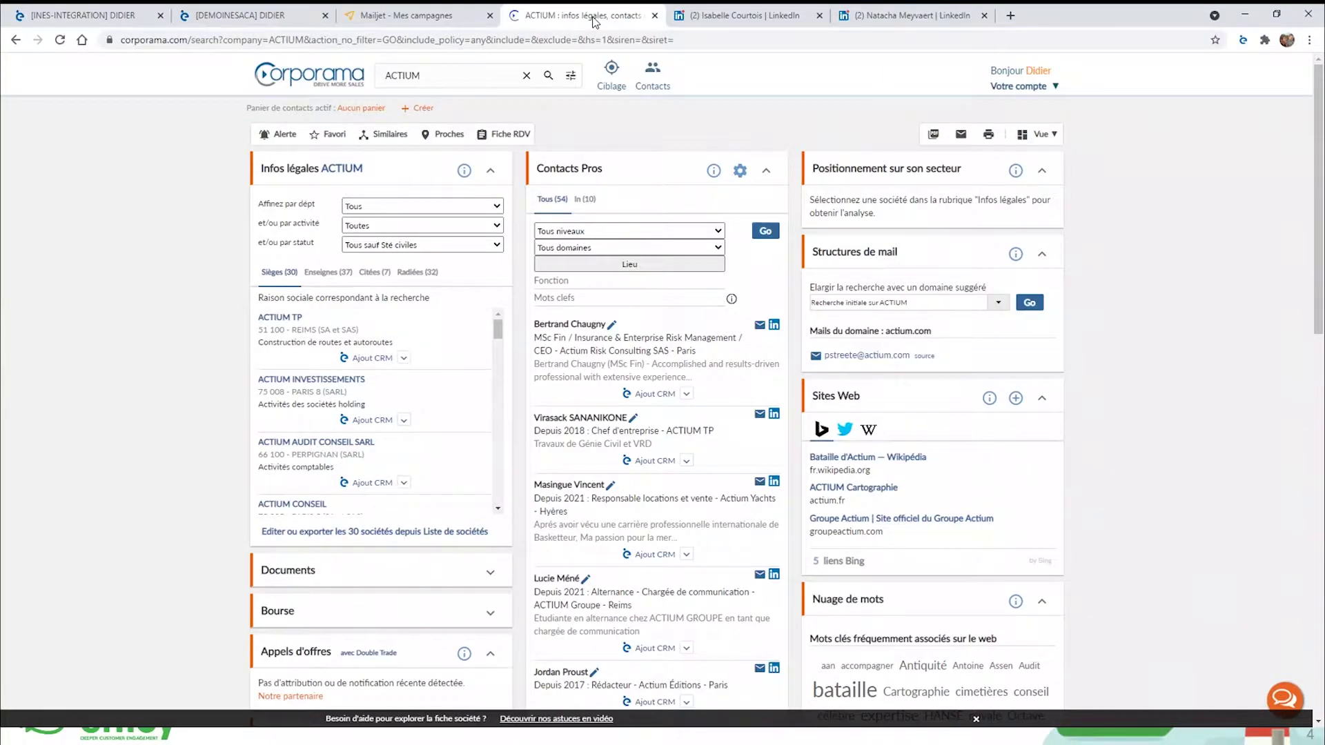
left_click(434, 76)
type("EFFICY")
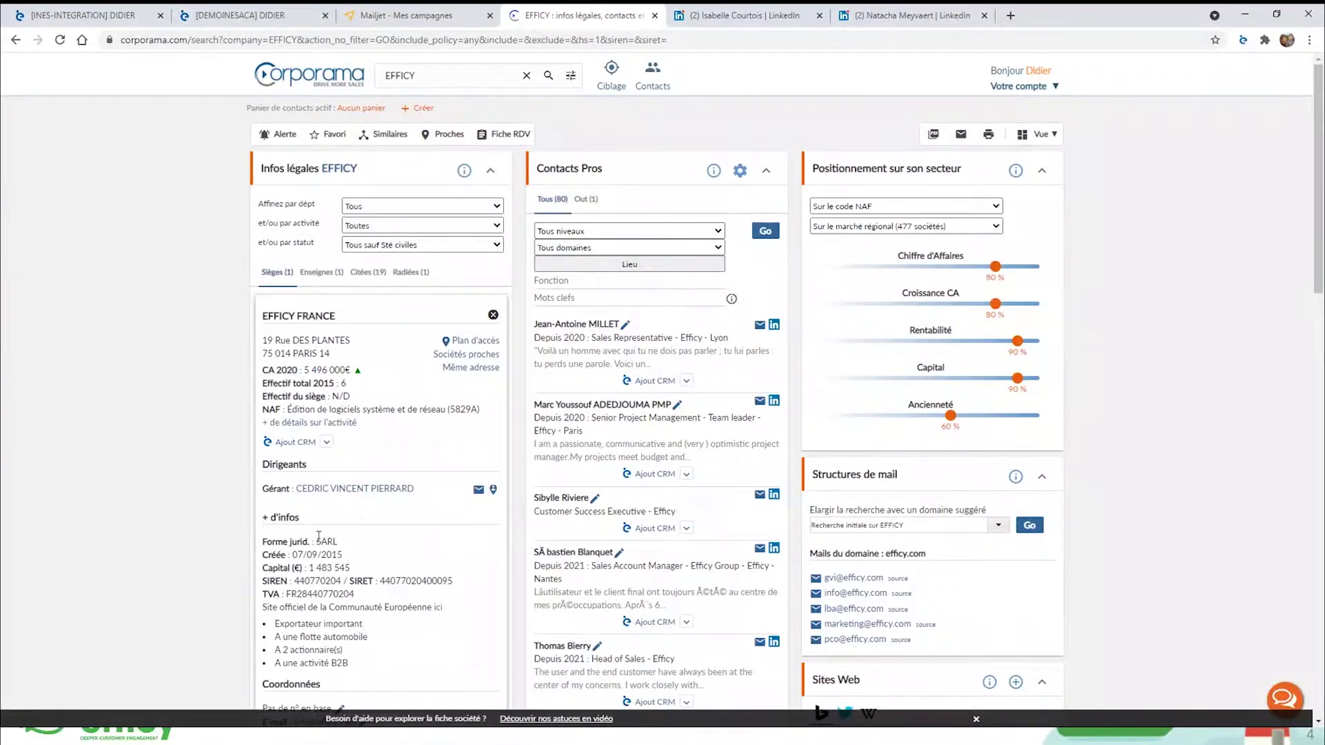
Import EFFICY FRANCE and its manager into INES CRM with Ajout CRM, then return to INES.
left_click(298, 446)
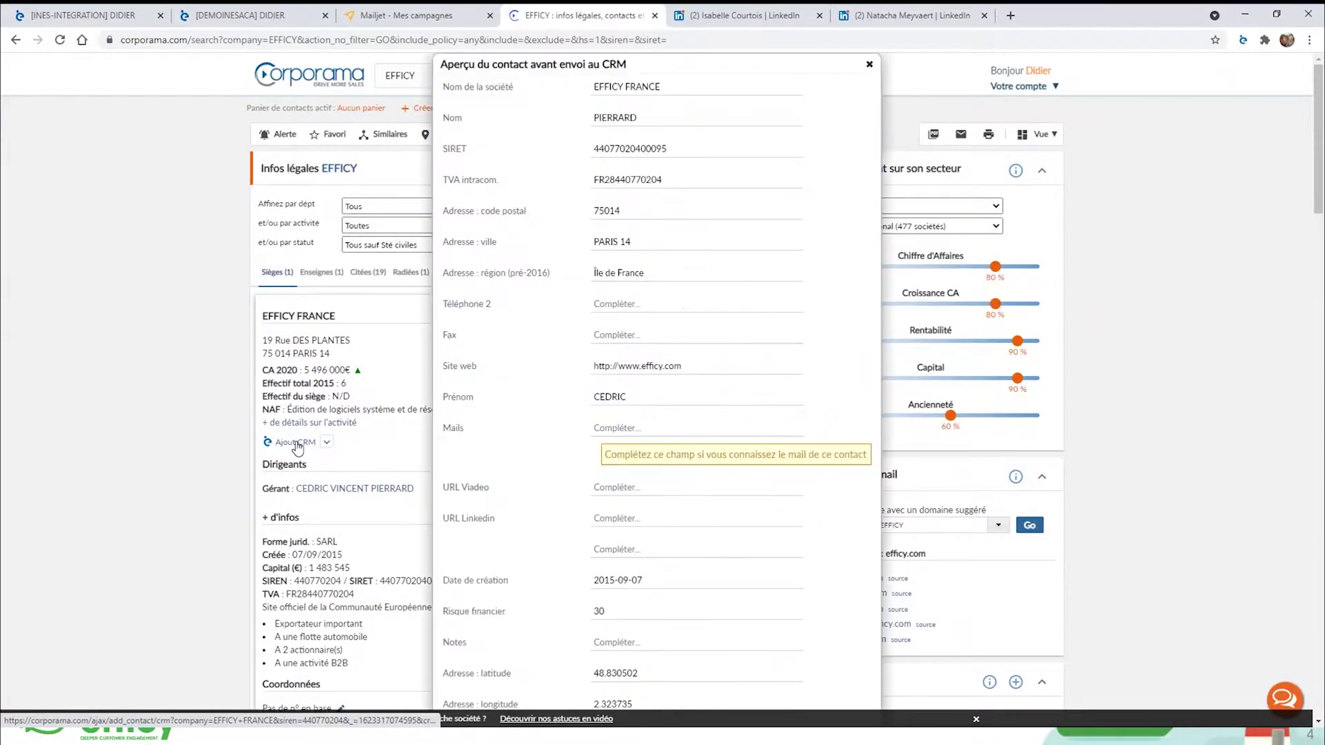
scroll(623, 240, "down", 1)
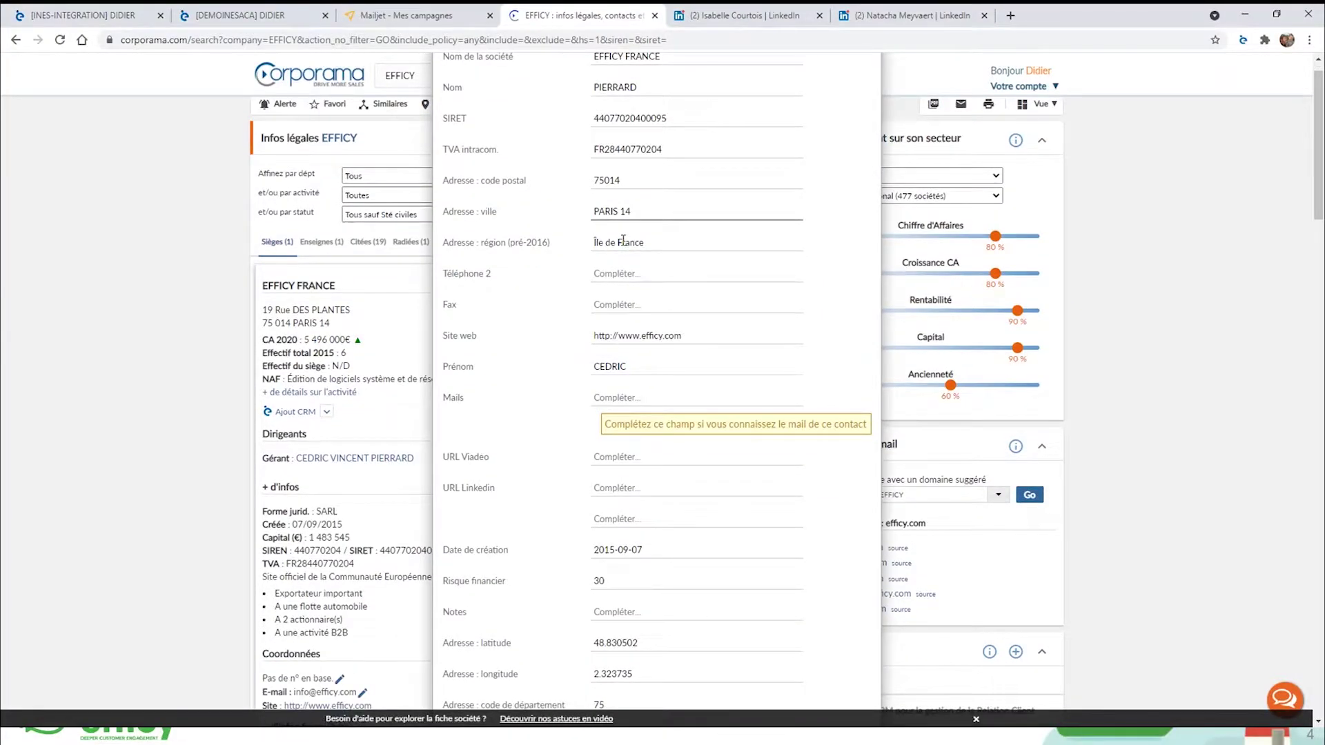
scroll(623, 240, "down", 3)
scroll(709, 413, "up", 3)
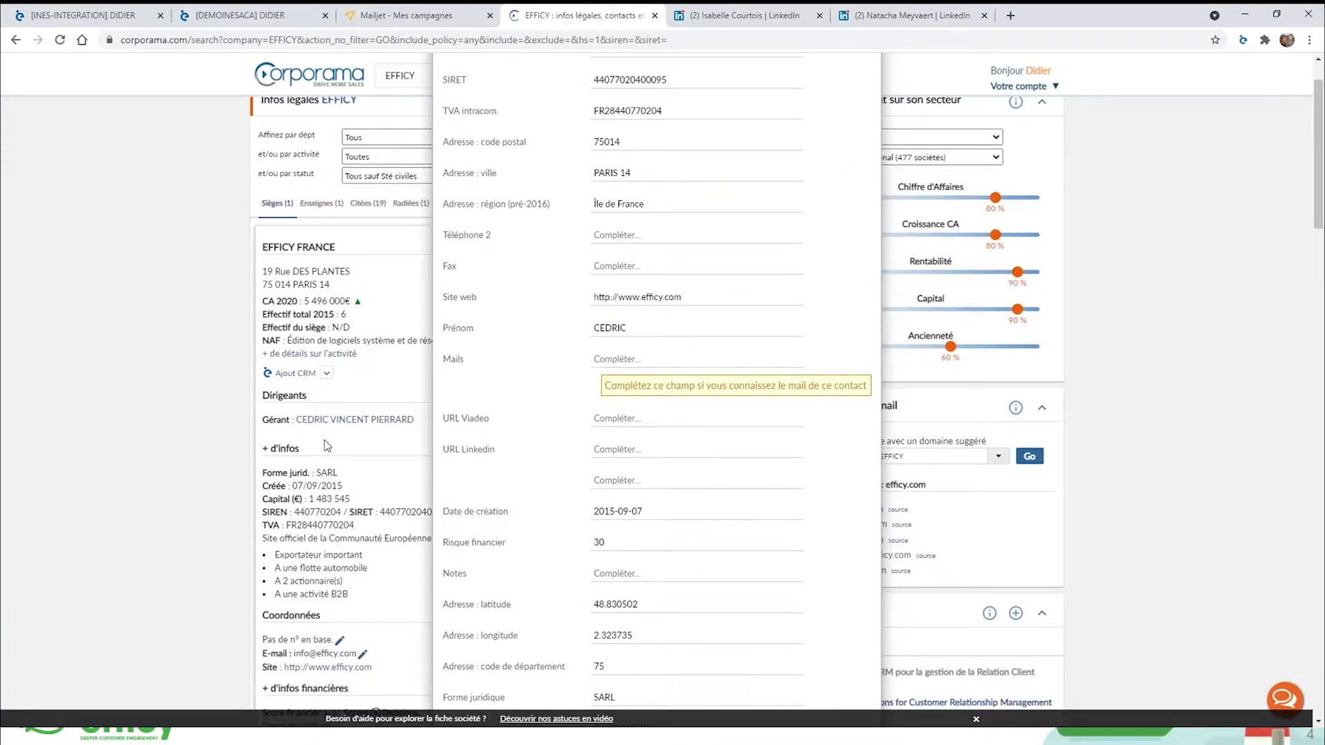
scroll(717, 415, "up", 2)
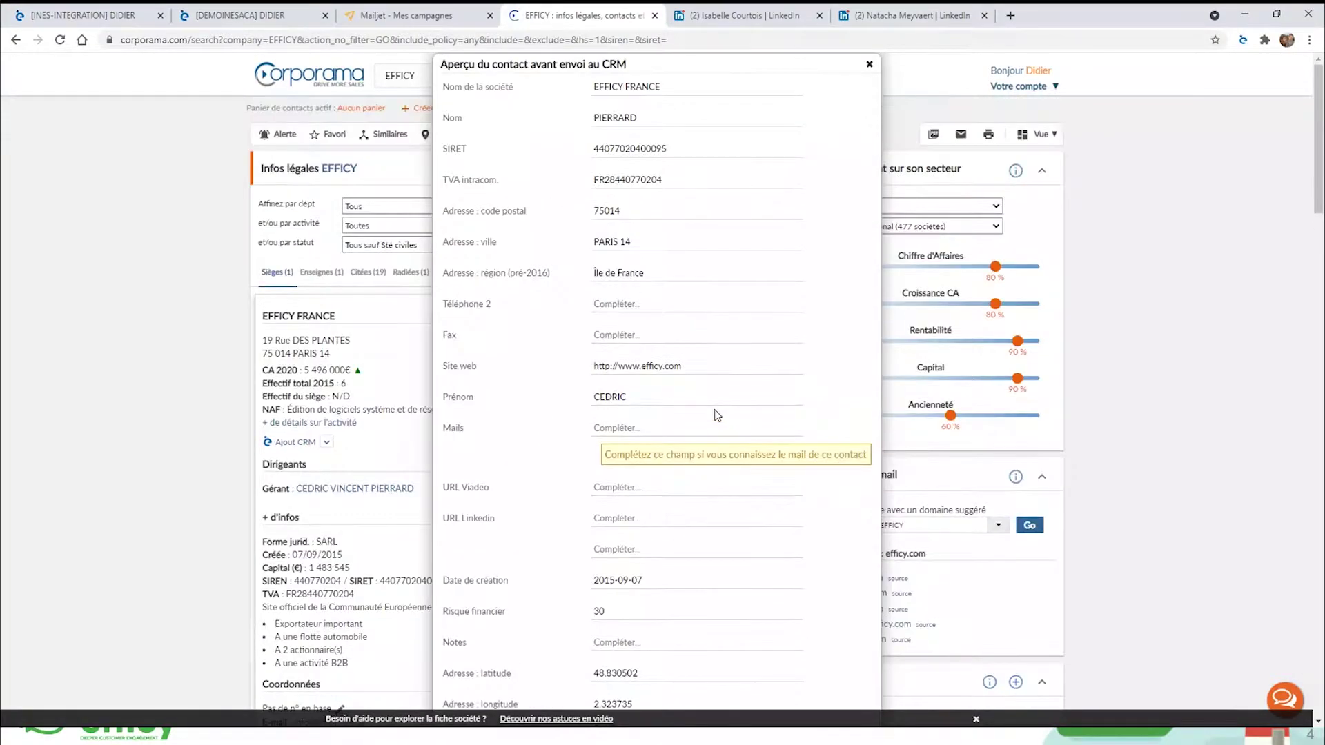
scroll(718, 415, "down", 5)
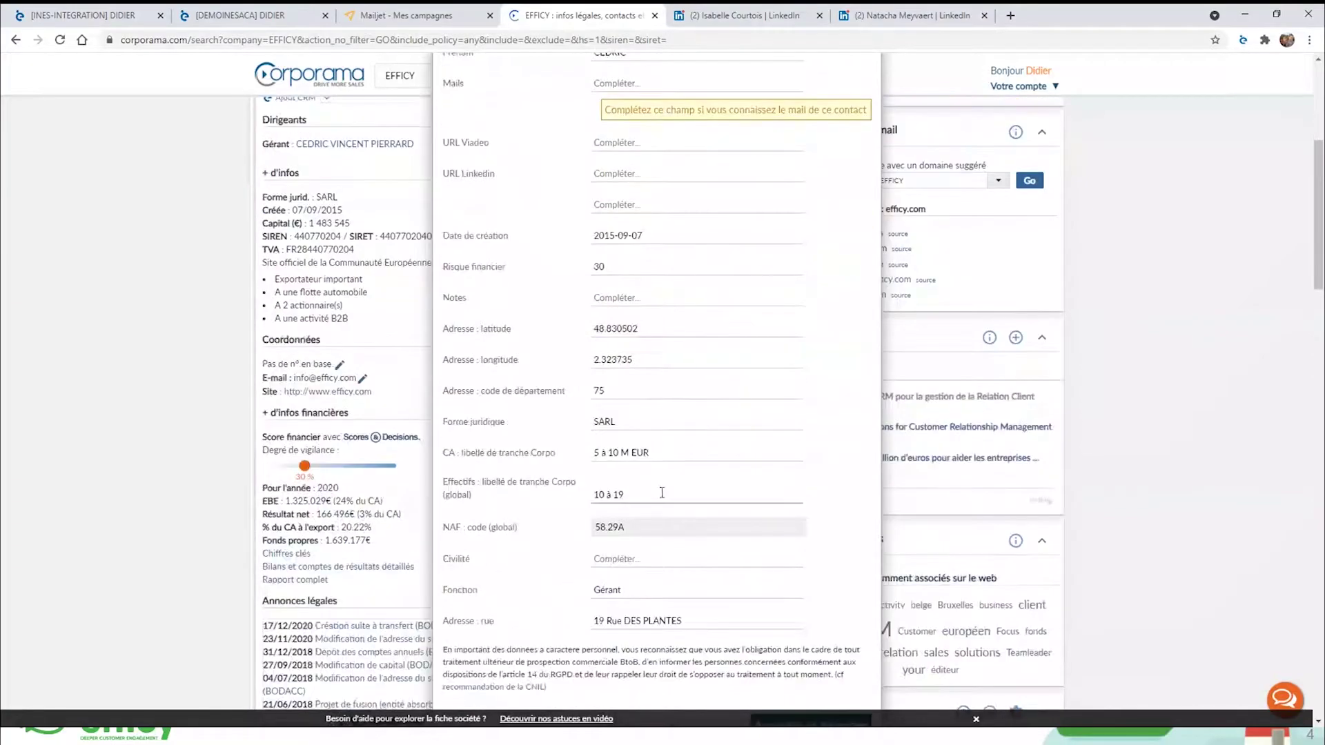
scroll(661, 492, "up", 5)
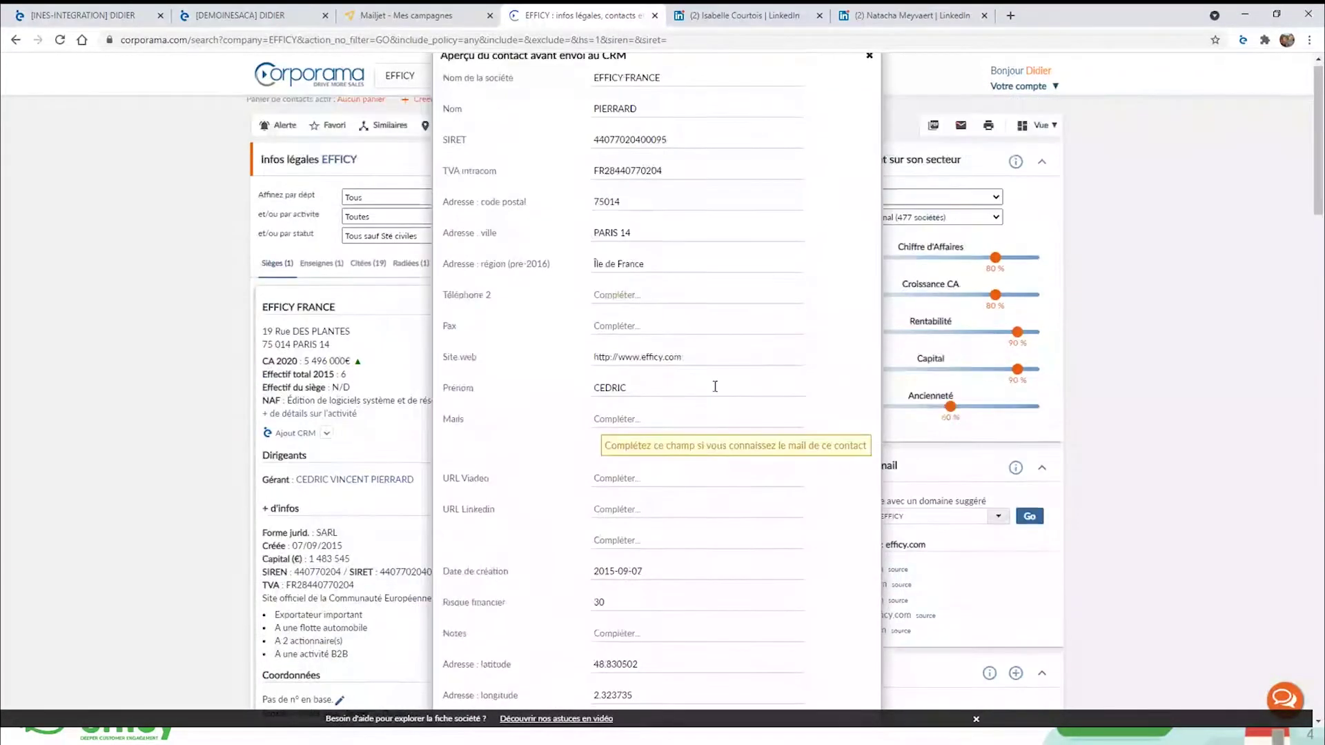
scroll(766, 586, "down", 7)
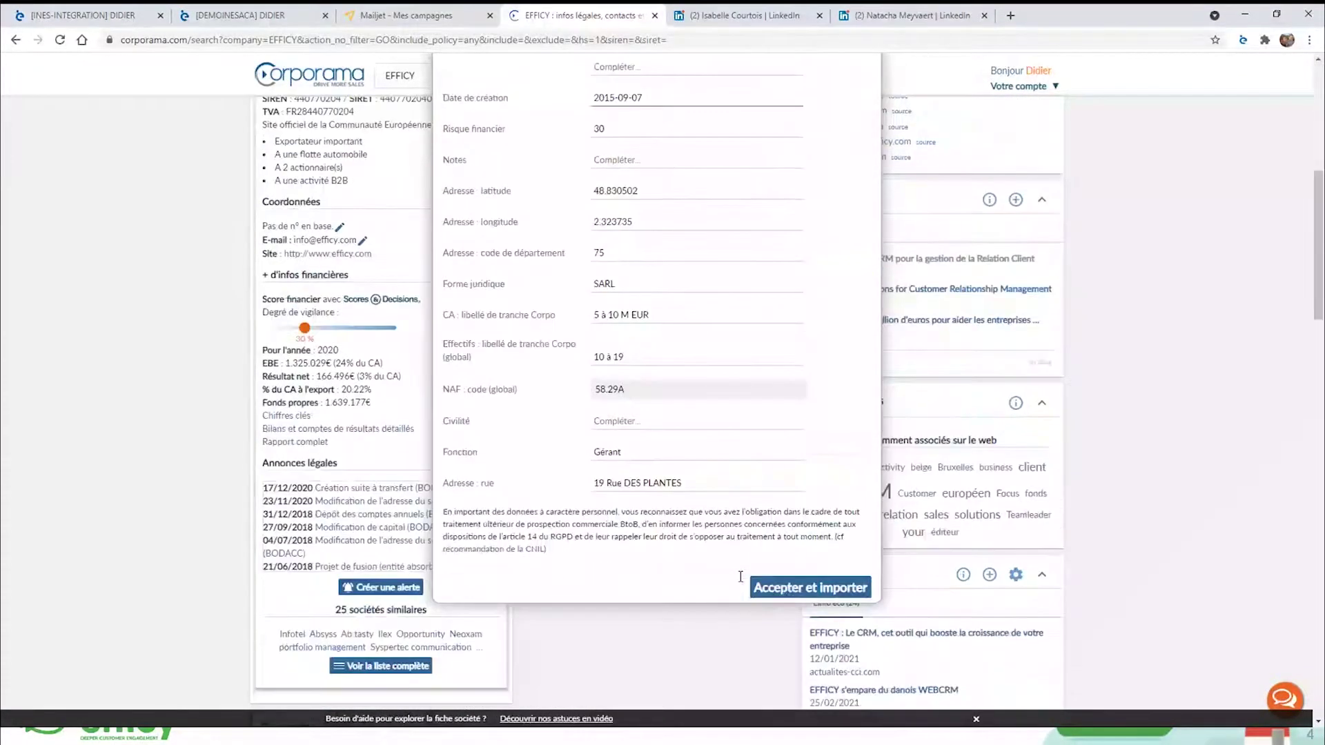
left_click(784, 589)
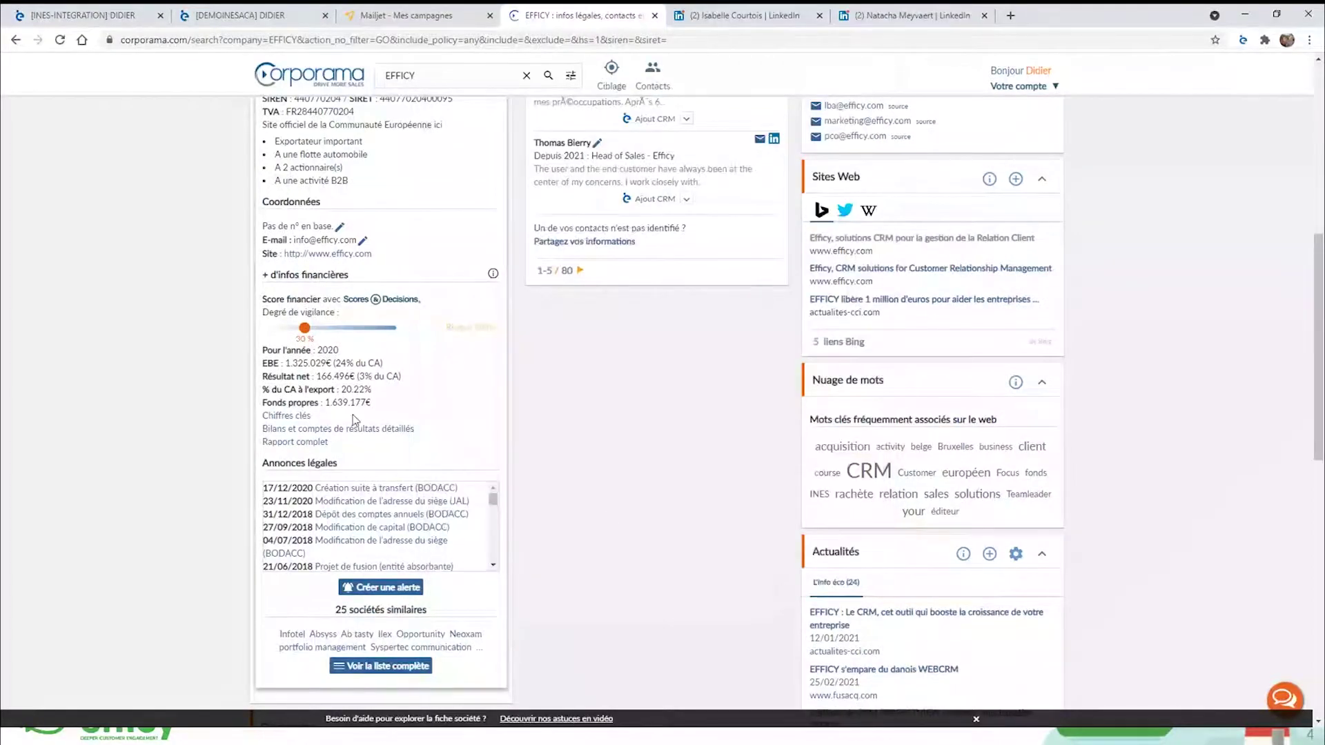
scroll(353, 415, "up", 6)
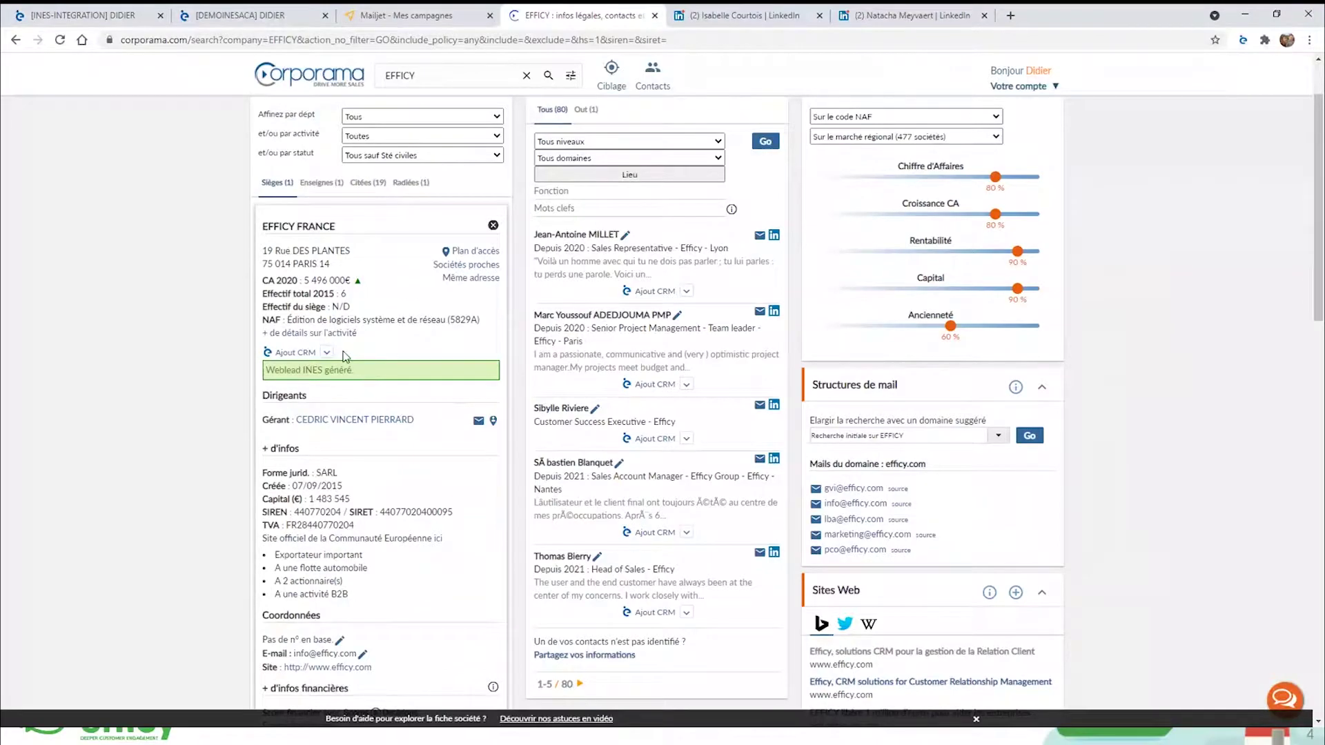
left_click(98, 18)
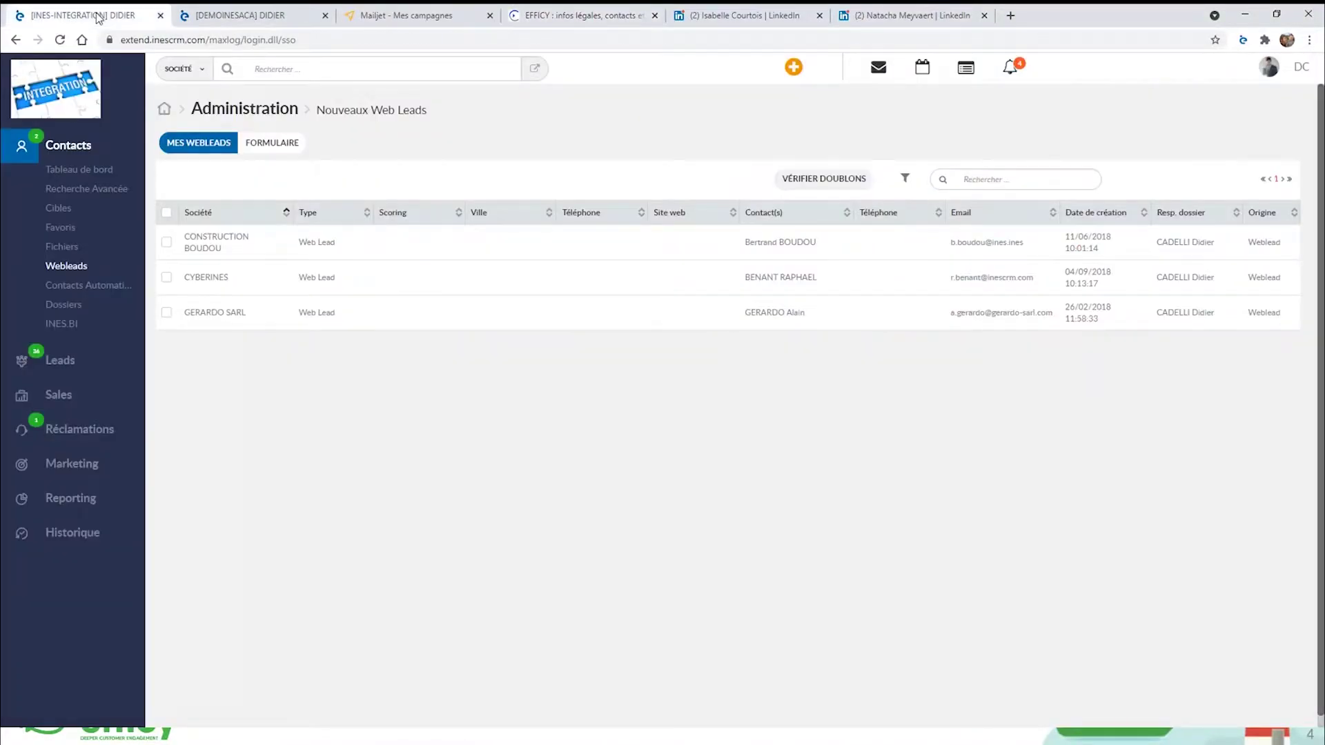
Refresh the web leads list and open the EFFICY FRANCE web lead record.
left_click(186, 148)
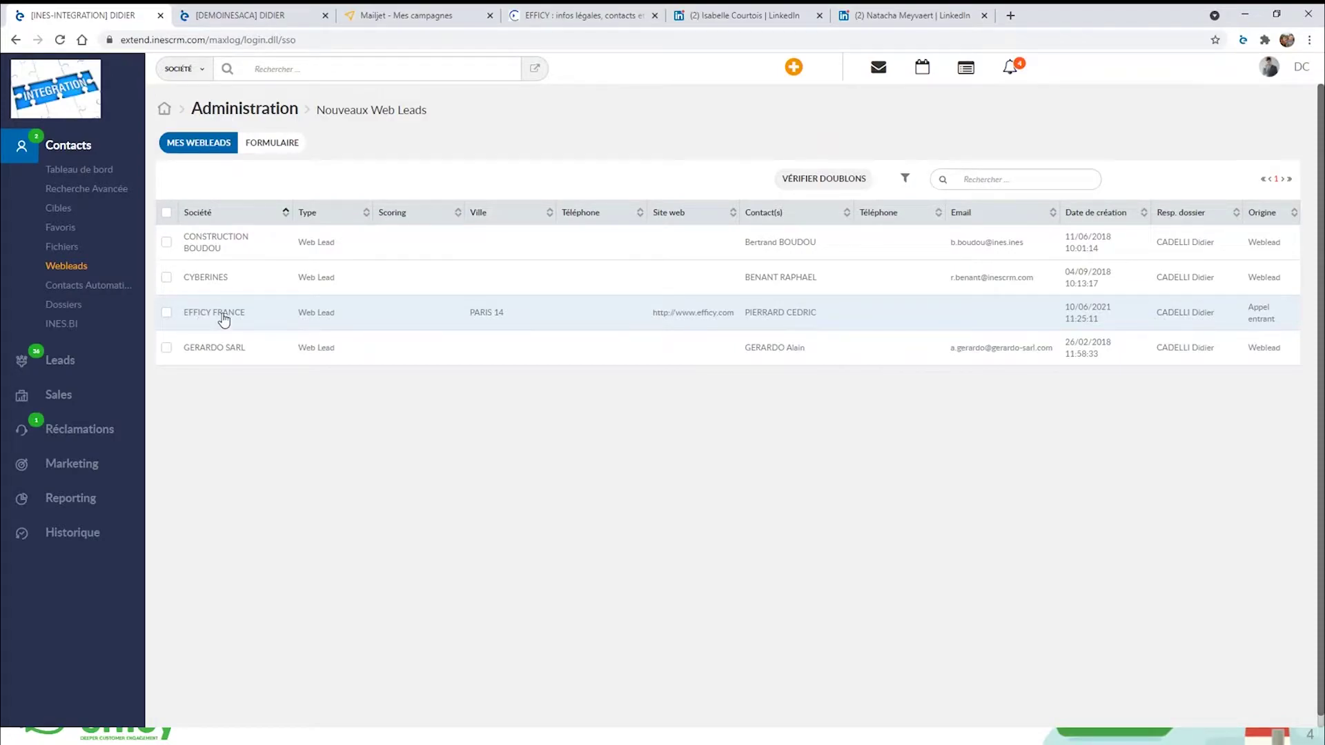
left_click(319, 321)
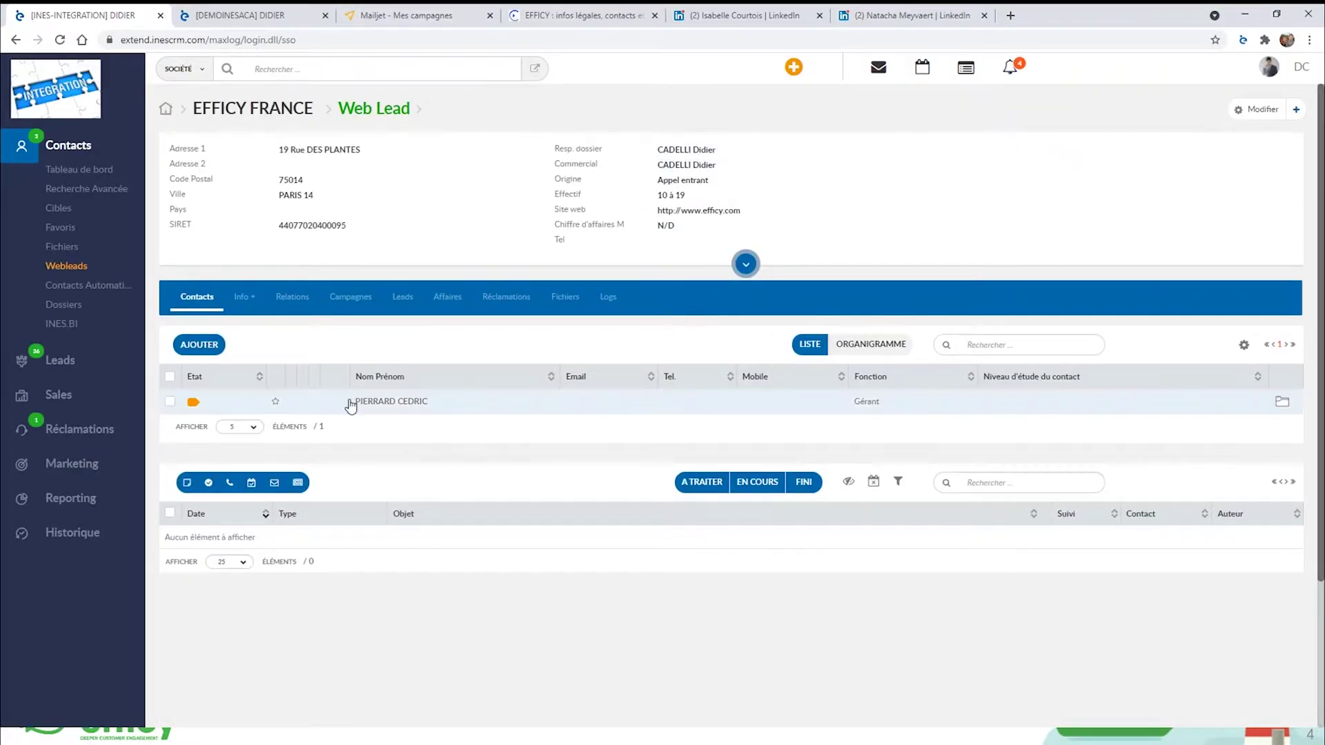
mouse_move(402, 407)
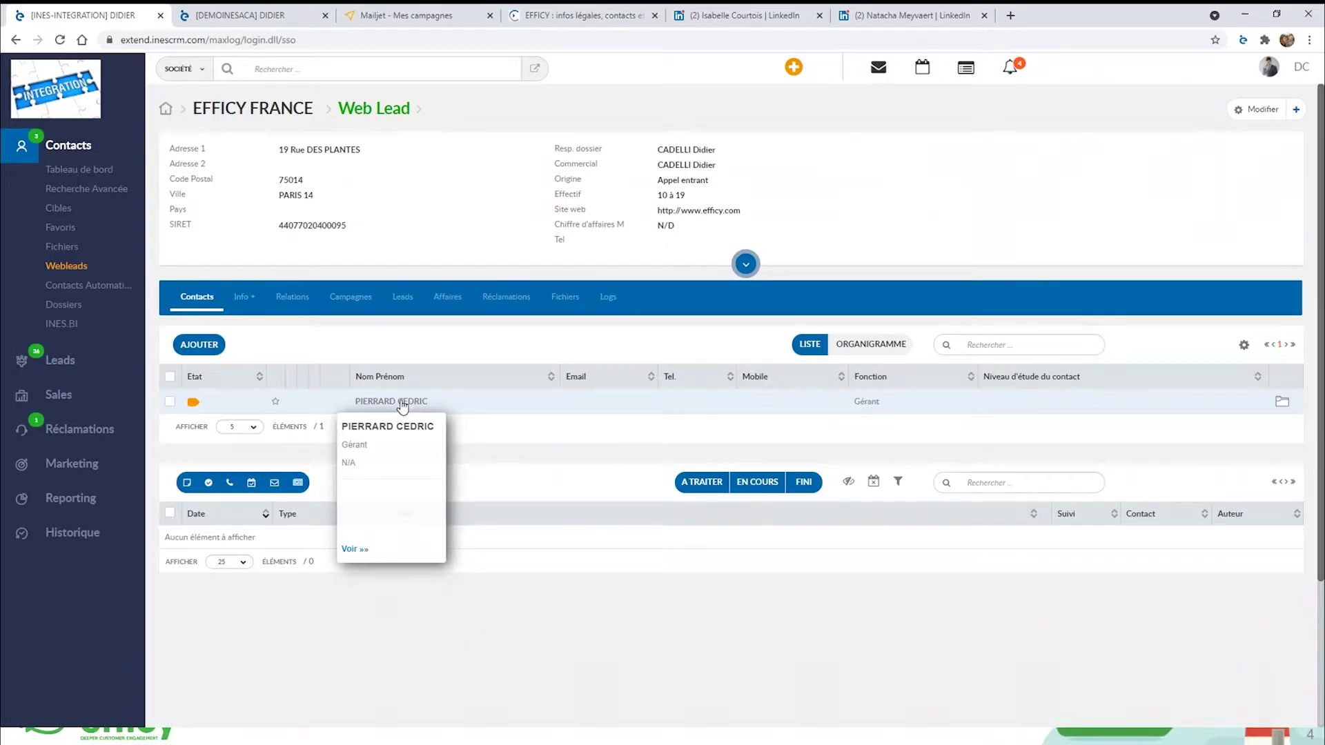
Review Corporama's EFFICY FRANCE sheet, then switch to the contact's LinkedIn profile.
left_click(600, 22)
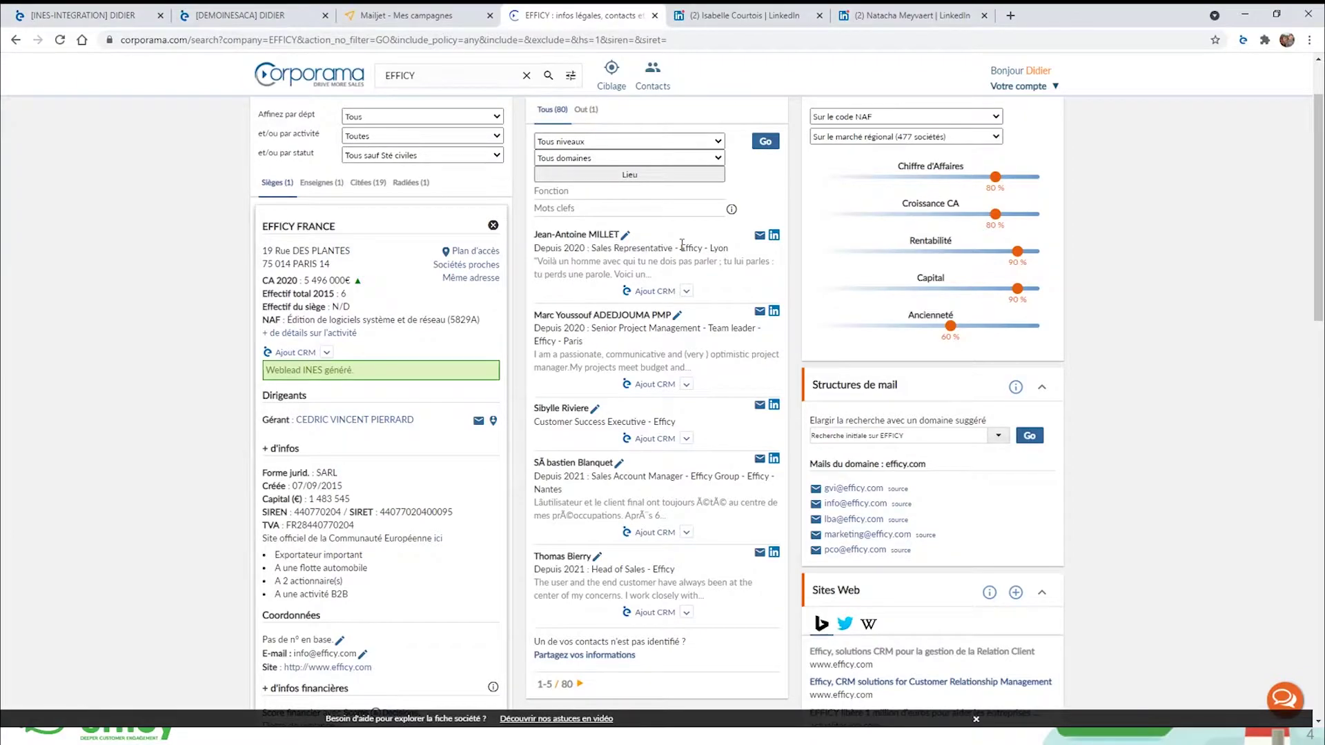
left_click(741, 20)
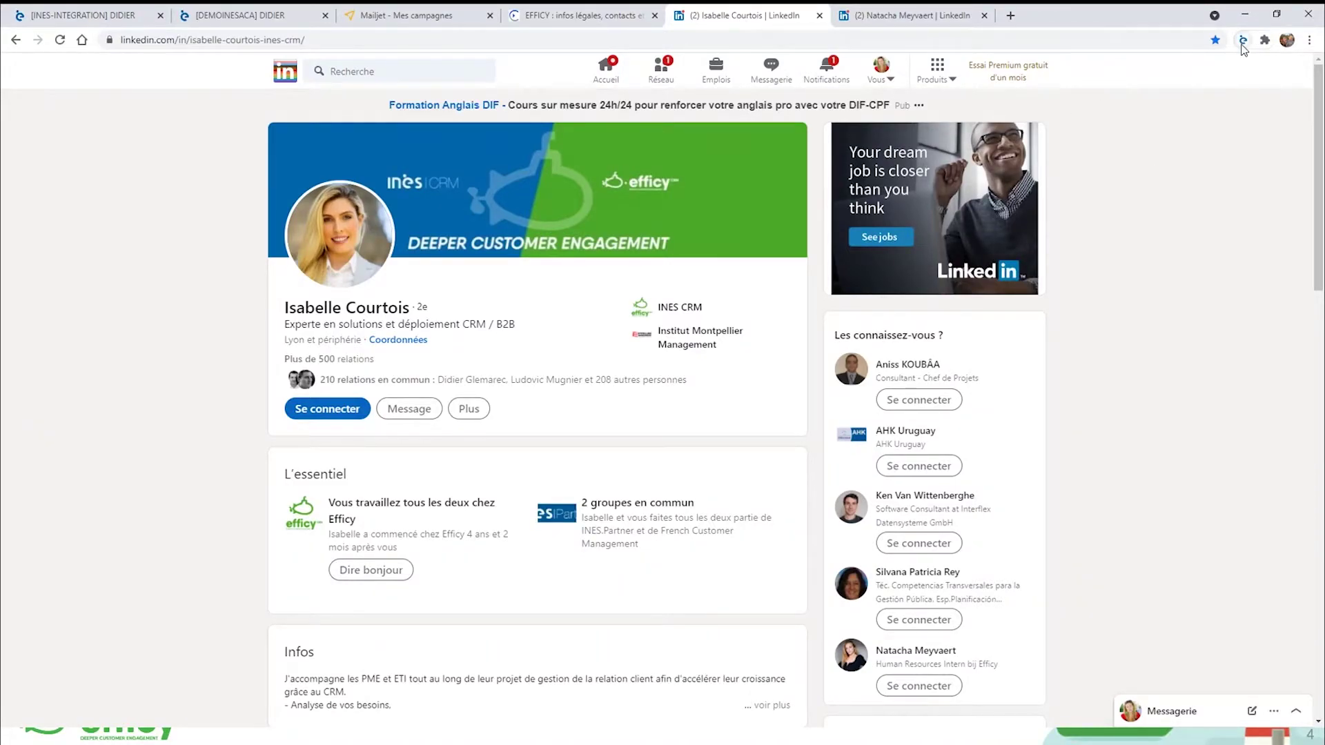
Sign in to INES.Link with account INES-INTEGRATION, the login name and password, then close the panel.
left_click(1242, 46)
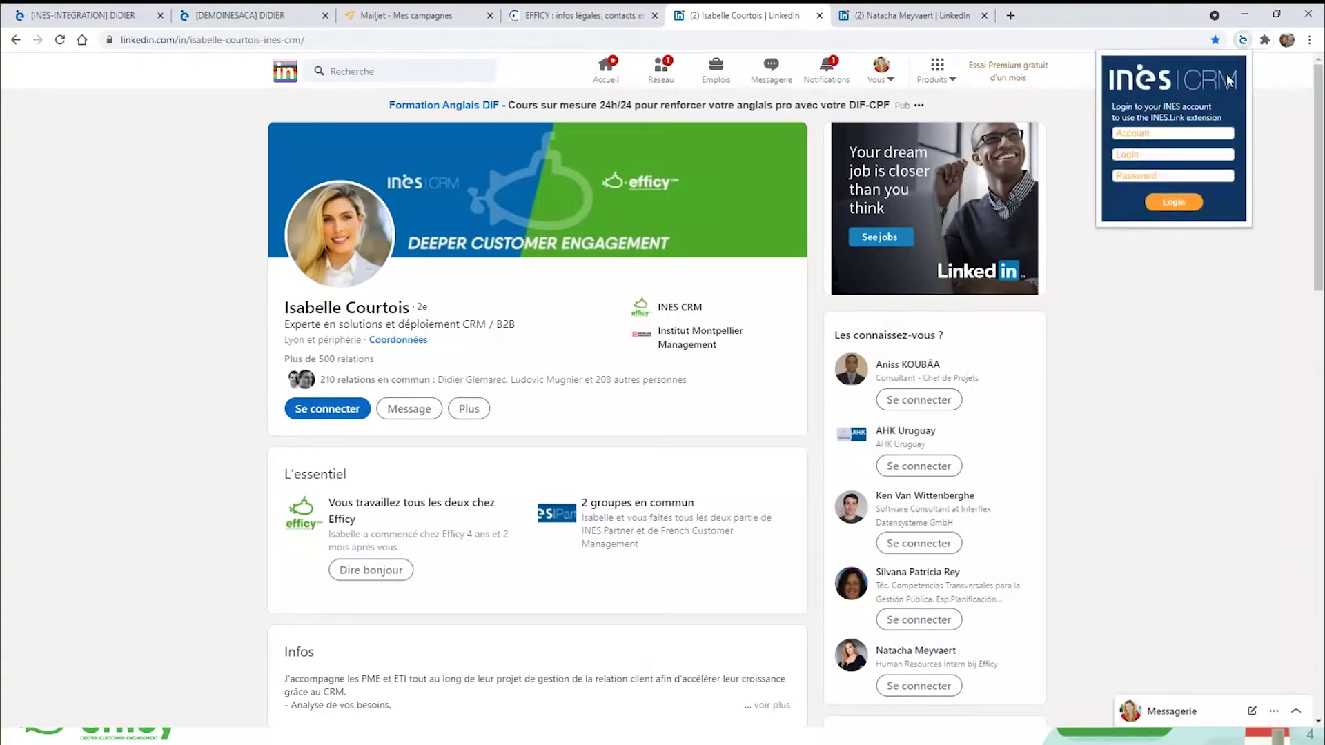
left_click(1171, 133)
type("INE")
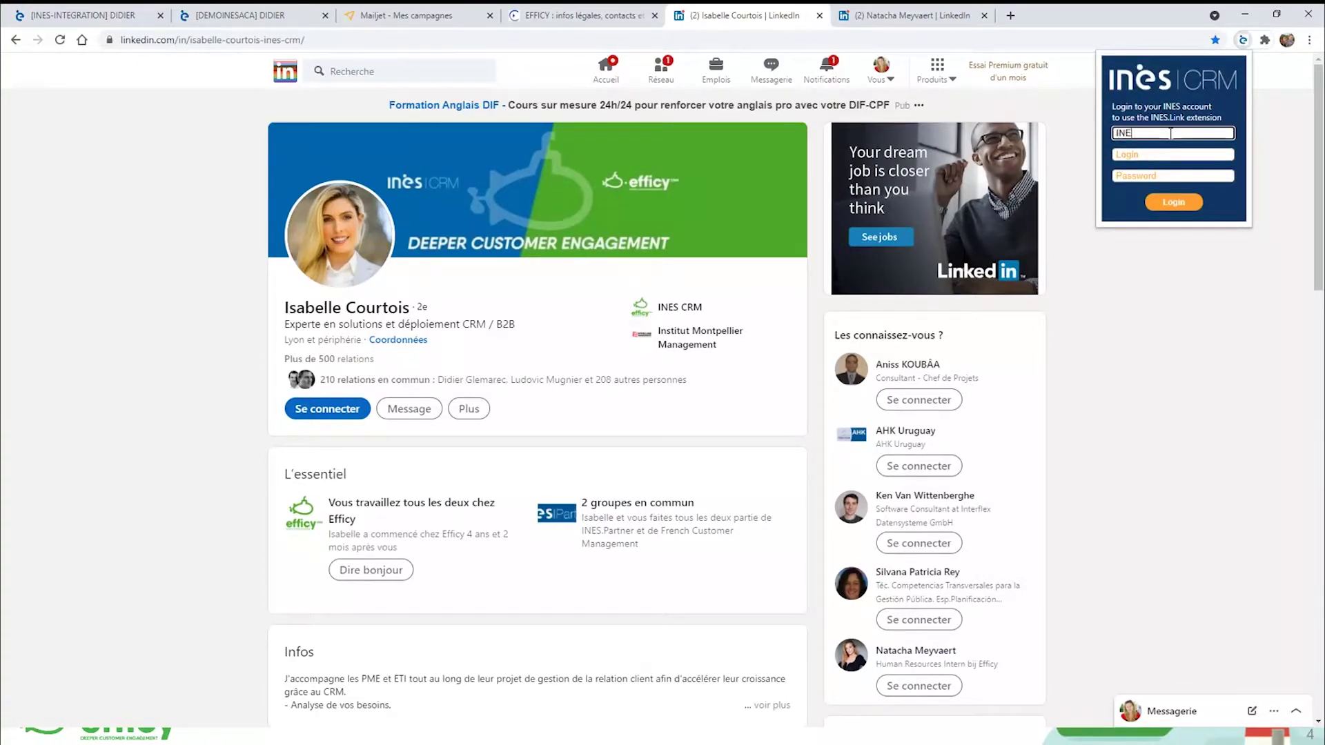
type("S-INTEGRATION")
key("Tab")
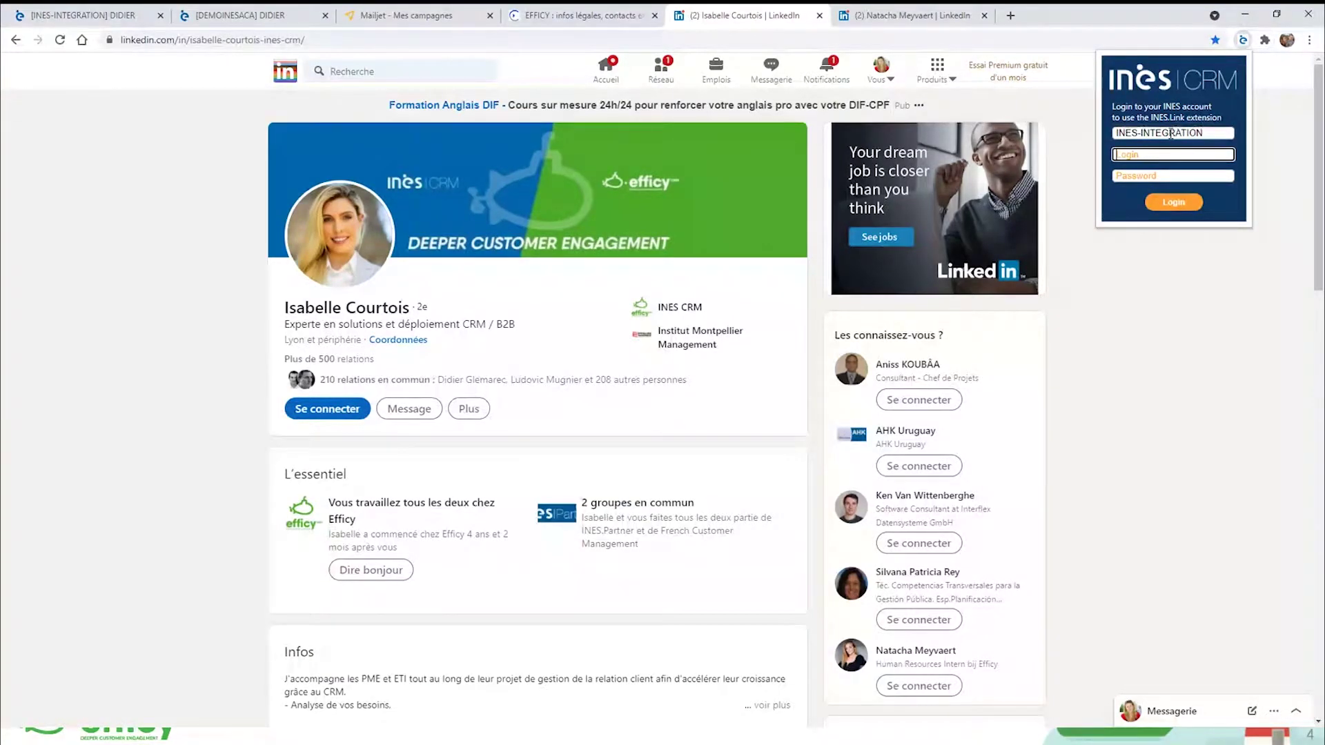
type("didier")
key("Tab")
type("d•••••••")
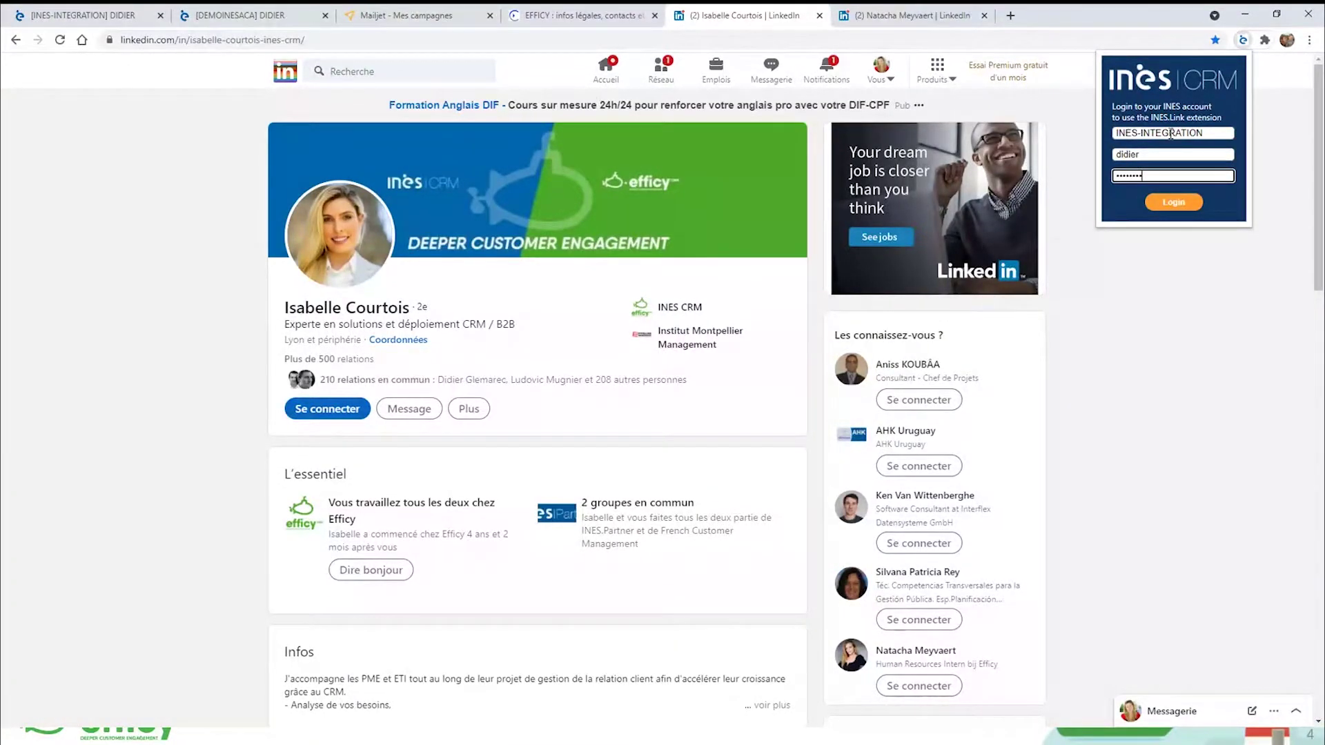
left_click(1179, 208)
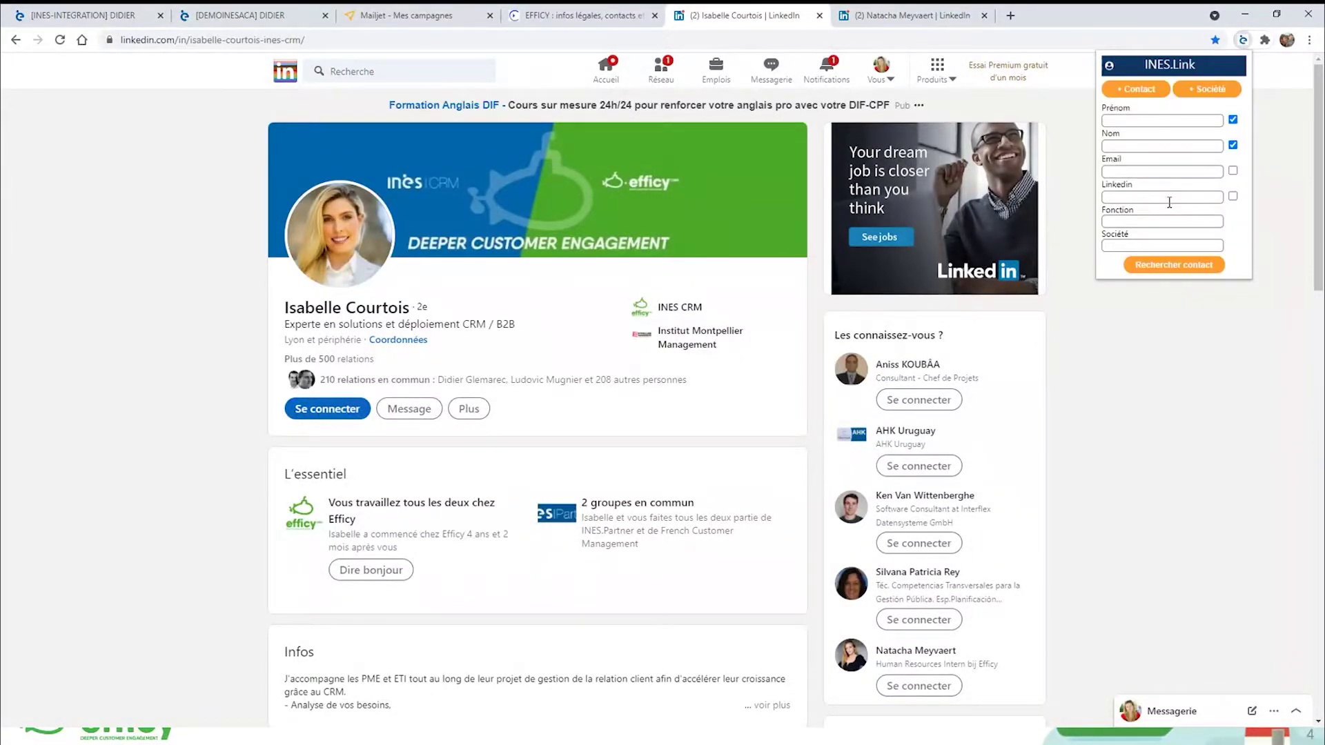
left_click(189, 387)
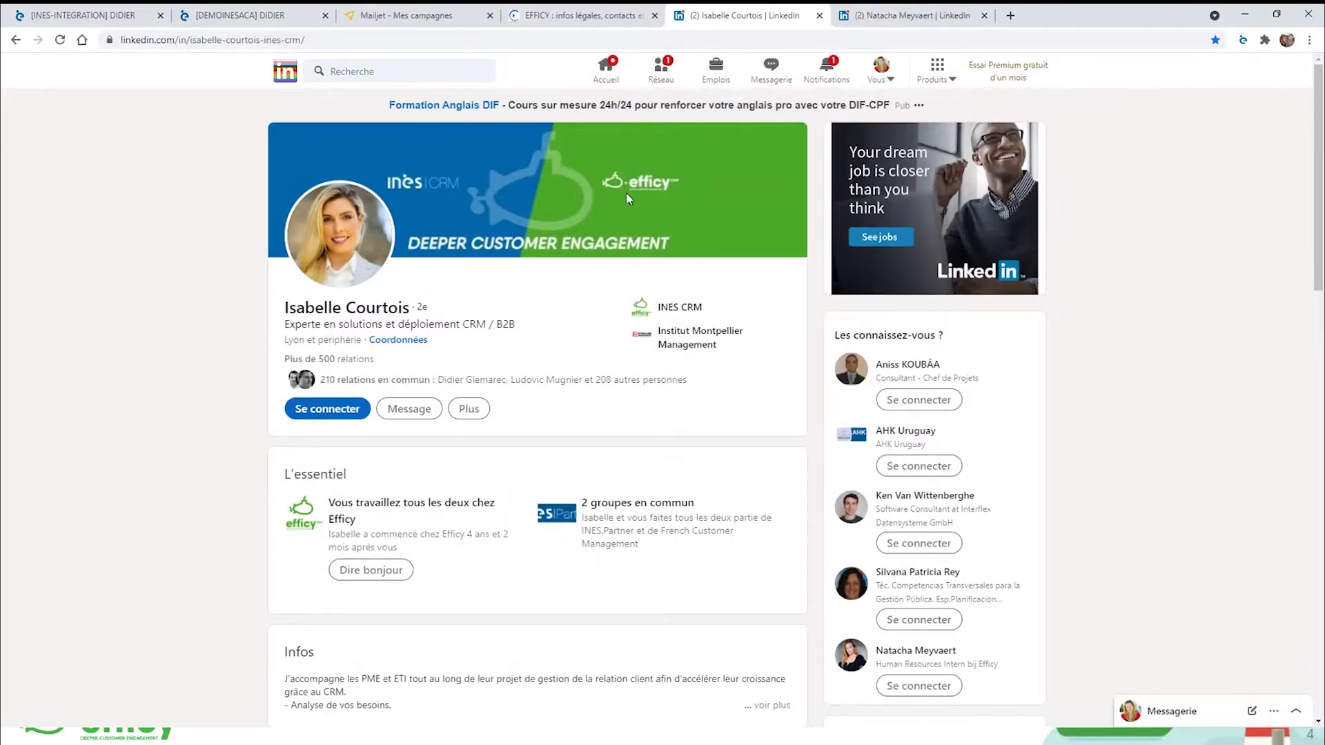
Reload the LinkedIn profile and search INES via INES.Link for its contact at INES CRM, finding no match.
left_click(439, 41)
key("Return")
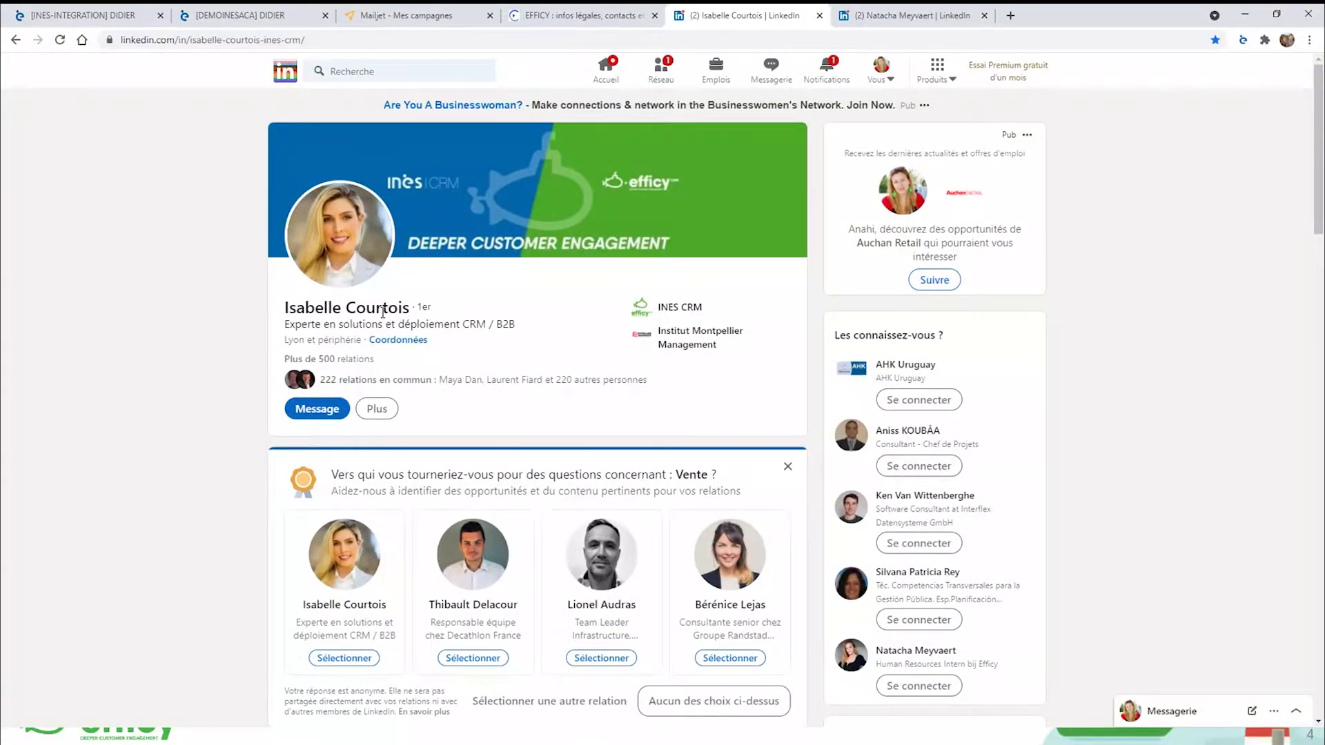
left_click(410, 345)
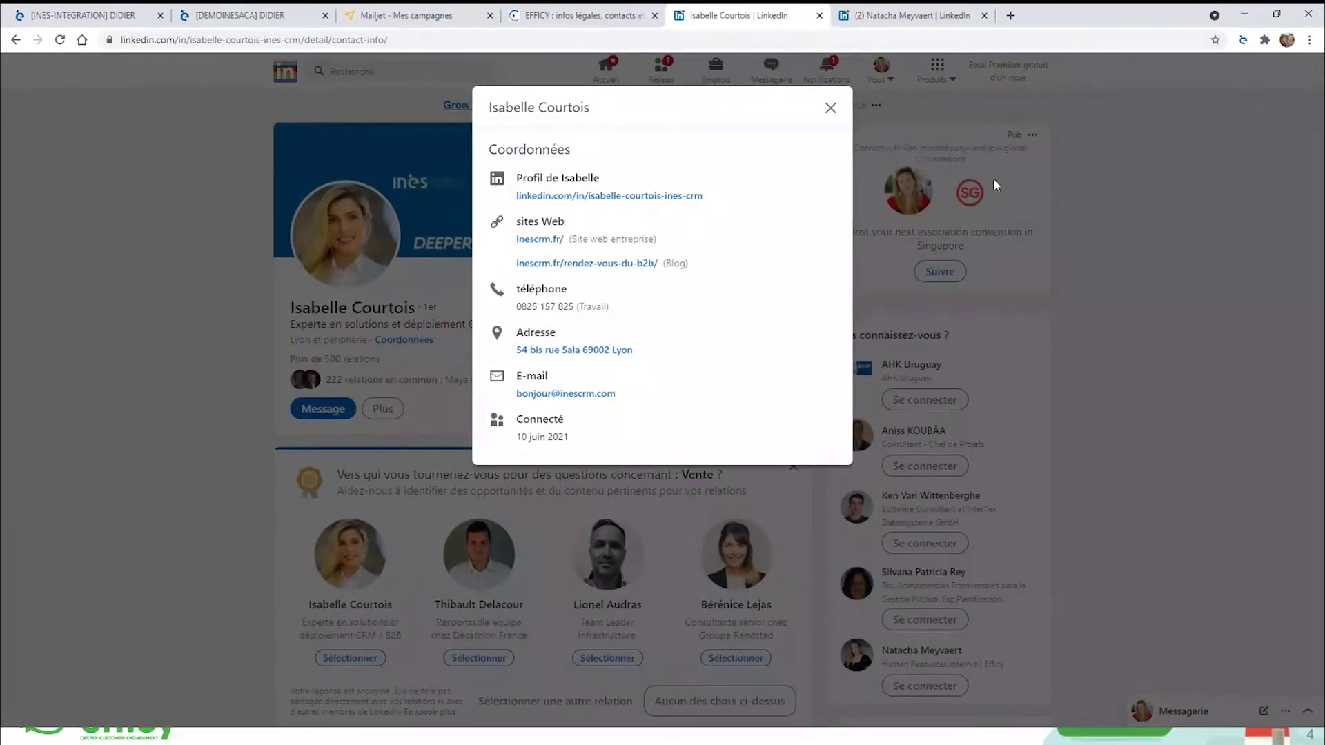
left_click(1243, 41)
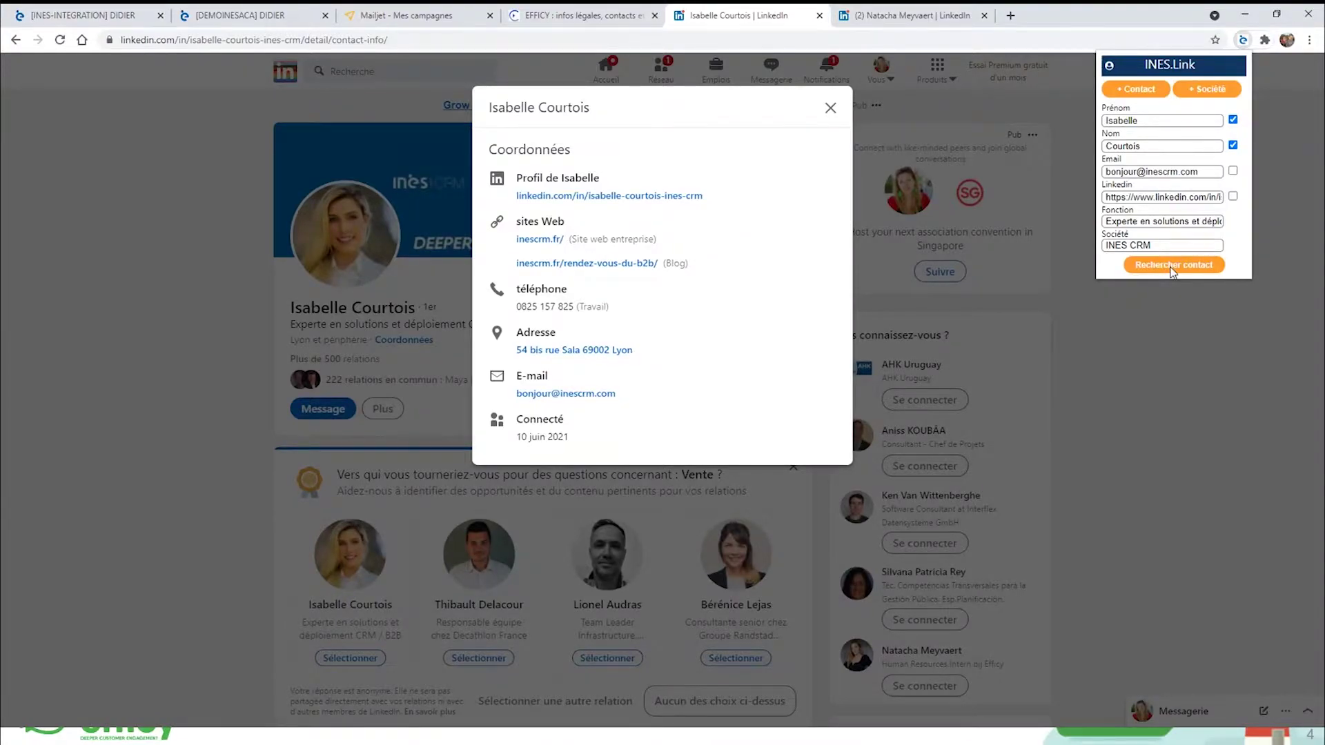
left_click(1171, 270)
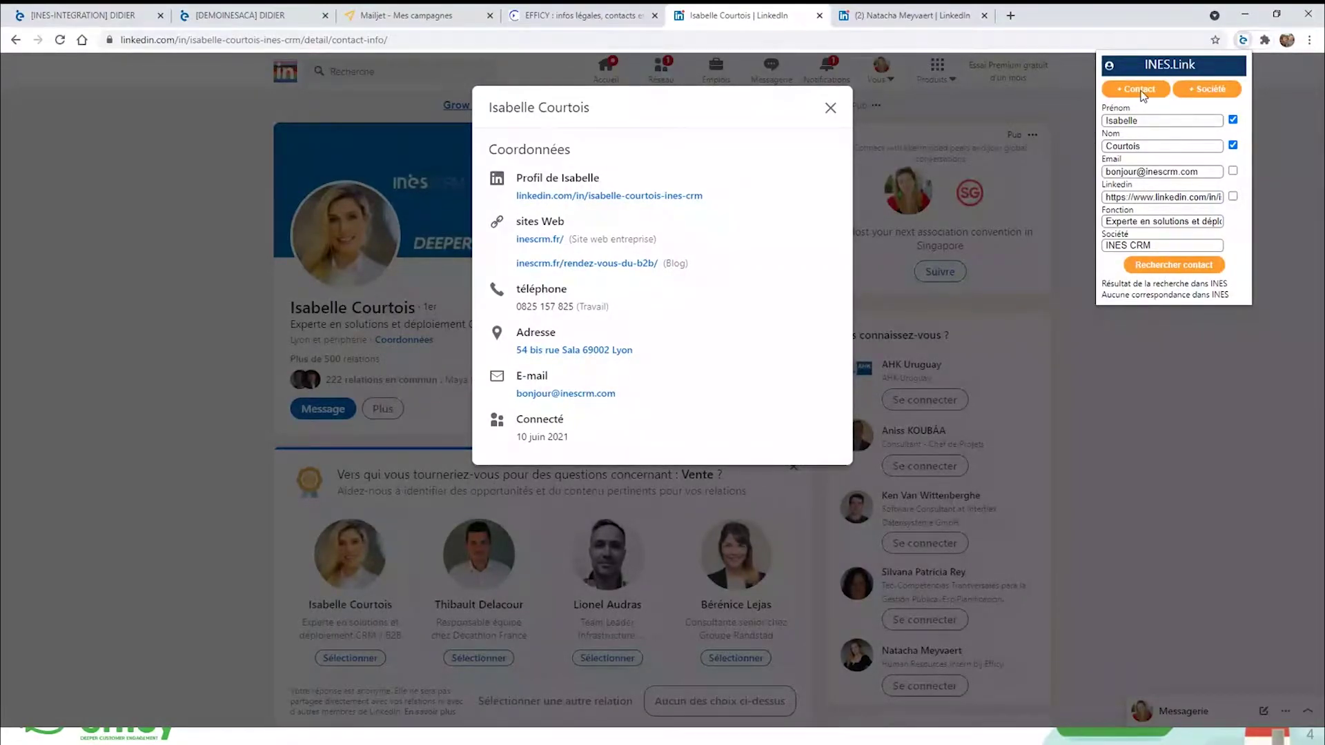
left_click(1210, 89)
scroll(1159, 277, "down", 5)
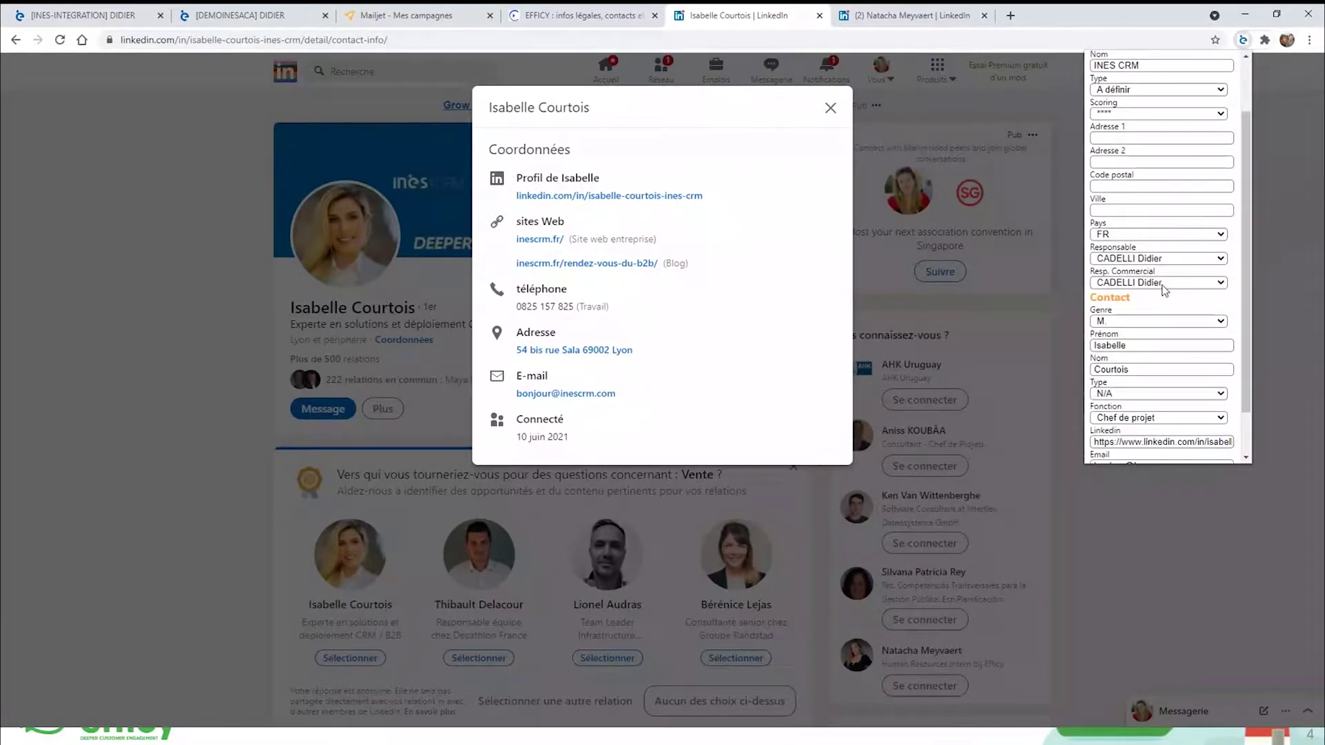
scroll(1160, 293, "up", 2)
scroll(1160, 294, "up", 1)
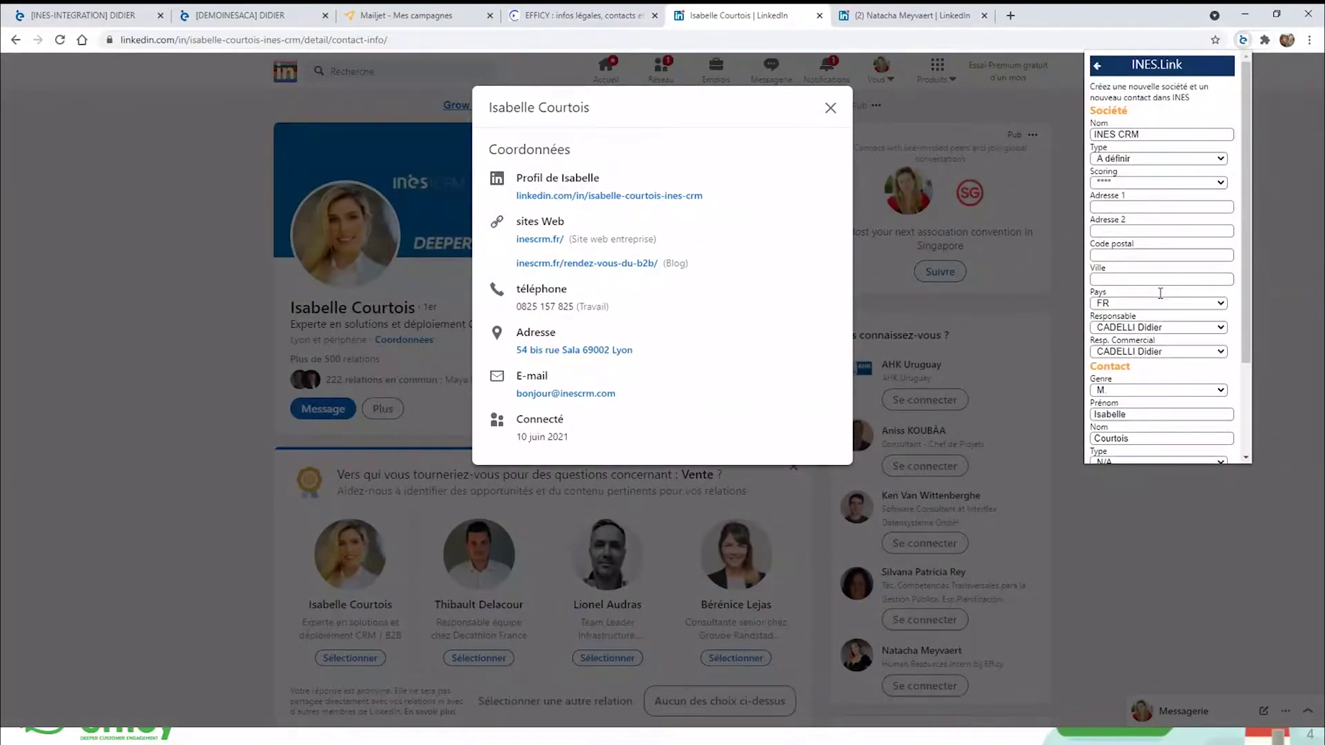
left_click(1147, 185)
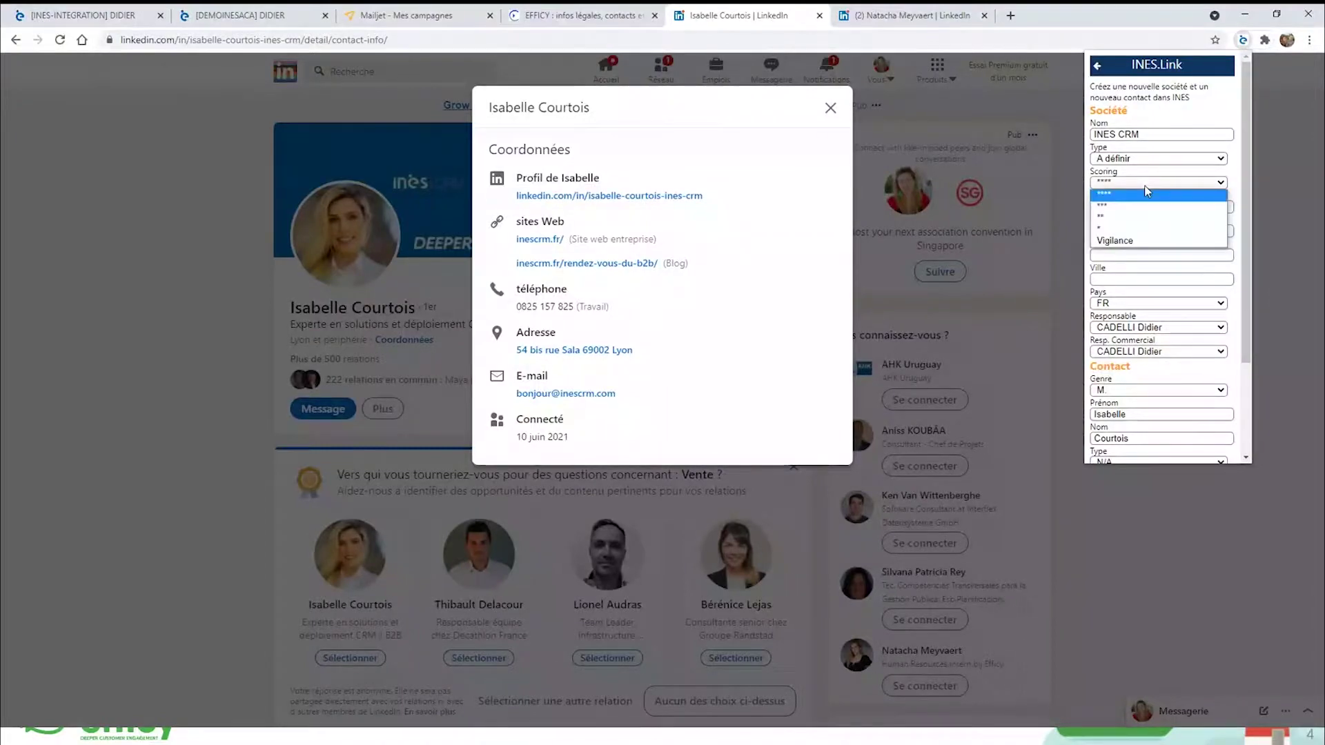
left_click(1144, 216)
left_click(1132, 207)
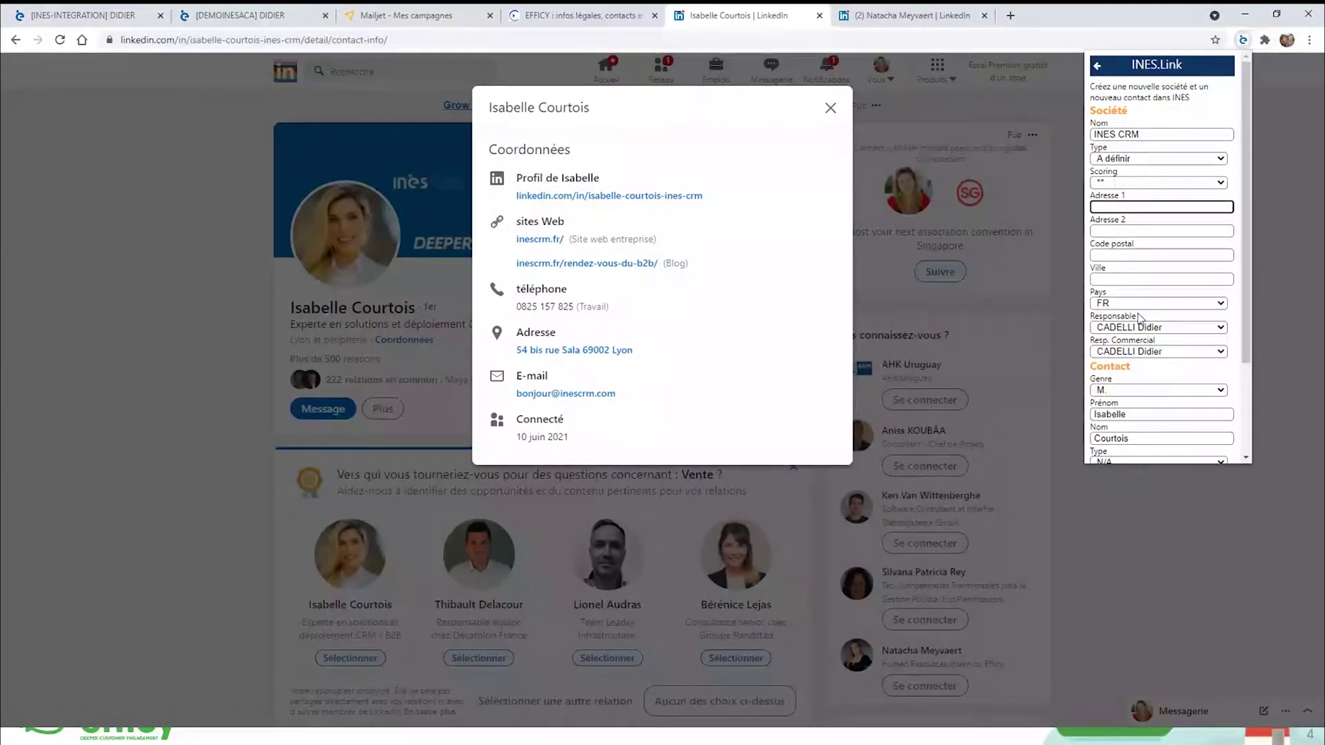
scroll(1162, 312, "down", 1)
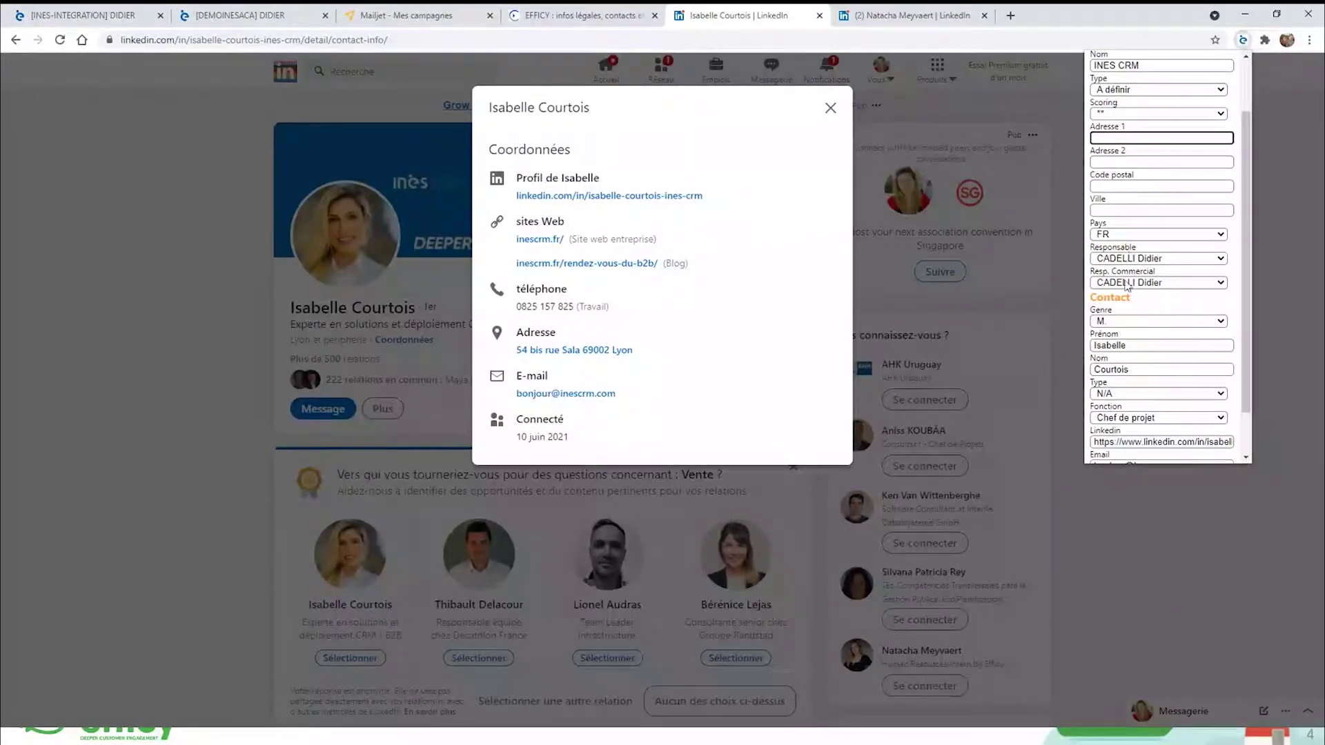
left_click(1121, 323)
left_click(1107, 356)
scroll(1173, 418, "down", 1)
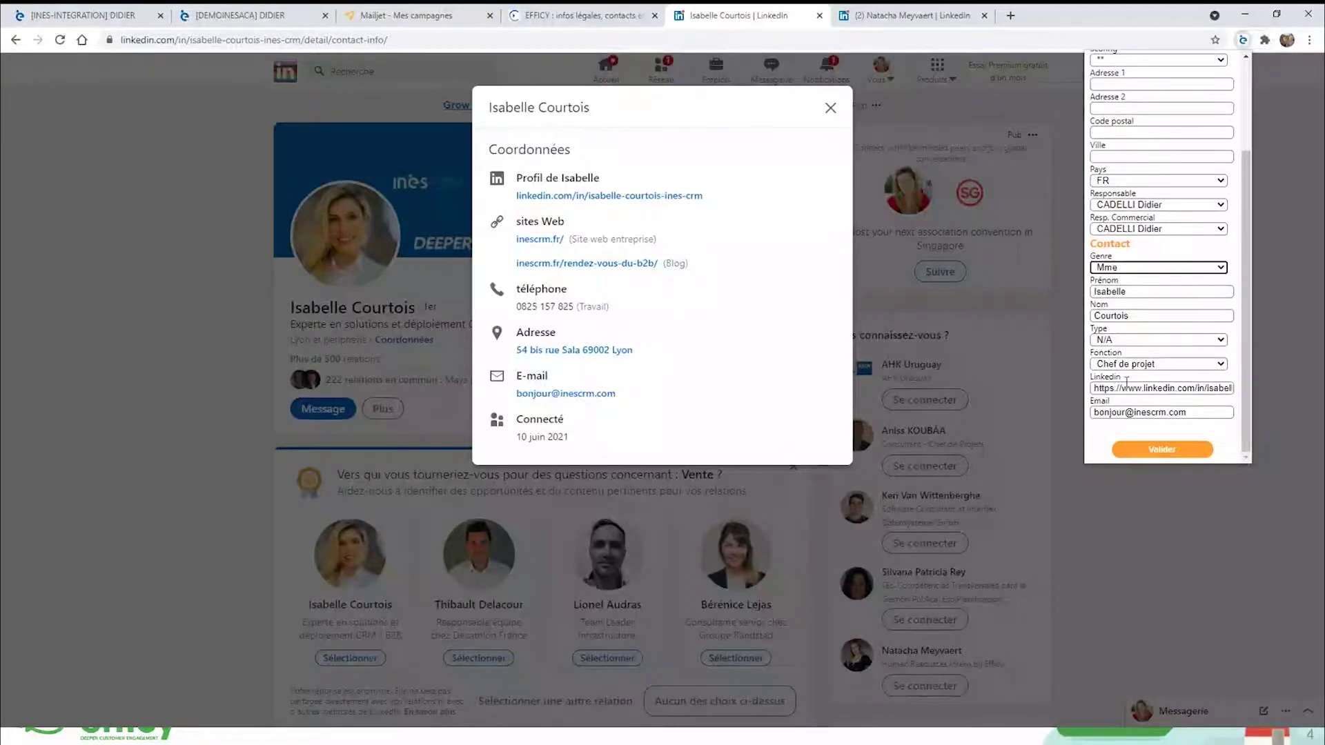
left_click(1162, 453)
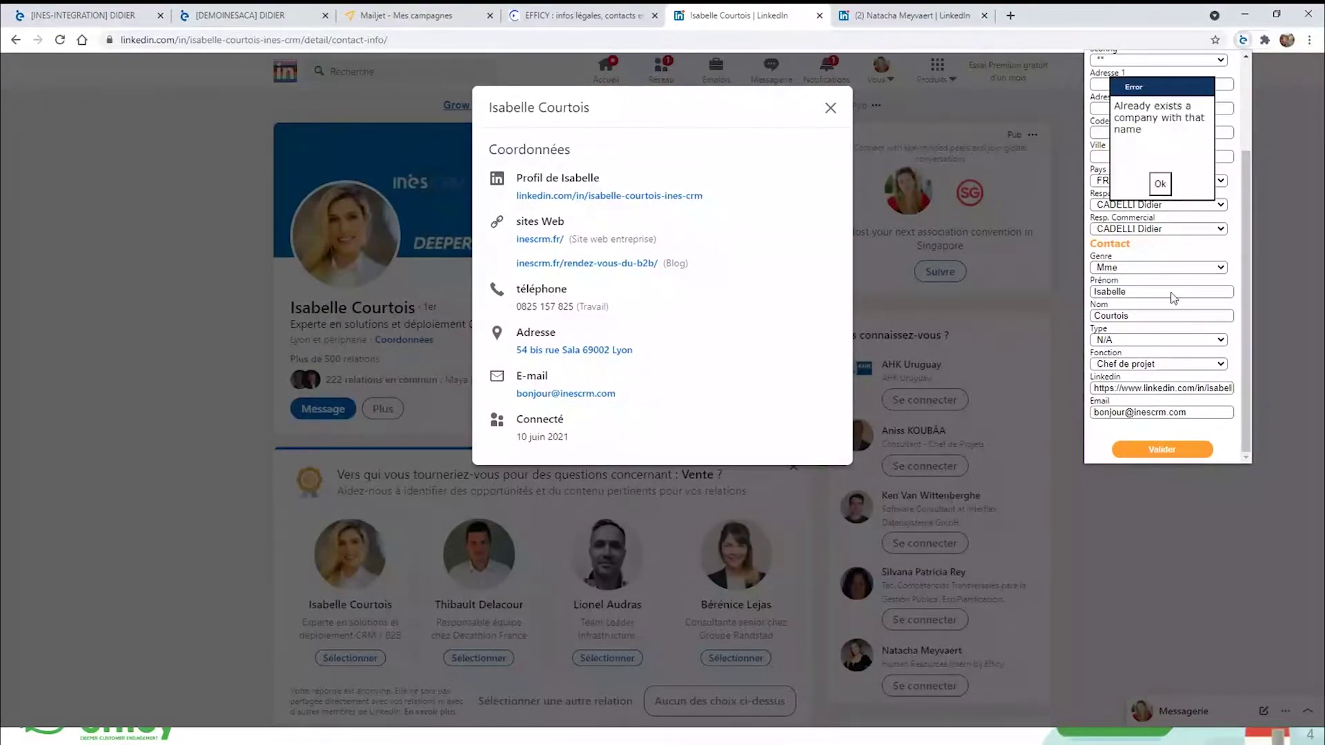
left_click(1160, 184)
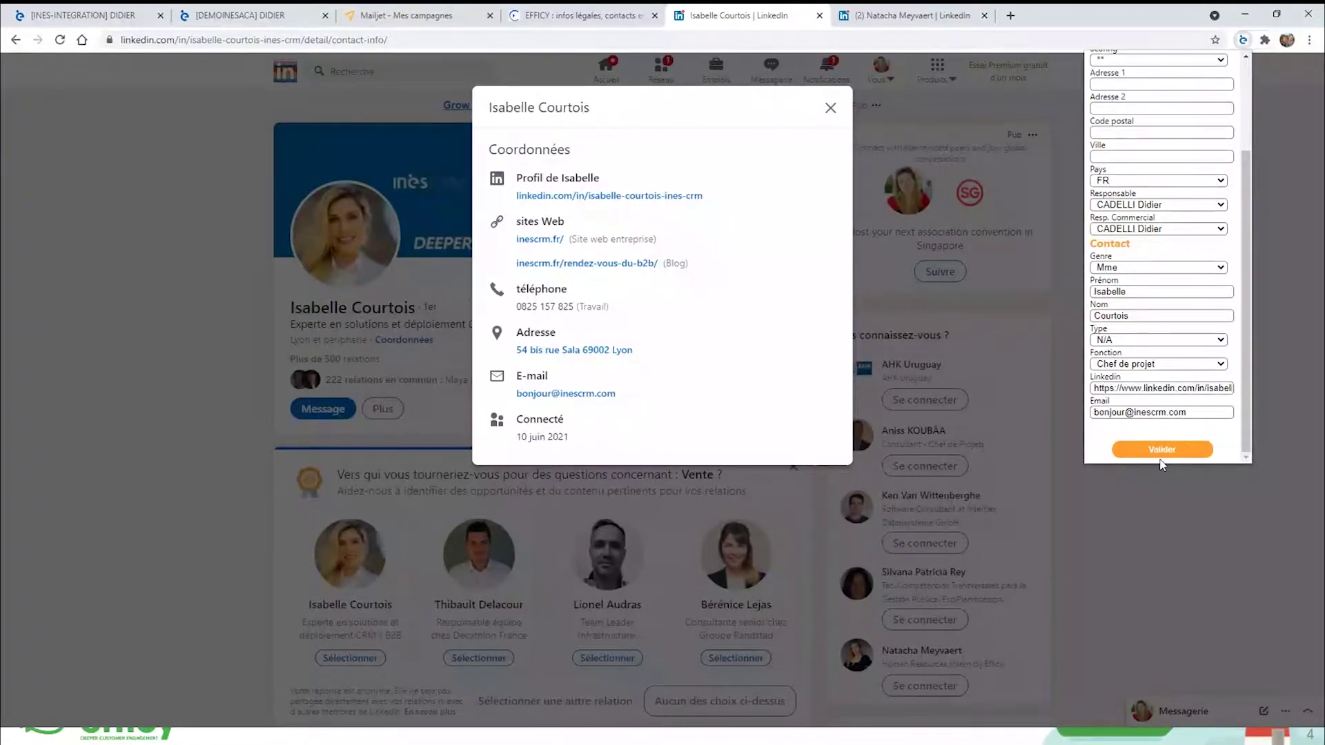
scroll(1162, 338, "up", 2)
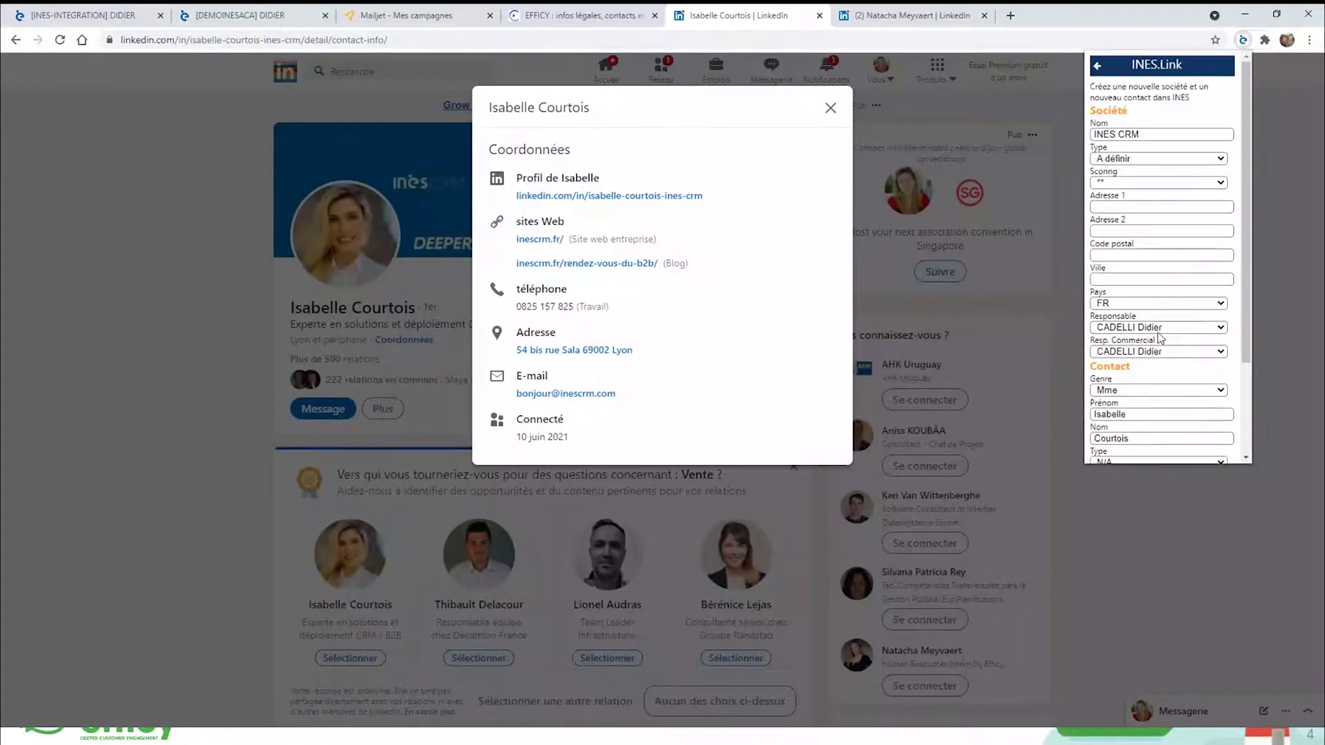
left_click(1098, 67)
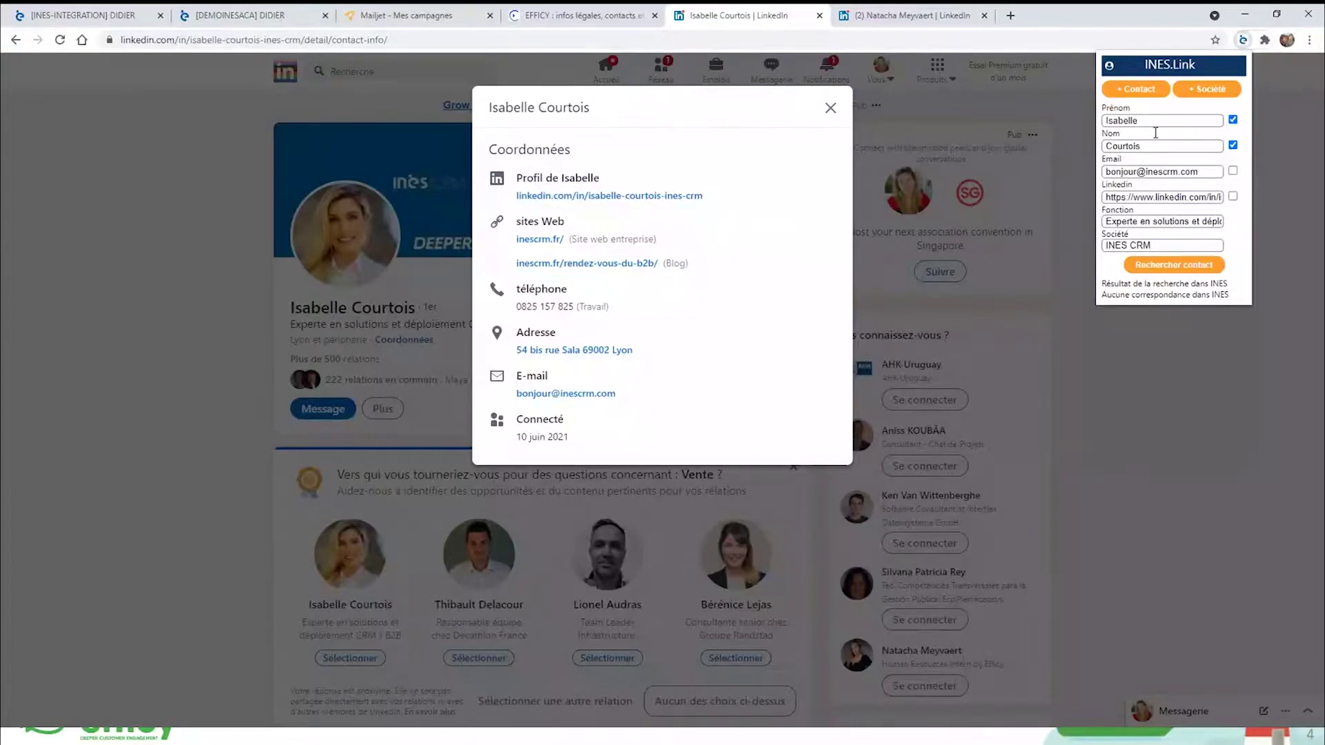
Create the contact titled Mme, Chef de projet, under the existing INES CRM company found by searching 'ines'.
left_click(1137, 91)
left_click(1126, 108)
type("ines")
left_click(1149, 159)
left_click(1125, 183)
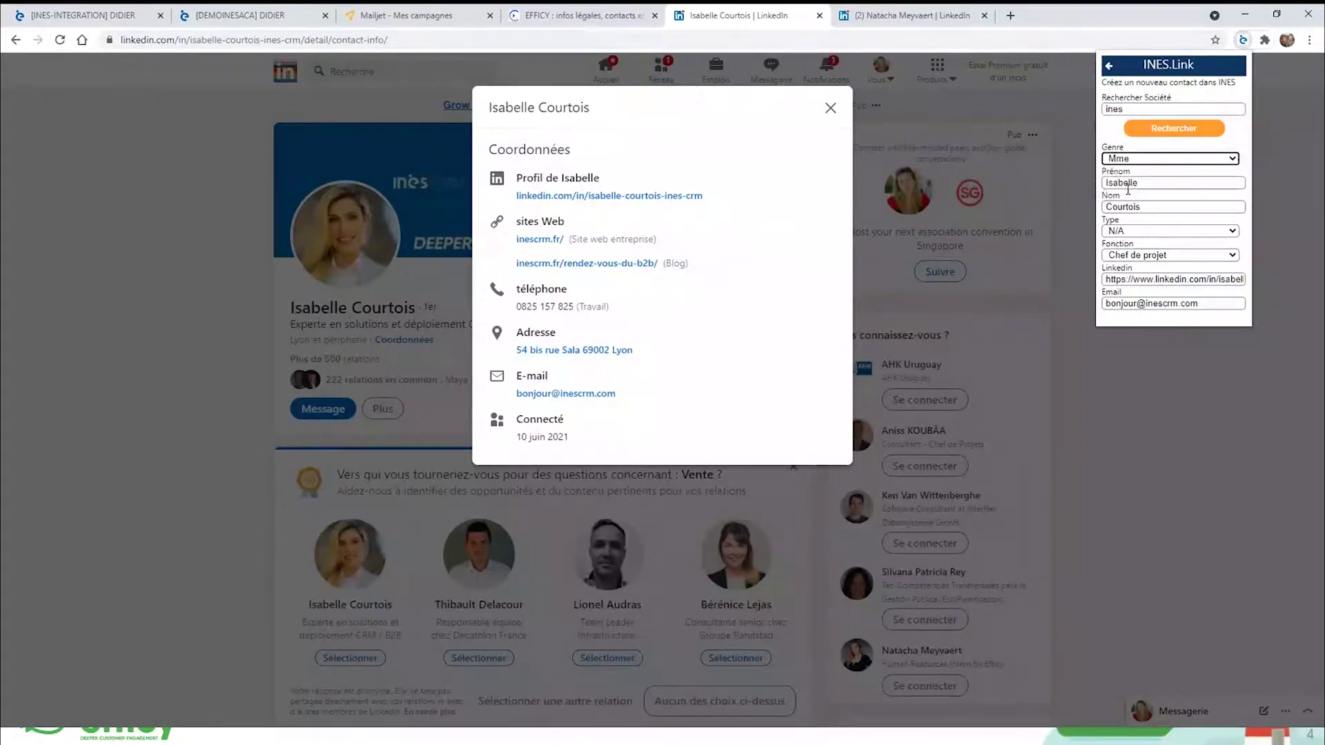
left_click(1182, 129)
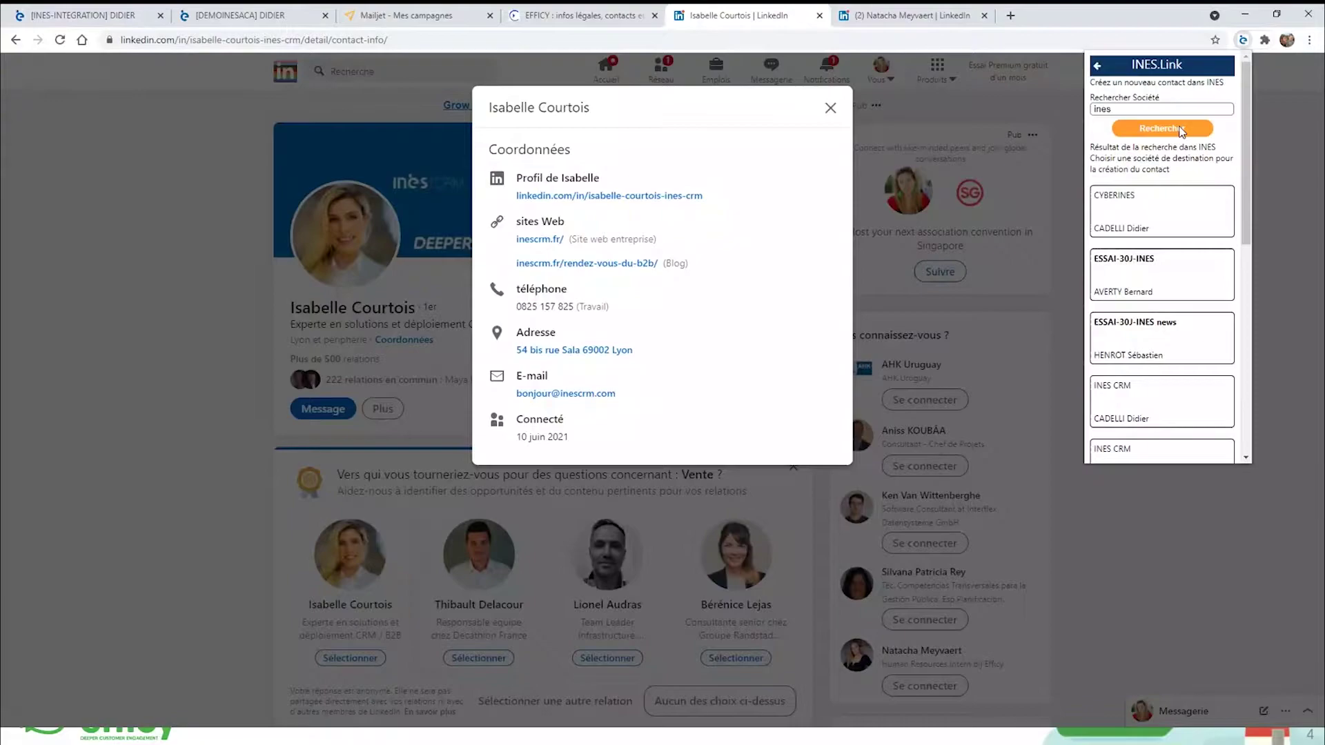
scroll(1170, 338, "down", 2)
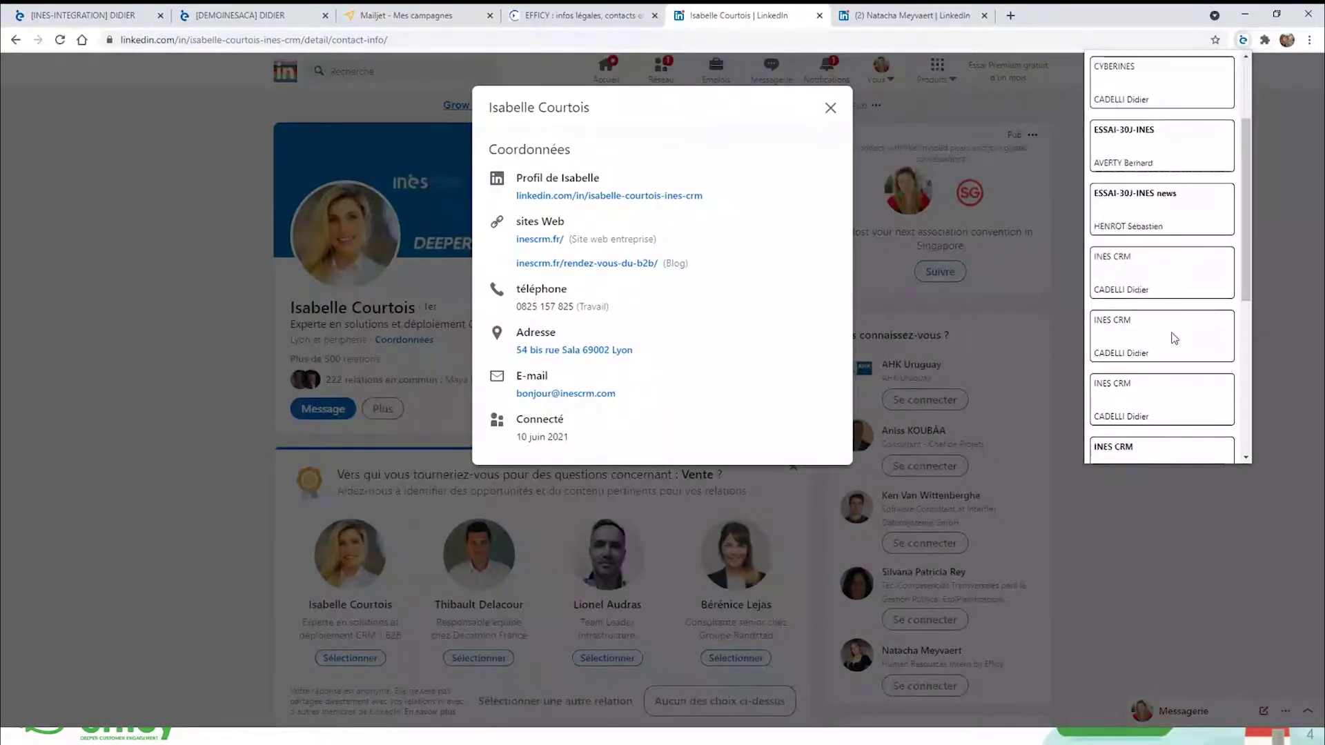
left_click(1173, 337)
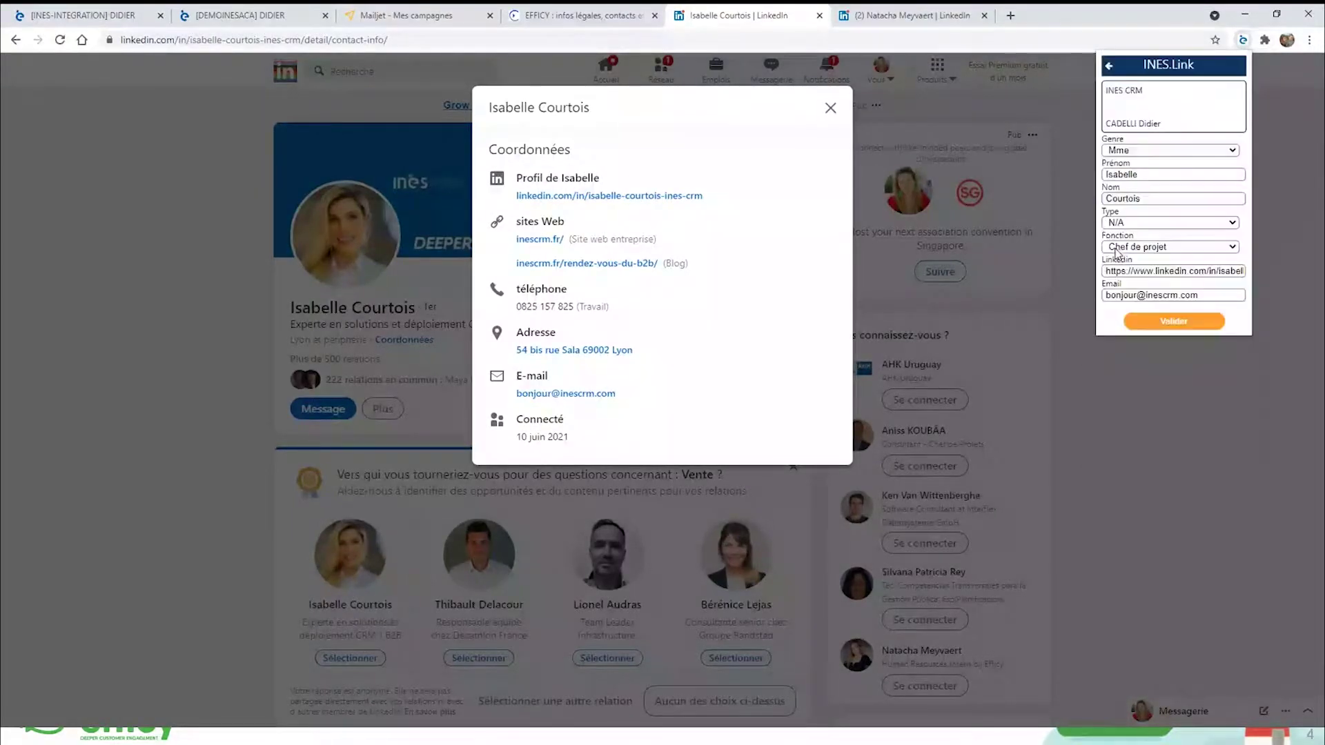
left_click(1161, 327)
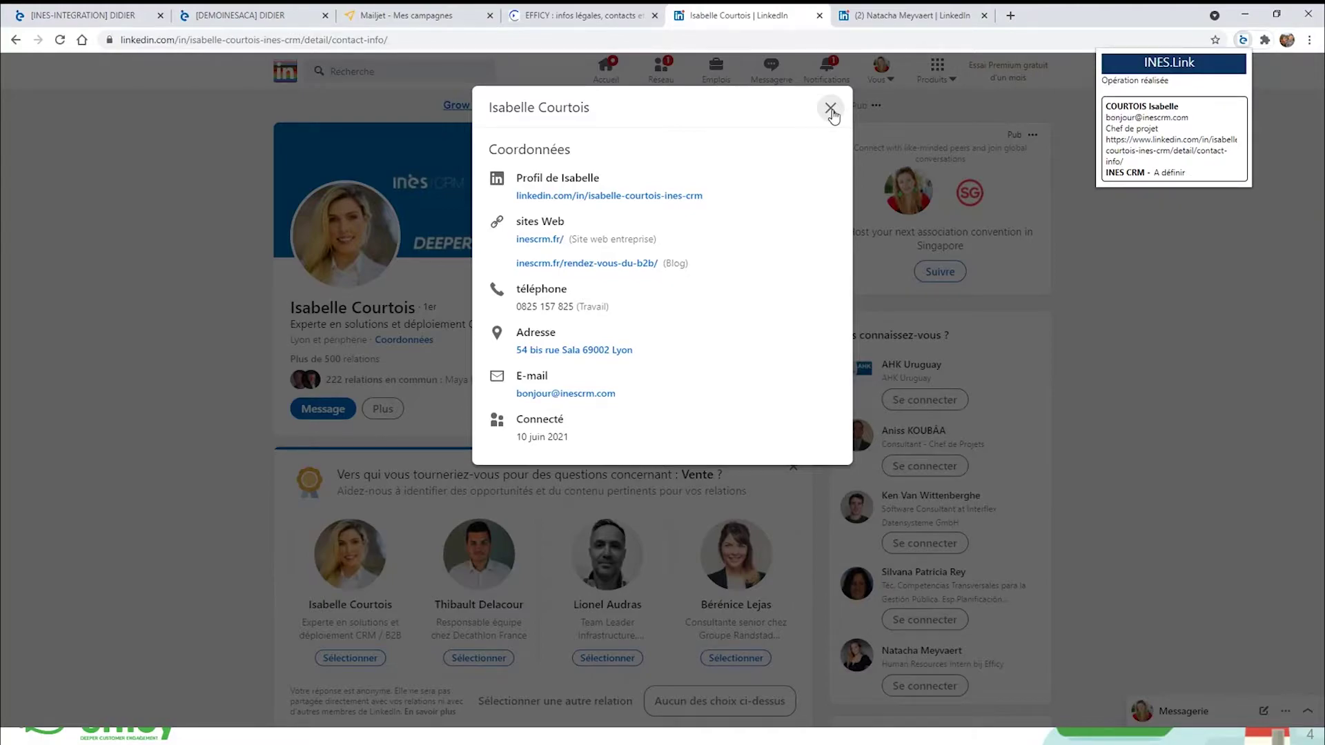
Preview the other LinkedIn profile's contact details as captured by INES.Link.
left_click(831, 109)
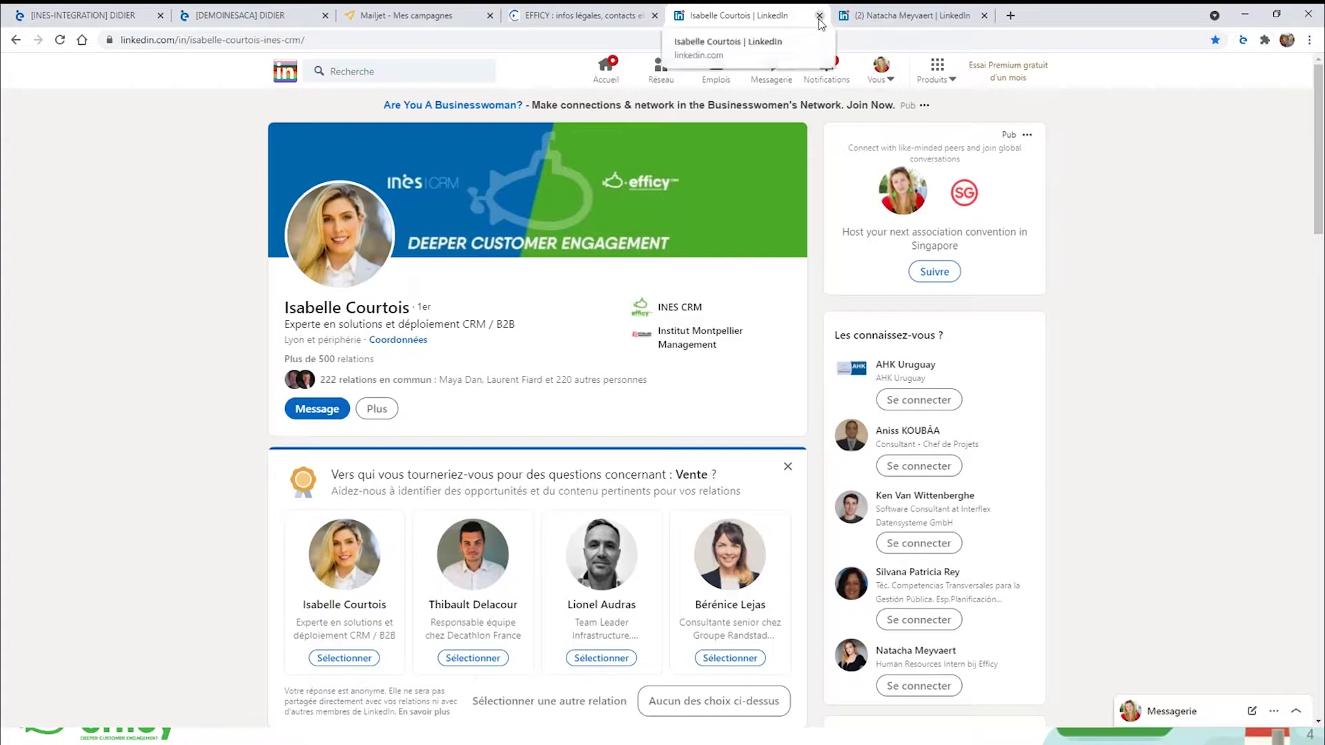
left_click(886, 21)
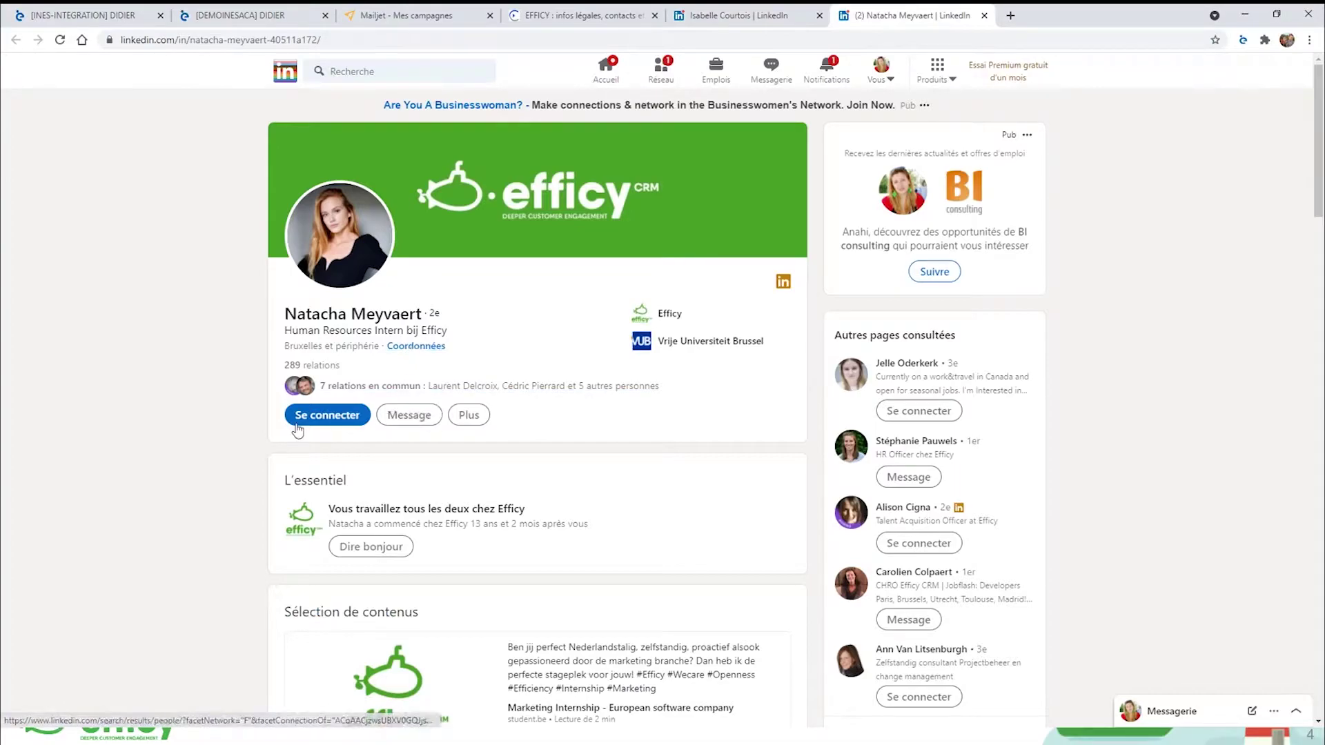
left_click(415, 346)
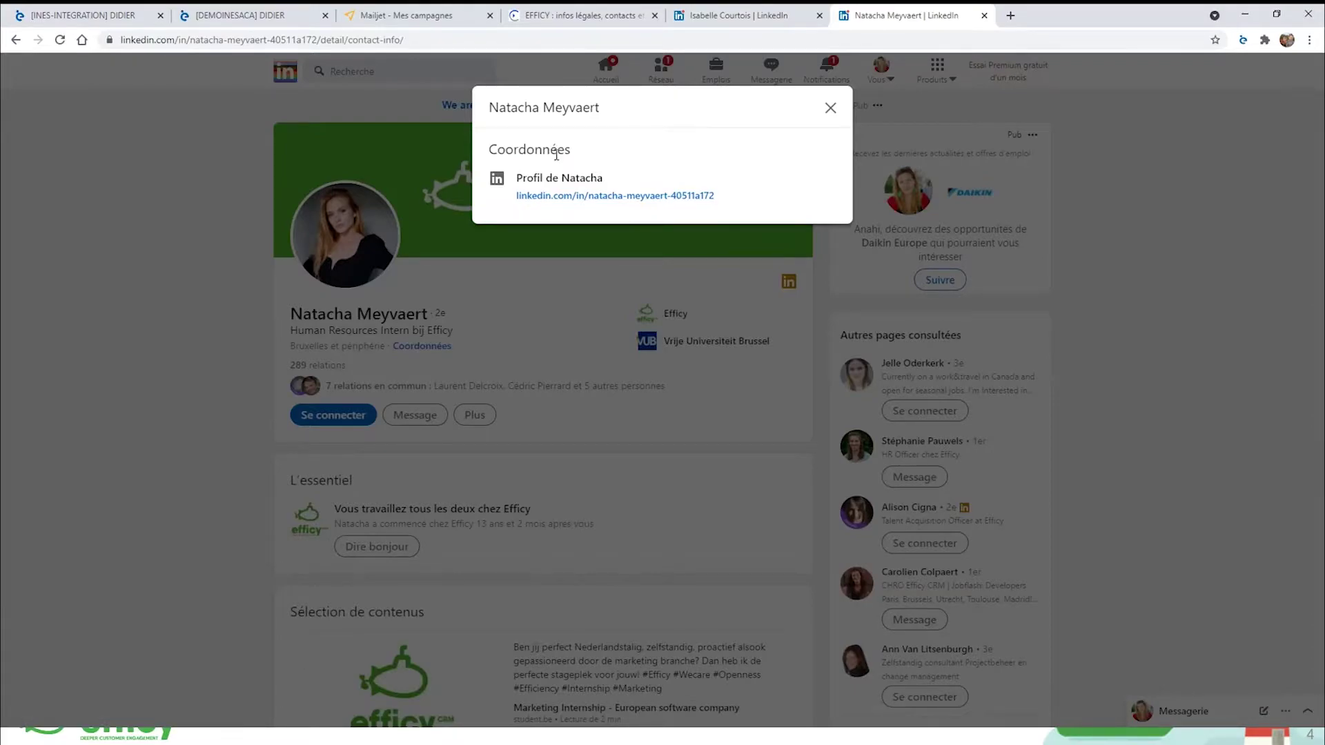
left_click(1243, 41)
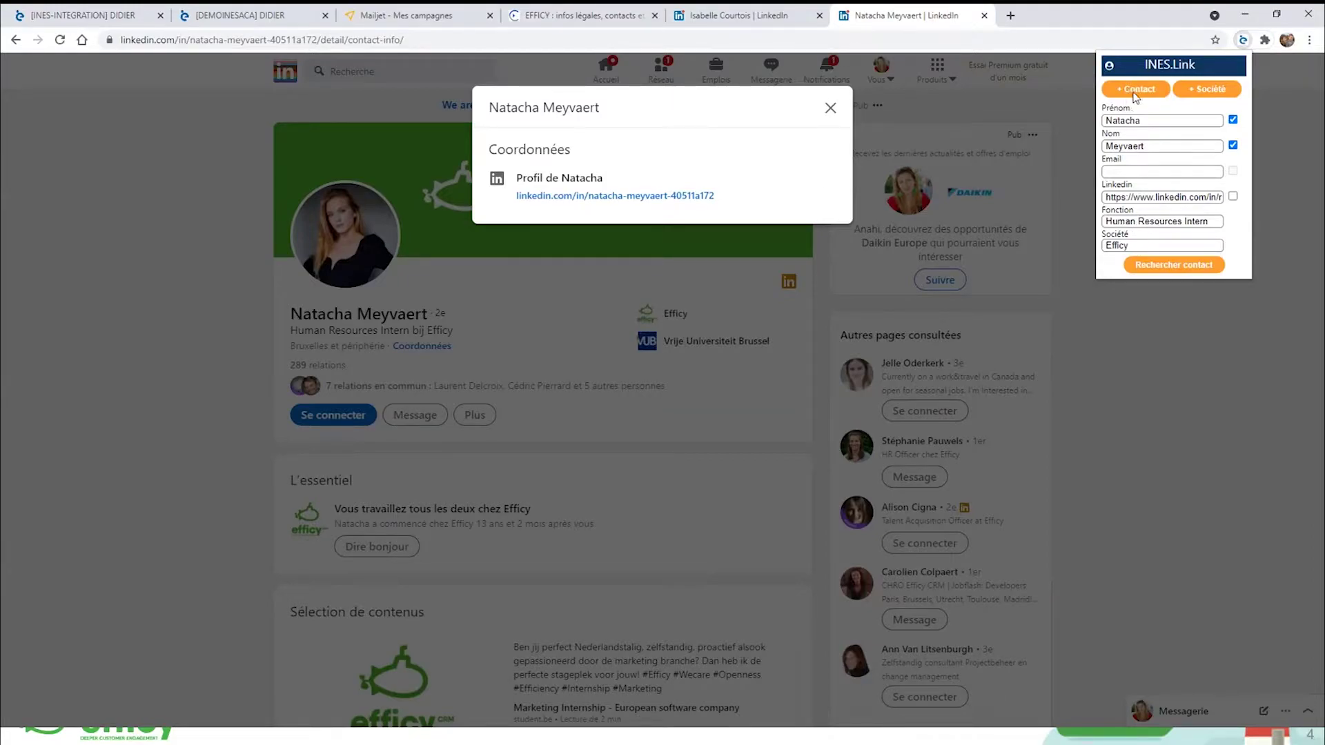
Close the INES.Link panel, the contact details window and the intern's profile tab.
left_click(1187, 391)
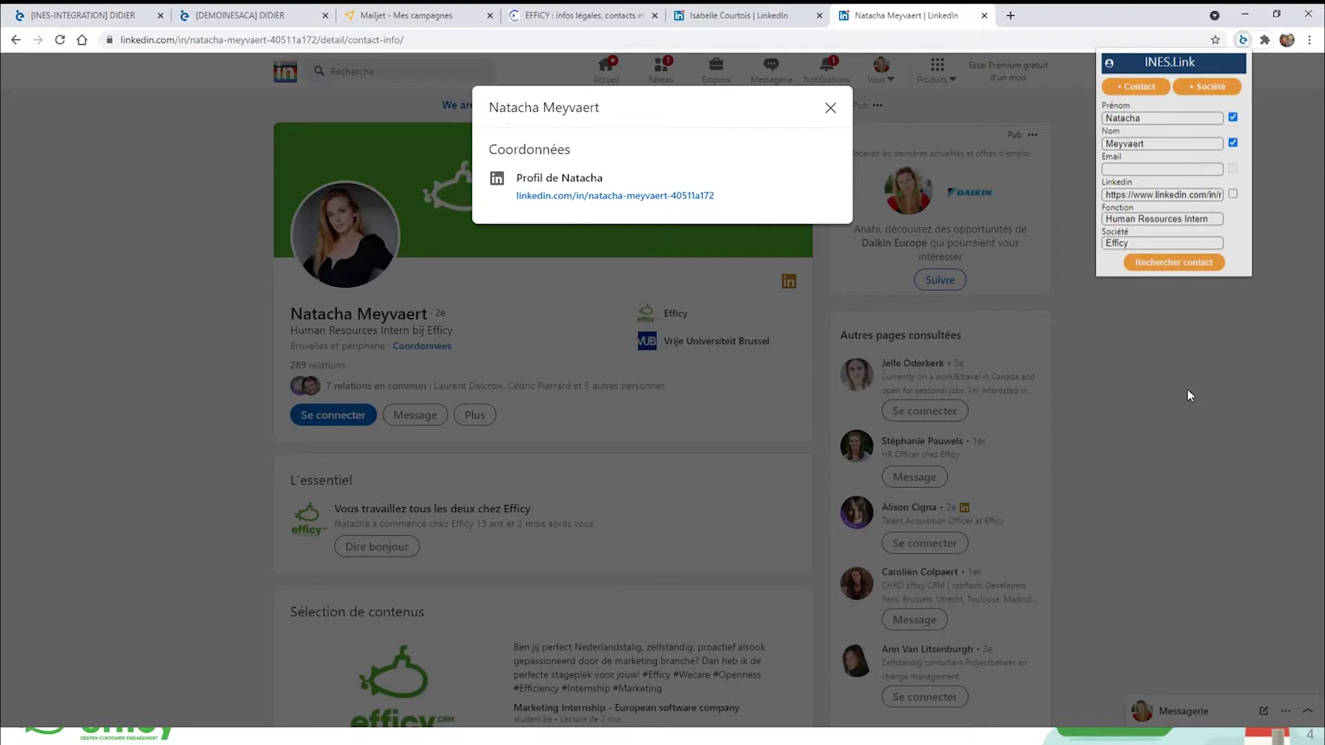
left_click(1187, 395)
left_click(985, 16)
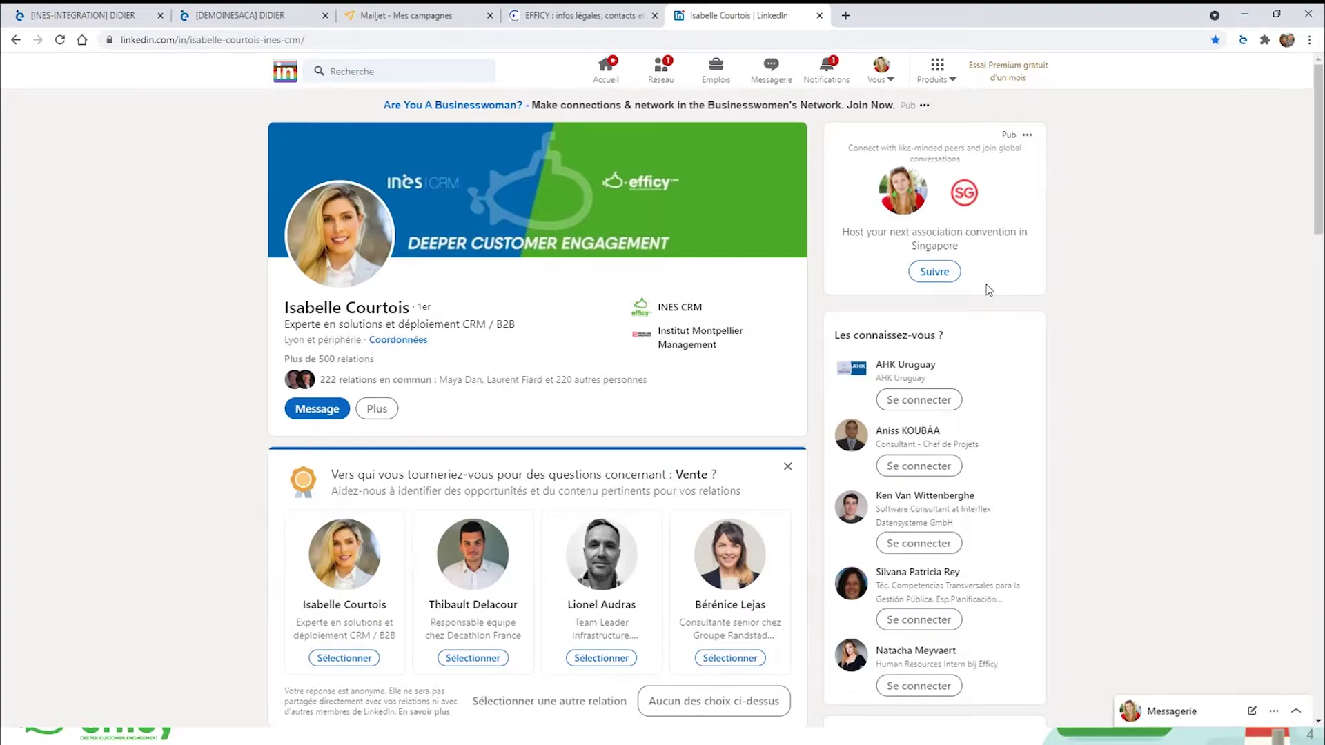
Search INES CRM companies for 'erige' and open the GROUPE ERIGE record.
left_click(105, 21)
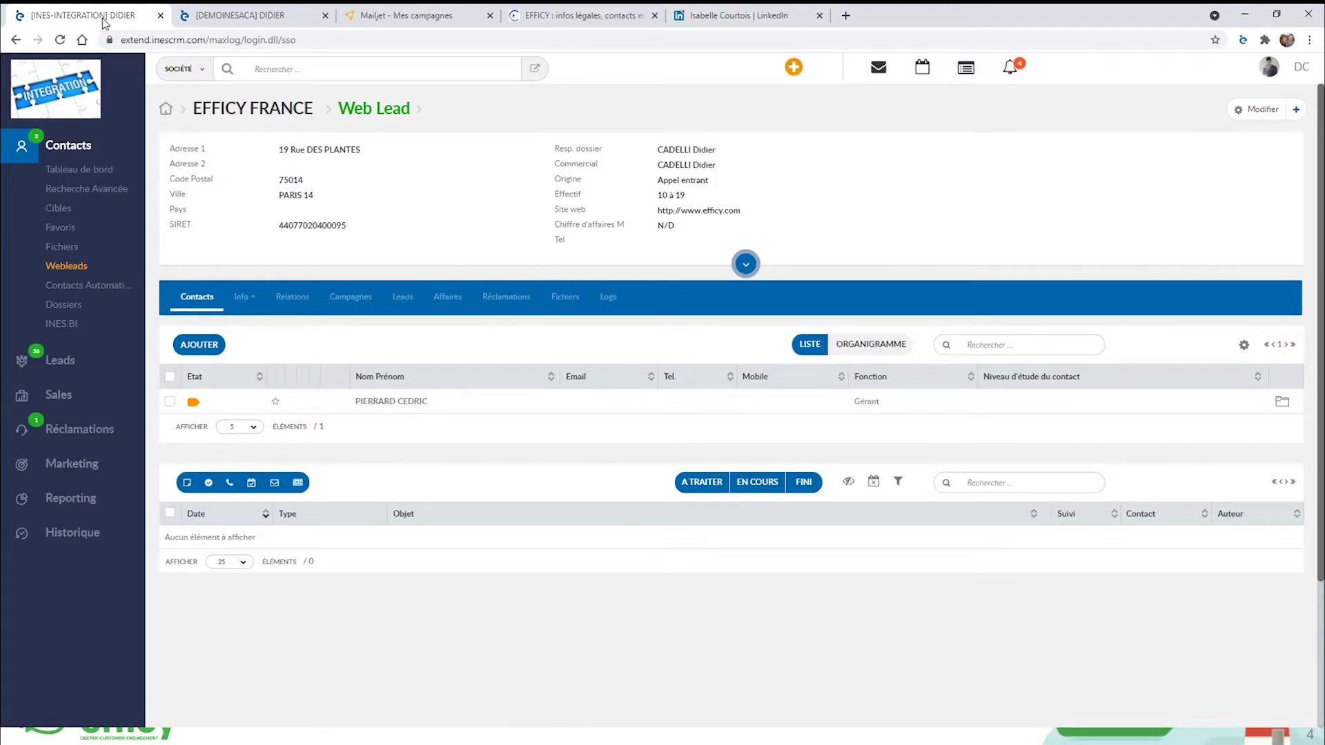
left_click(68, 533)
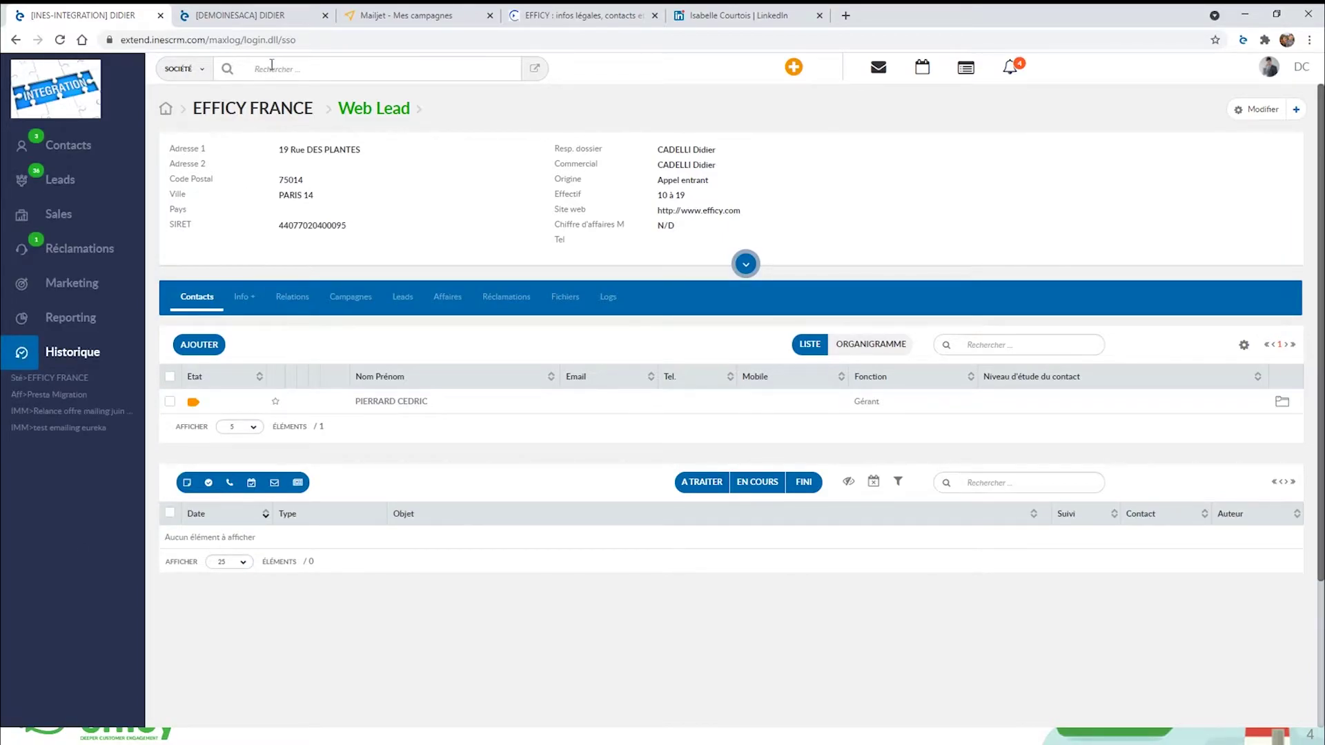
type("erige")
key("Return")
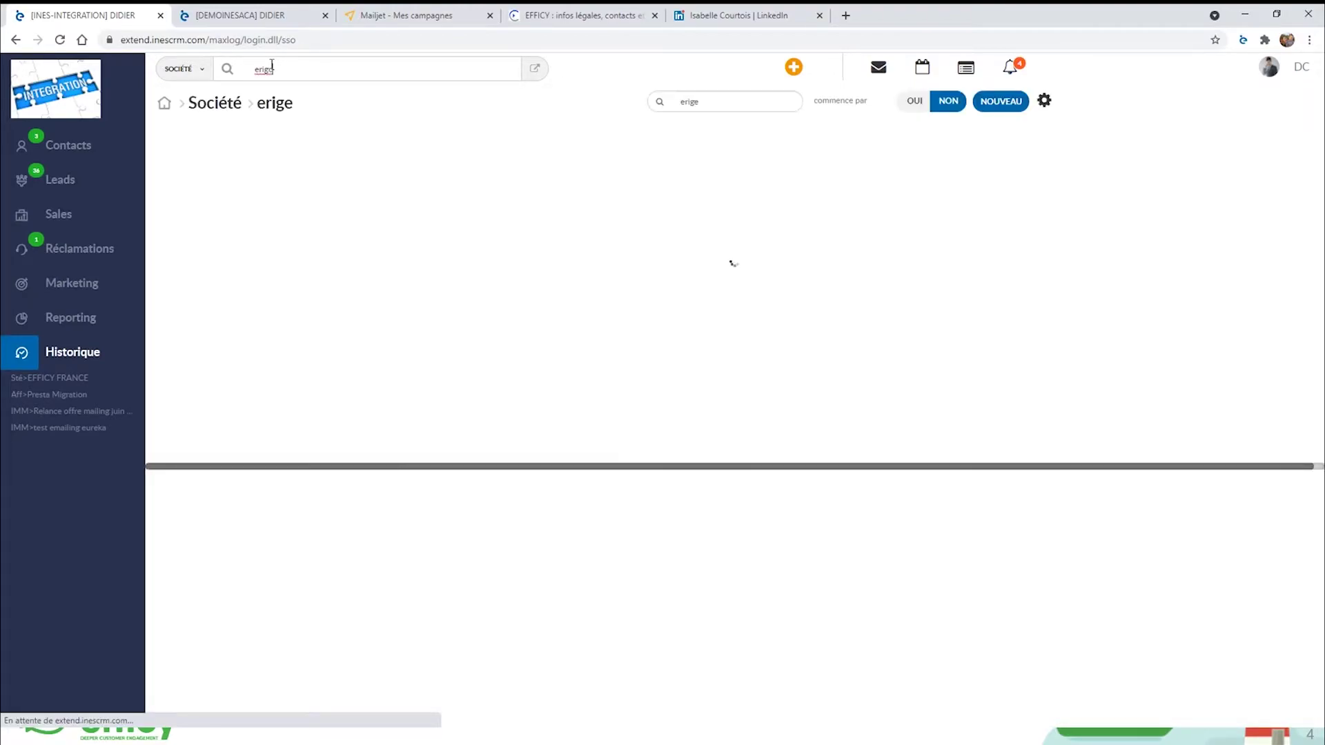
left_click(214, 221)
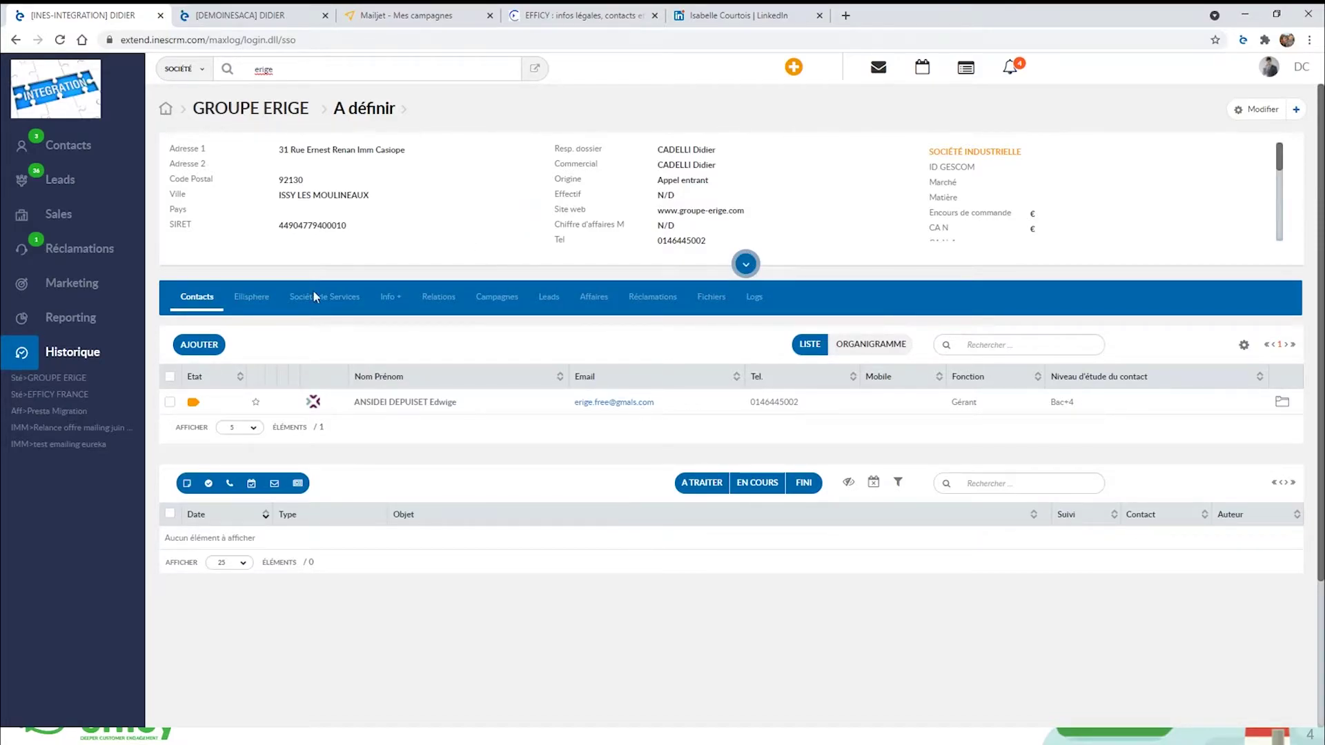
Review GROUPE ERIGE's Ellisphere data: SARL, revenue 289869, capital 7500, credit advice 4500.
left_click(242, 305)
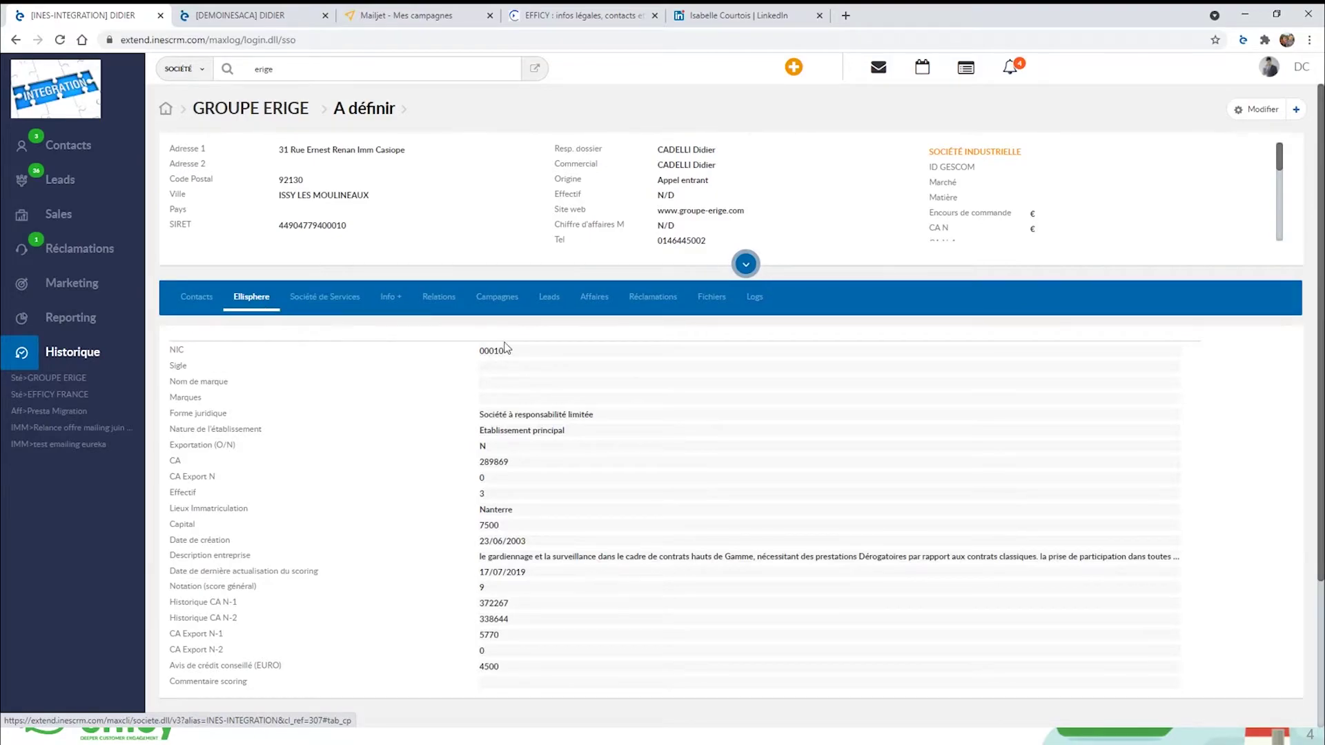
scroll(533, 585, "down", 2)
scroll(532, 586, "up", 1)
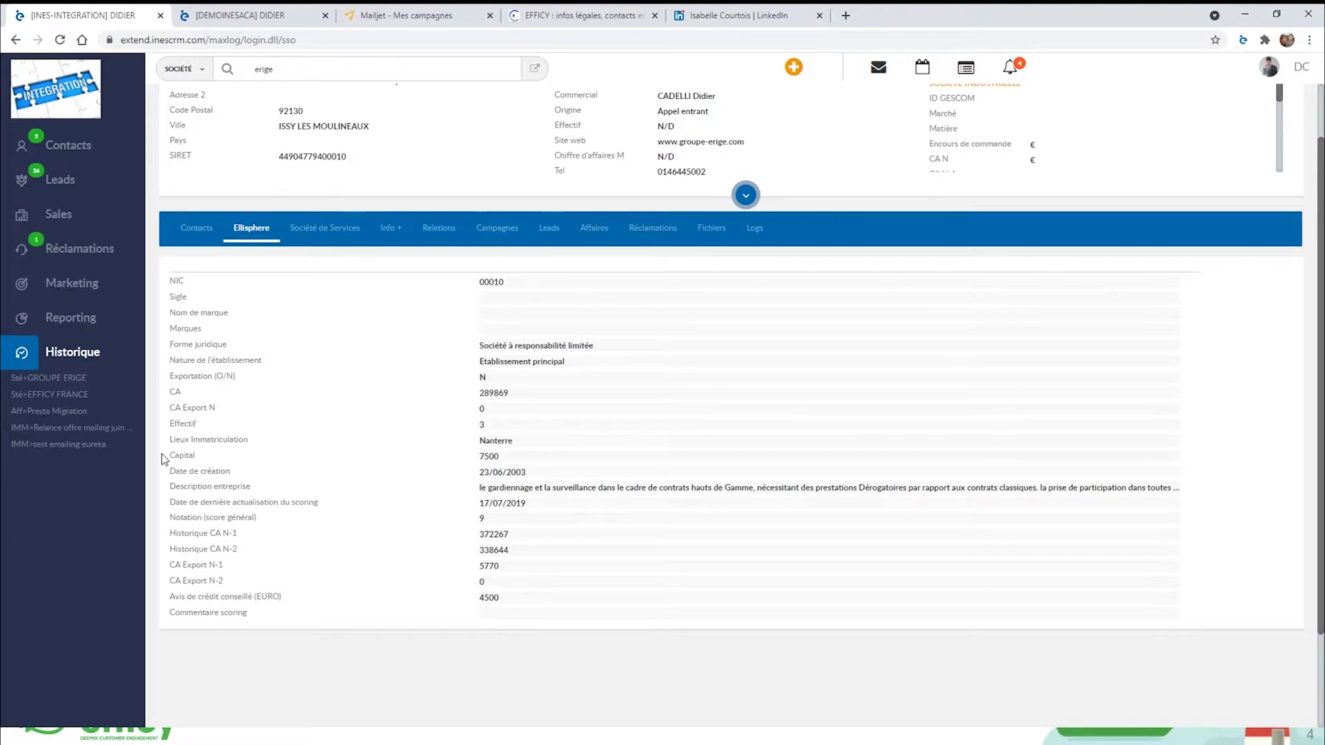
Show the Marketing > Campagnes list of 9 campaigns and expand the Contacts menu.
left_click(46, 289)
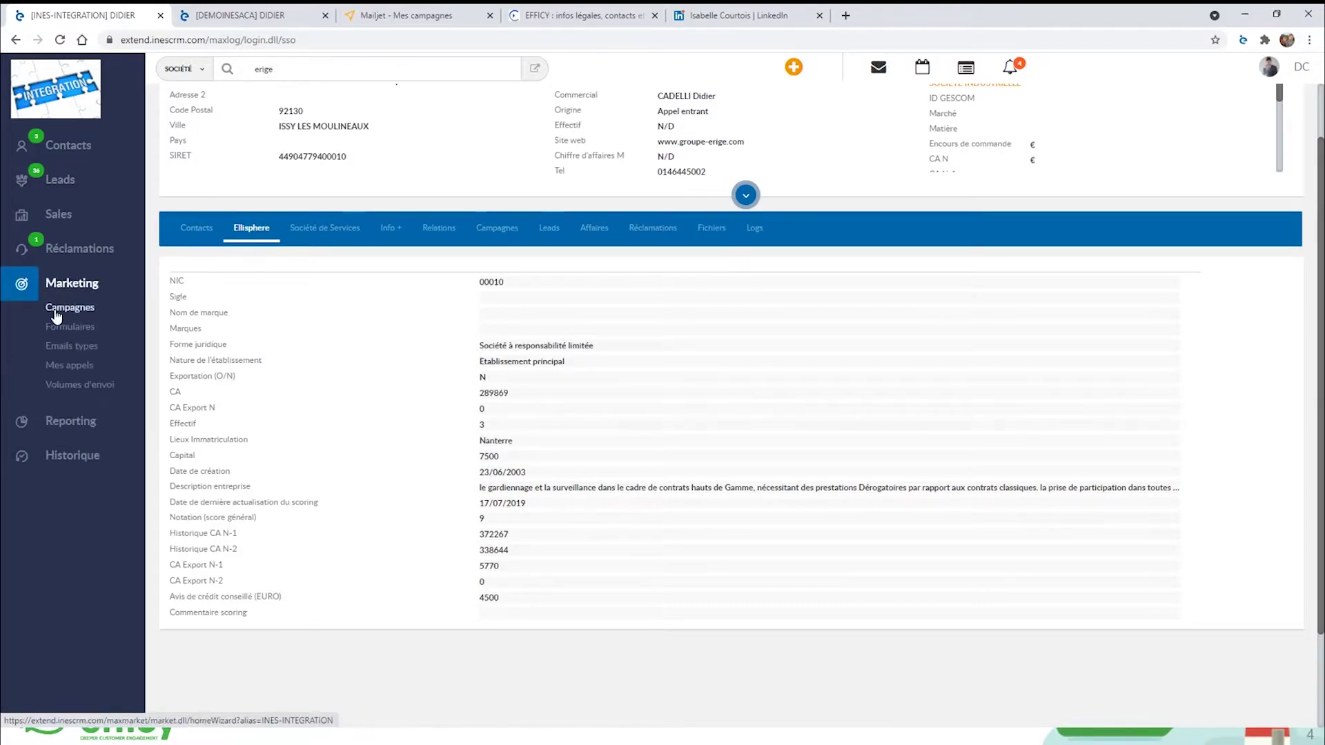
left_click(64, 311)
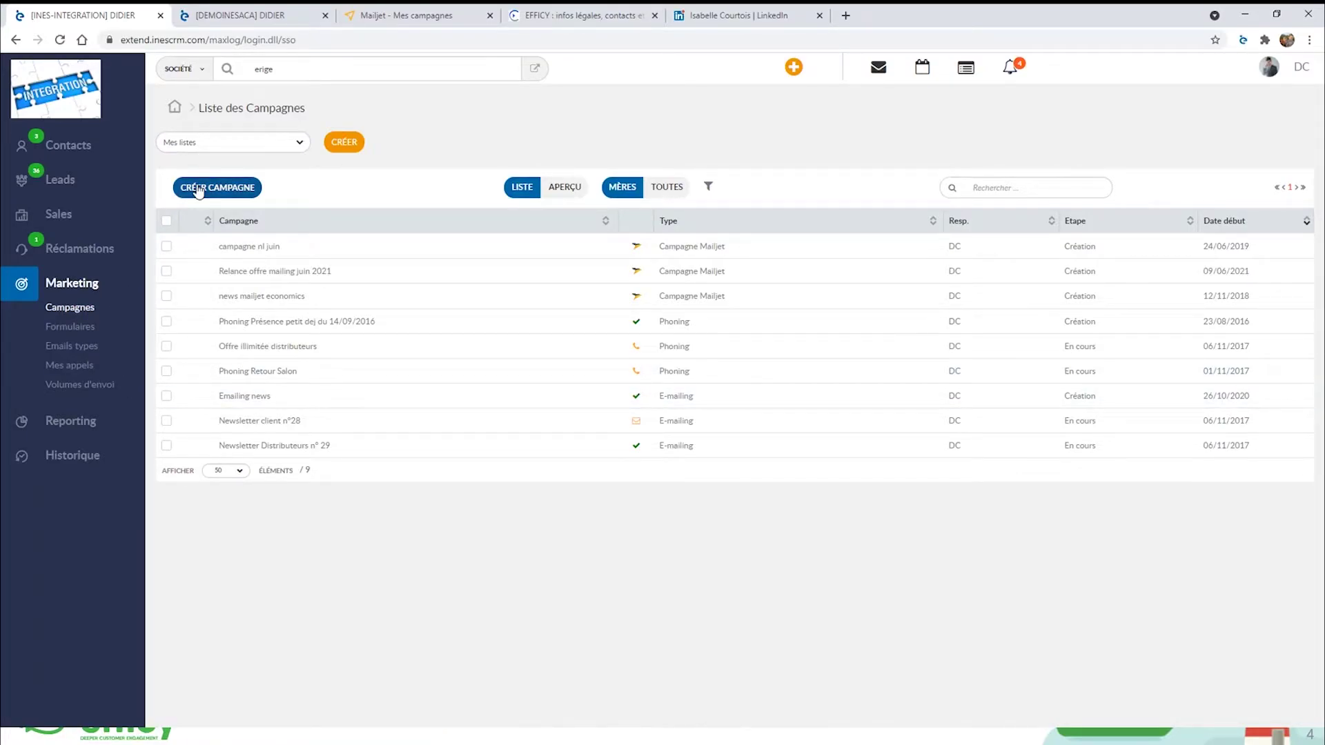
left_click(62, 148)
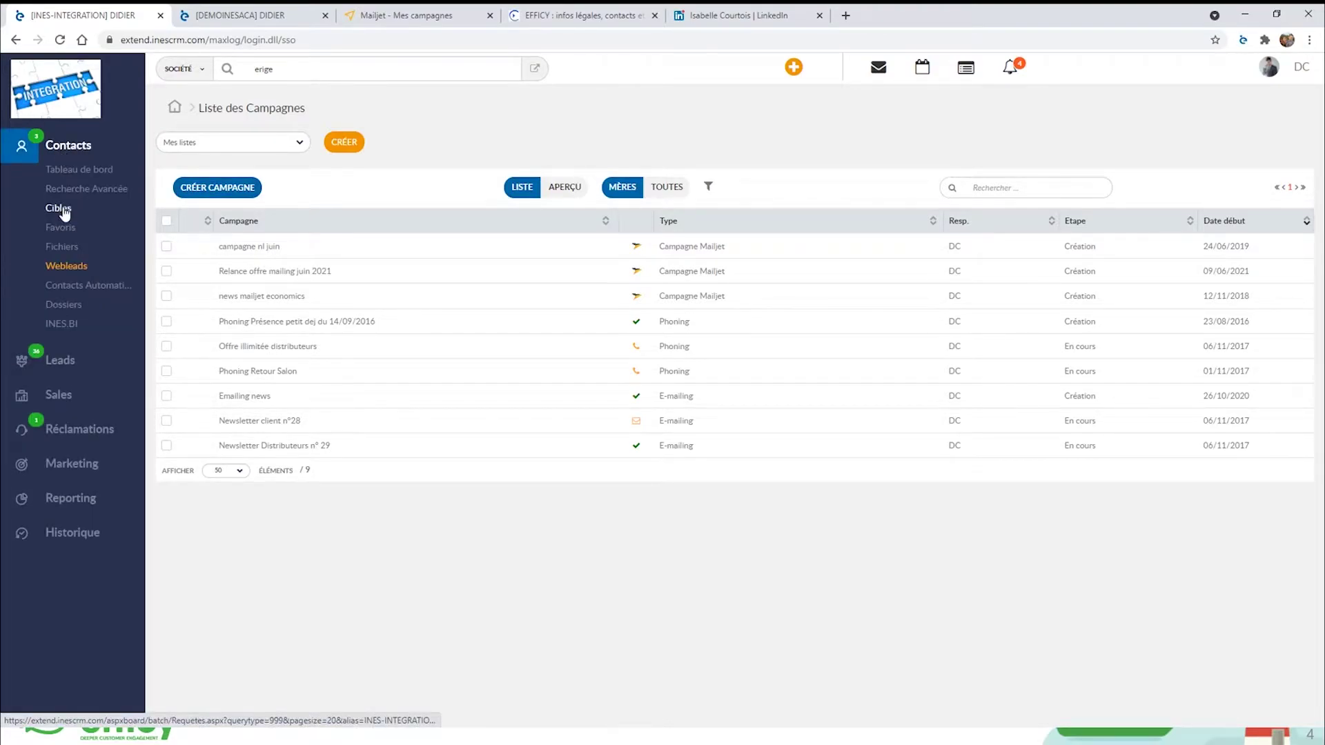
Open Contacts > Cibles and display the 58 contacts of the cible WEBLEADS target.
left_click(58, 208)
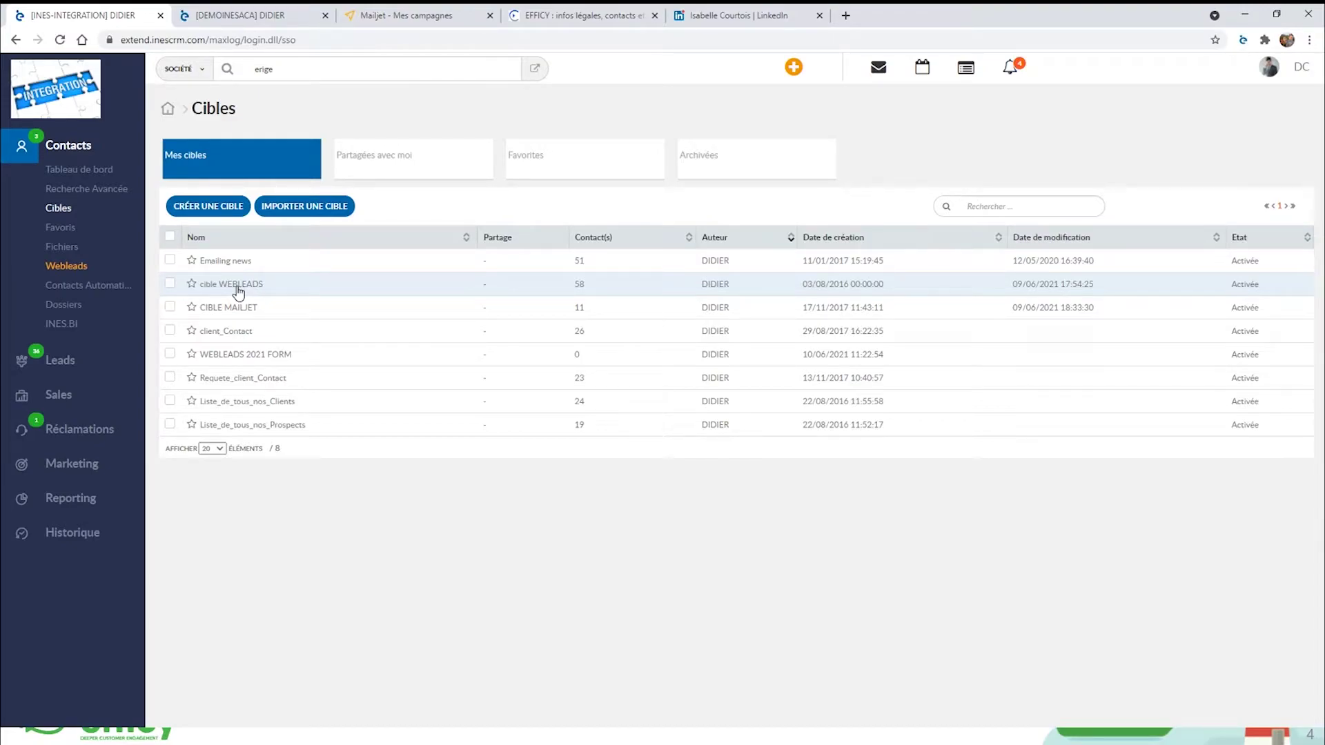
left_click(238, 289)
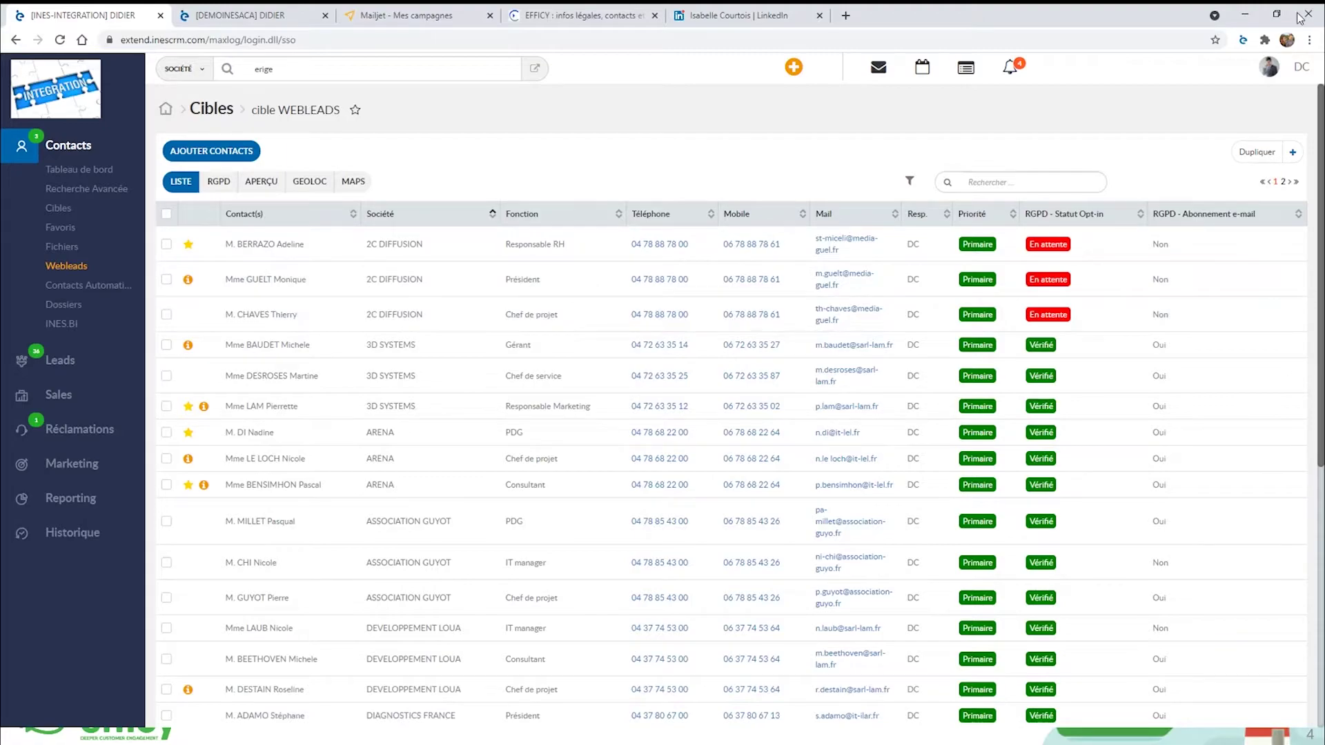
Browse the WEBLEADS contacts and target actions, then go back to Marketing > Campagnes.
left_click(1291, 156)
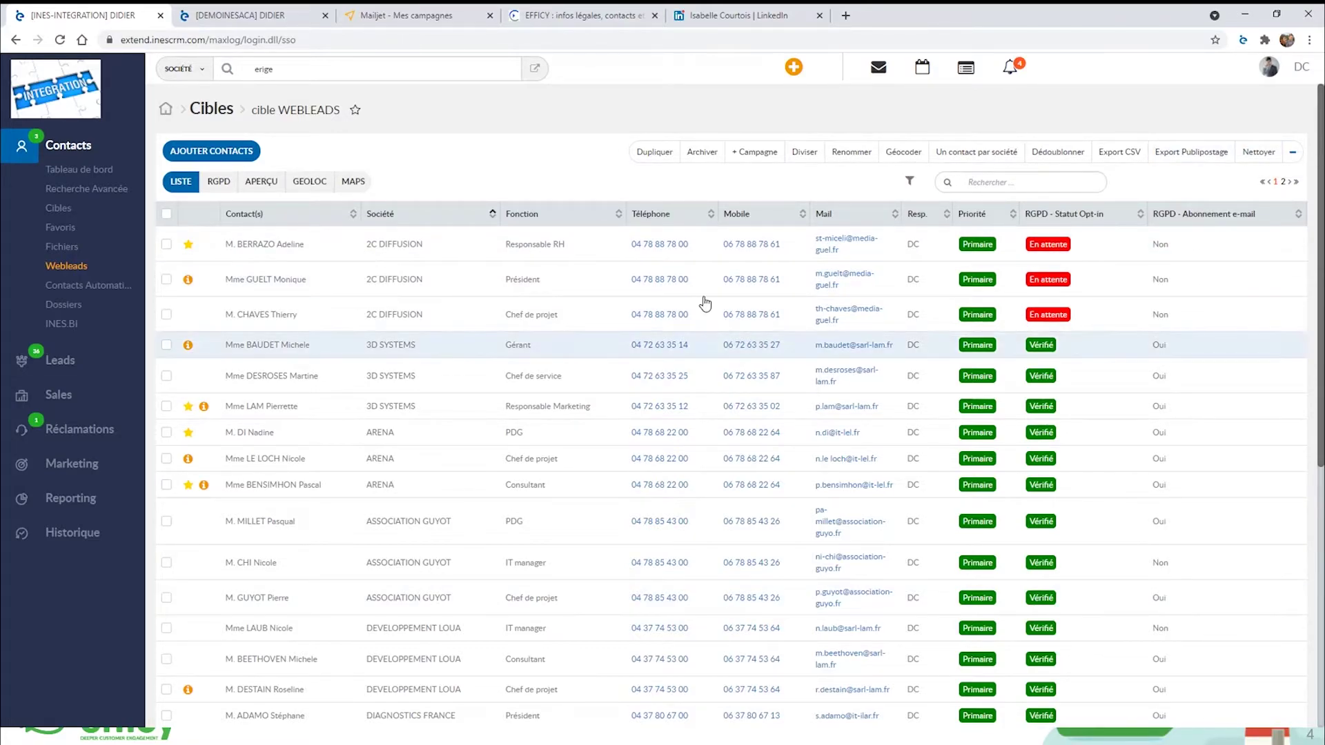
scroll(947, 471, "down", 1)
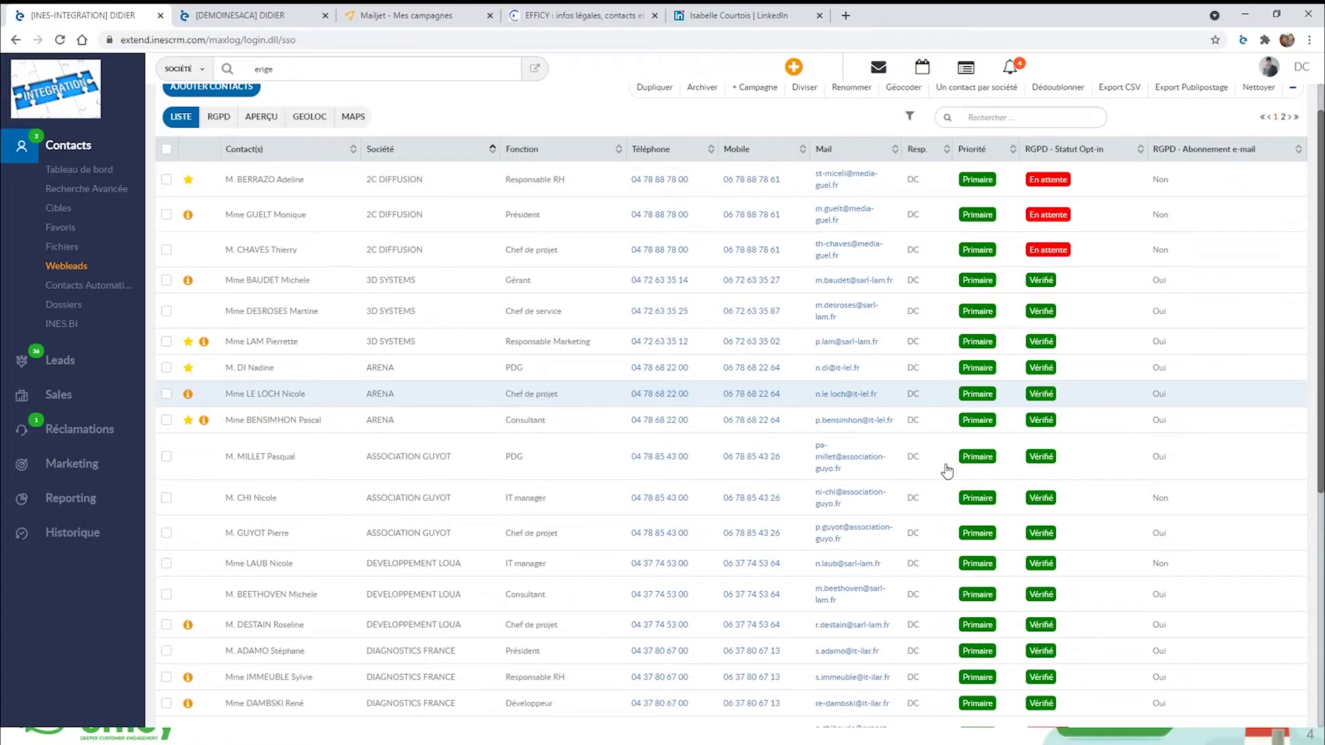
scroll(947, 471, "down", 4)
scroll(1021, 608, "up", 5)
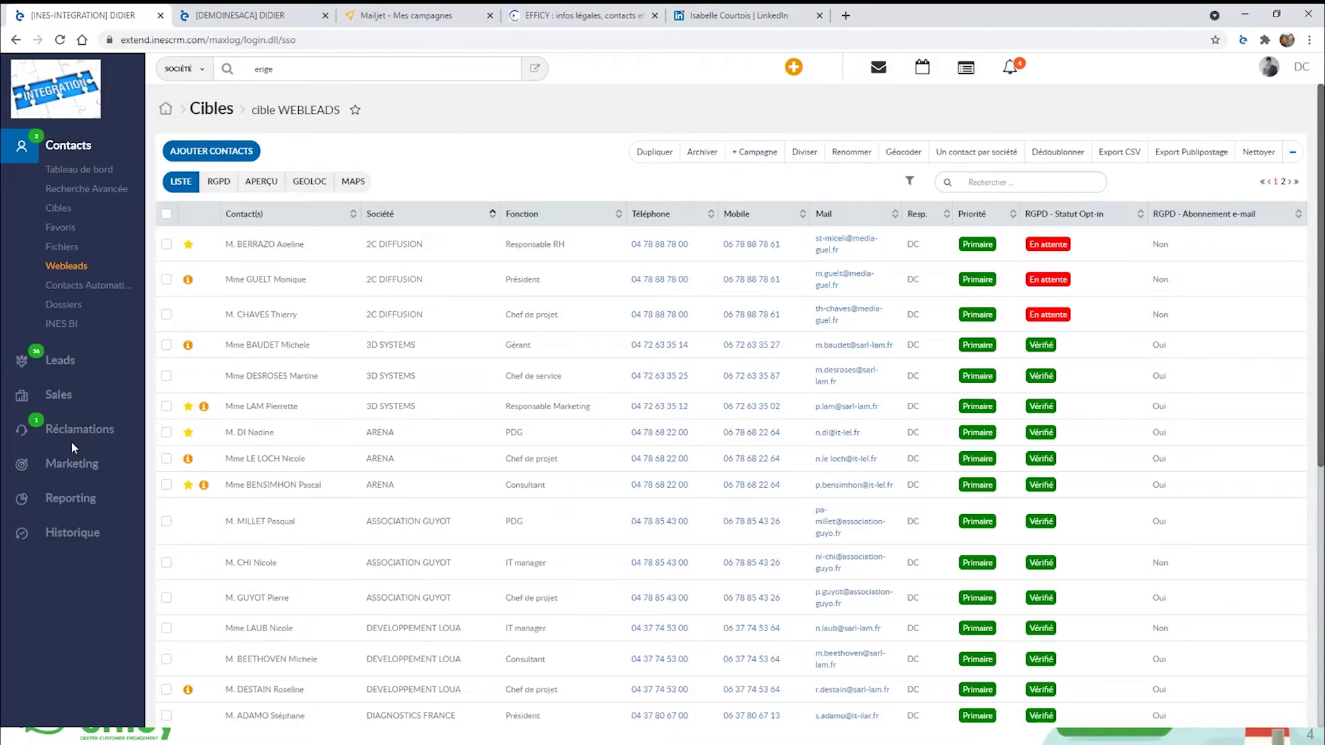
left_click(65, 463)
left_click(59, 310)
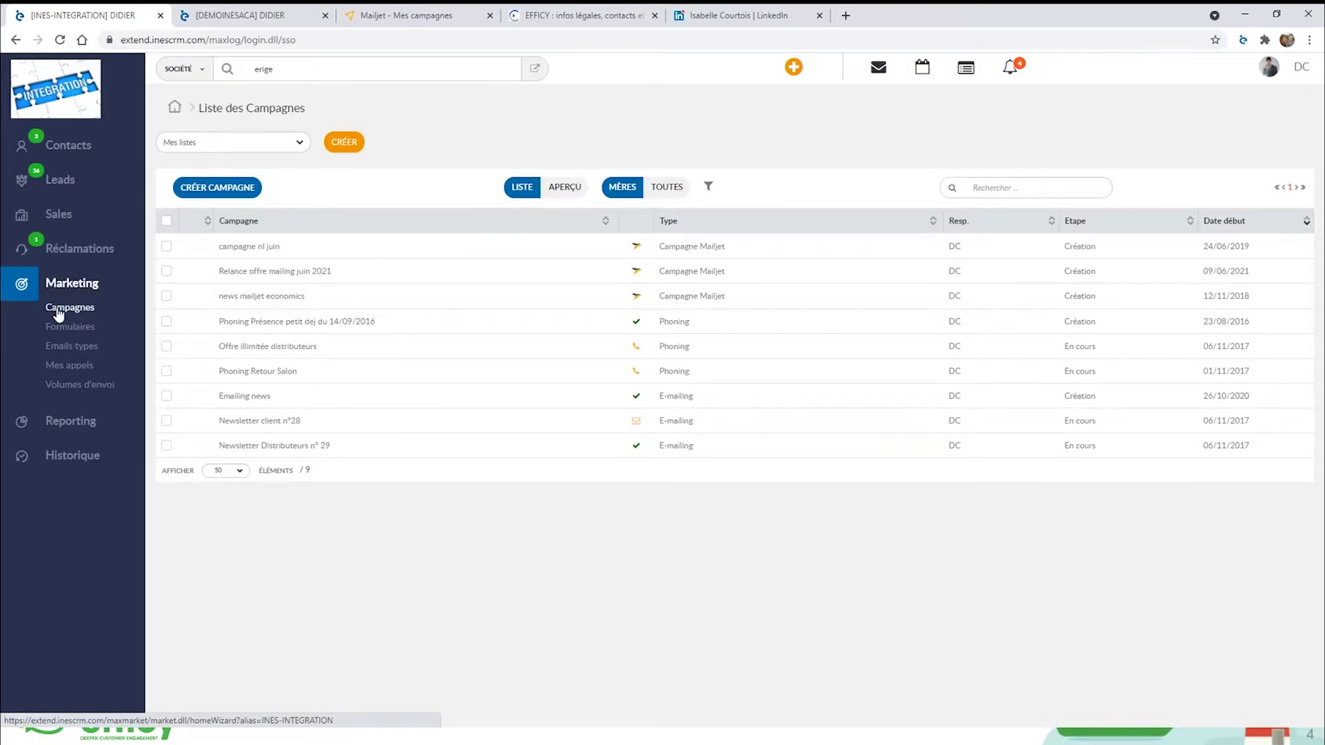
Start a new E-mailing campaign named 'newlsetter été 2021'.
left_click(214, 188)
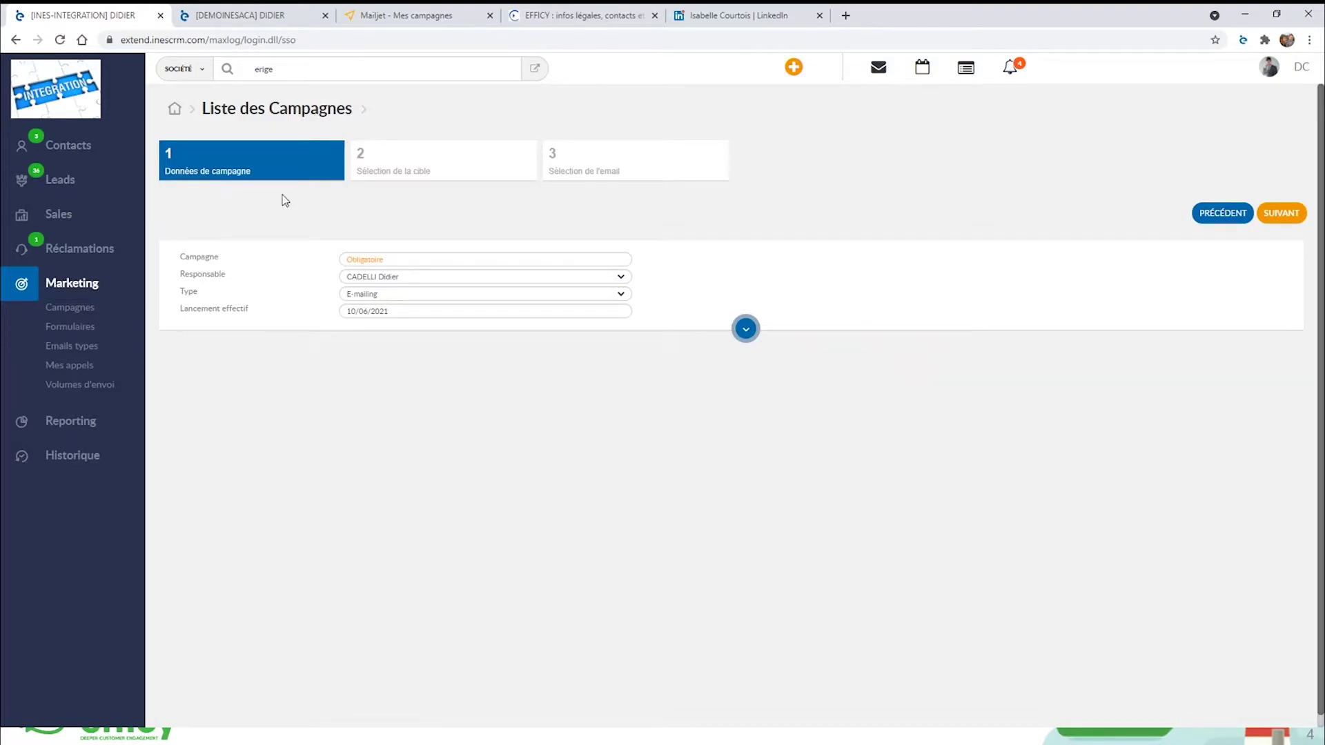
left_click(371, 259)
type("newlsetter")
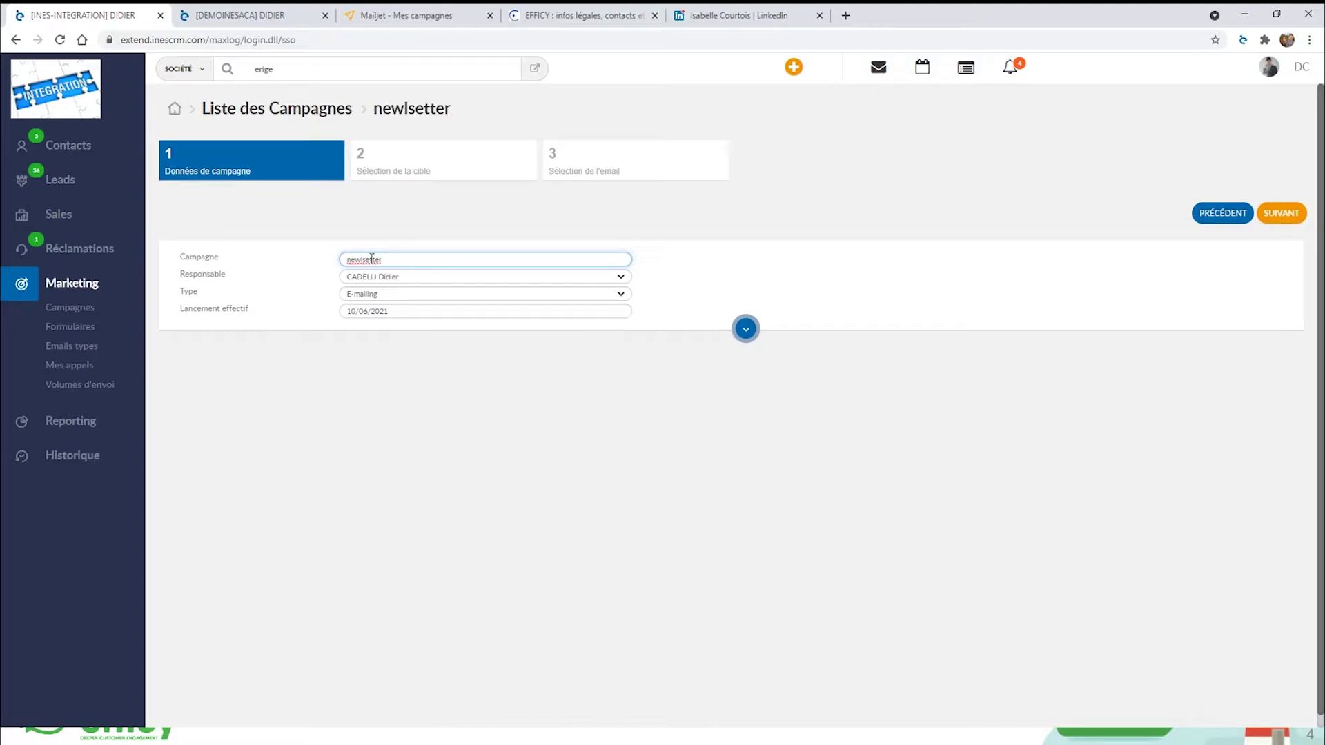
type(" été 2021")
left_click(392, 278)
left_click(352, 312)
left_click(387, 295)
key("Tab")
left_click(381, 298)
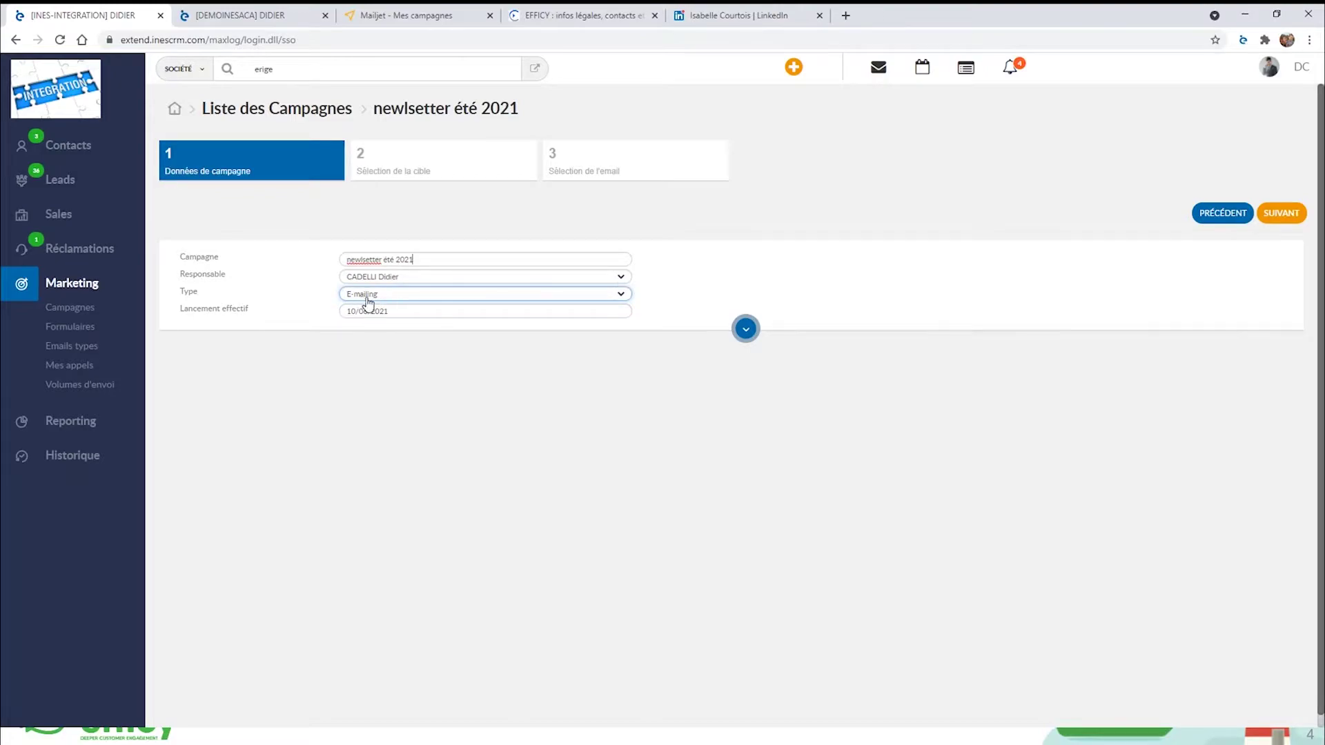
left_click(394, 306)
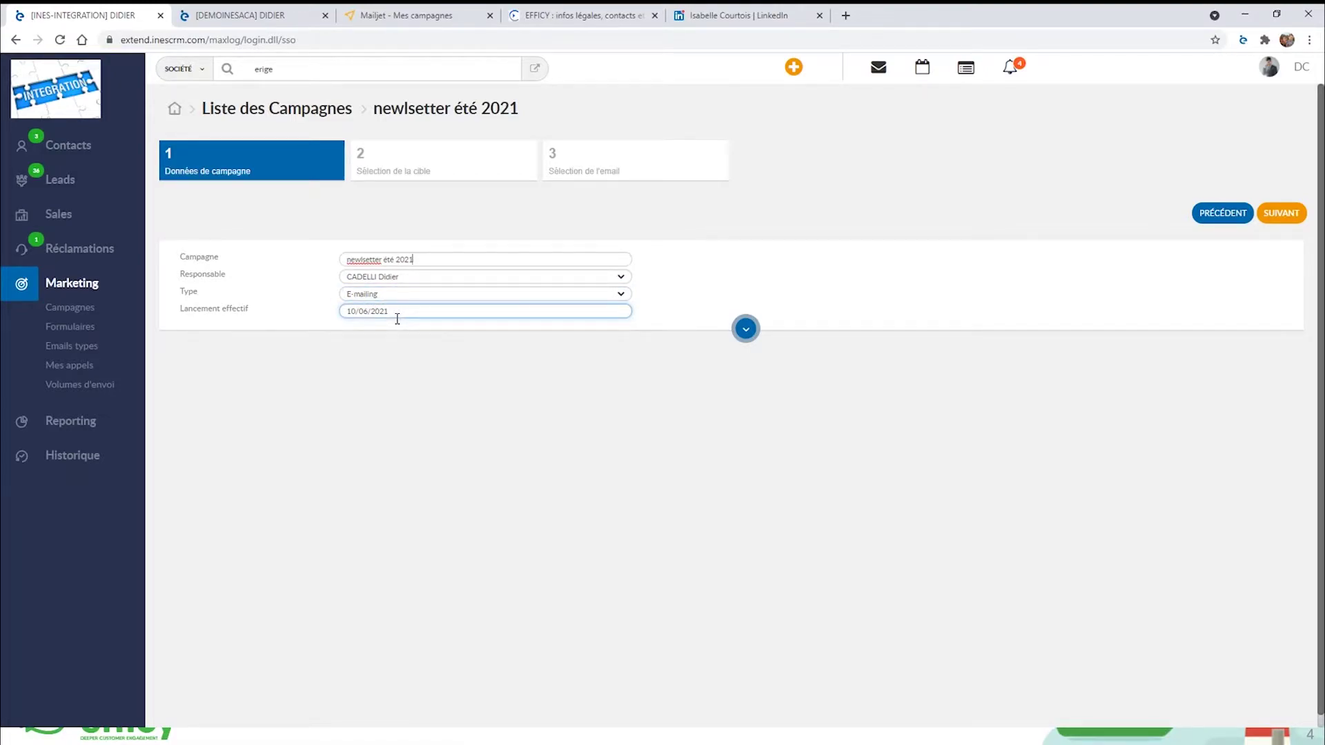
Set the launch date to 14/06/2021 and continue to target selection.
left_click(398, 314)
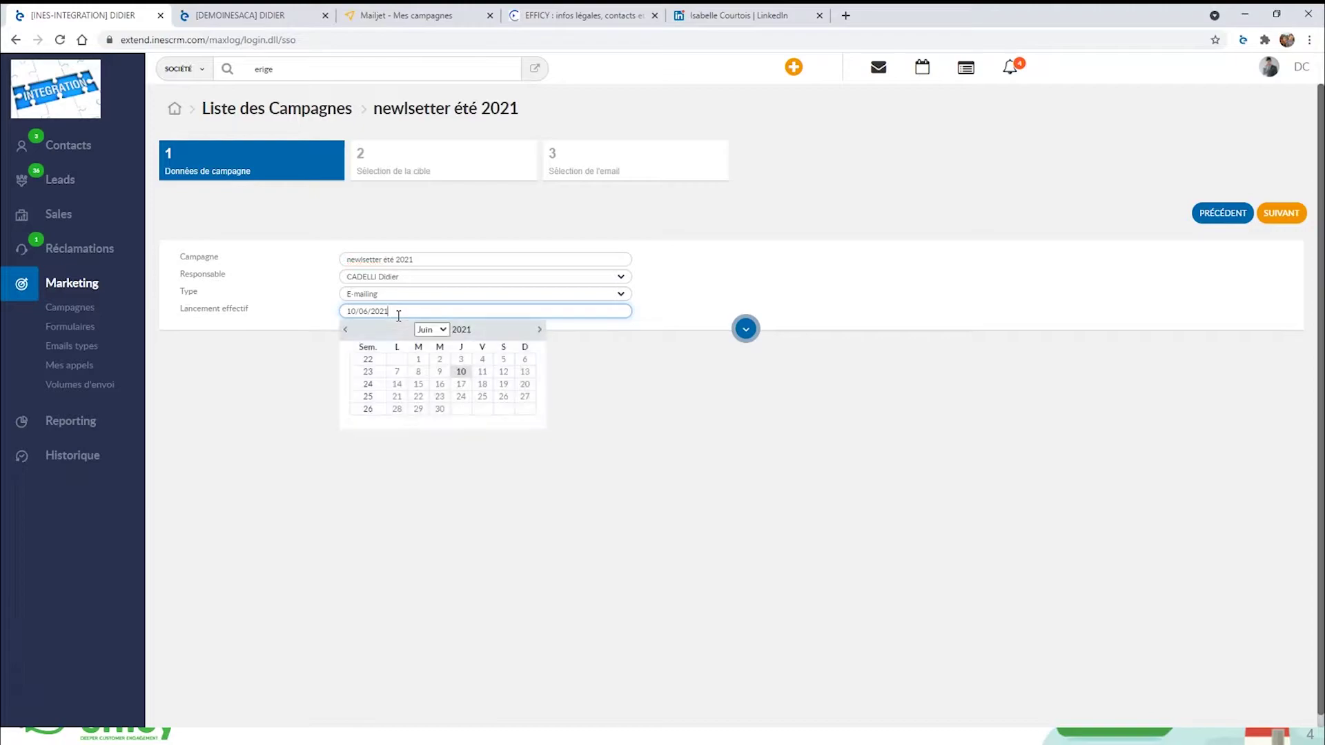
left_click(397, 386)
right_click(736, 310)
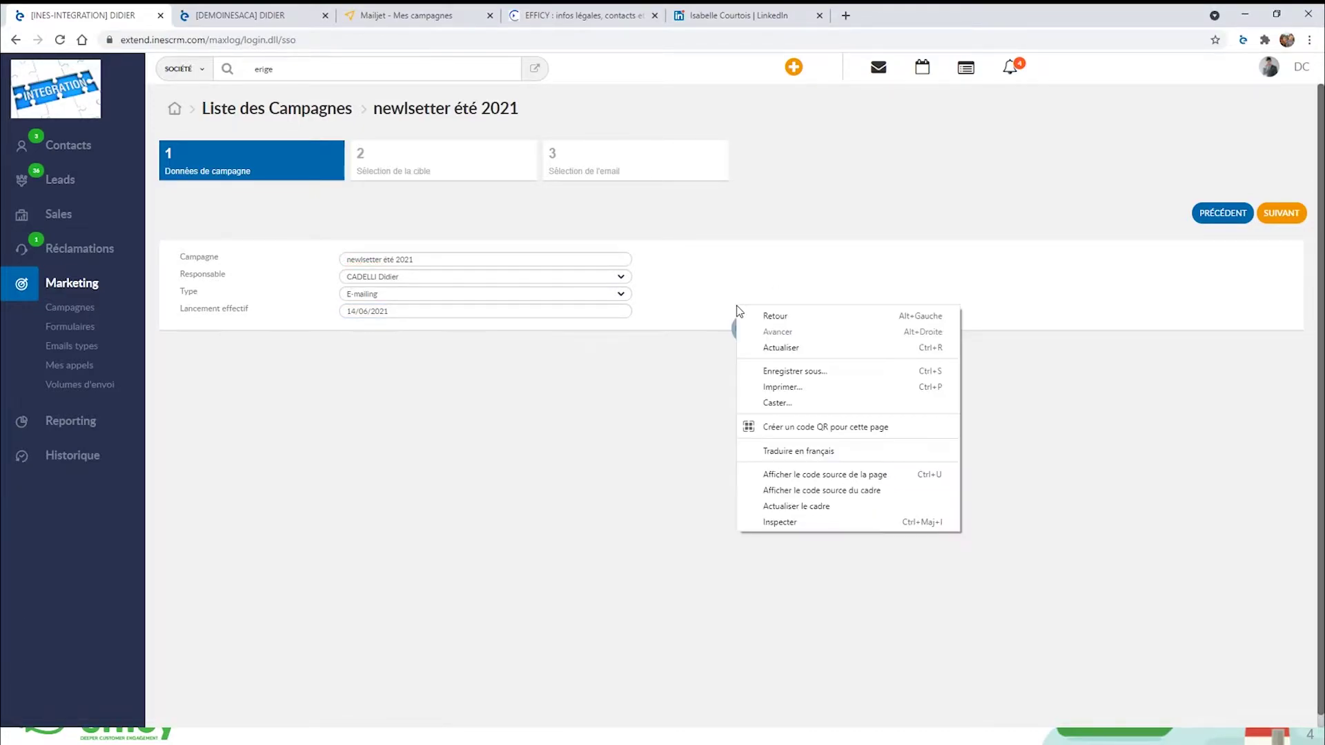
left_click(1107, 298)
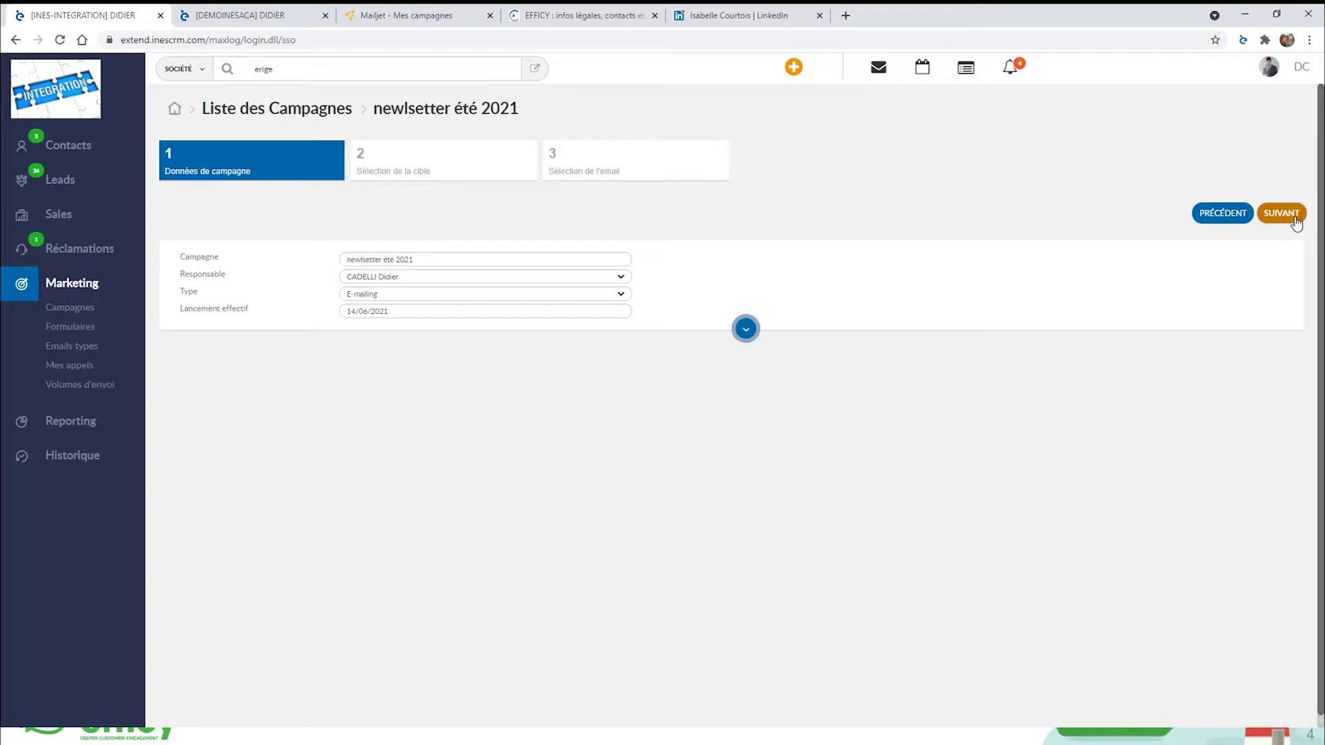
left_click(1296, 218)
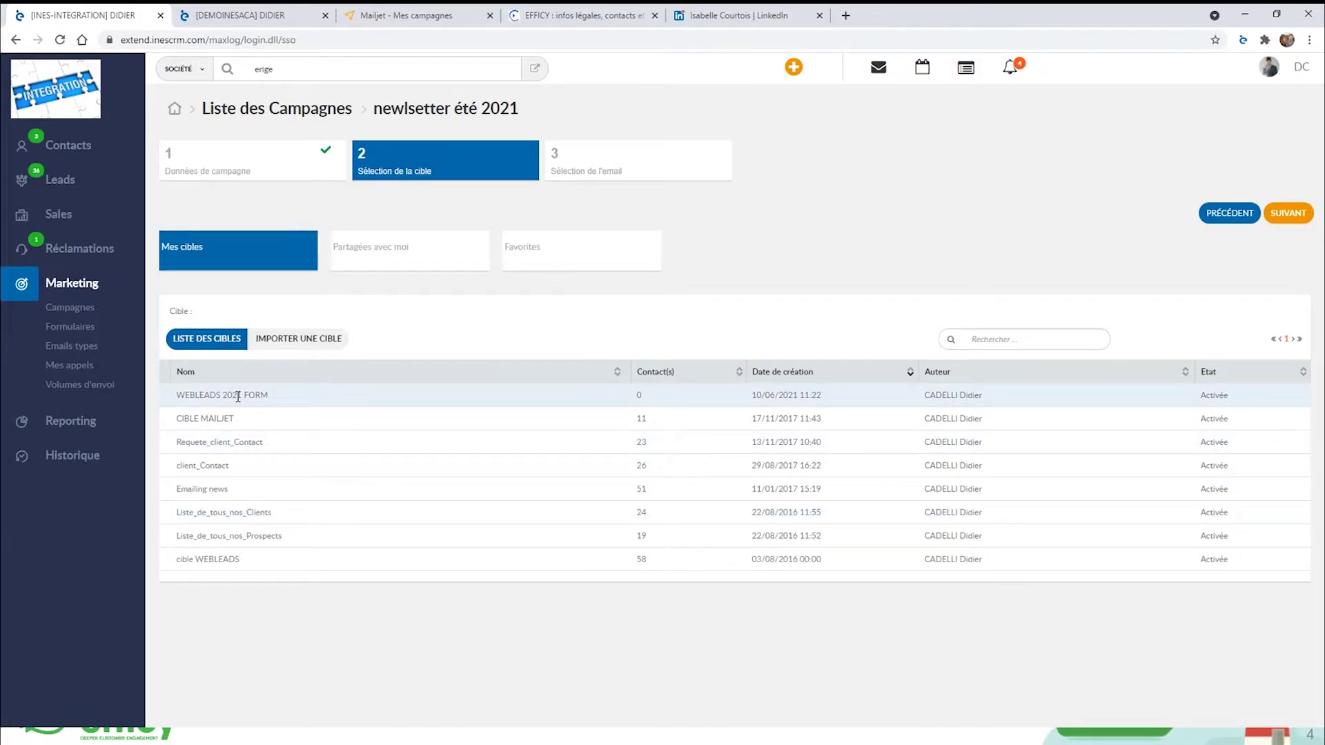
Choose cible WEBLEADS as the campaign target and continue to email selection.
left_click(199, 559)
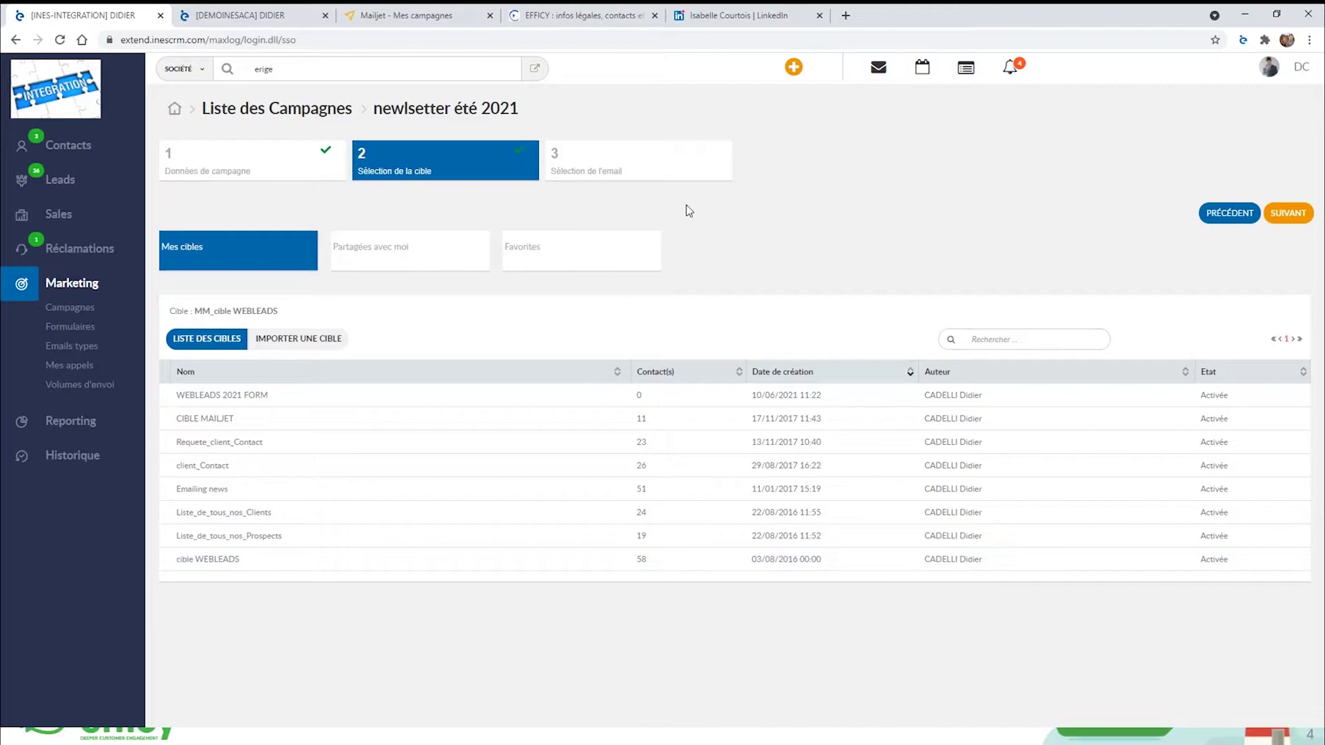
left_click(1288, 213)
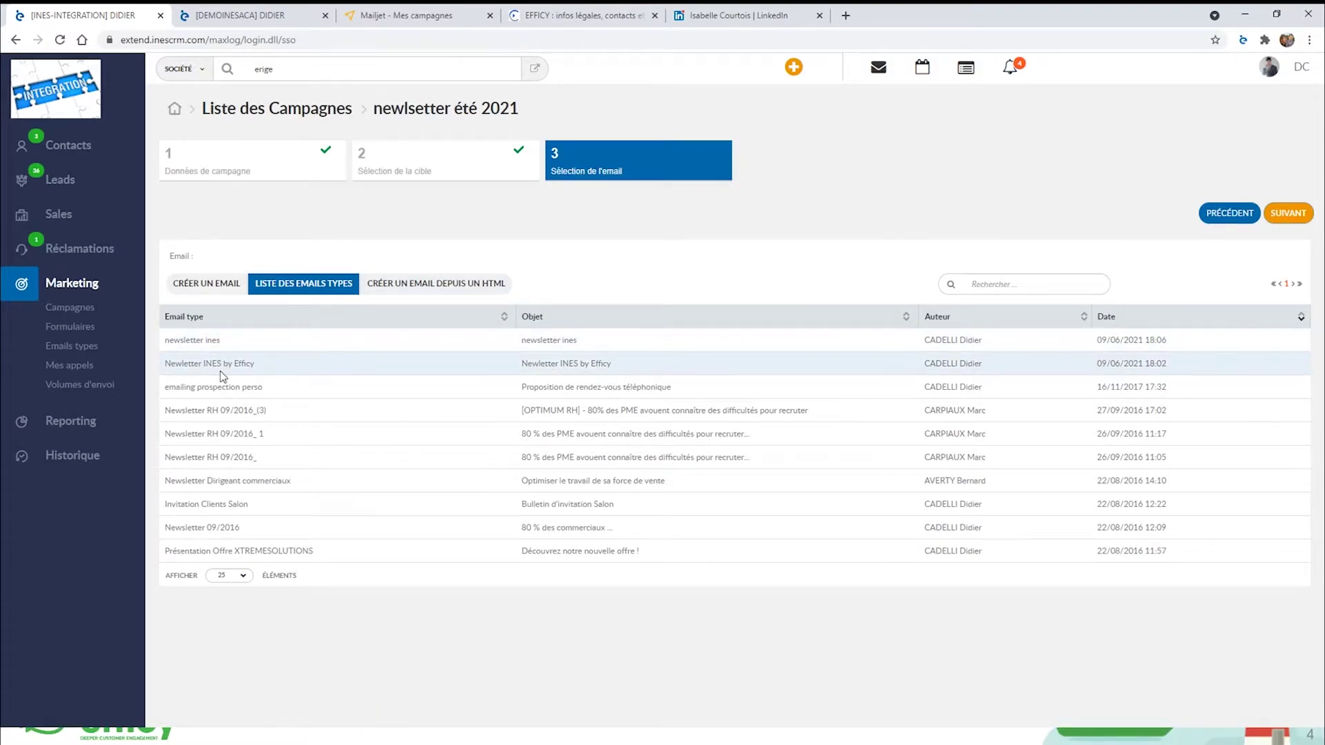
Pick the Newletter INES by Efficy email and continue to step 4, Mise en page.
left_click(584, 363)
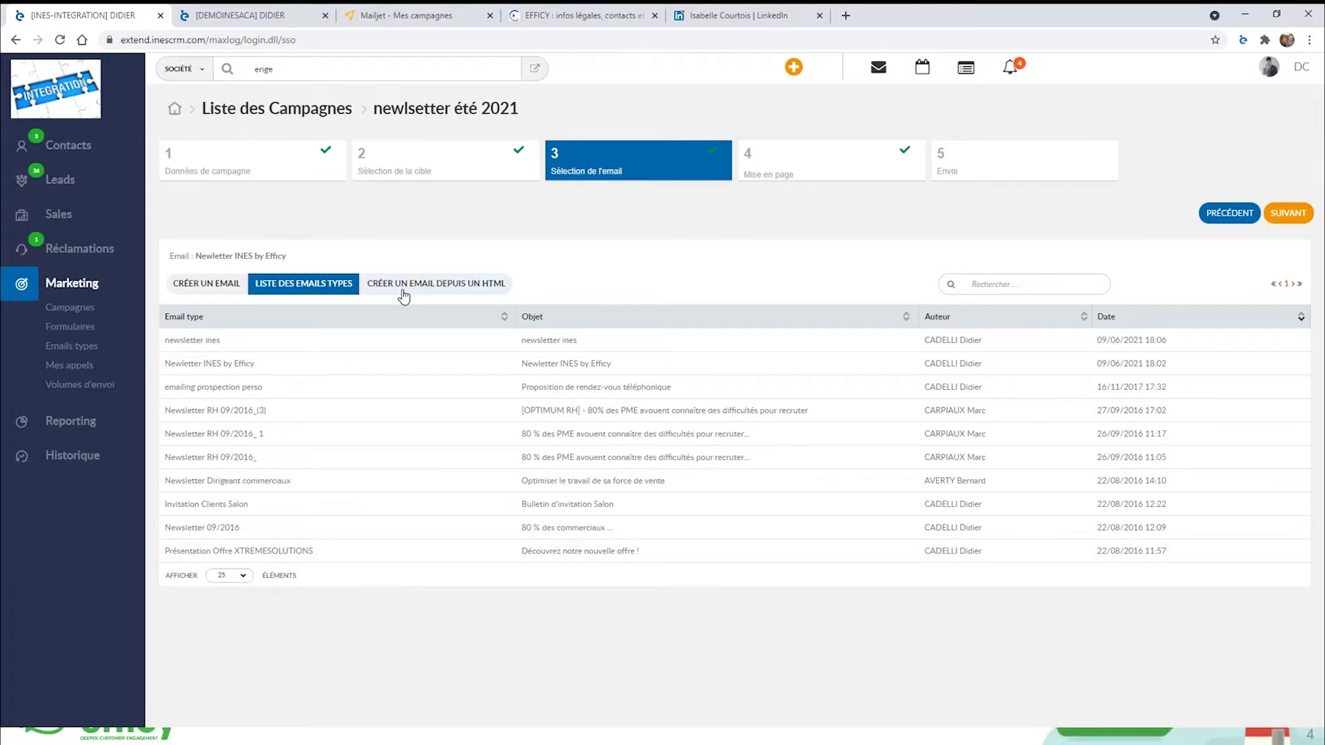
left_click(1288, 214)
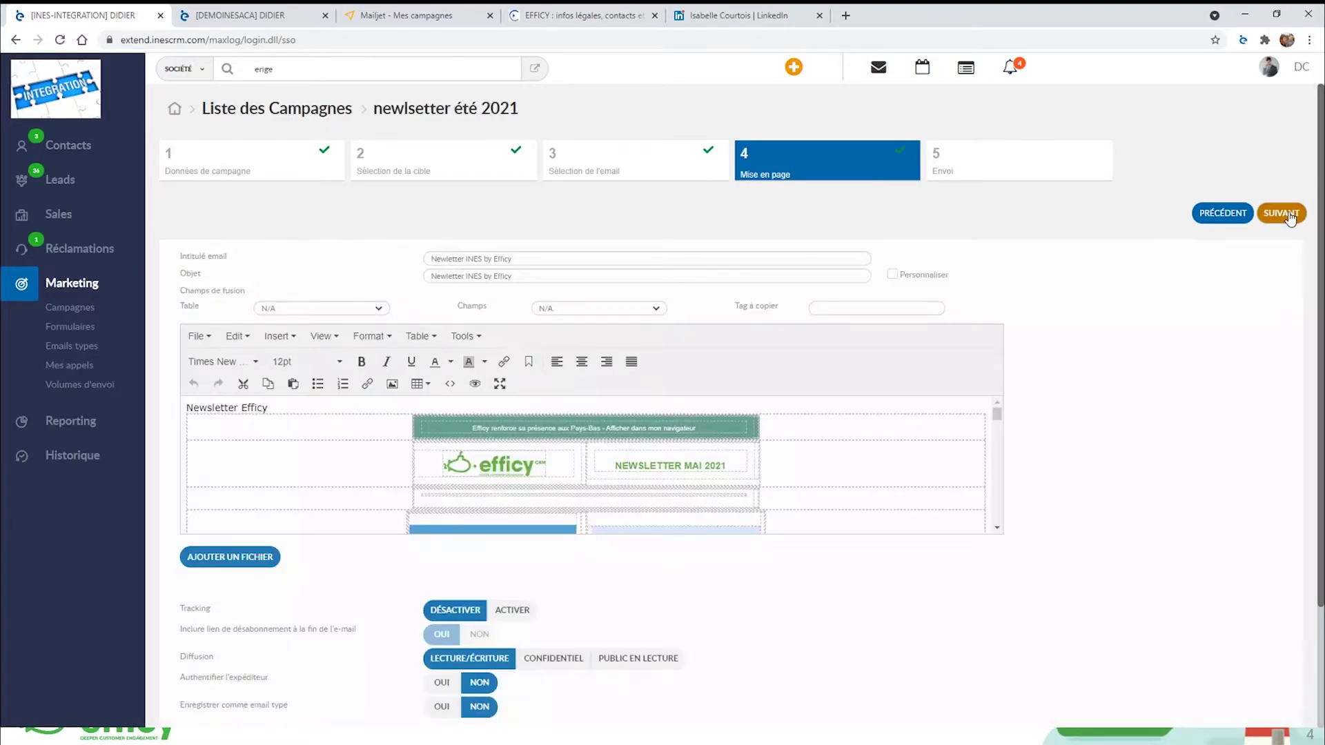
Preview the newsletter email in fullscreen, then bring up the merge-field Table list.
left_click(499, 384)
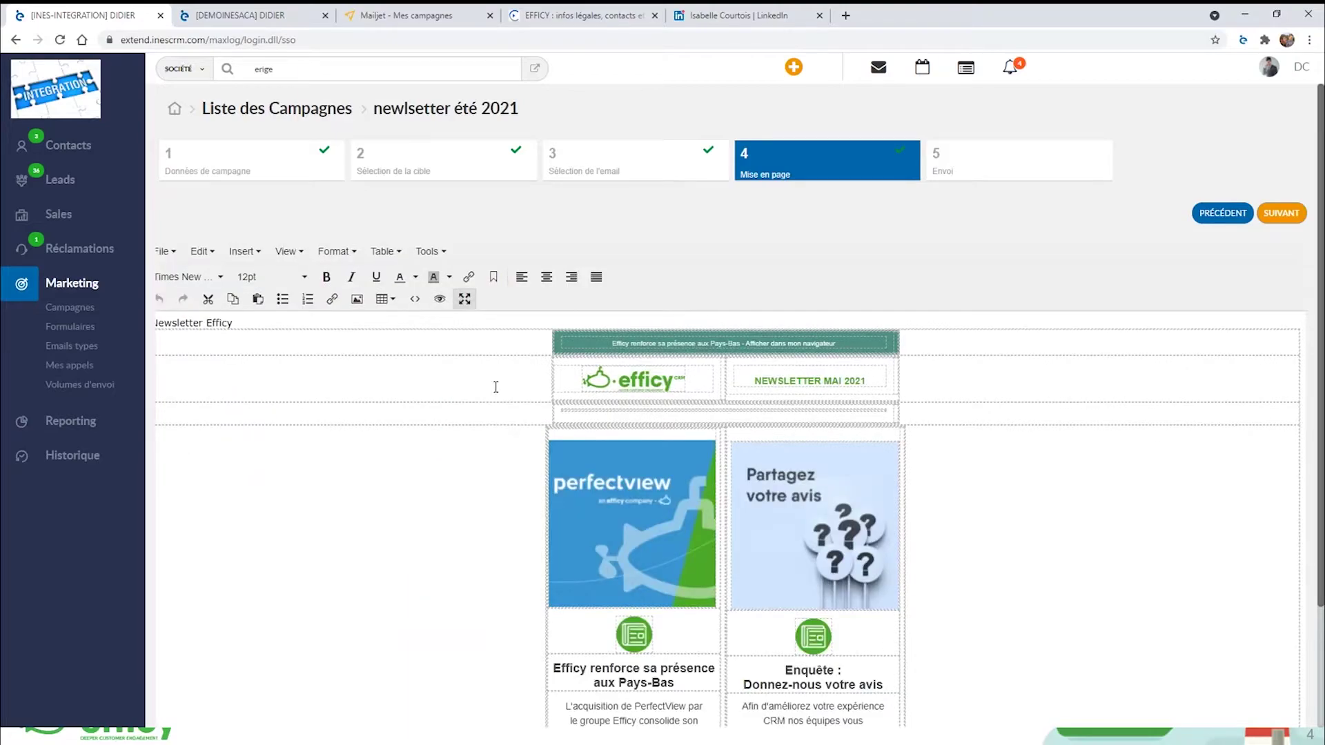
scroll(1163, 429, "down", 12)
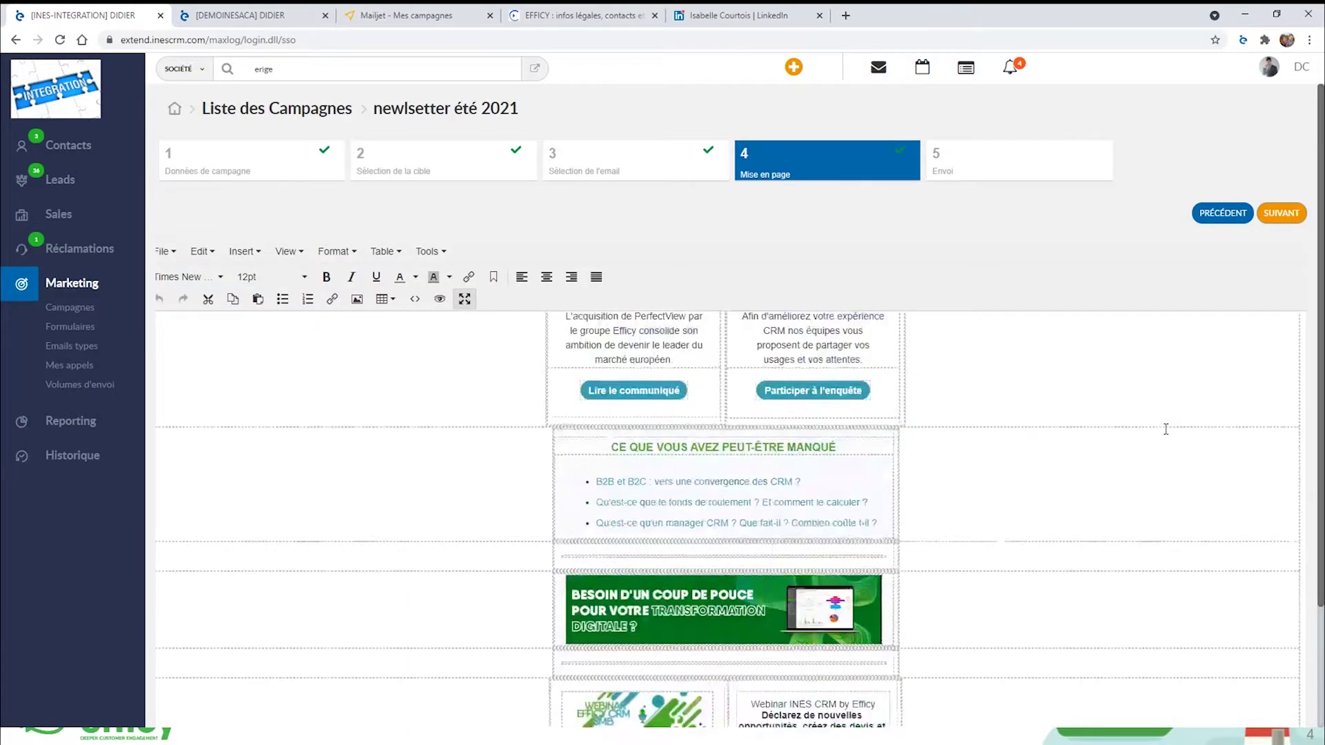
scroll(1166, 430, "up", 12)
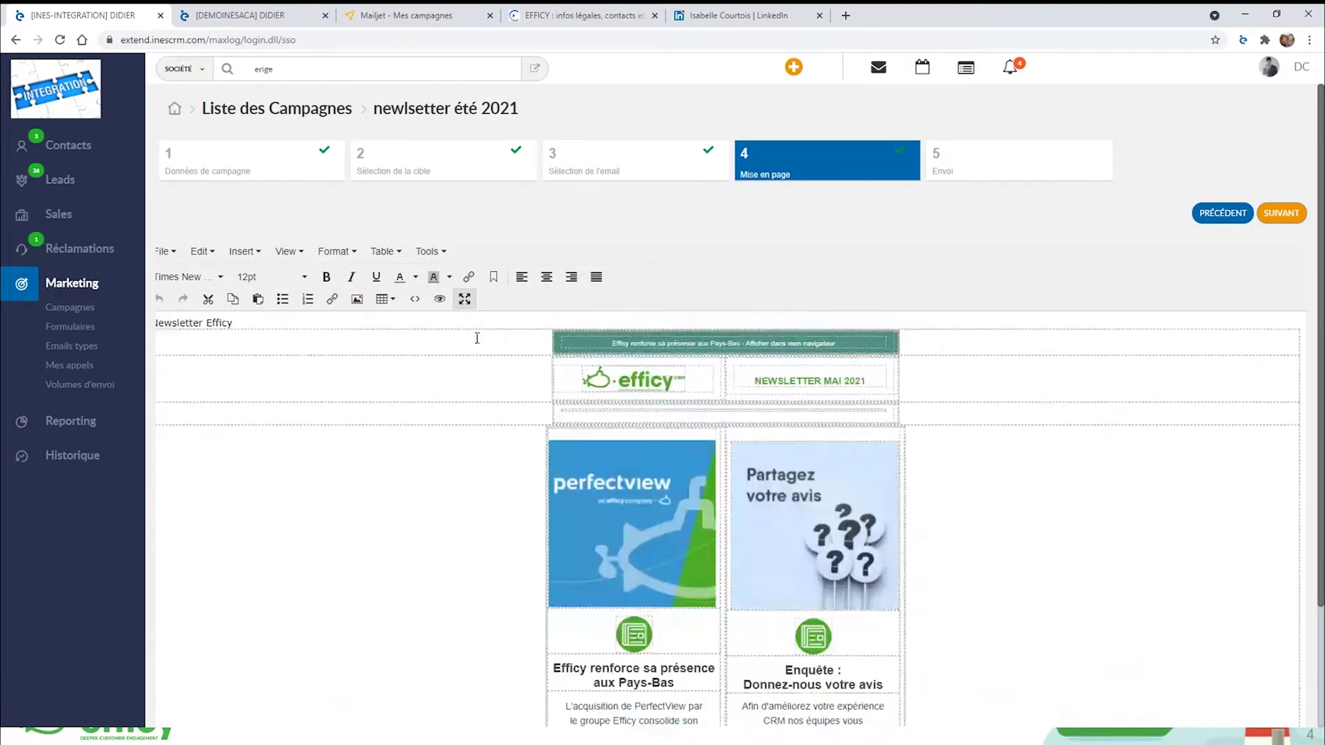
left_click(464, 300)
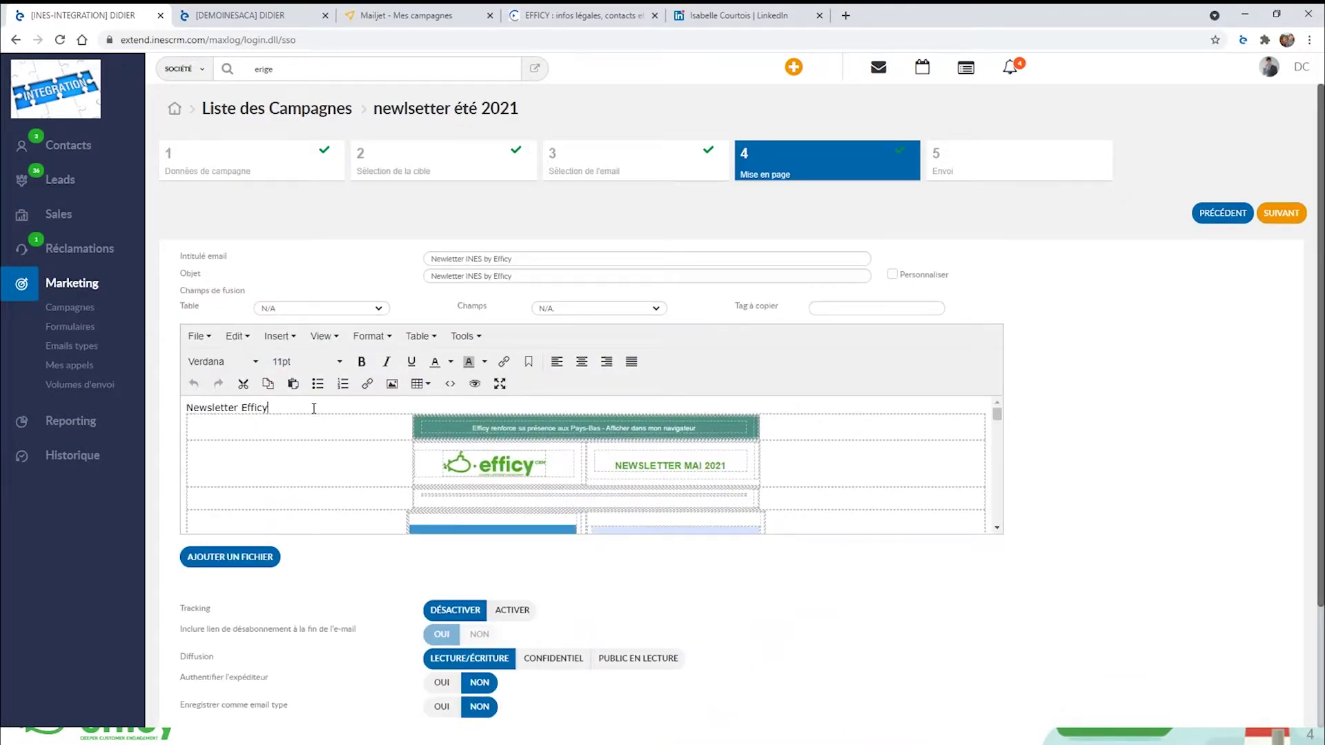
left_click(334, 308)
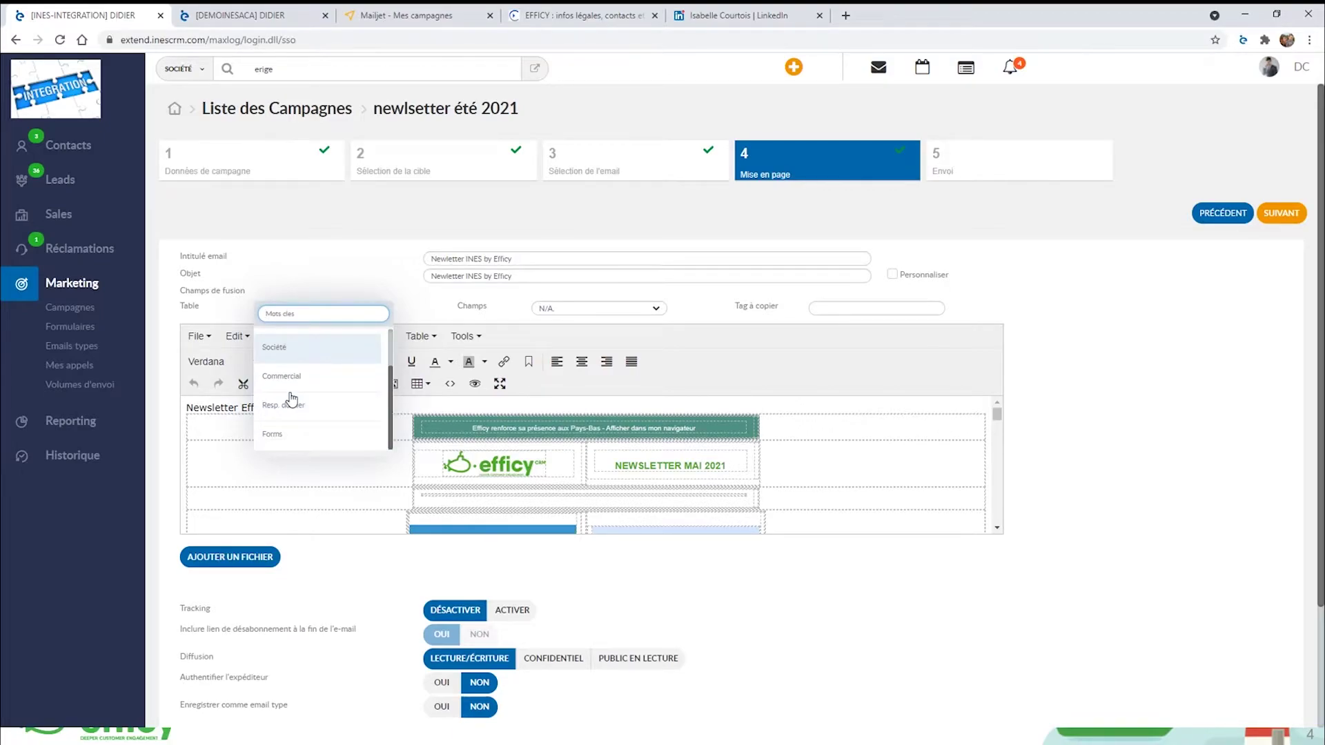
Choose the Contact table and the Nom du contact field to get the <#ct_nom> tag.
scroll(309, 379, "down", 2)
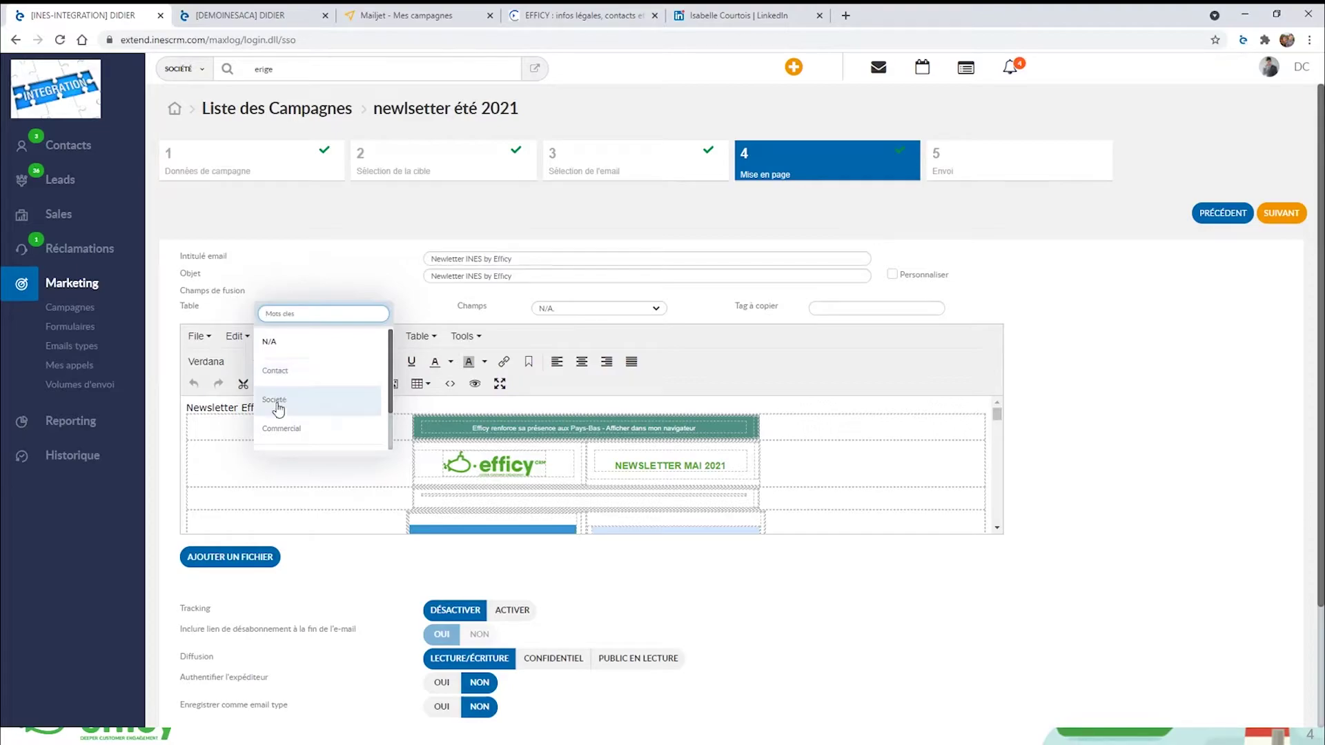
scroll(303, 407, "up", 2)
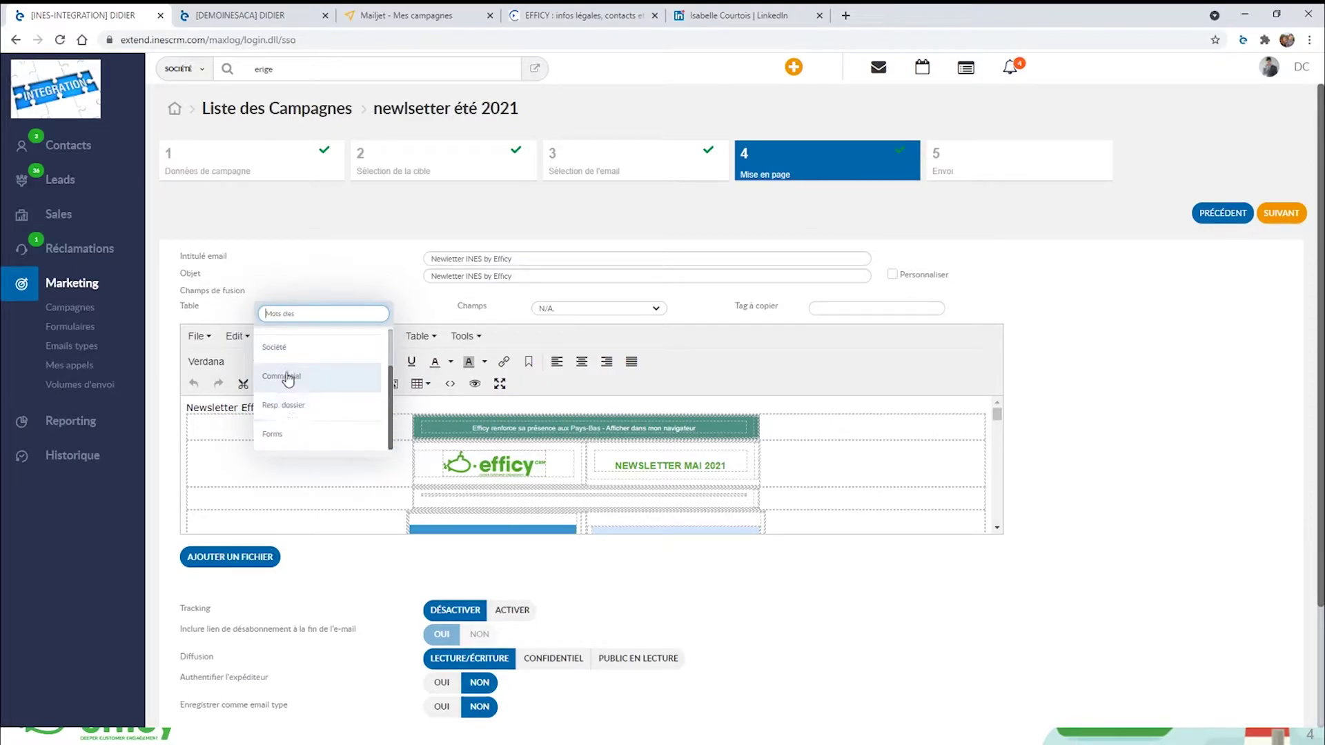
scroll(306, 352, "down", 2)
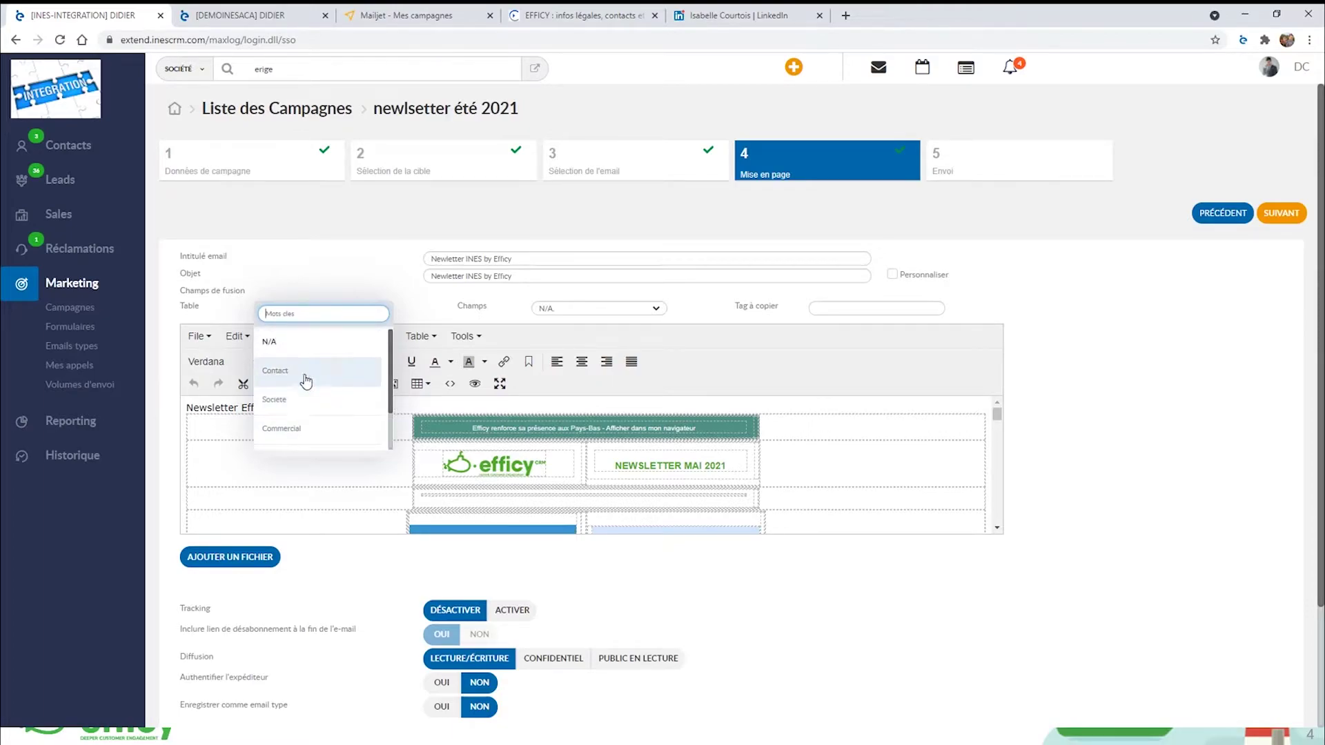
left_click(312, 376)
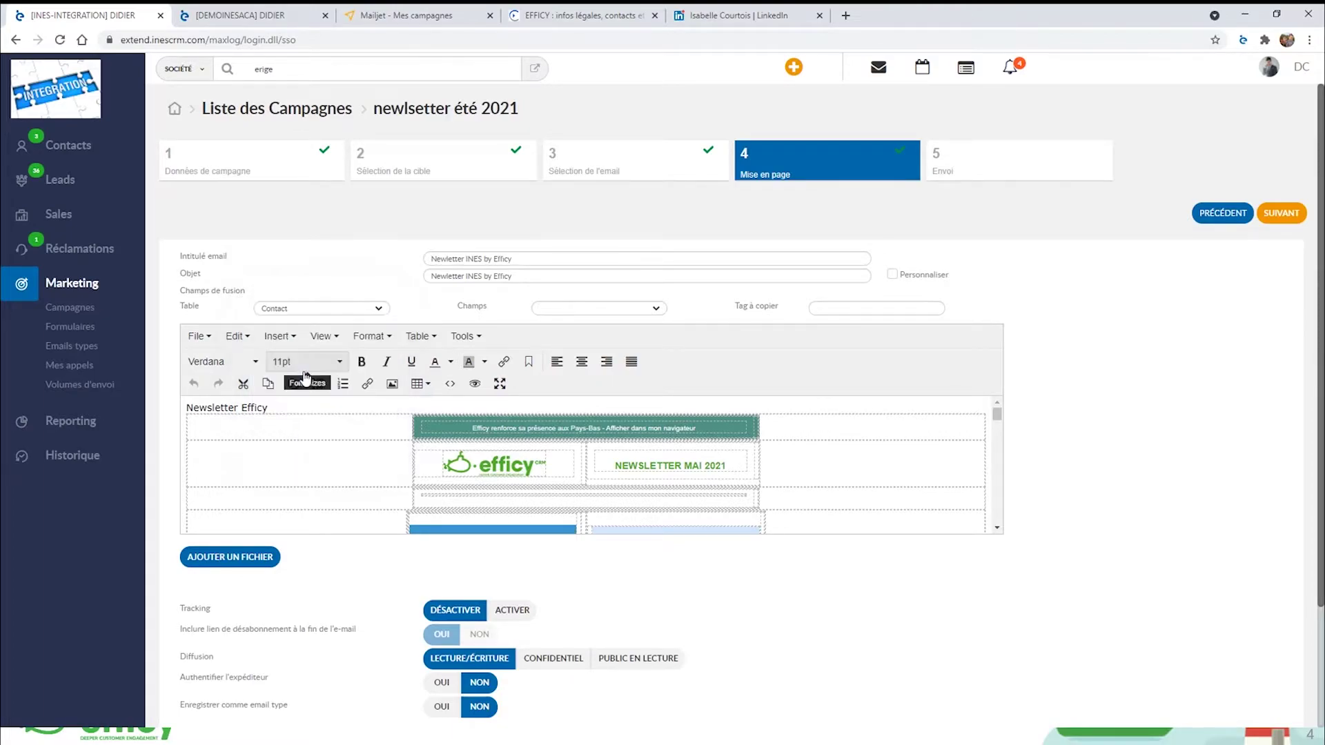
left_click(577, 308)
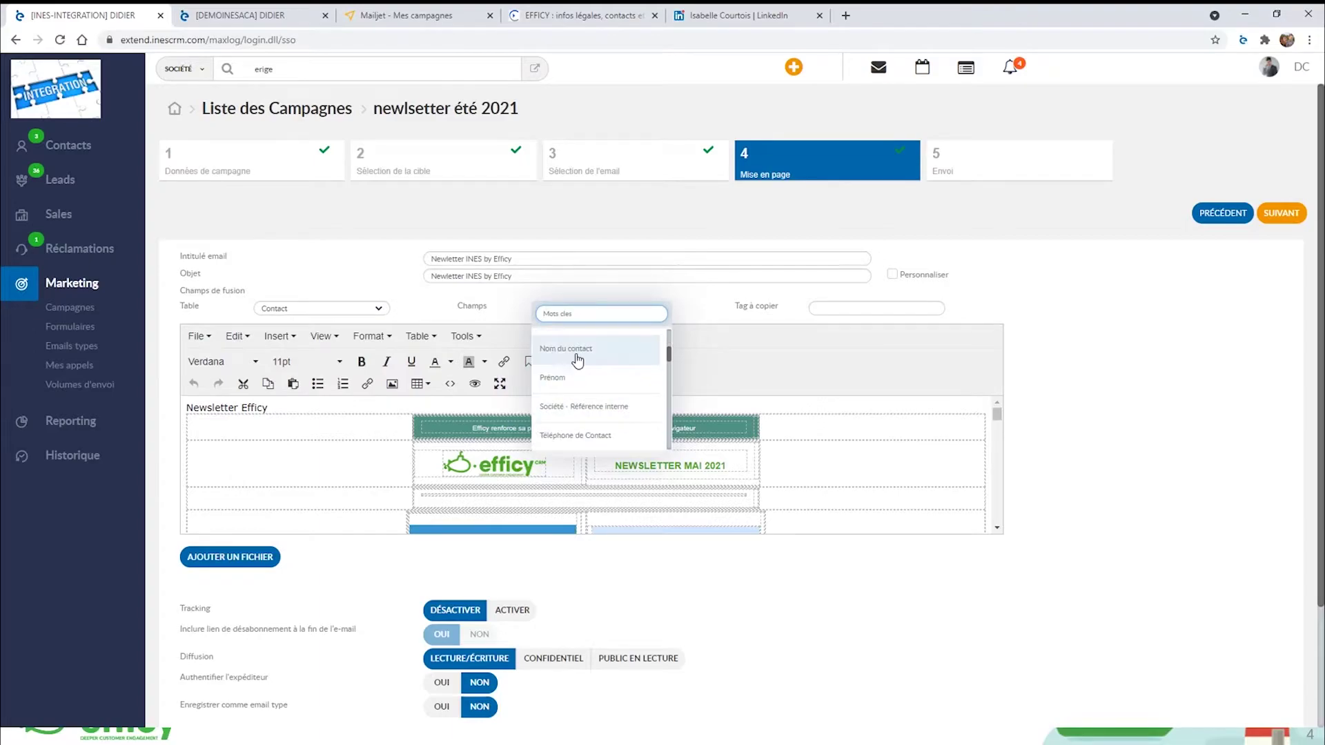
left_click(582, 350)
left_click(858, 309)
key("ctrl+c")
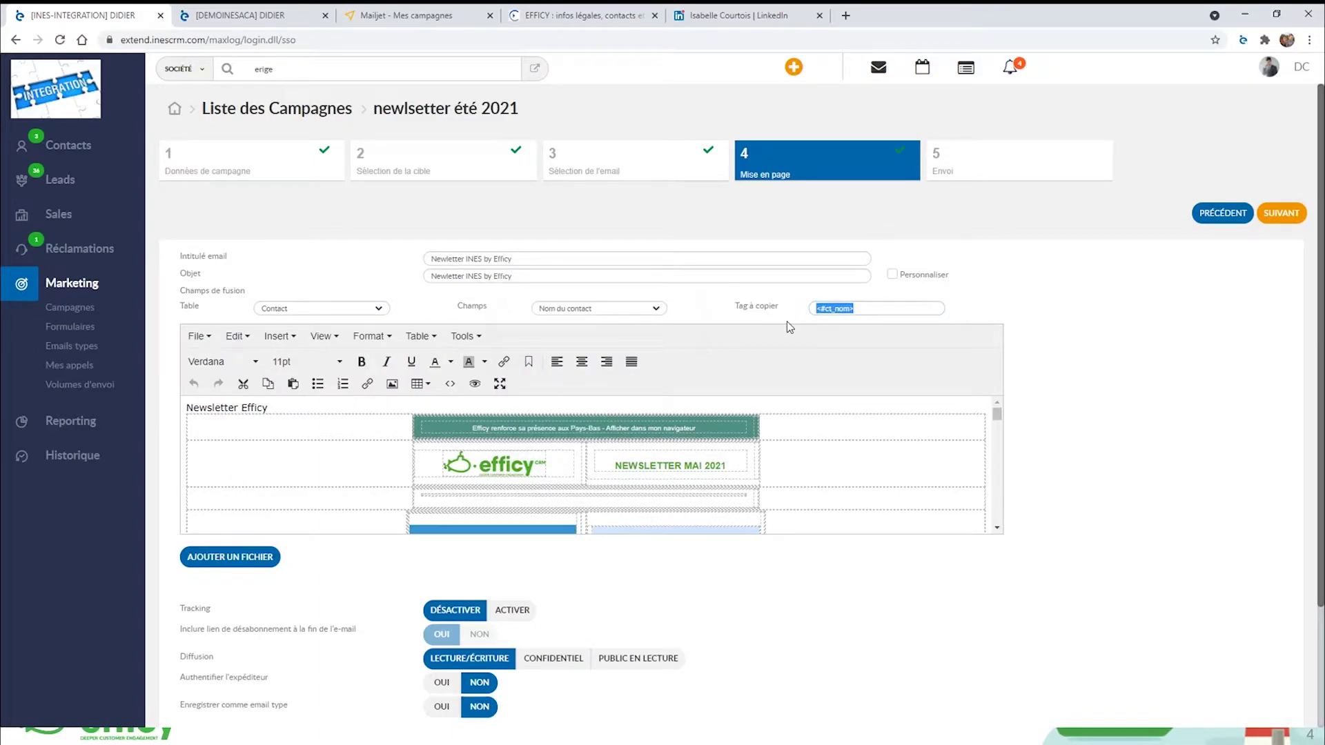
Paste <#ct_nom> at the start of the L'acquisition paragraph.
scroll(526, 500, "down", 5)
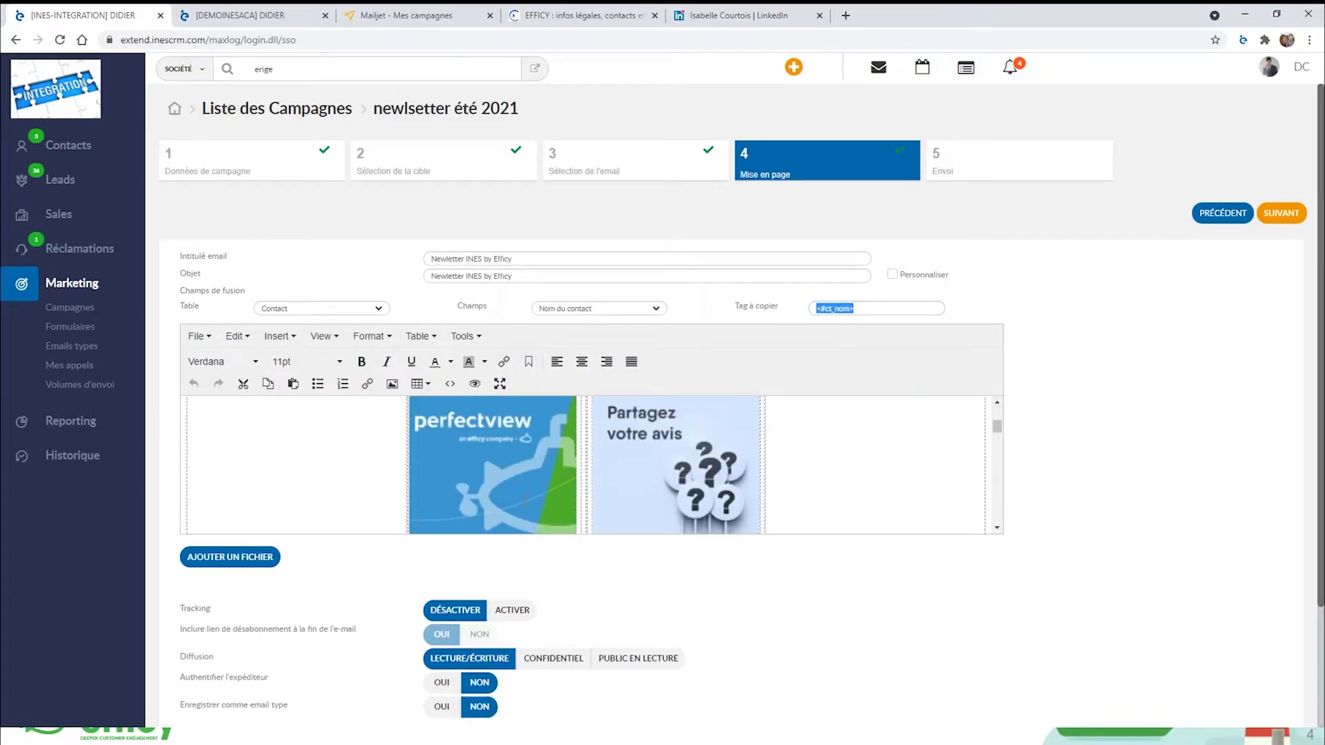
scroll(526, 500, "down", 3)
scroll(483, 477, "up", 3)
left_click(433, 447)
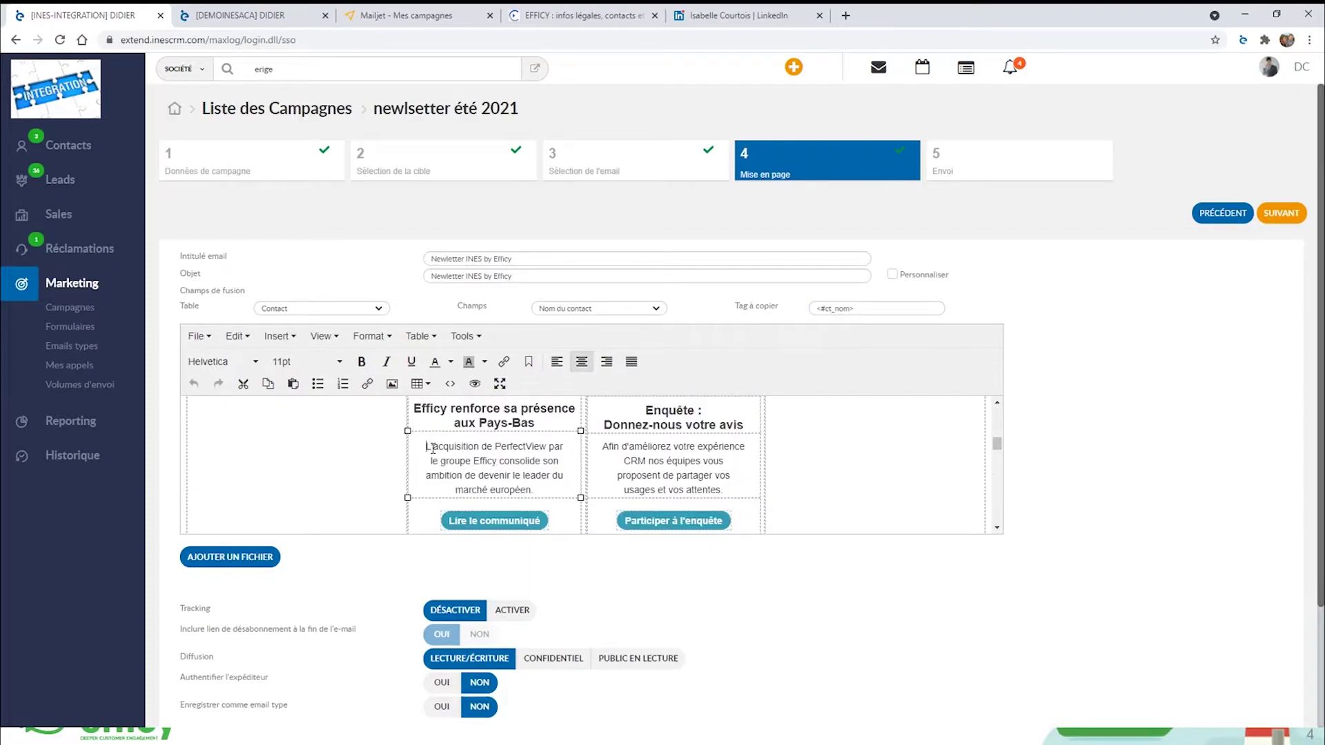
key("ctrl+v")
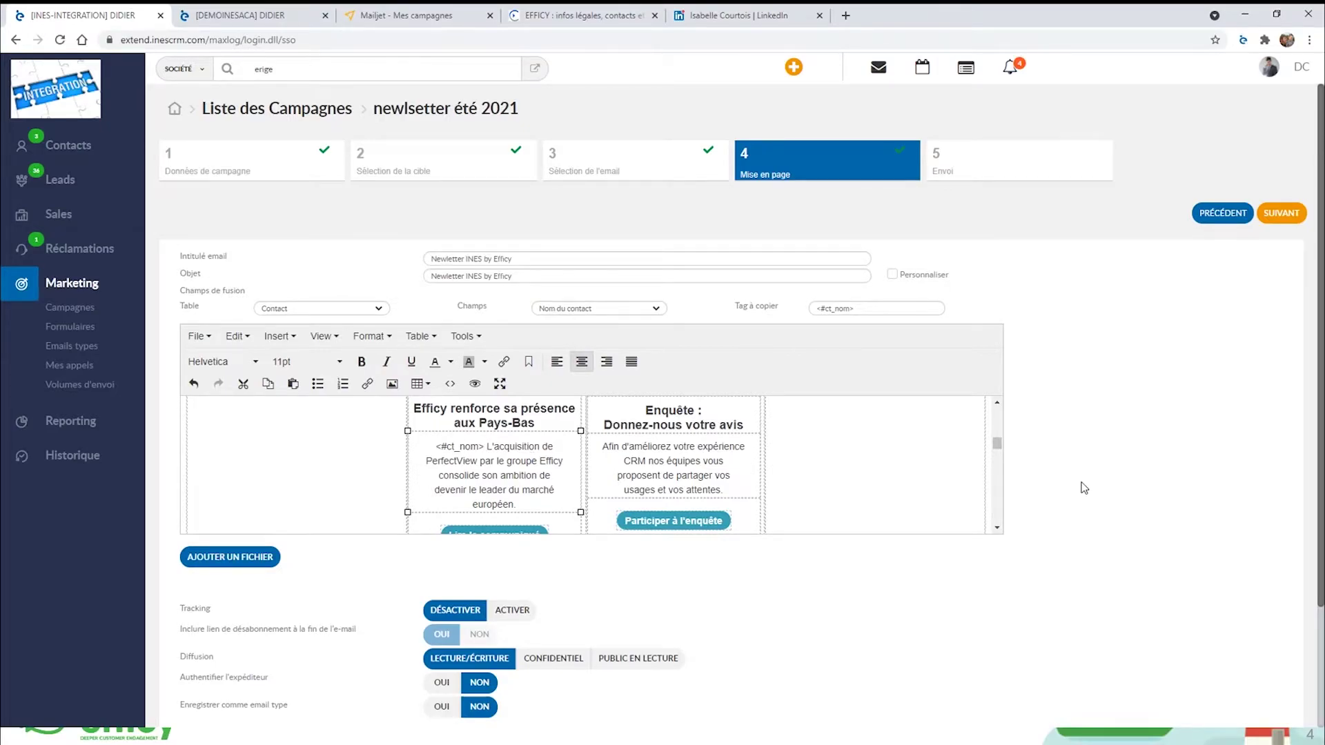
scroll(1087, 488, "down", 2)
scroll(1087, 489, "down", 1)
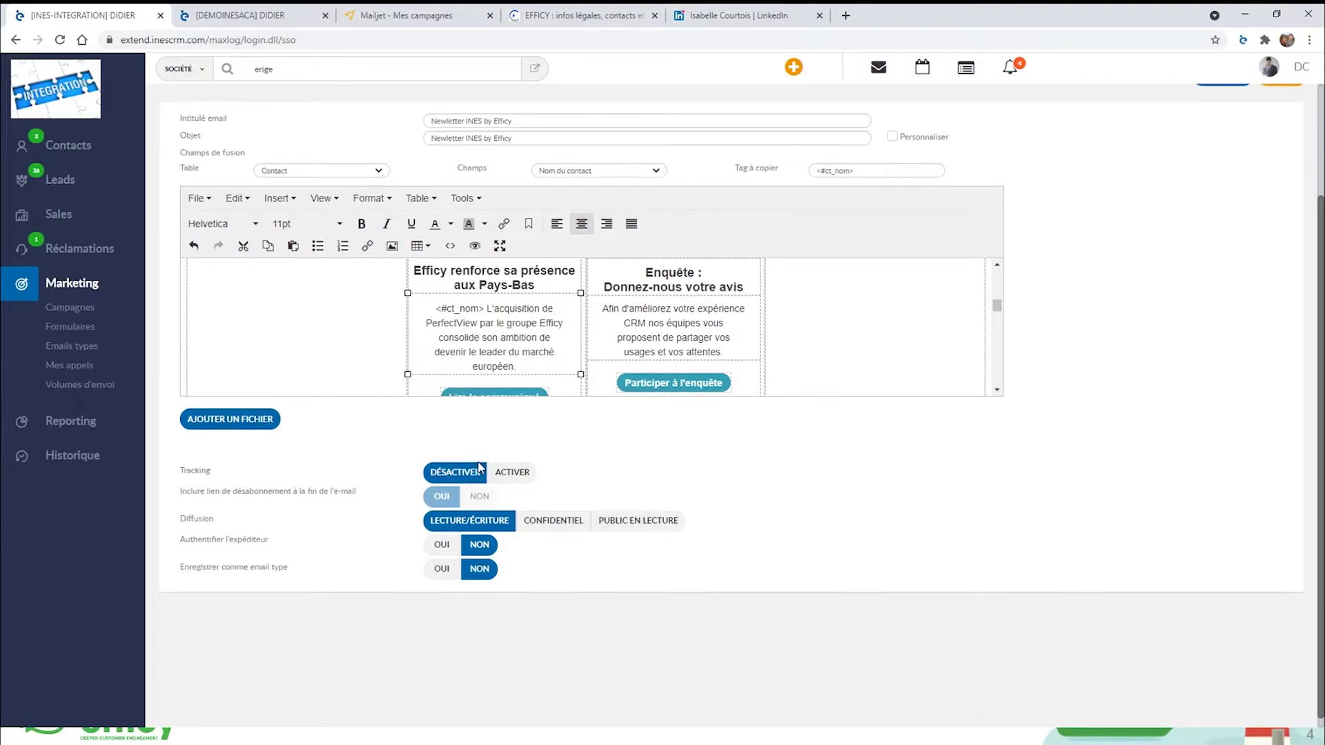
Activate tracking on the email and advance through the Tracking step to step 6, Envoi.
left_click(514, 474)
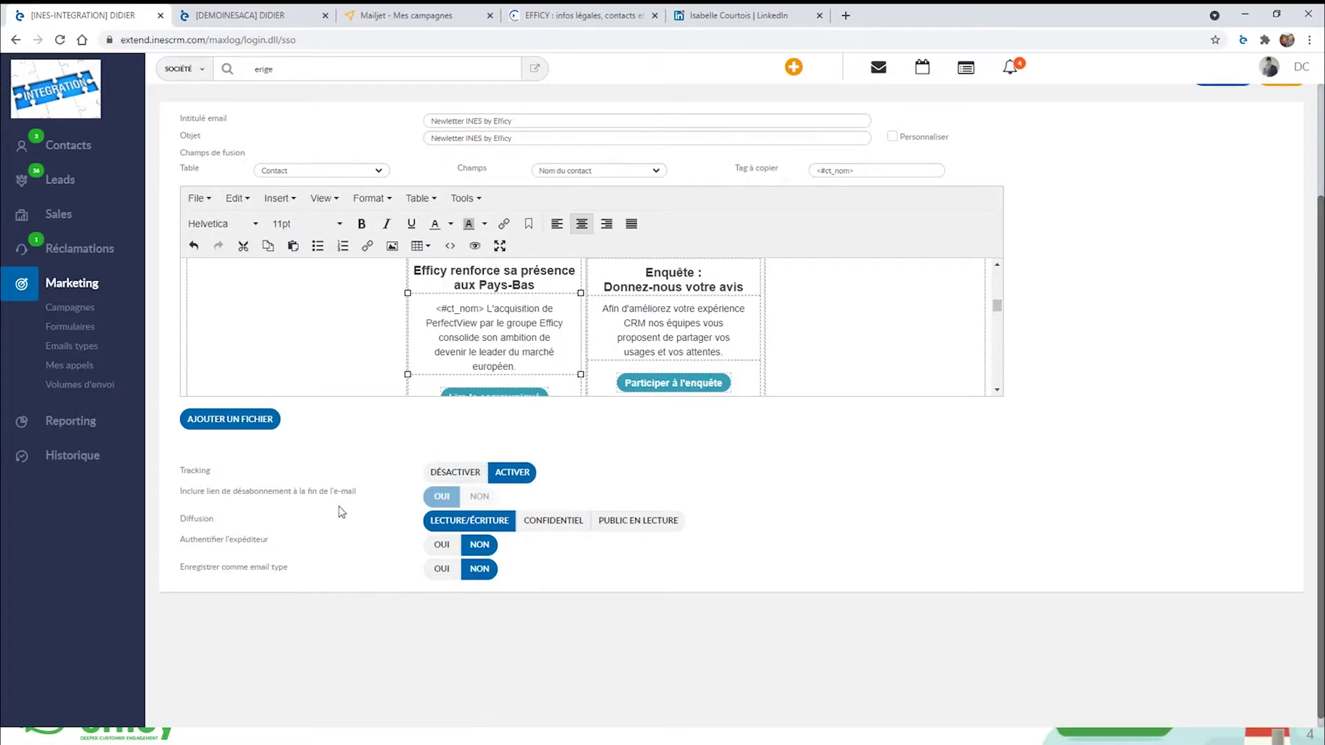
scroll(1076, 503, "up", 1)
scroll(1080, 503, "up", 2)
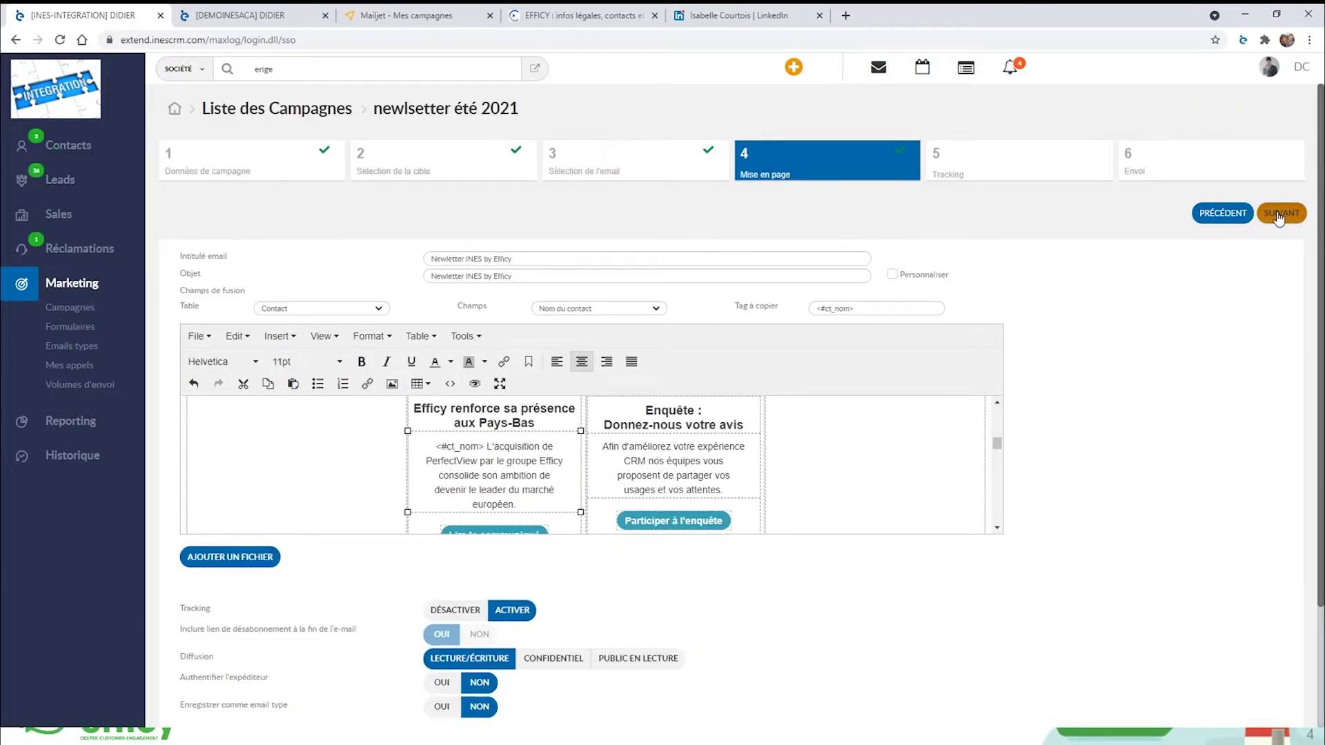
left_click(1278, 216)
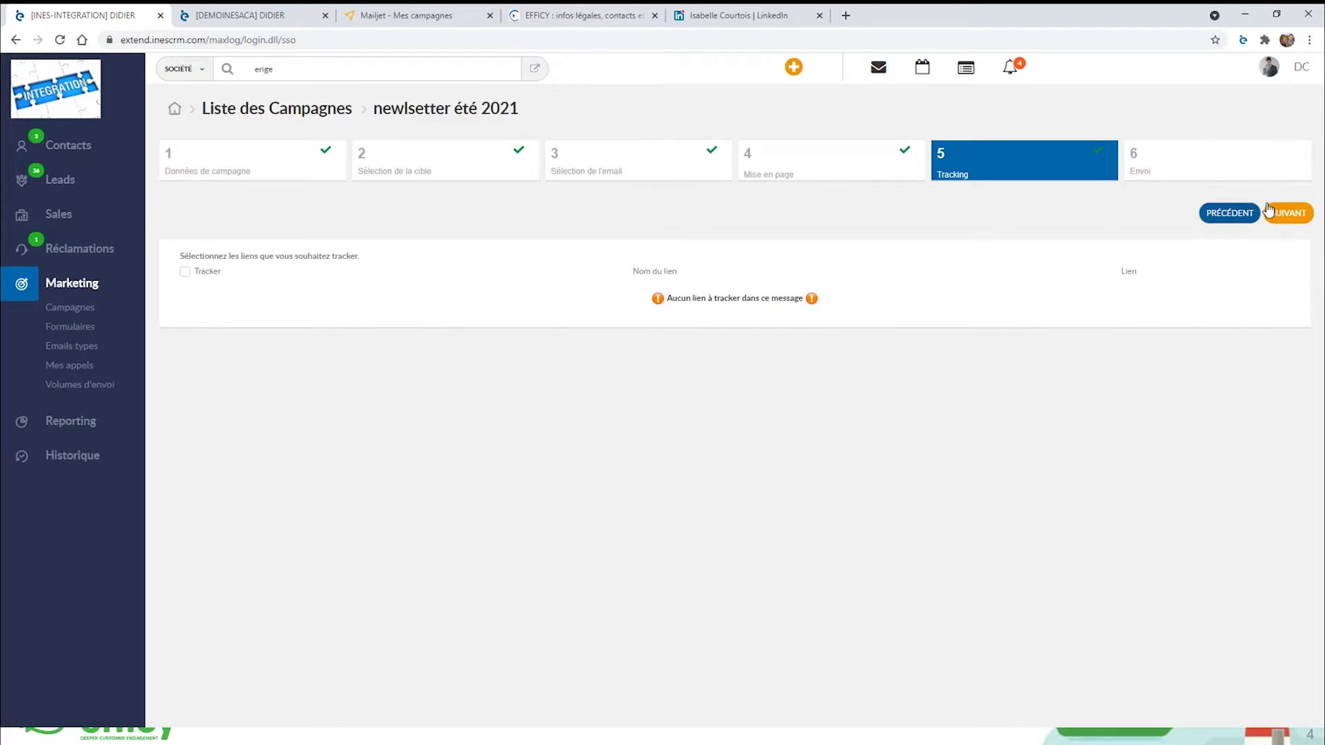
left_click(1288, 214)
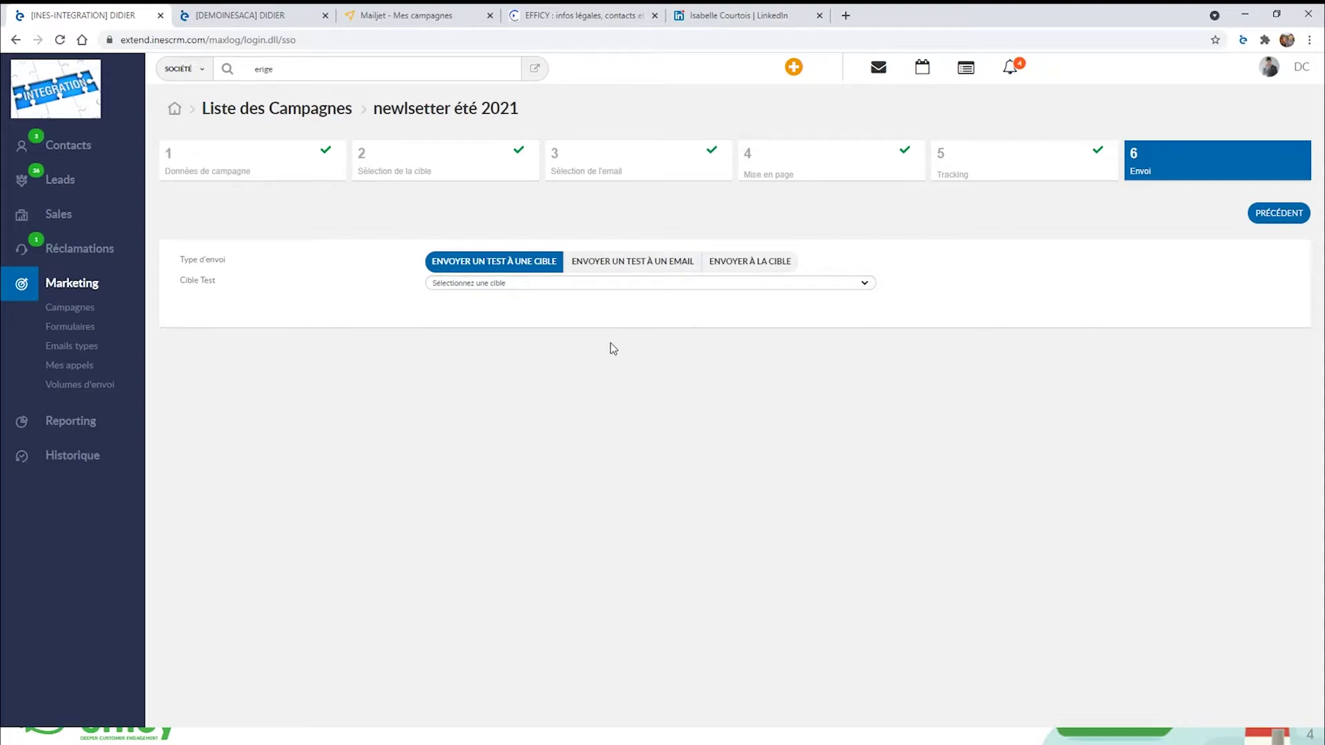
Choose sending to the whole target and replace the sender email with the generic newsletter address.
left_click(735, 268)
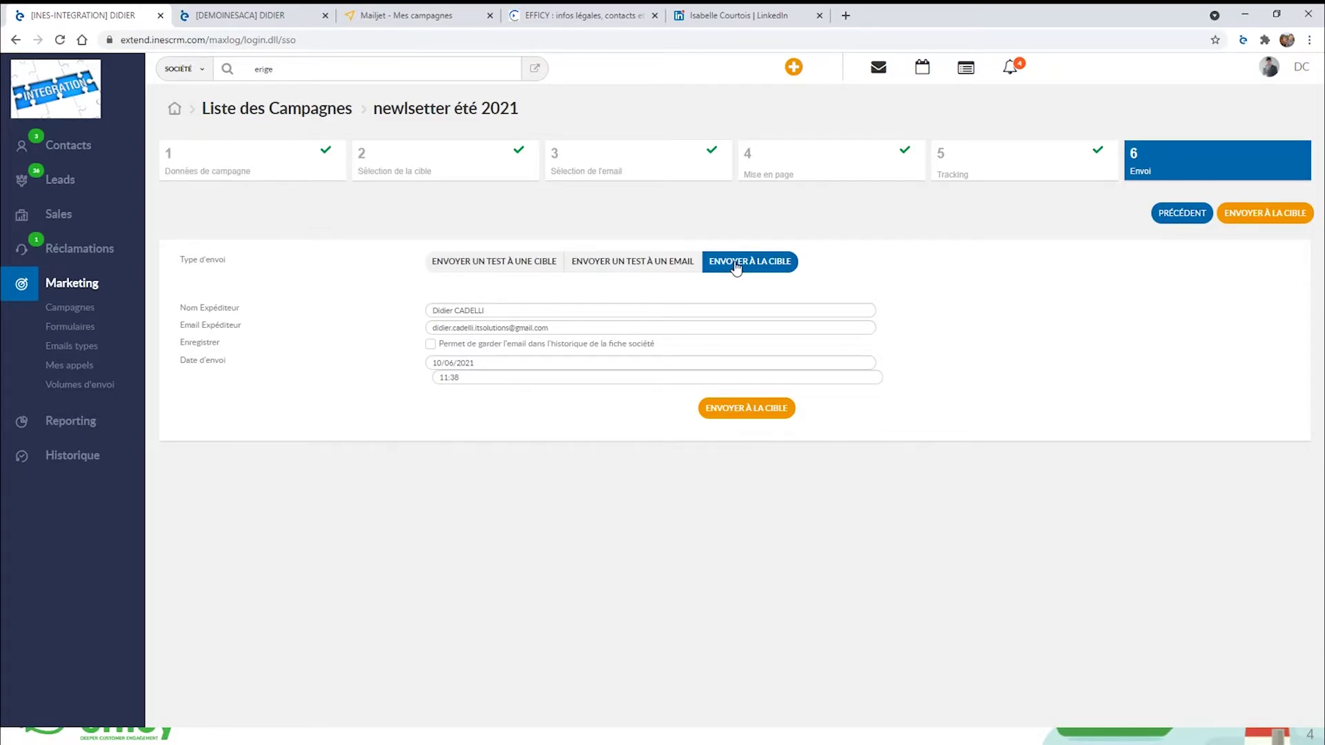
left_click_drag(497, 309, 400, 307)
left_click_drag(568, 328, 373, 333)
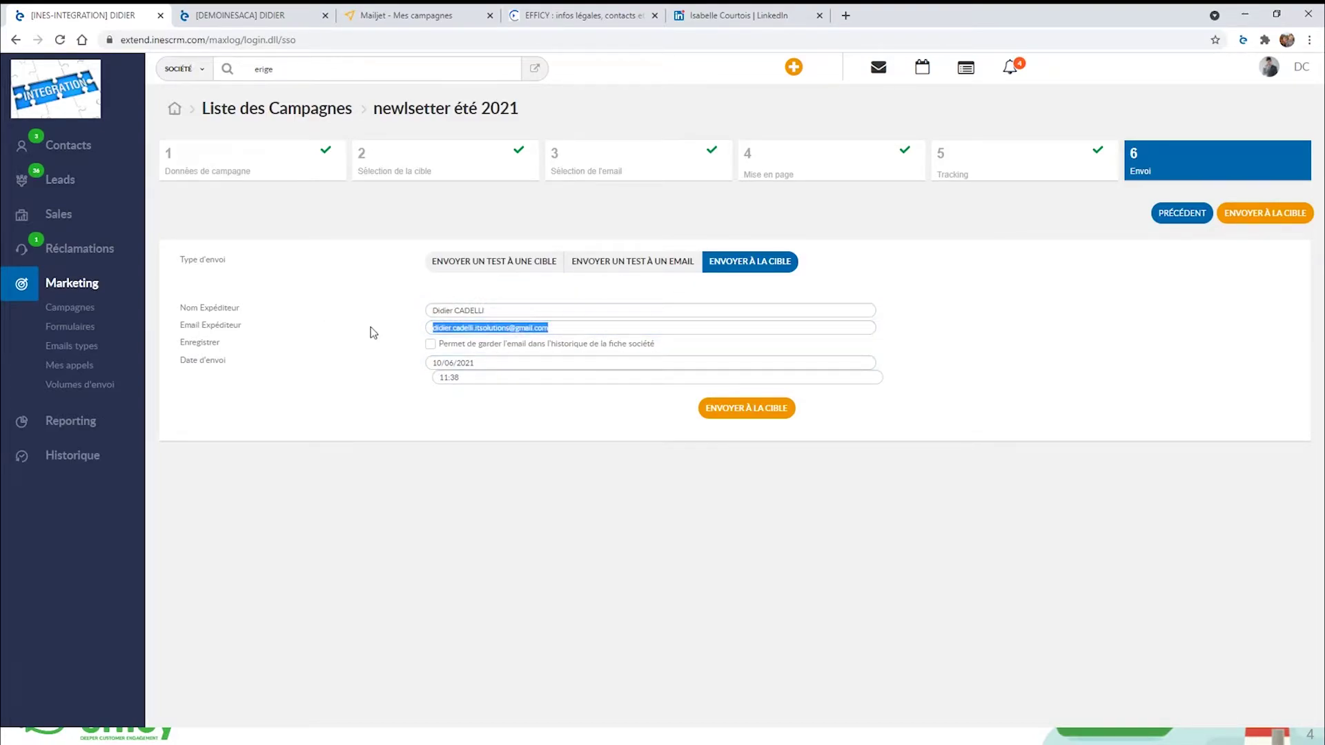
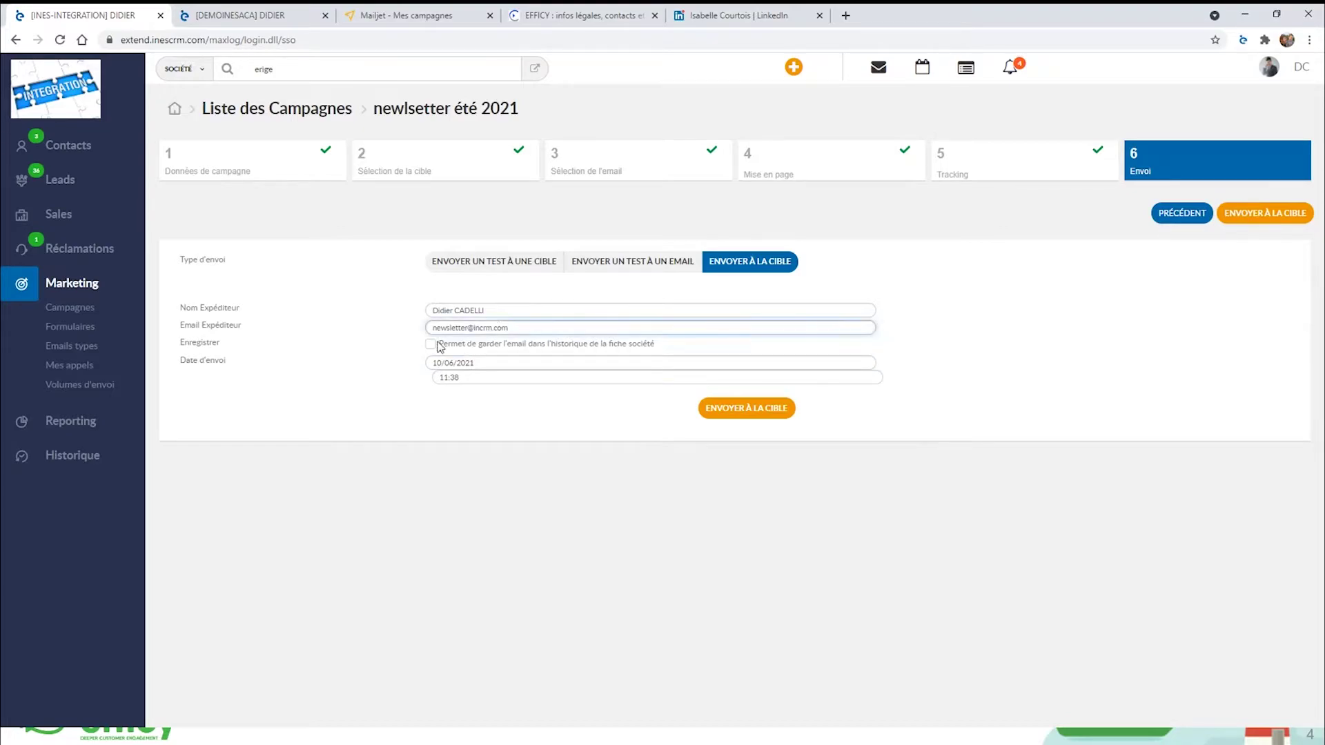
Schedule the send for 14/06/2021 at 08:30.
left_click(477, 362)
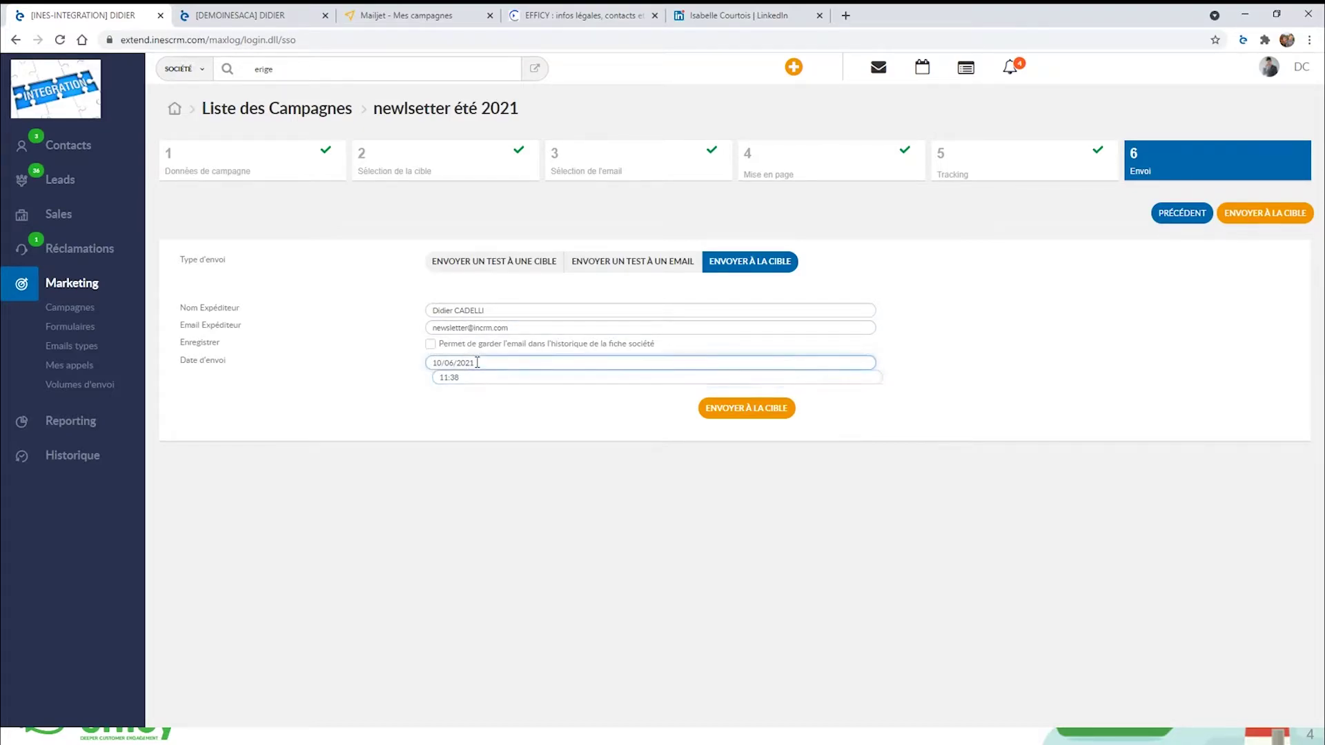
left_click(479, 437)
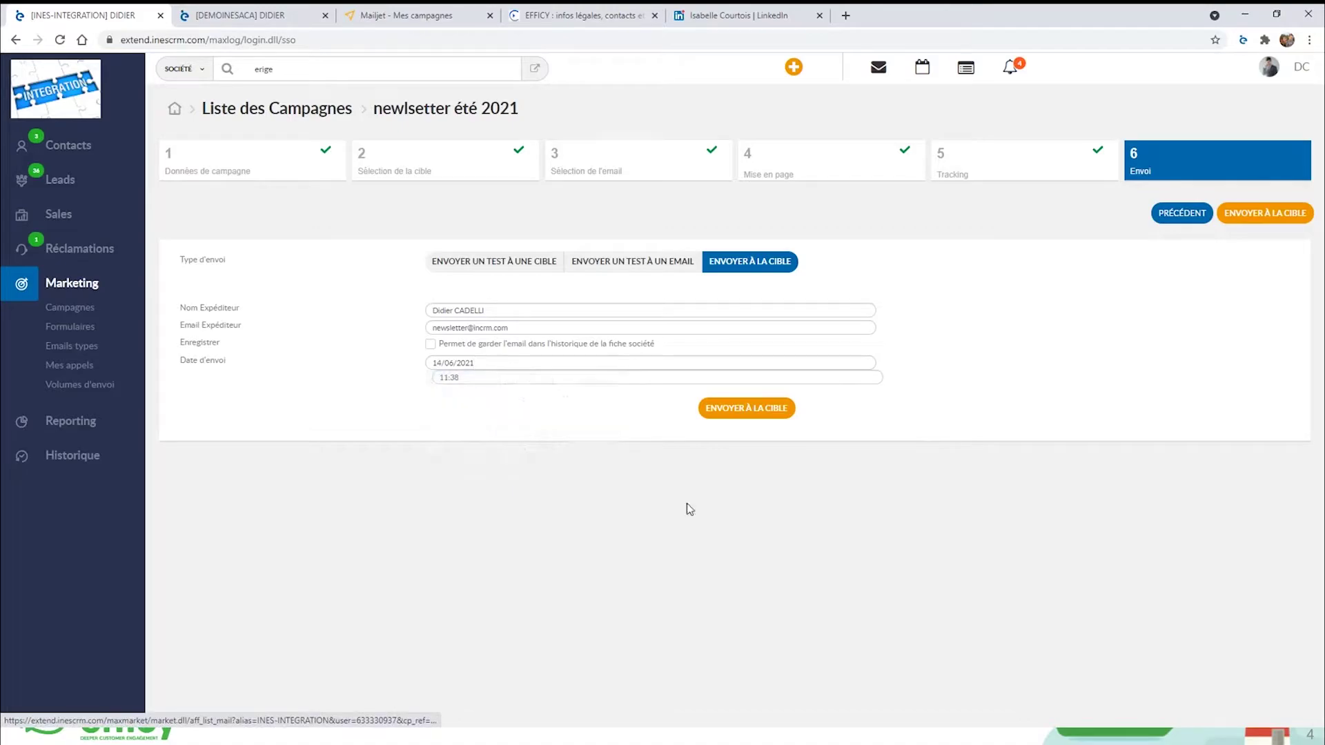
left_click(449, 377)
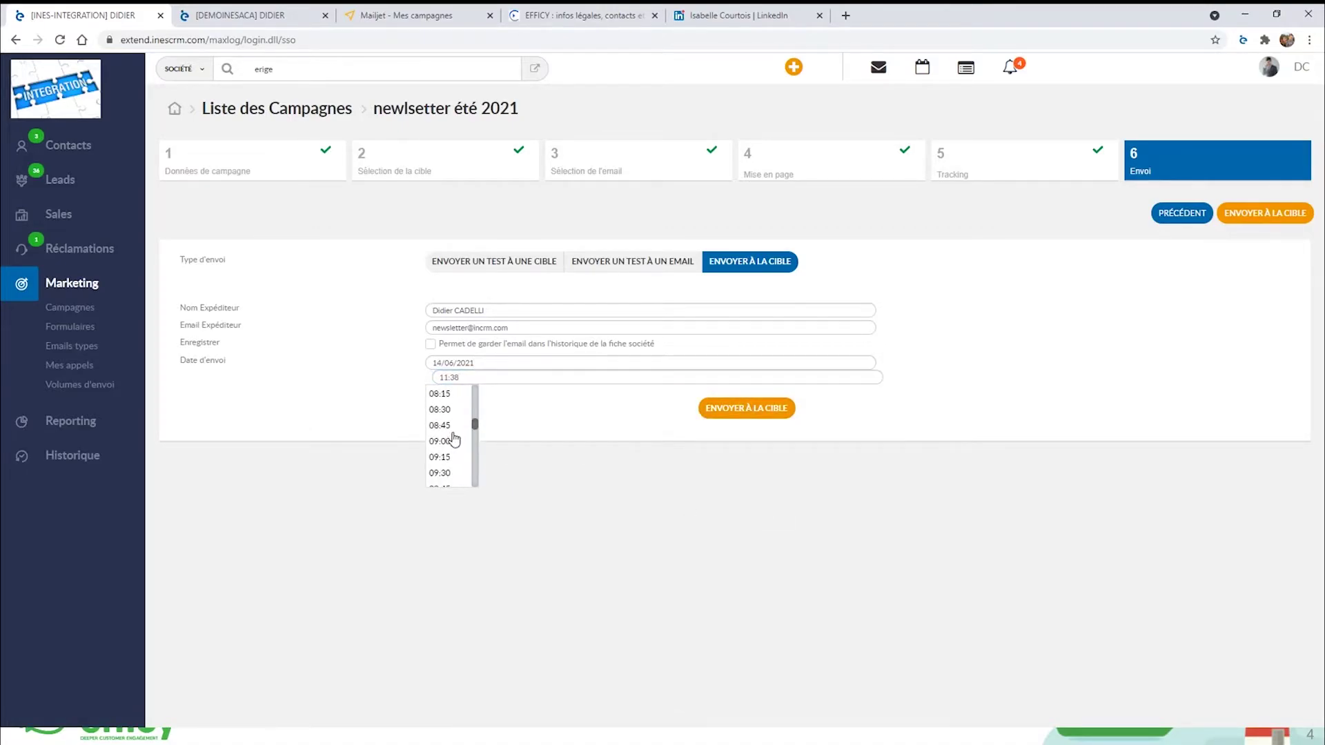
left_click(442, 410)
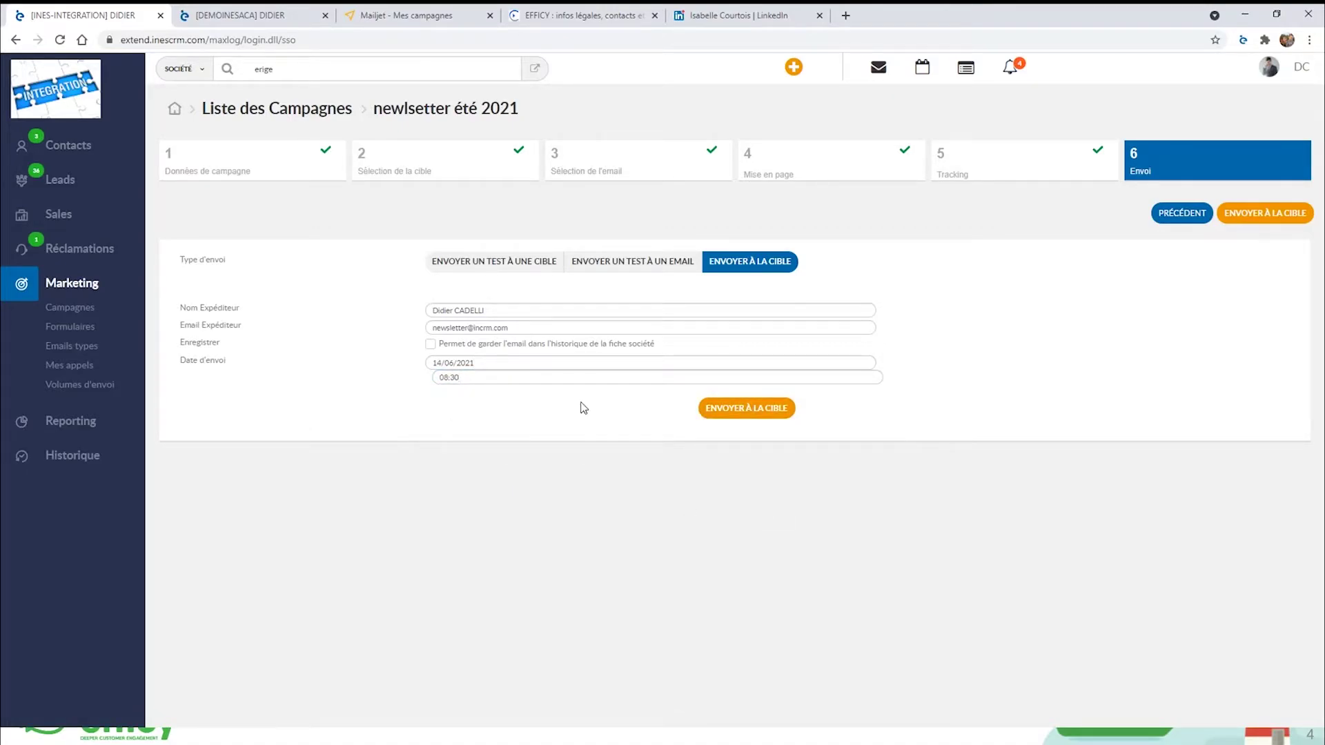
Schedule the campaign, then switch accounts and open the Offre emailing juin 2021 campaign details.
left_click(722, 410)
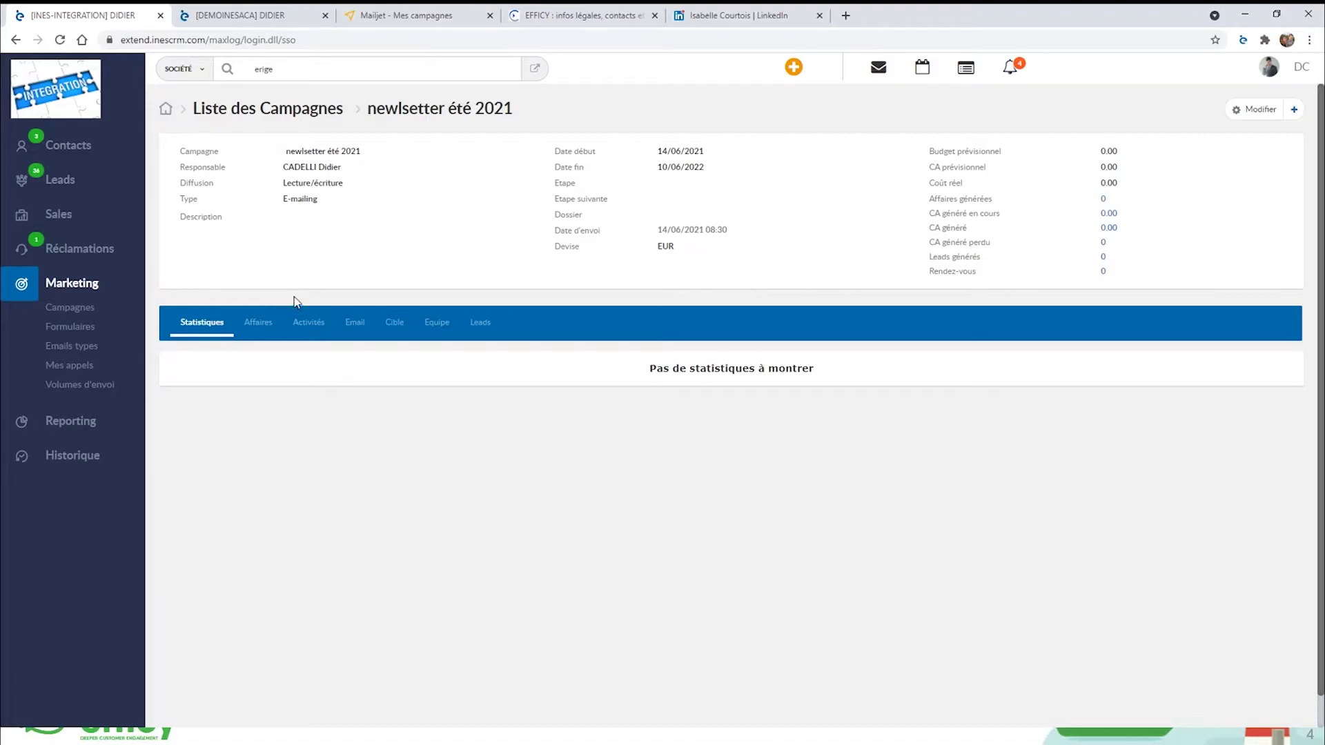
left_click(261, 21)
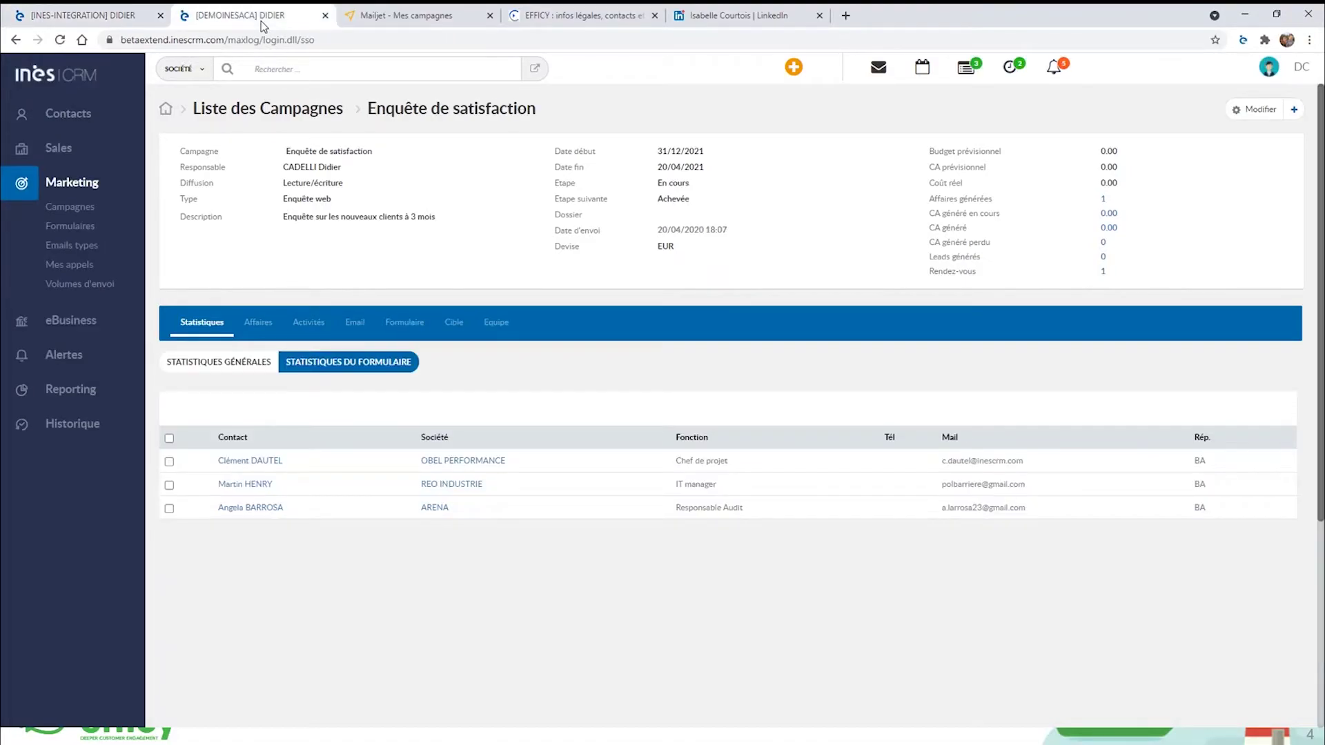
left_click(76, 207)
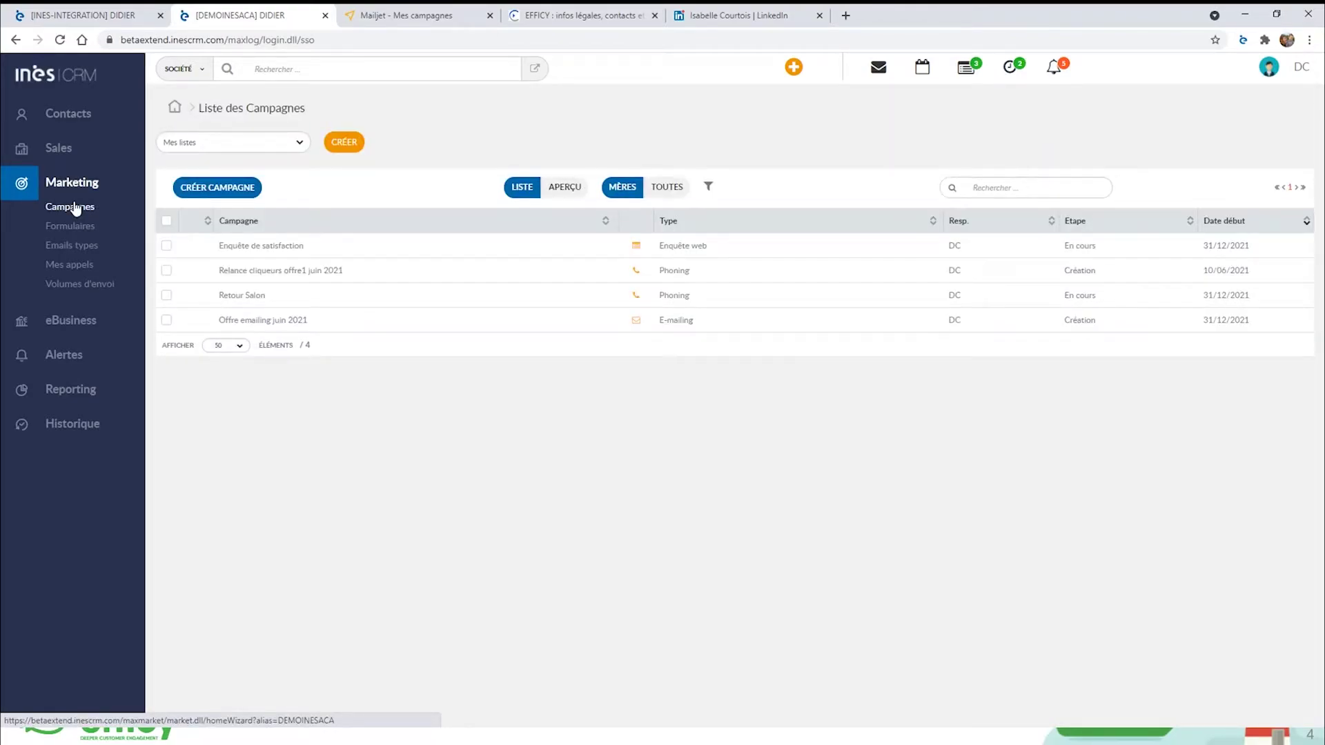
left_click(245, 326)
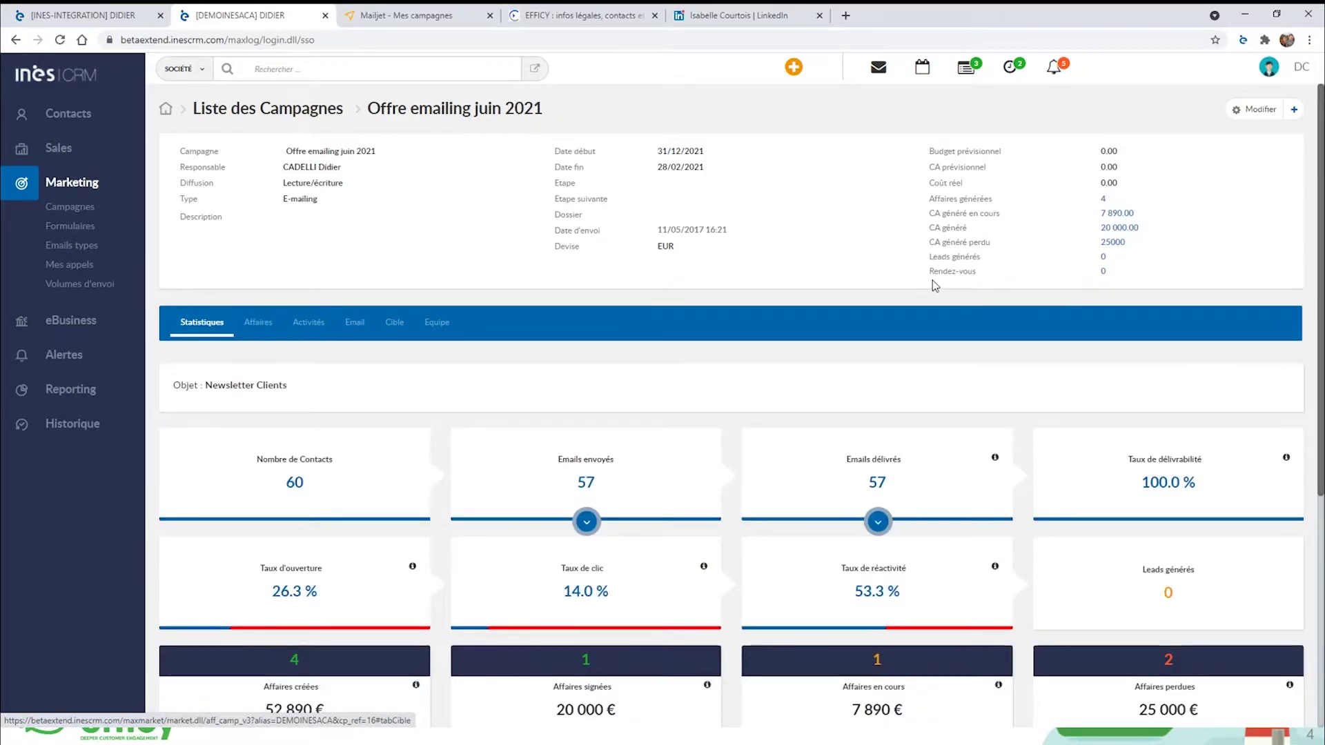
Check the list of the campaign's 60 contacts and return to the statistics.
scroll(933, 280, "down", 1)
scroll(933, 281, "down", 1)
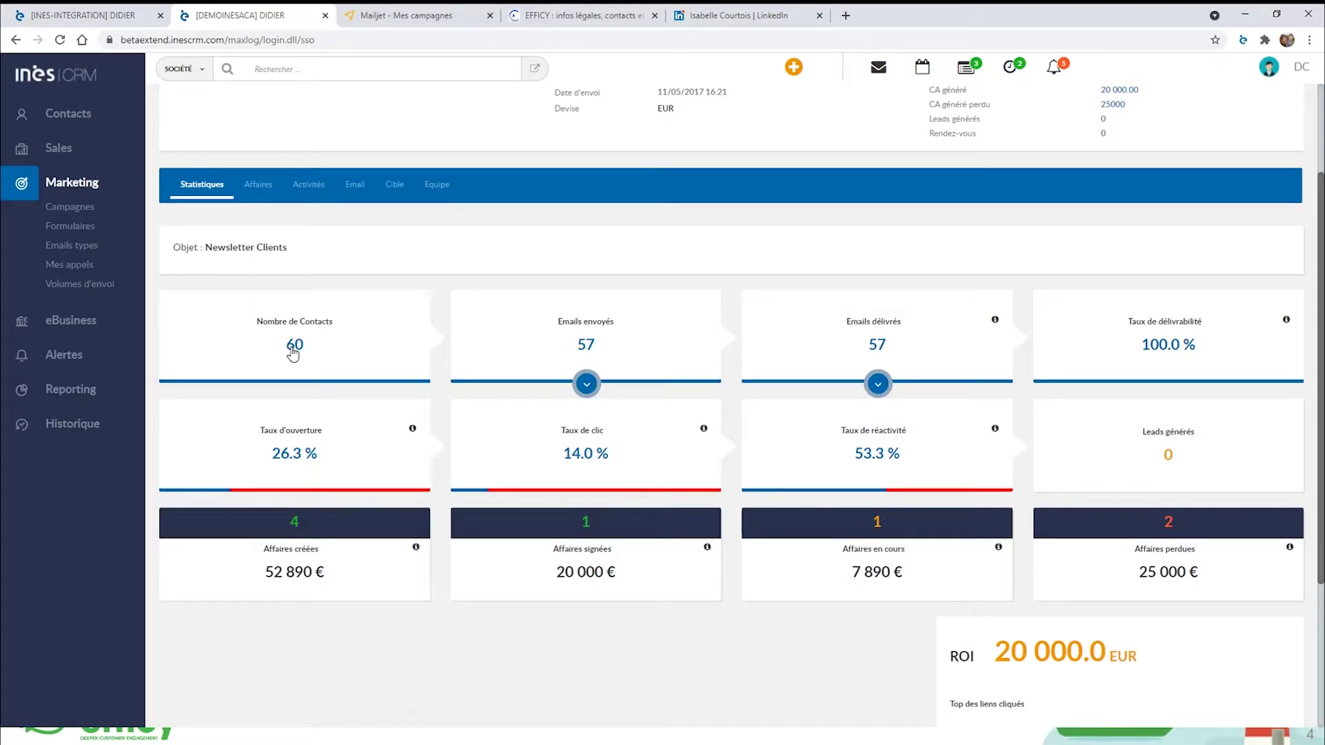
left_click(294, 345)
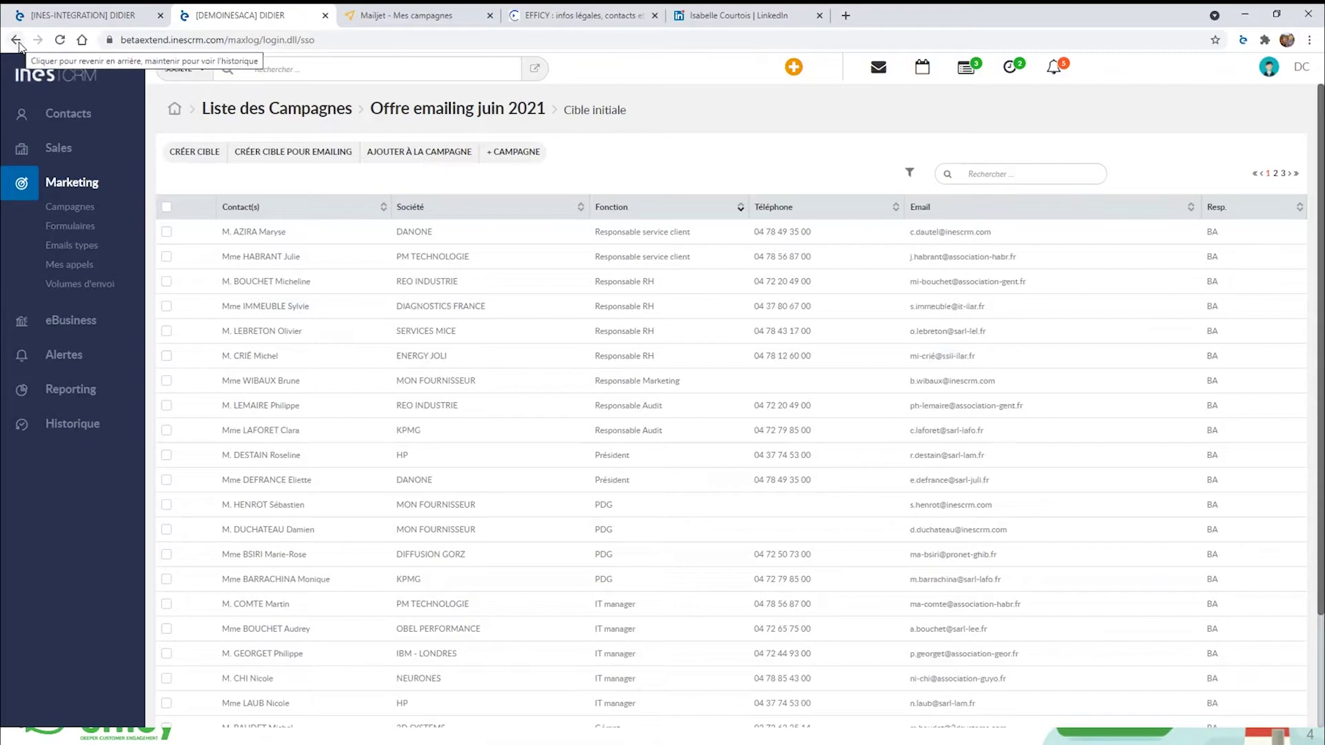
left_click(17, 42)
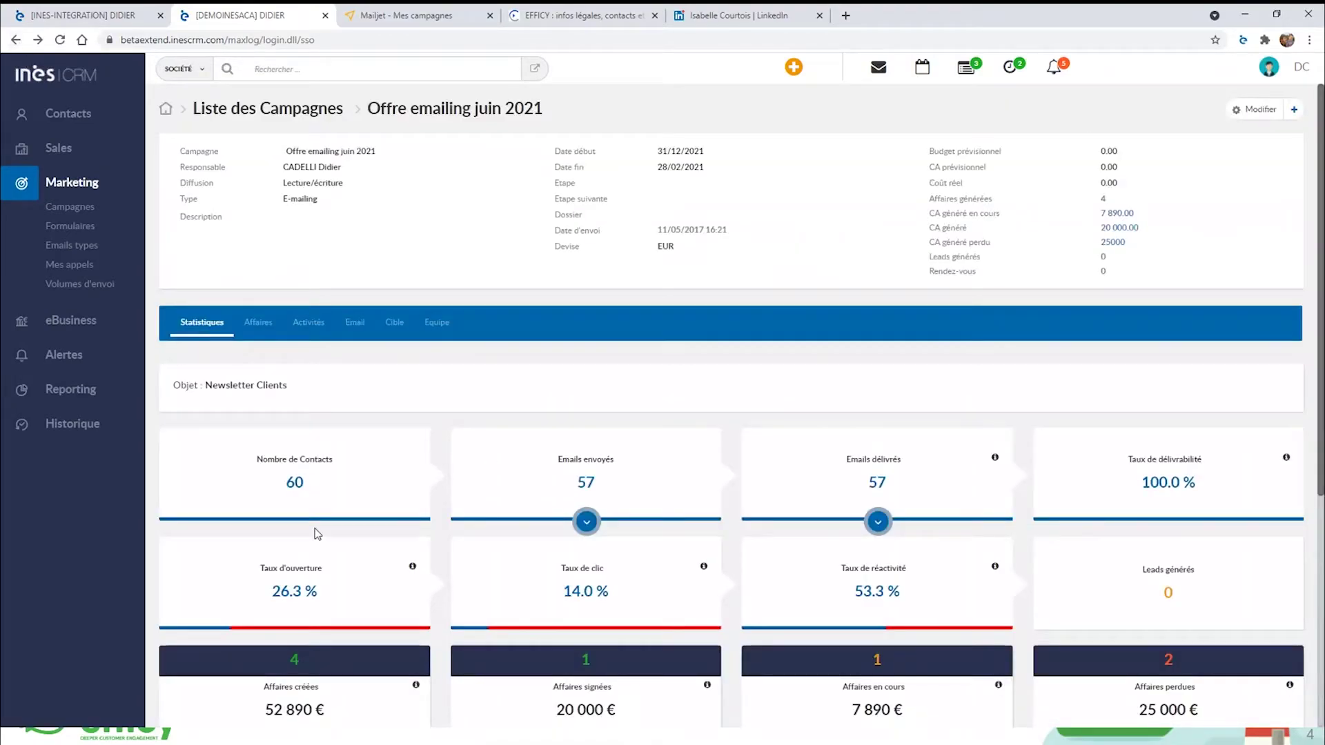
Expand Emails envoyés and Emails délivrés to show bounces, unsubscribes, opens and clicks.
left_click(586, 523)
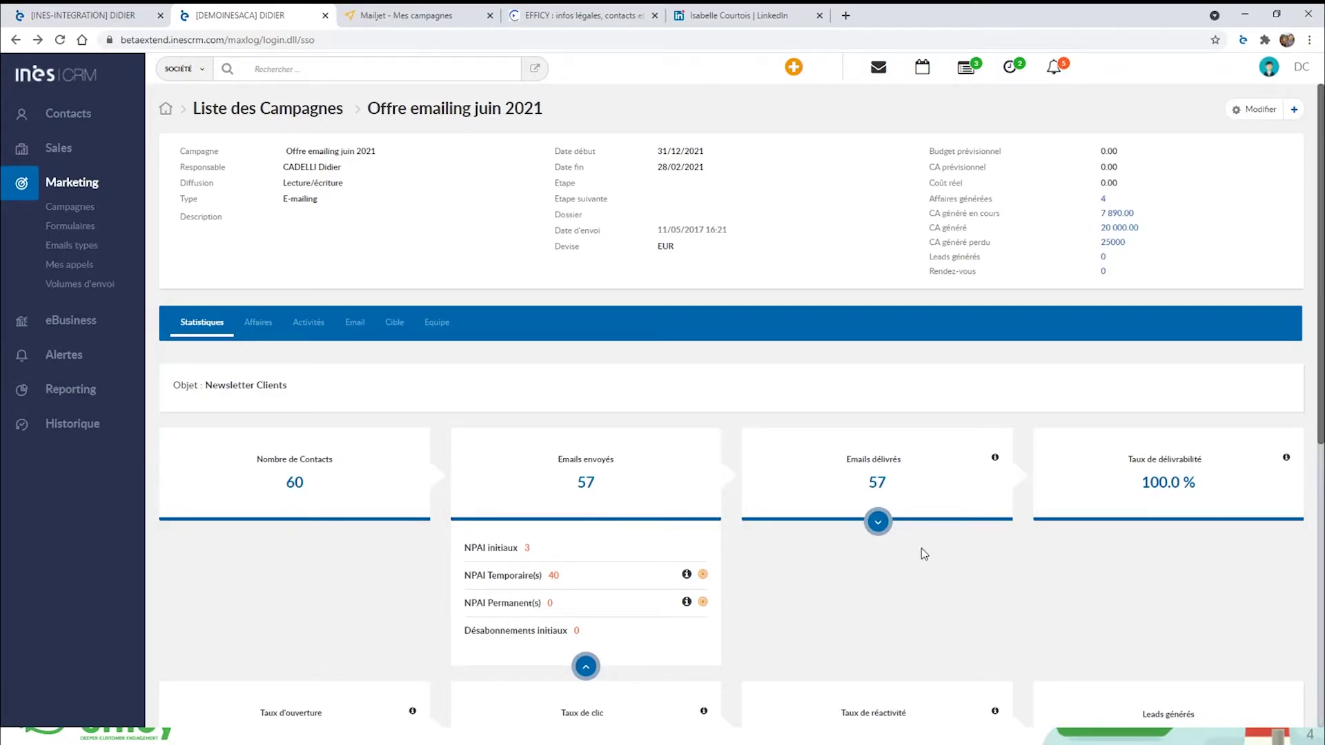
left_click(878, 523)
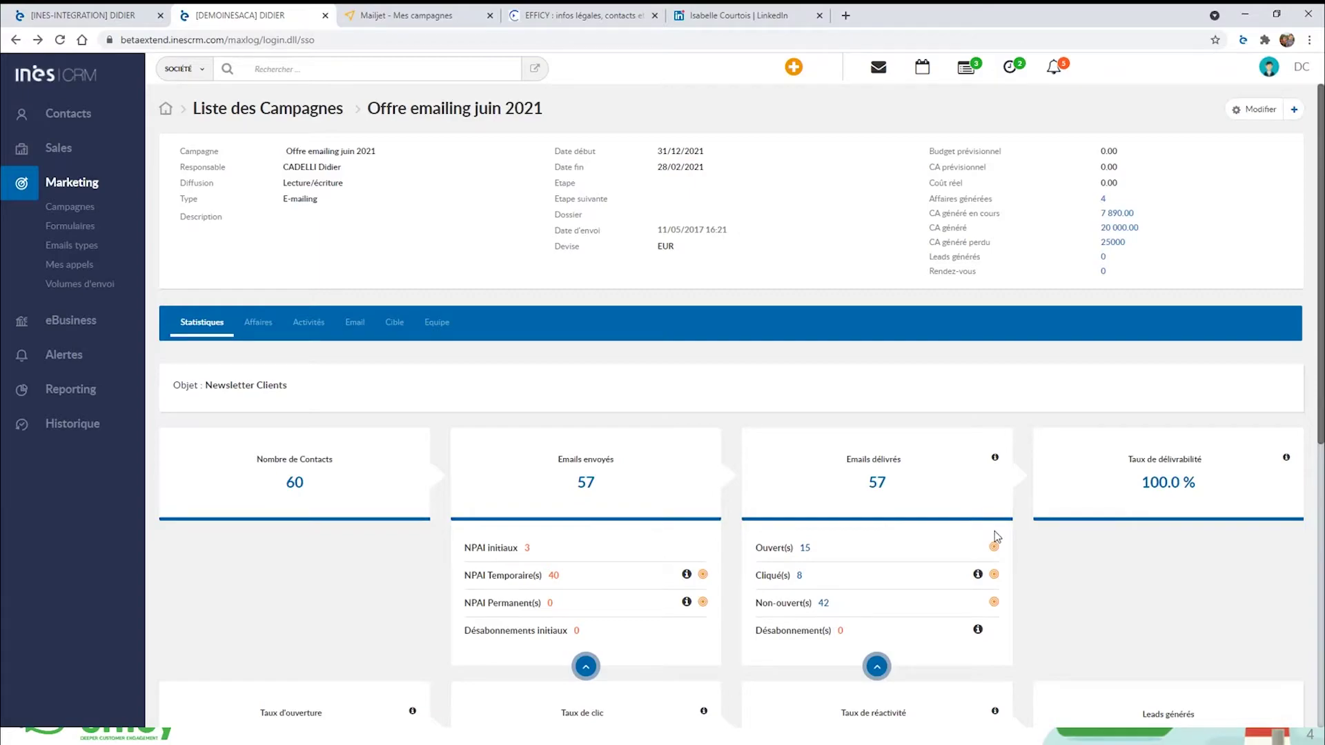
mouse_move(687, 577)
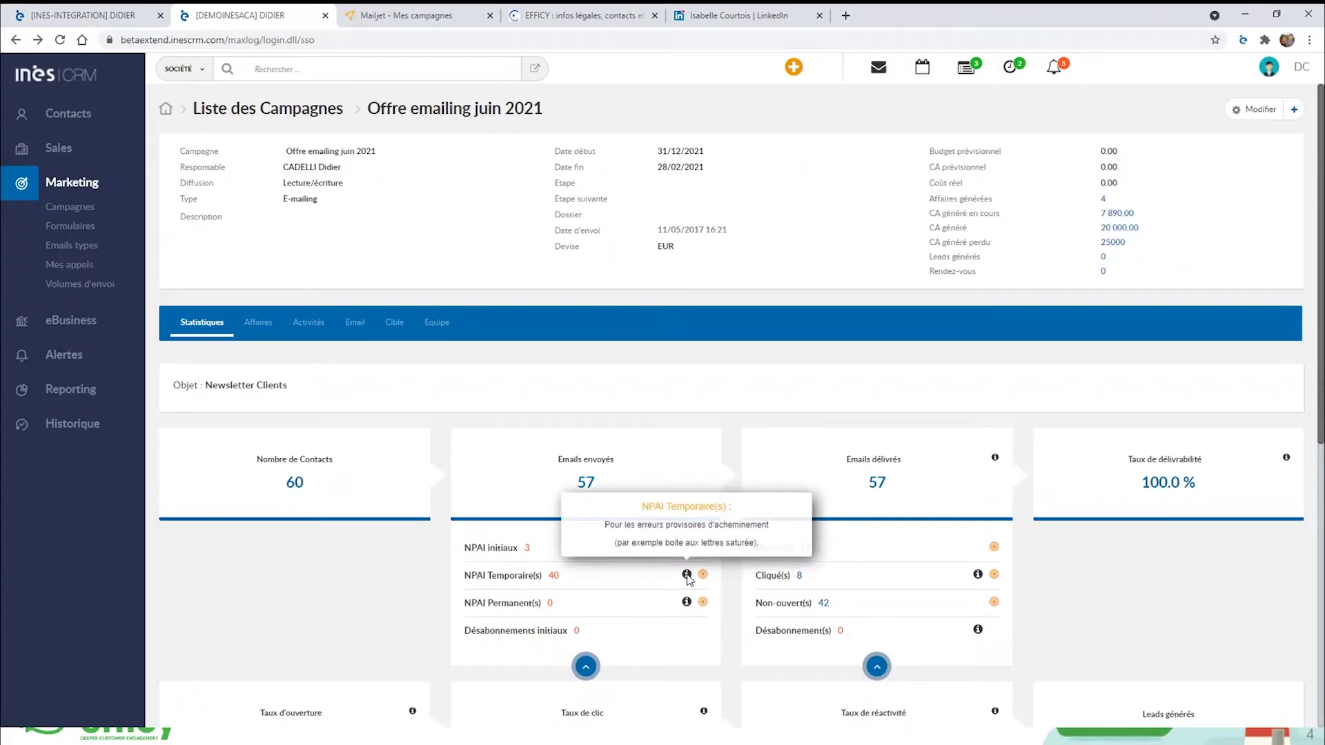
mouse_move(685, 605)
mouse_move(996, 461)
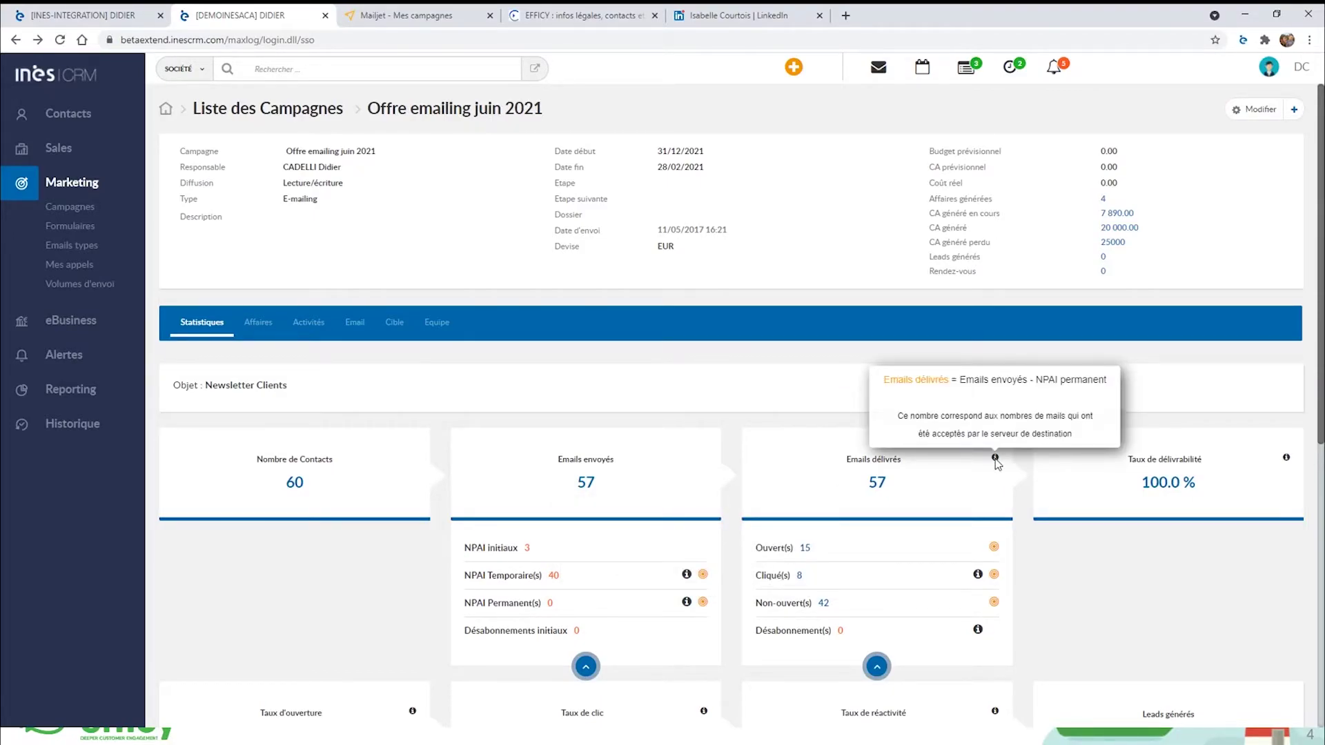
scroll(1188, 519, "down", 5)
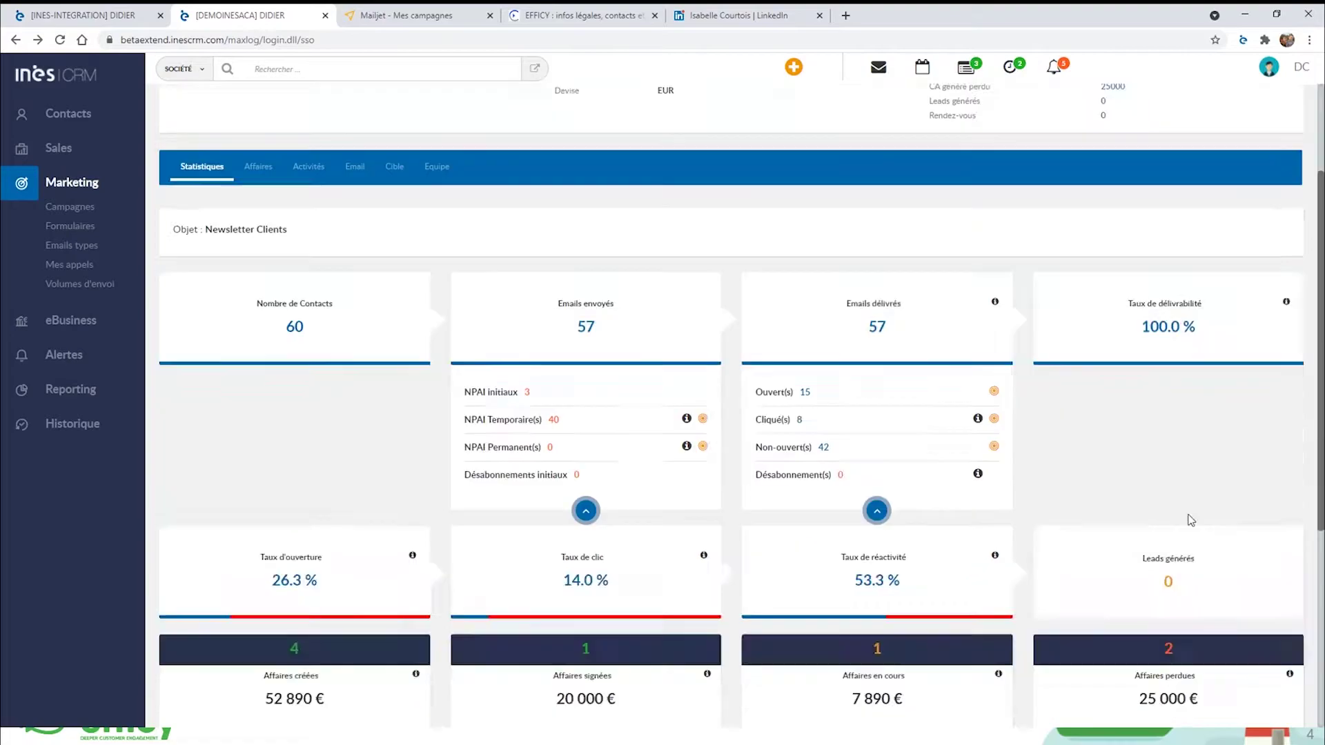
scroll(1189, 519, "down", 1)
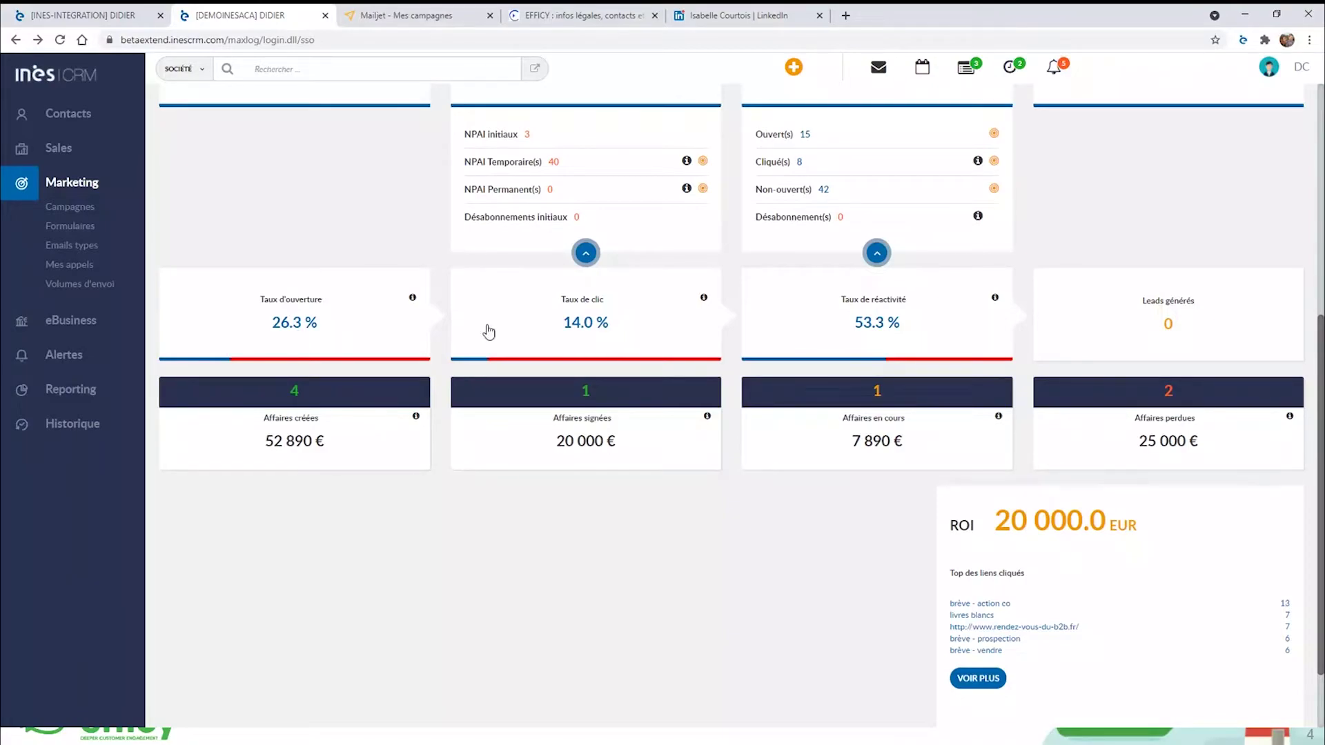
mouse_move(996, 300)
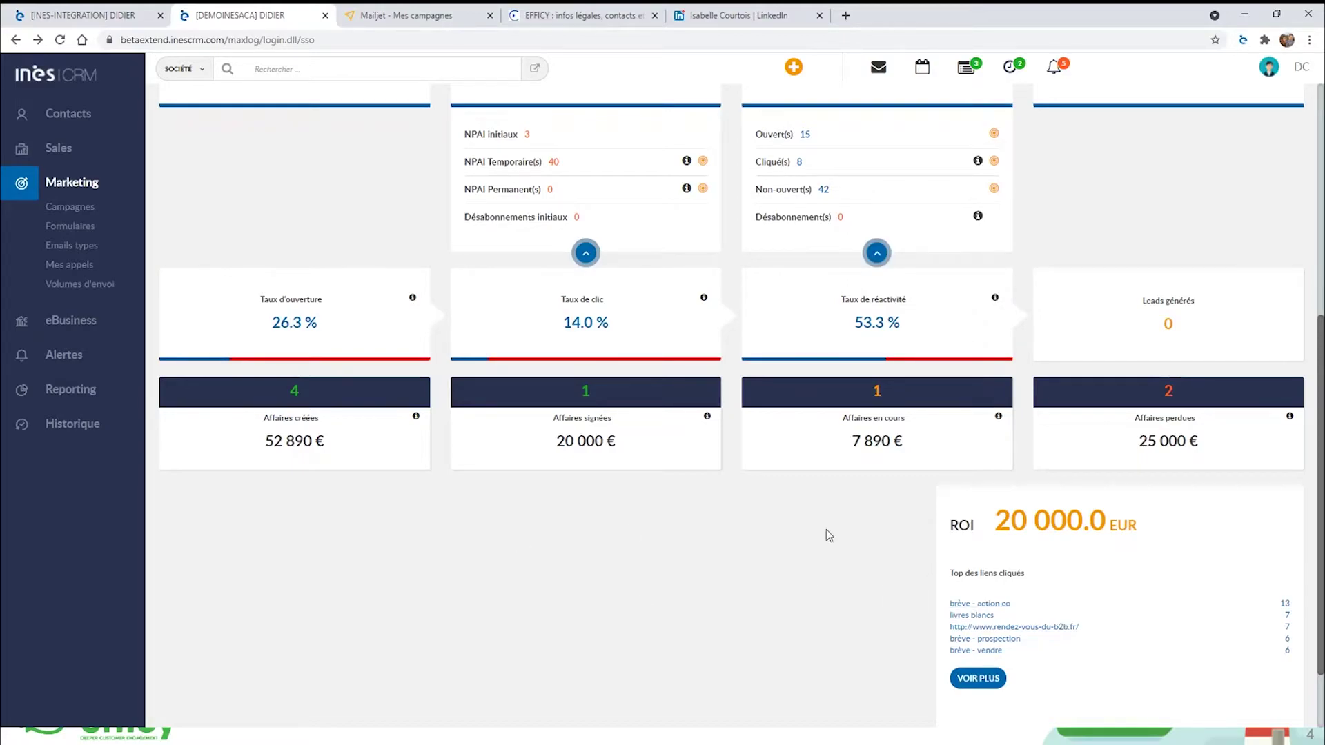
Open the clicked-links view and browse the campaign's email content in the Email tab.
left_click(977, 678)
scroll(671, 560, "up", 4)
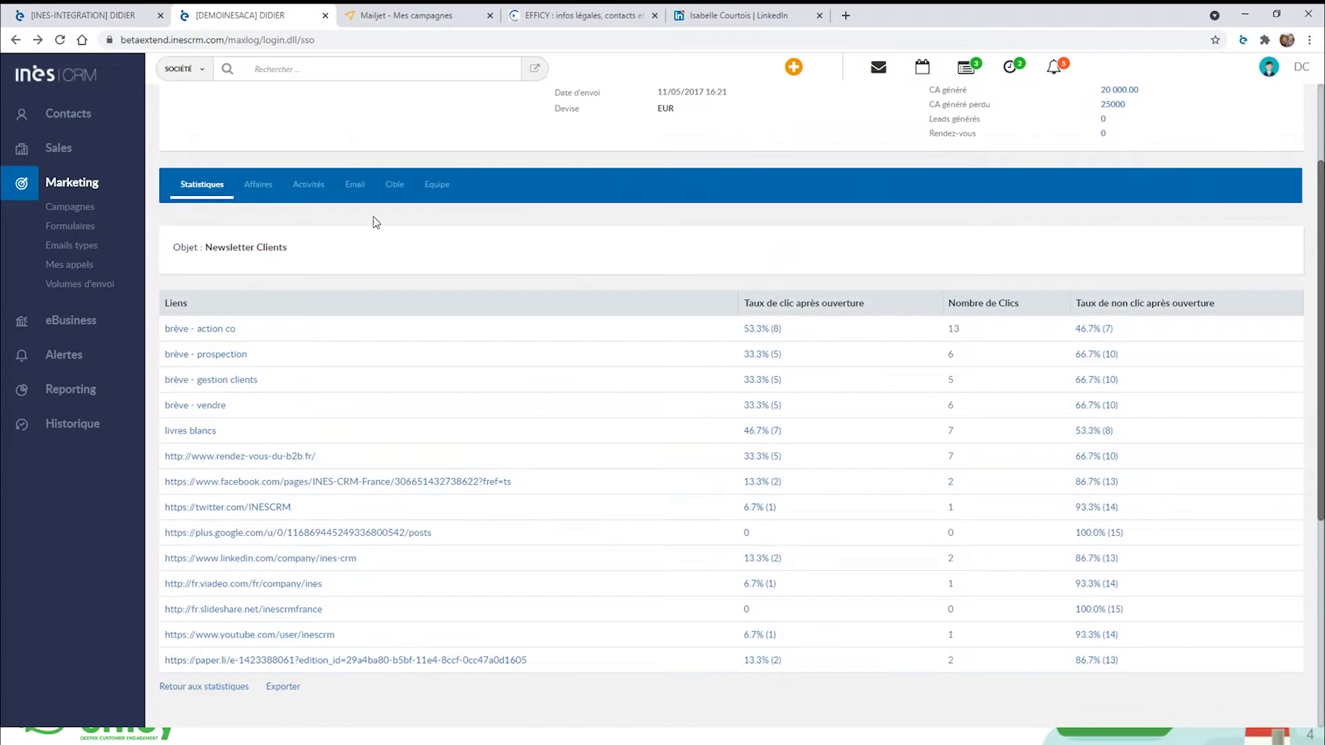
left_click(355, 184)
scroll(356, 188, "down", 2)
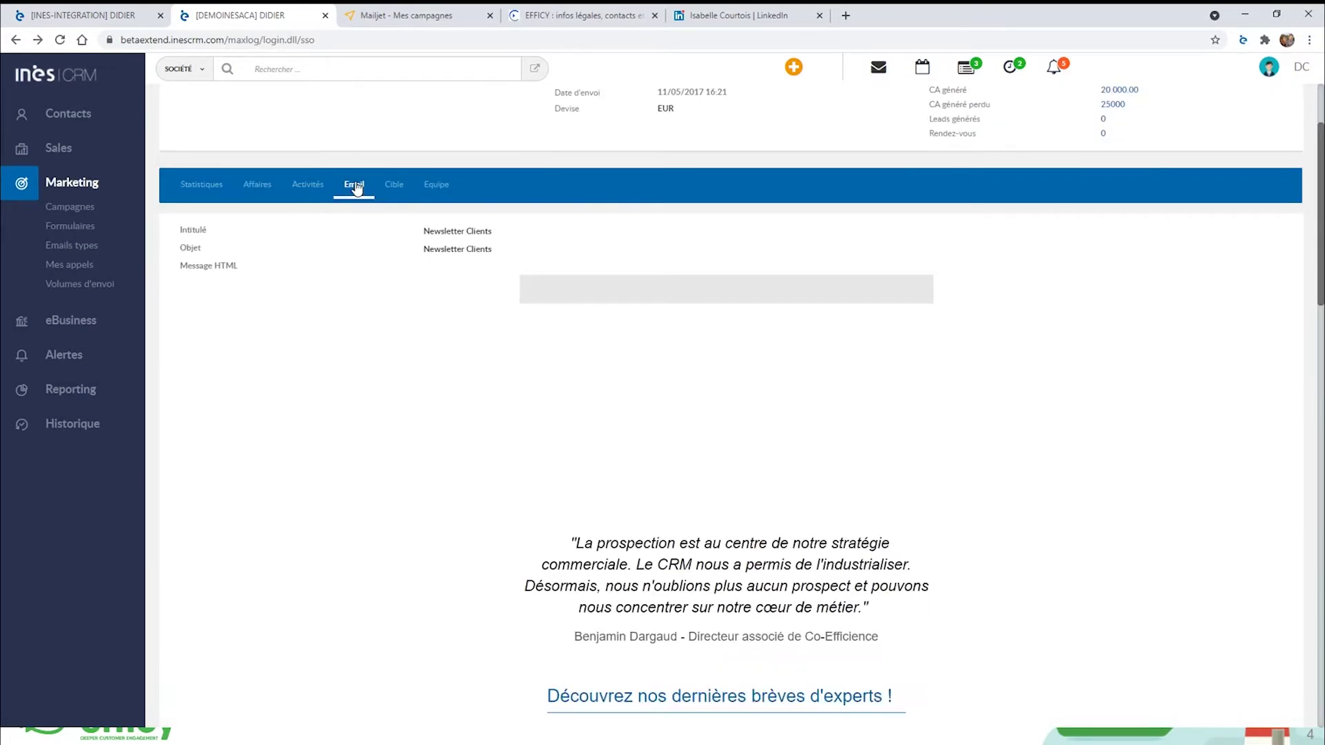
scroll(868, 421, "down", 1)
scroll(868, 421, "down", 10)
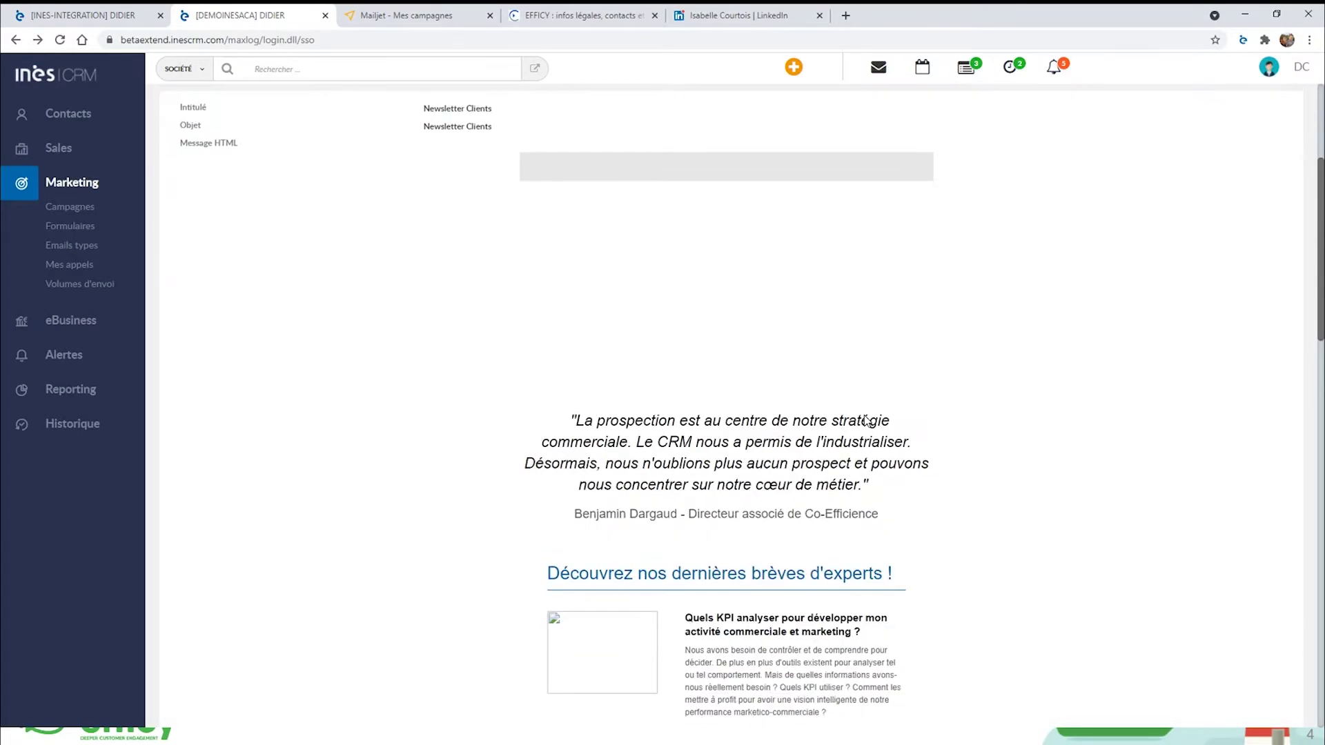
scroll(867, 421, "down", 7)
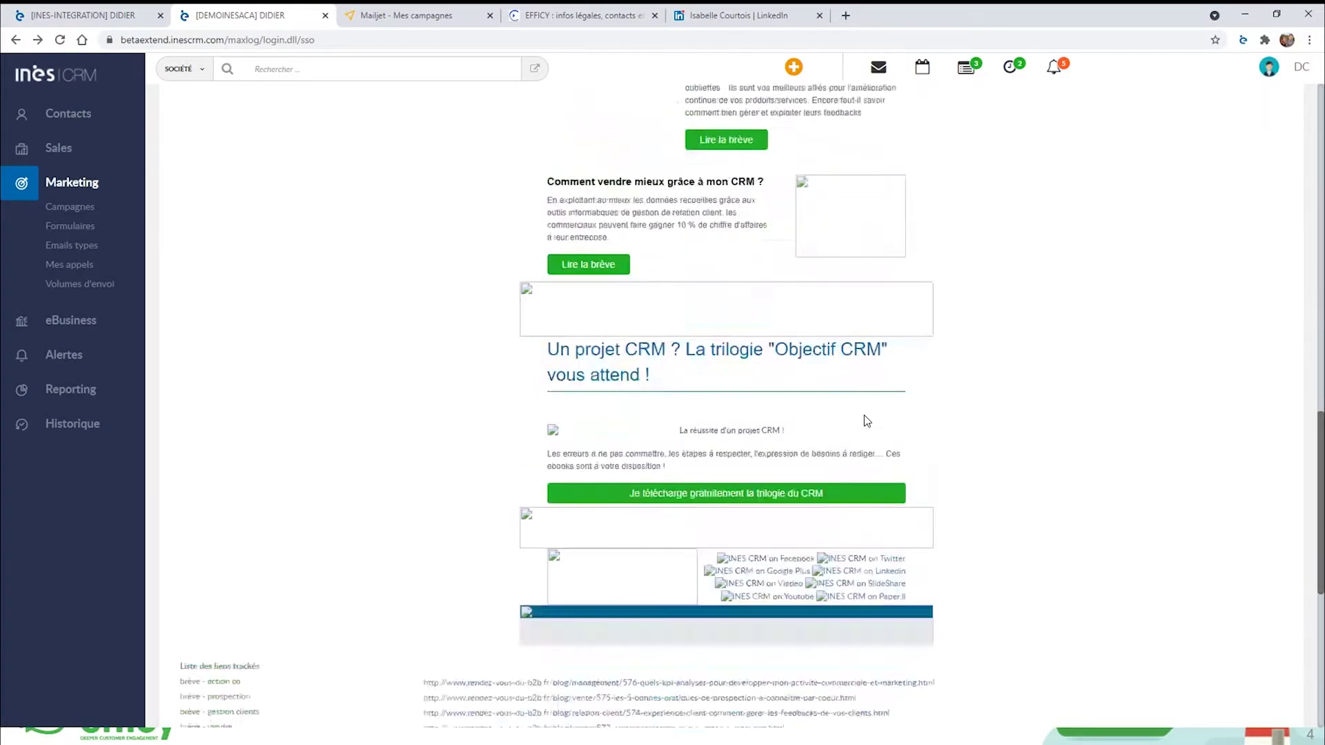
scroll(867, 421, "up", 9)
scroll(868, 421, "up", 10)
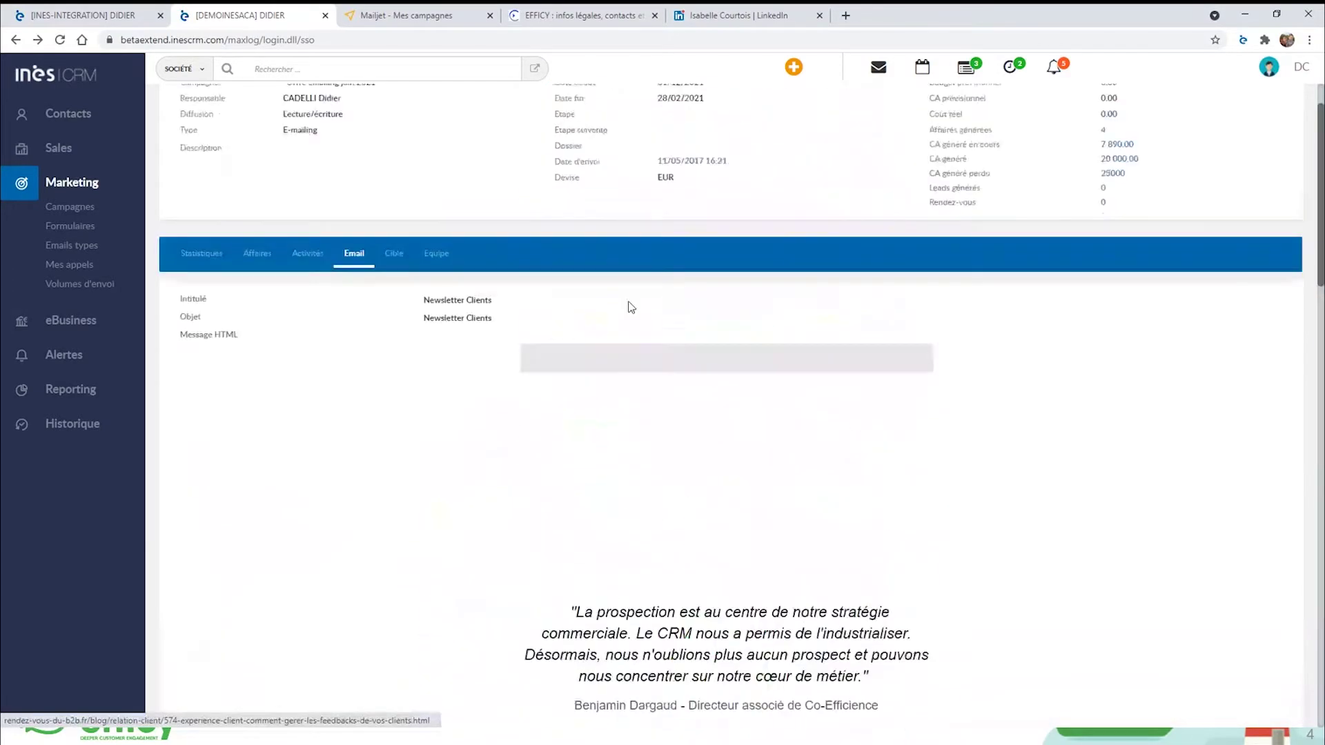
Back on Statistiques, display the full clicked-links table with per-link click rates.
left_click(200, 320)
scroll(800, 472, "down", 5)
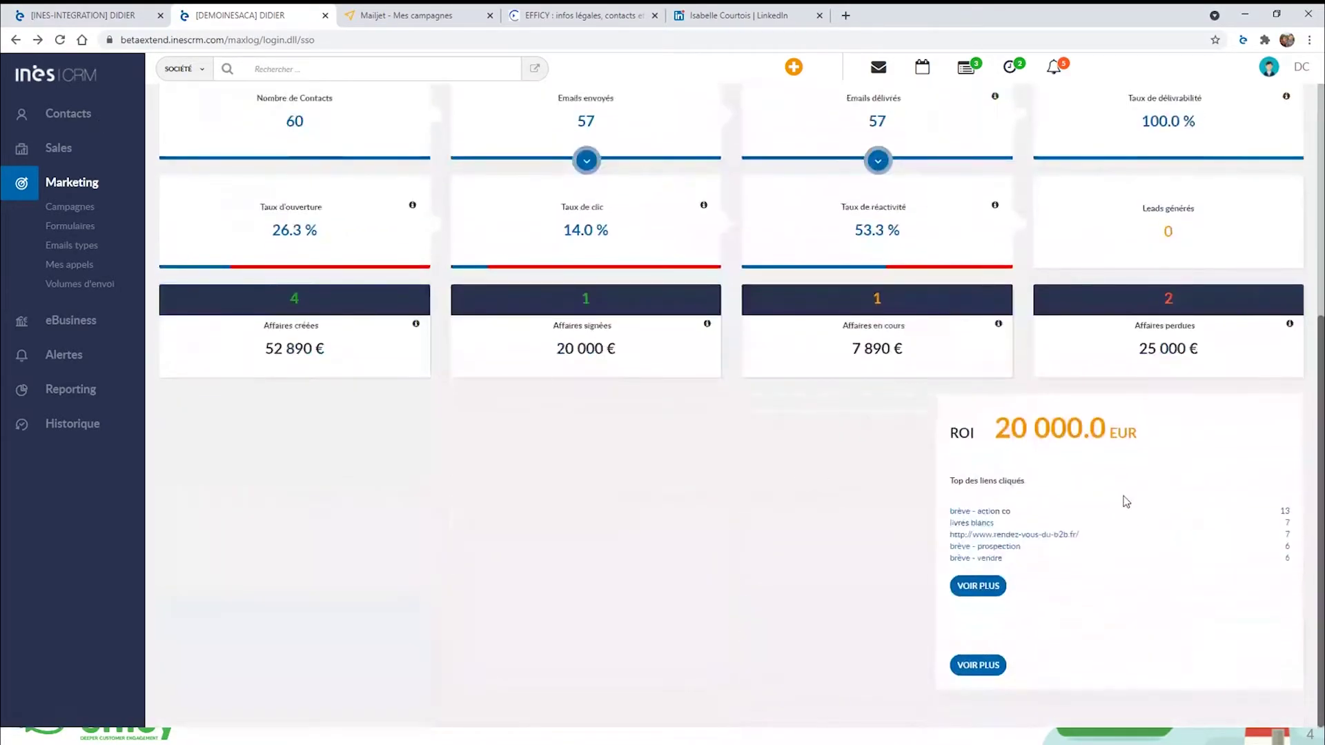
left_click(982, 597)
scroll(986, 587, "up", 4)
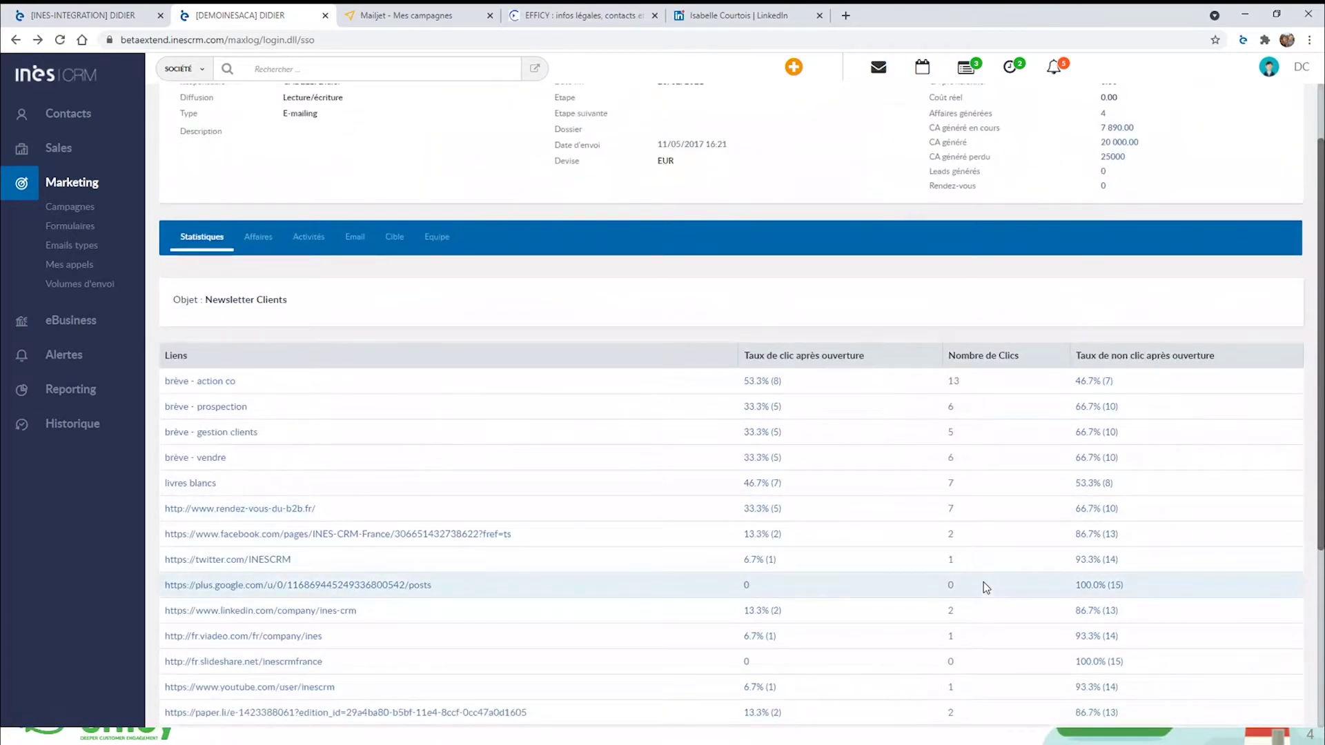
scroll(231, 261, "down", 2)
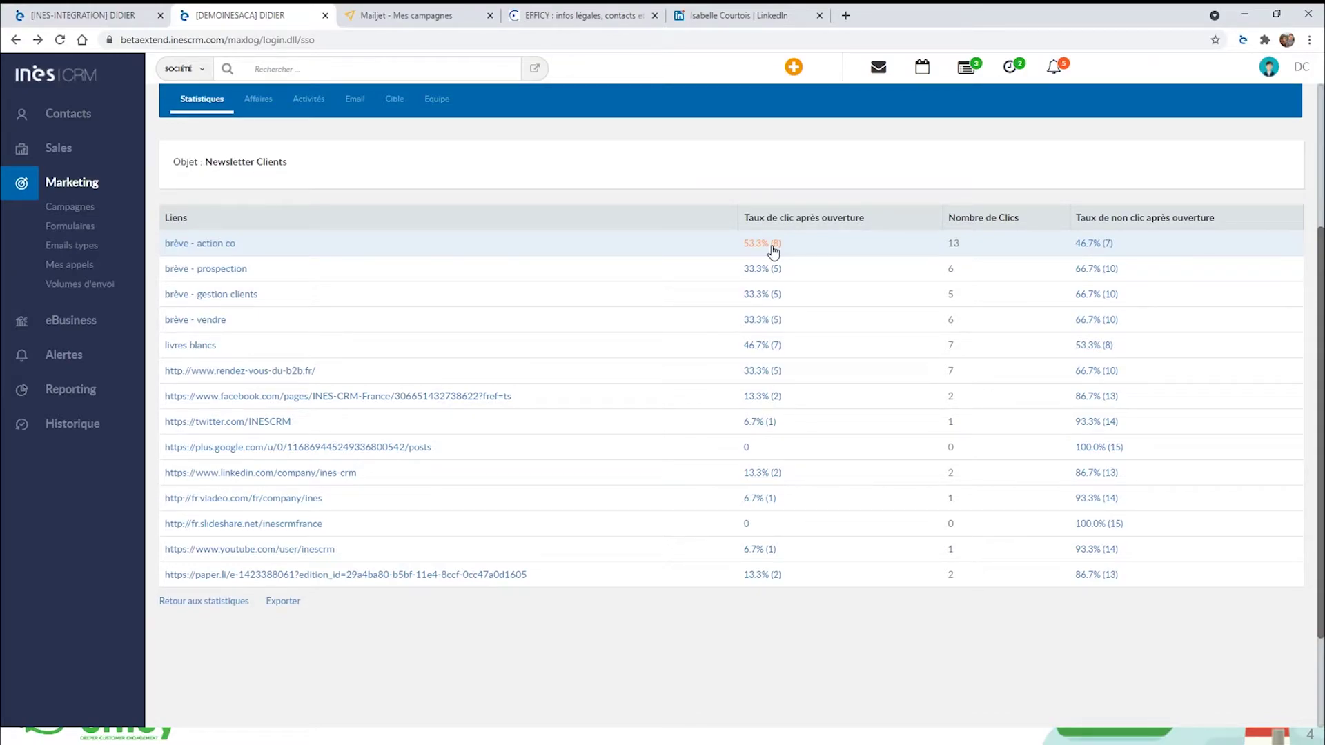
Review the 8 contacts who clicked brève - action co, then return to Offre emailing juin 2021.
left_click(772, 247)
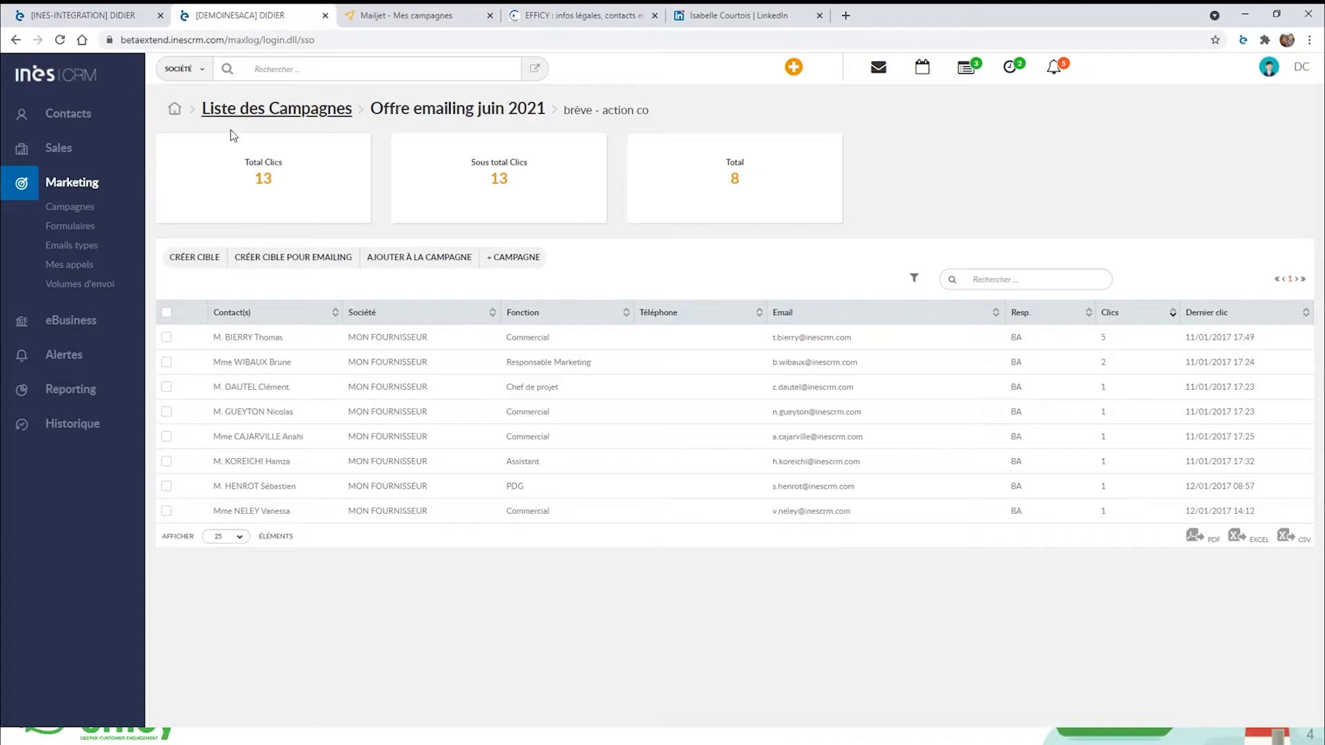
left_click(428, 112)
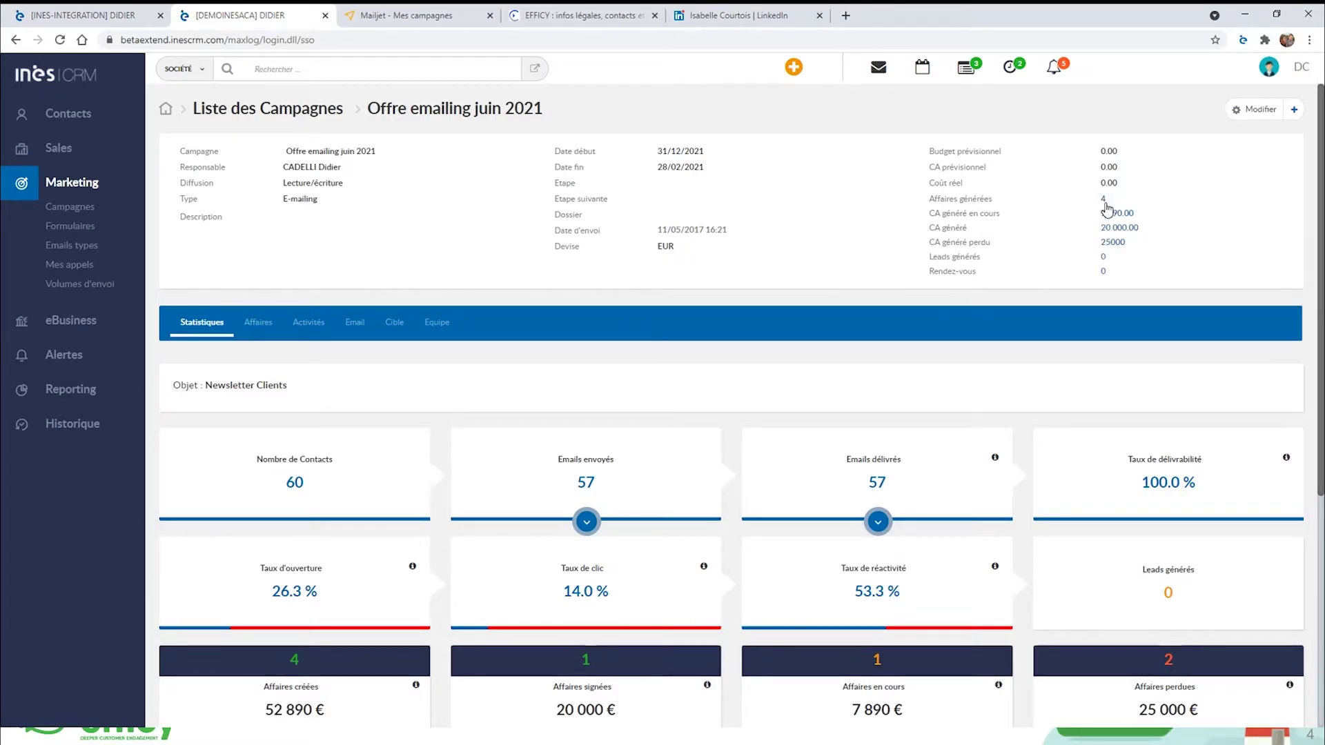
Show all four campaign deals on the Affaires tab with the TOUS filter, then return to the campaigns list.
left_click(281, 324)
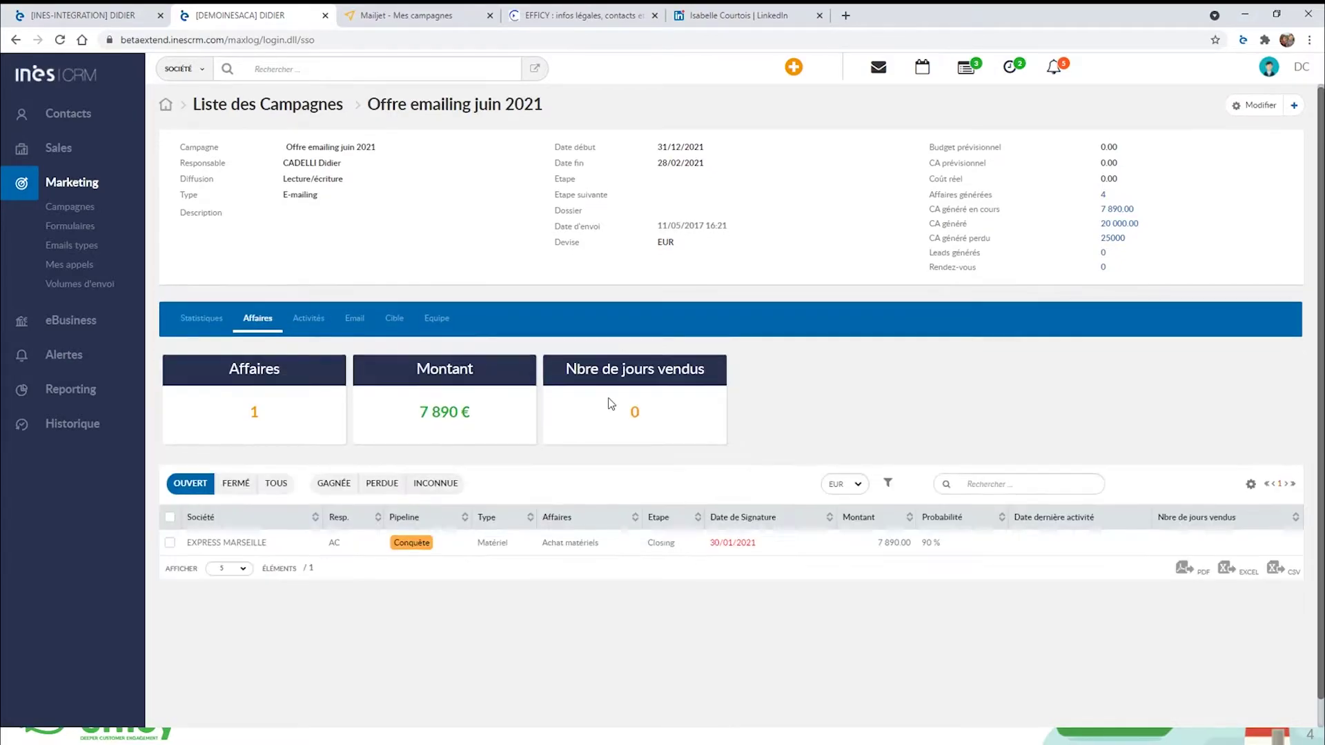
scroll(455, 432, "down", 1)
left_click(278, 459)
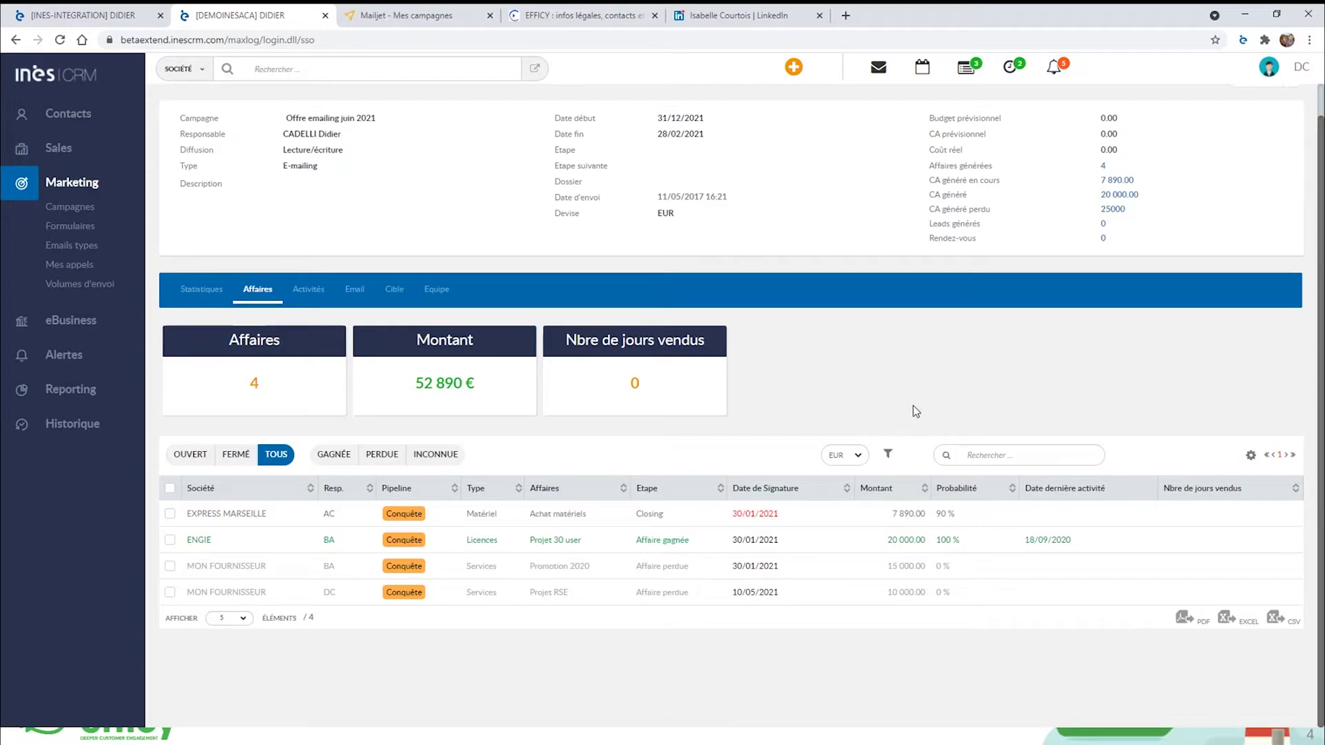
left_click(62, 208)
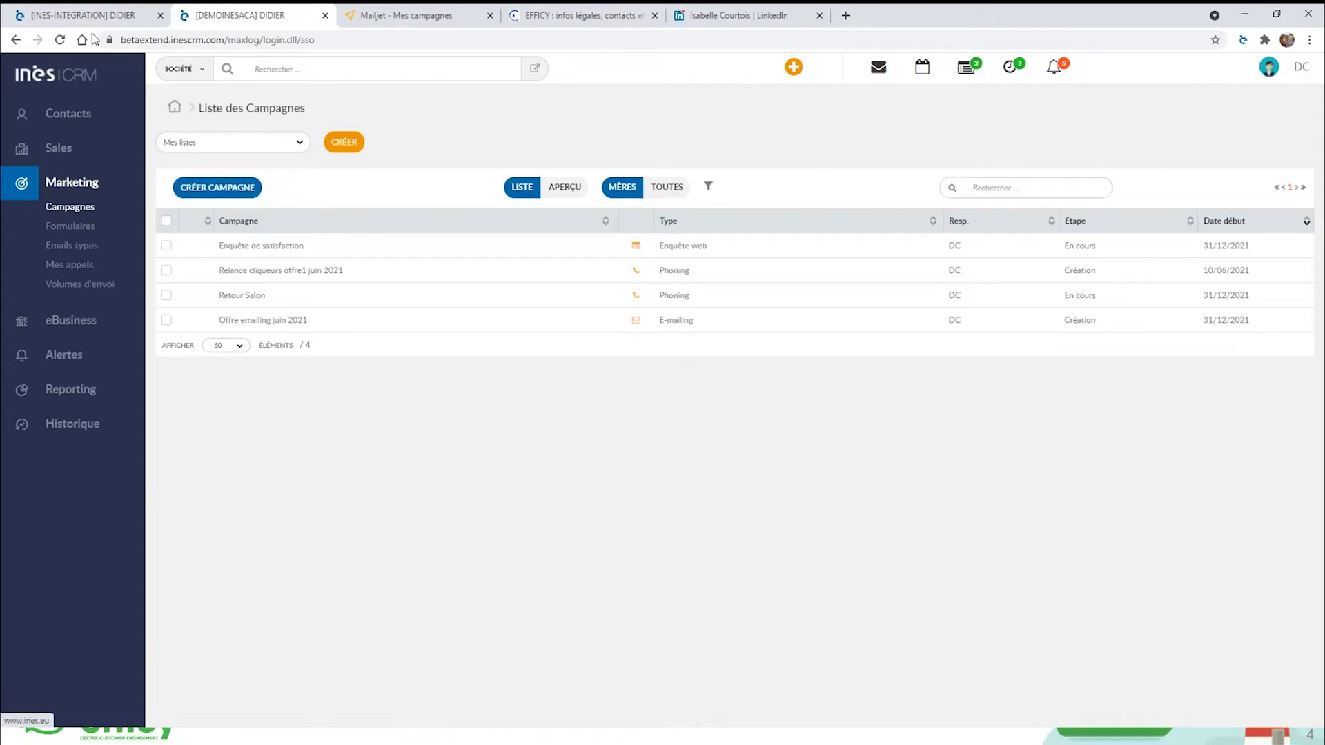
In the other INES CRM instance, start a new campaign named 'mailjet news'.
left_click(90, 15)
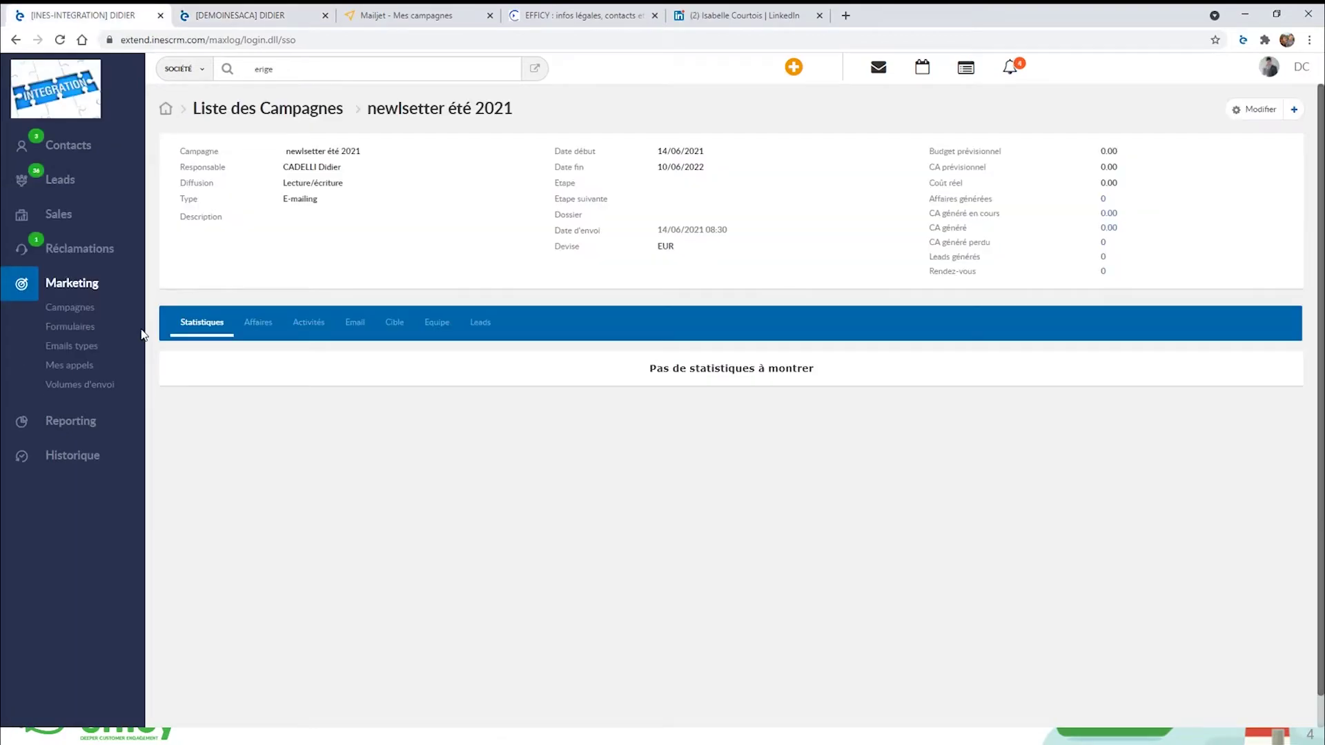
left_click(69, 310)
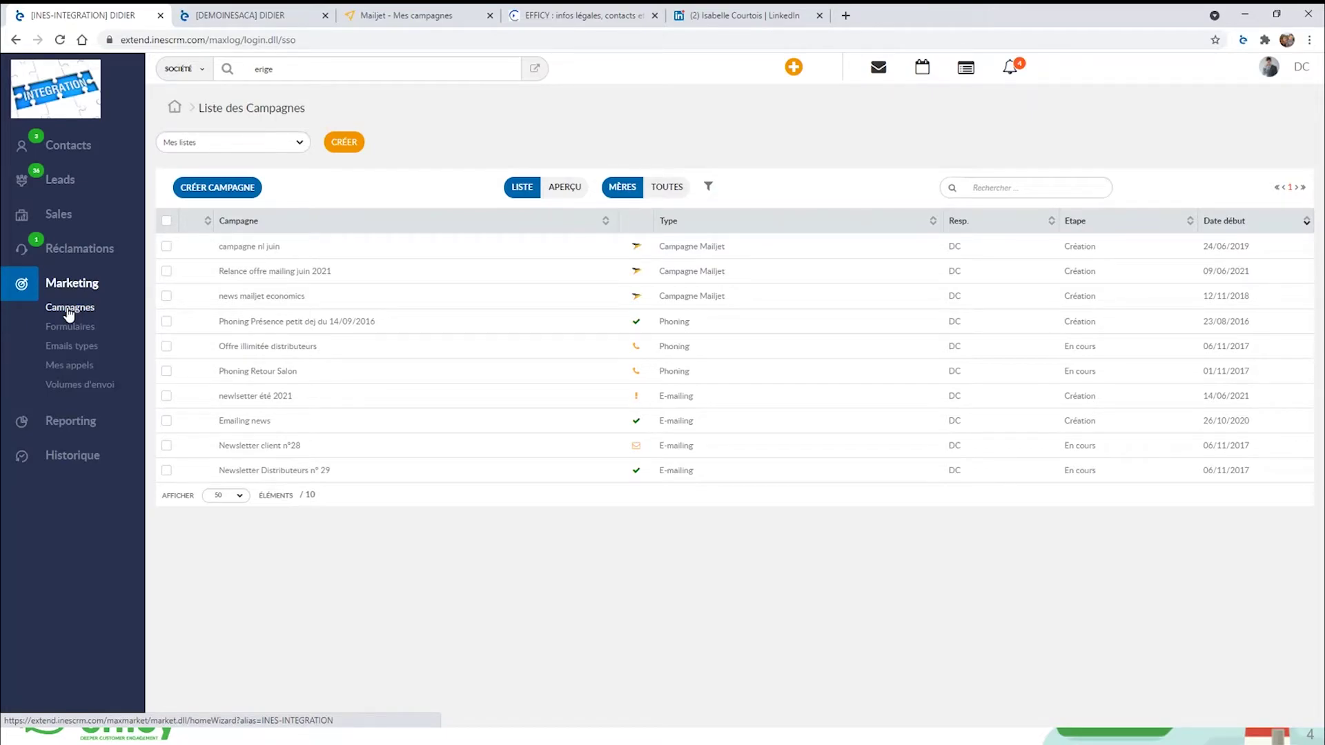
left_click(206, 186)
left_click(375, 263)
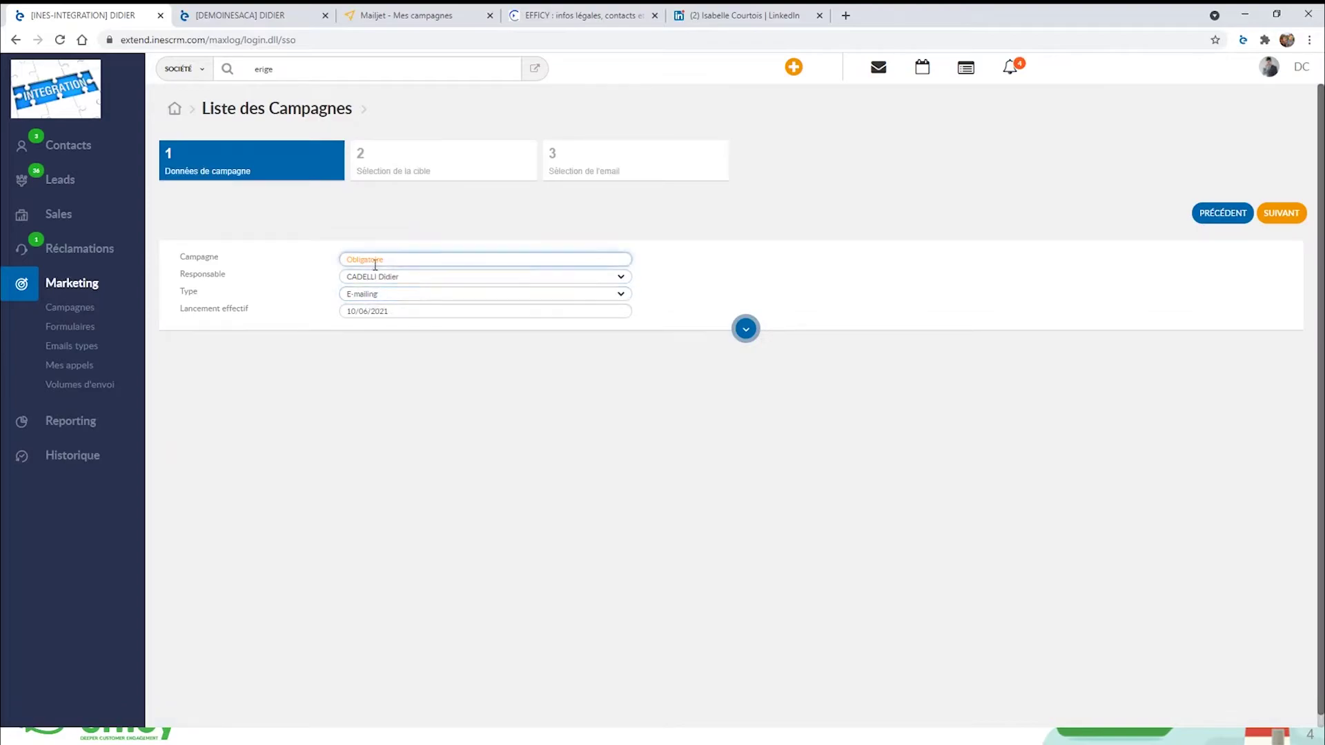
type("mailjet news")
Make it a Campagne Mailjet launching 15/06/2021, targeted at CIBLE MAILJET, up to the sending step.
left_click(399, 294)
scroll(418, 345, "down", 1)
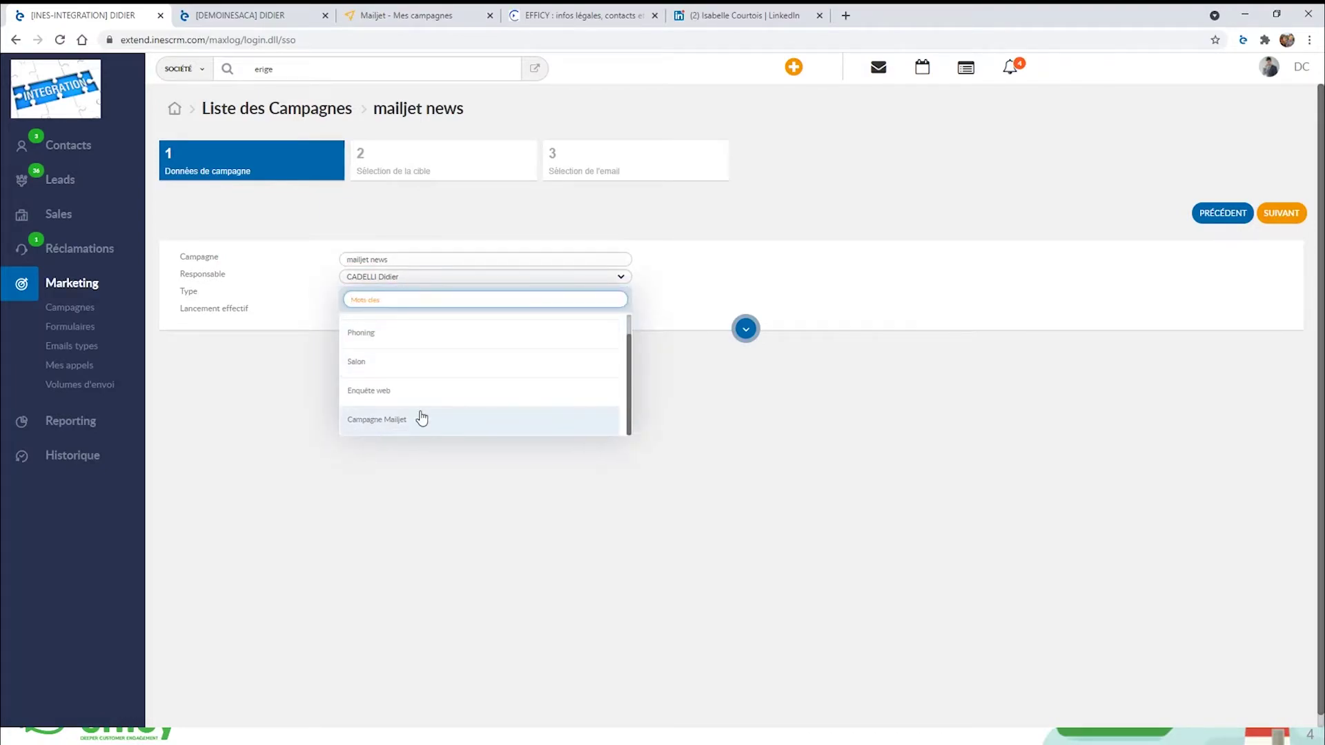
left_click(364, 427)
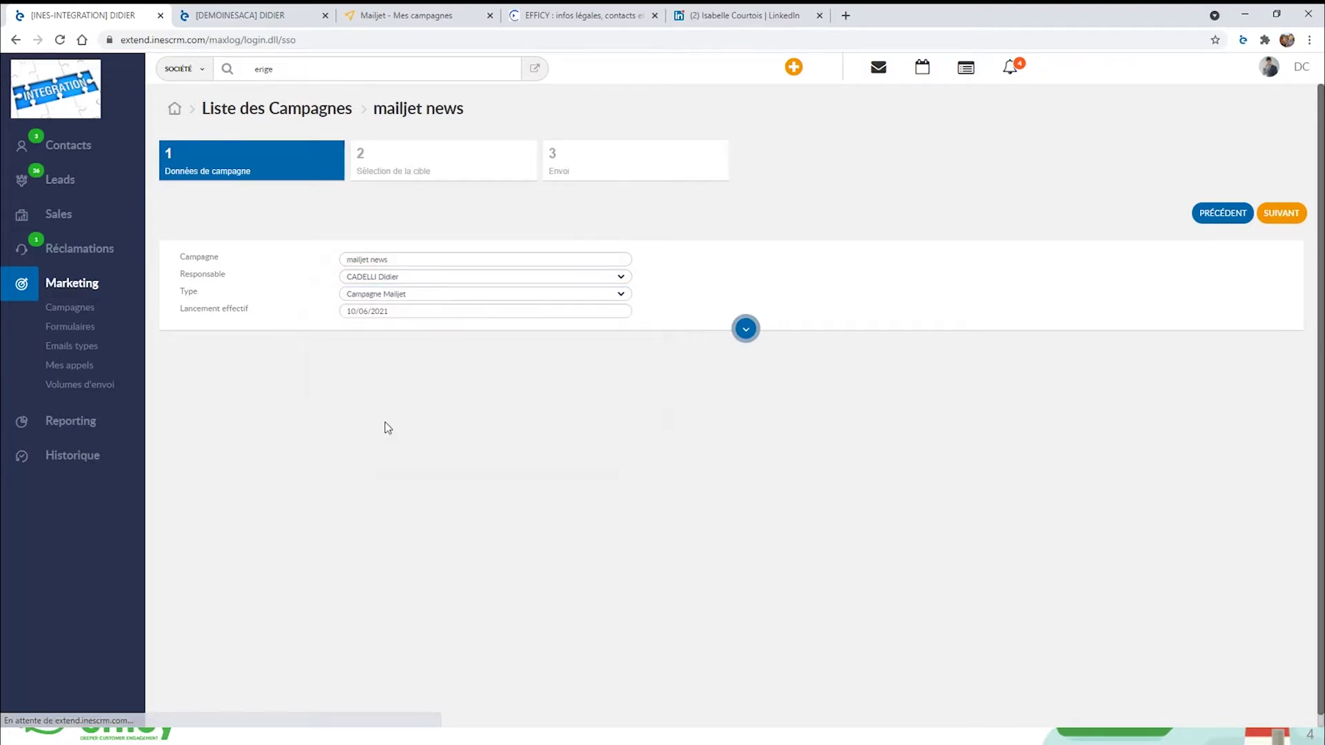
left_click(383, 312)
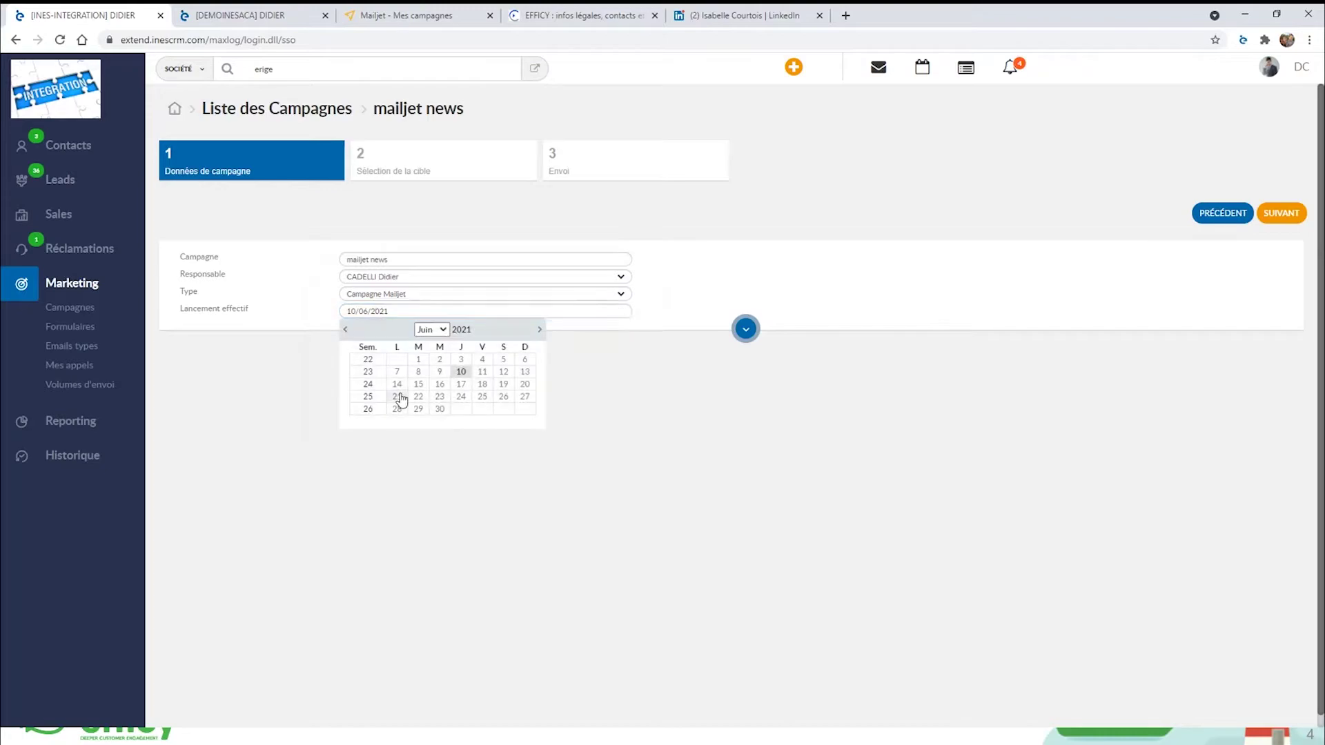
left_click(416, 386)
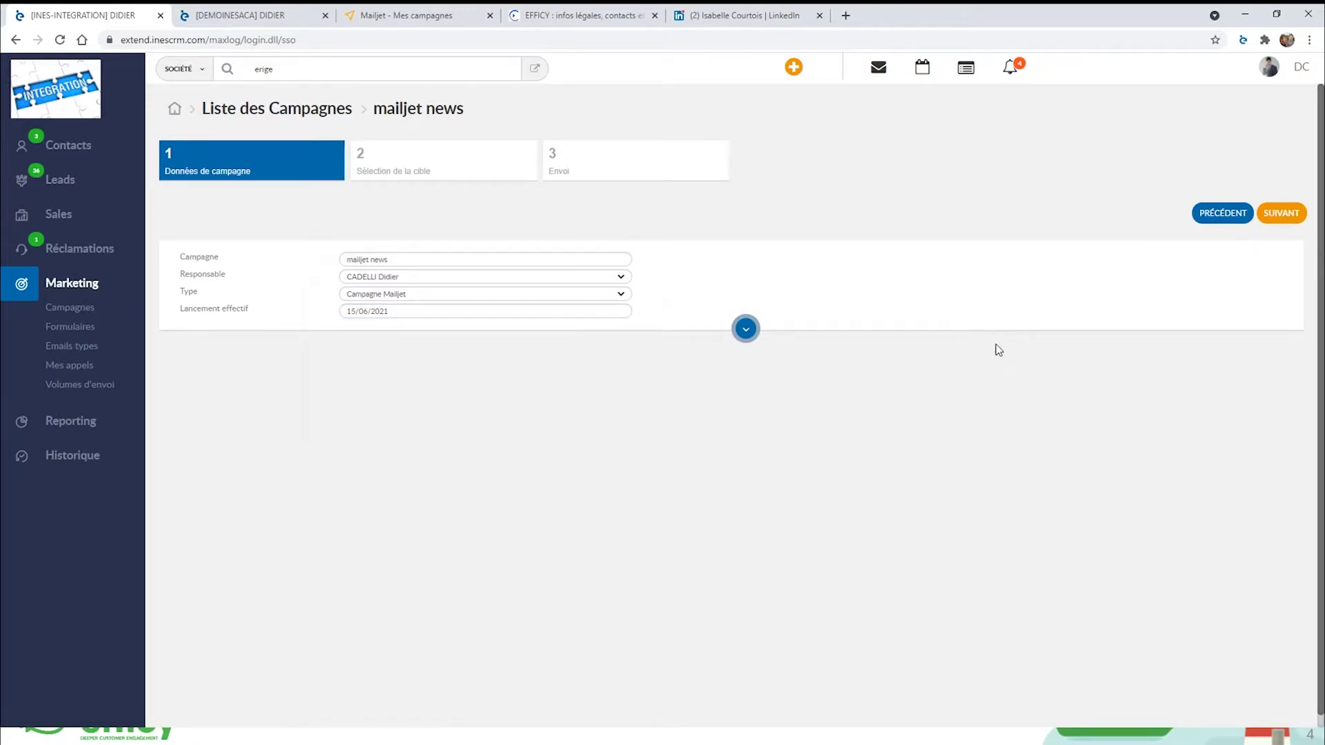
left_click(1281, 222)
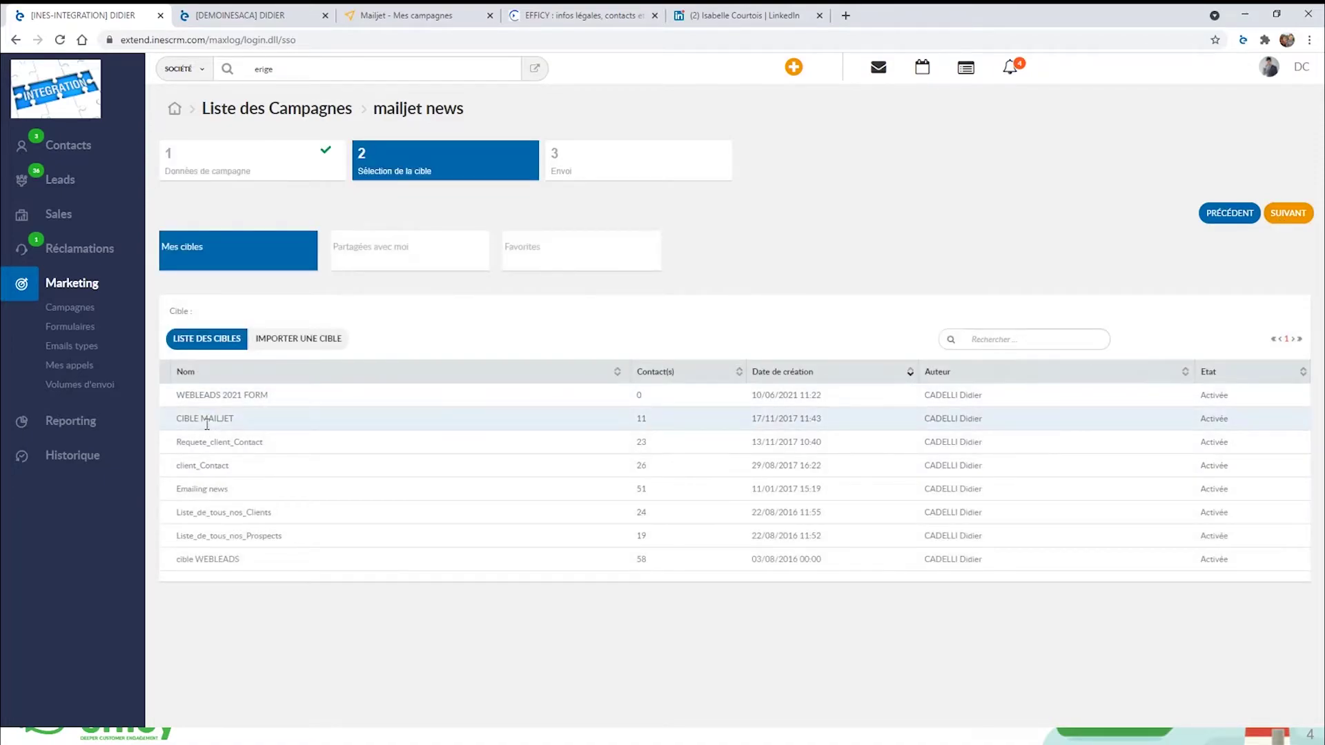
left_click(479, 425)
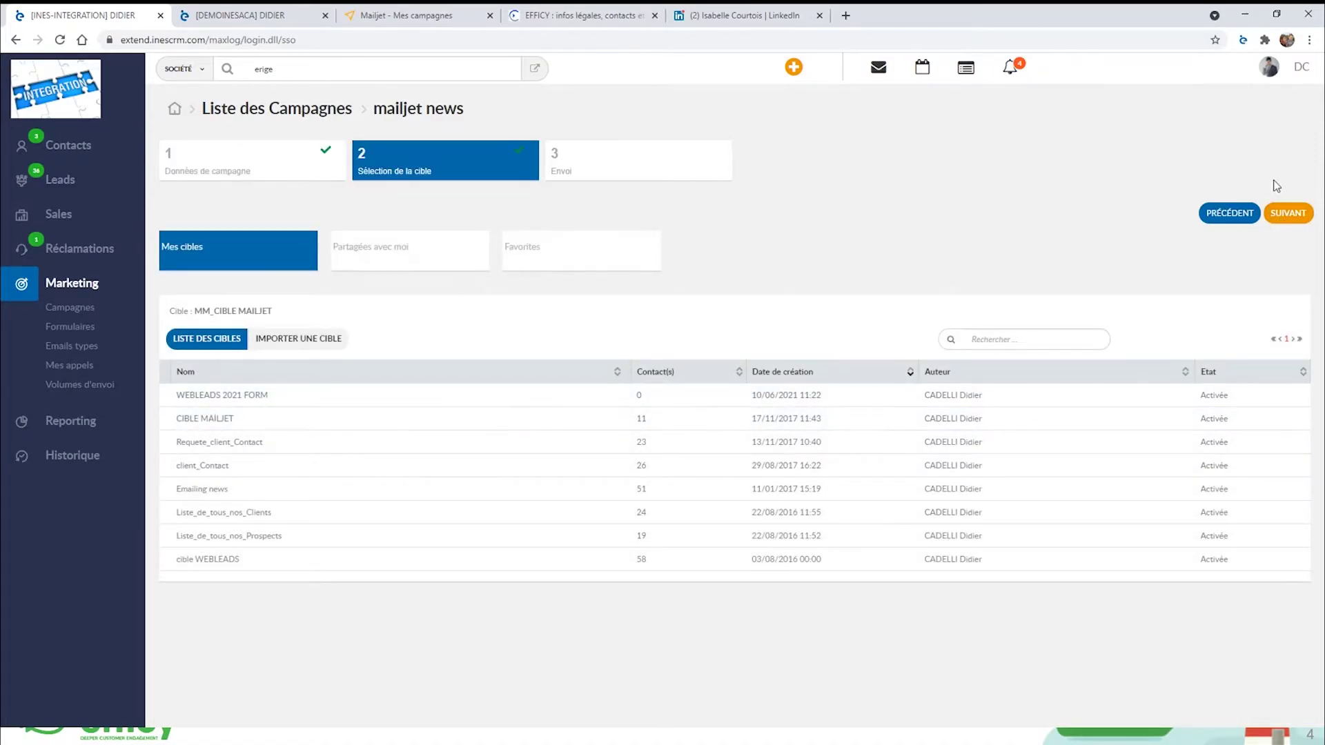
left_click(1293, 217)
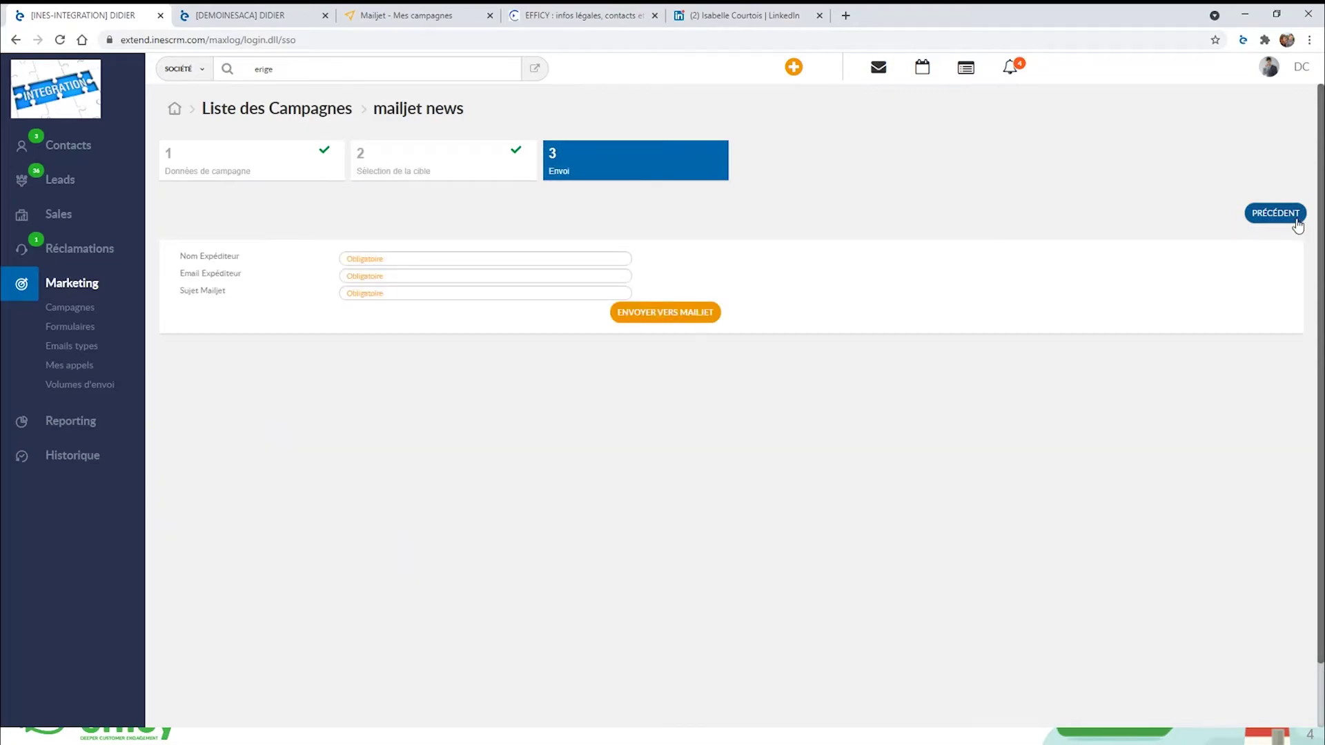
Enter sender name 'News', the newsletter sender e-mail, and Mailjet subject '>Newsl été'.
left_click(368, 259)
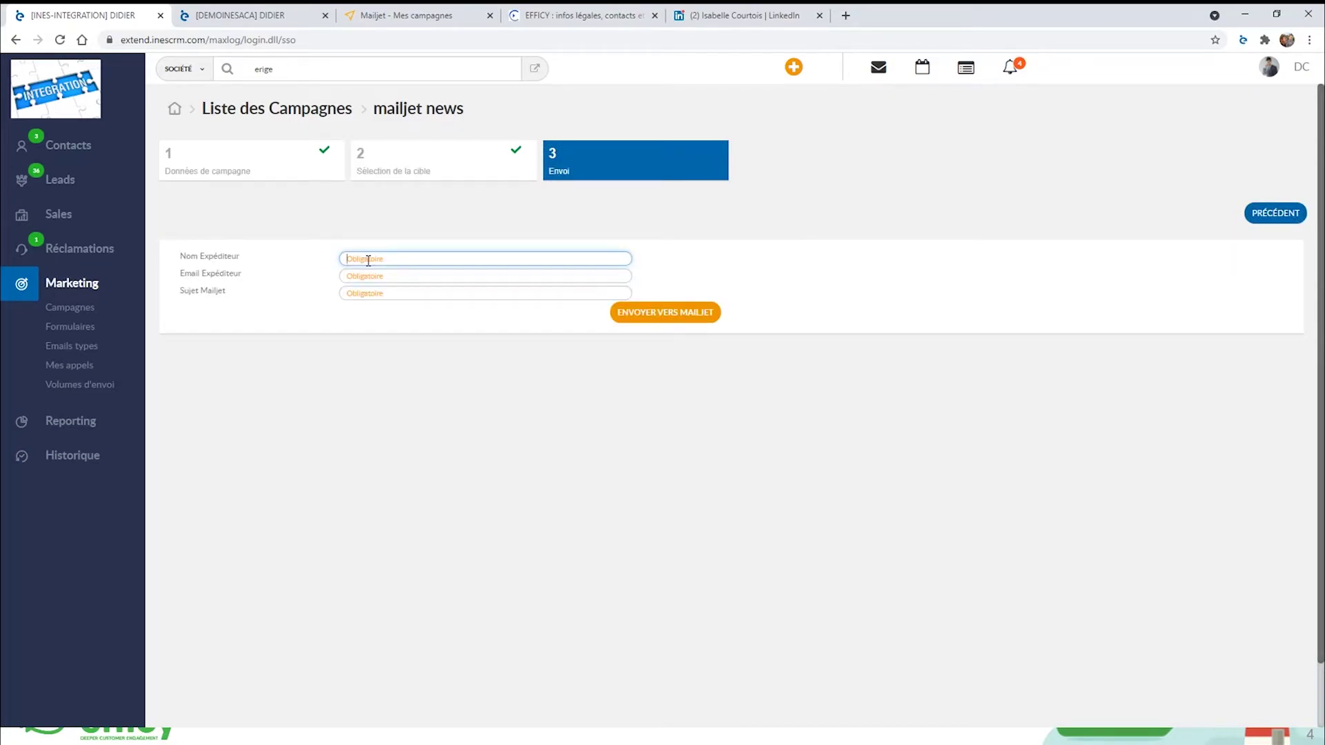
type("N")
key("BackSpace")
type("News")
key("Tab")
key("Tab")
type(">Newsl été")
Send the campaign to Mailjet and check the confirmation message.
left_click(665, 312)
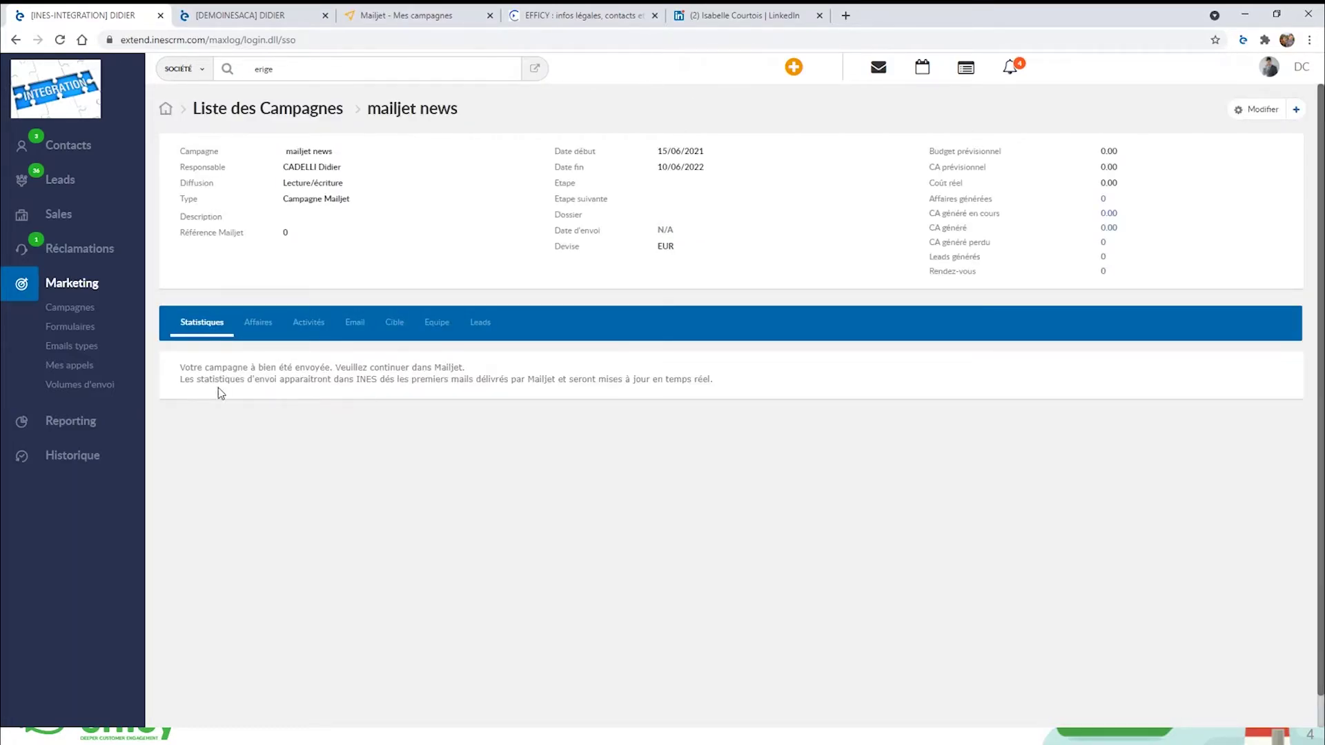
left_click_drag(181, 368, 711, 373)
left_click(711, 373)
In Mailjet's Mes campagnes list, open mailjet news and choose Modifier l'email.
left_click(396, 22)
left_click(387, 69)
left_click(392, 103)
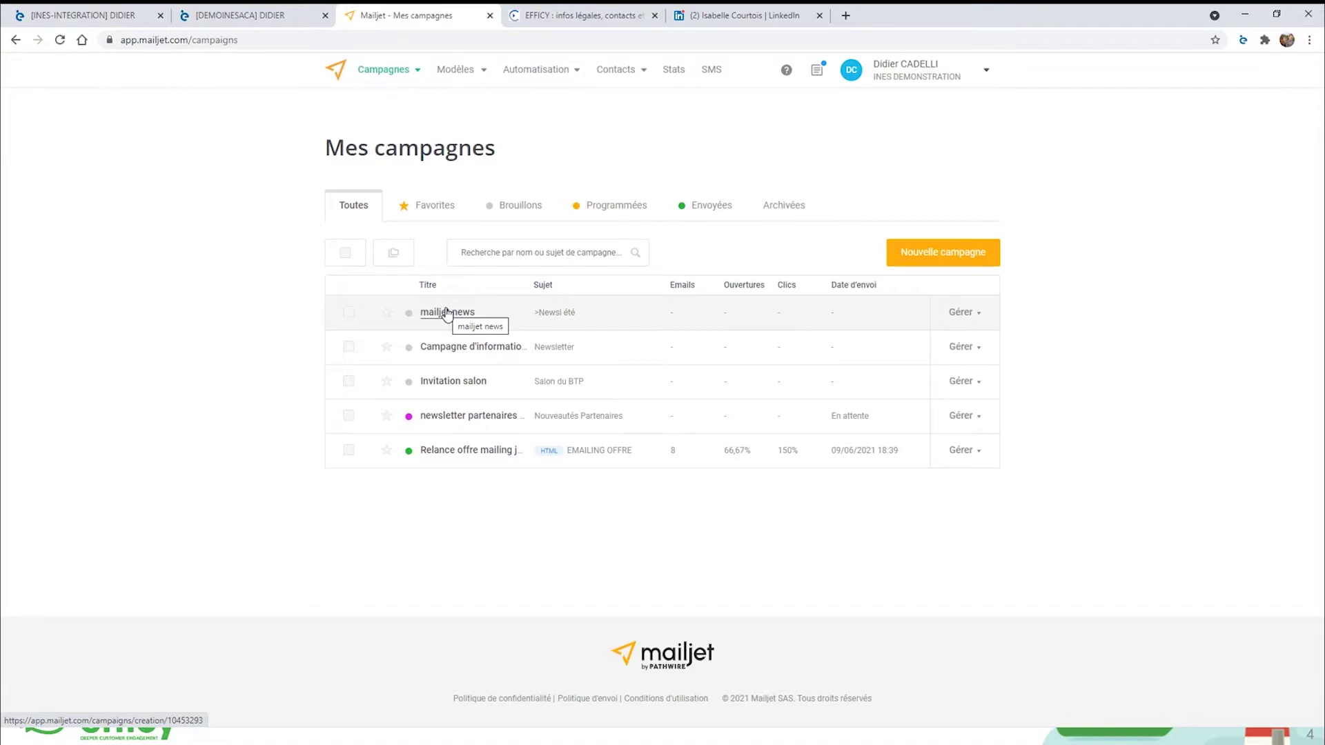
left_click(450, 313)
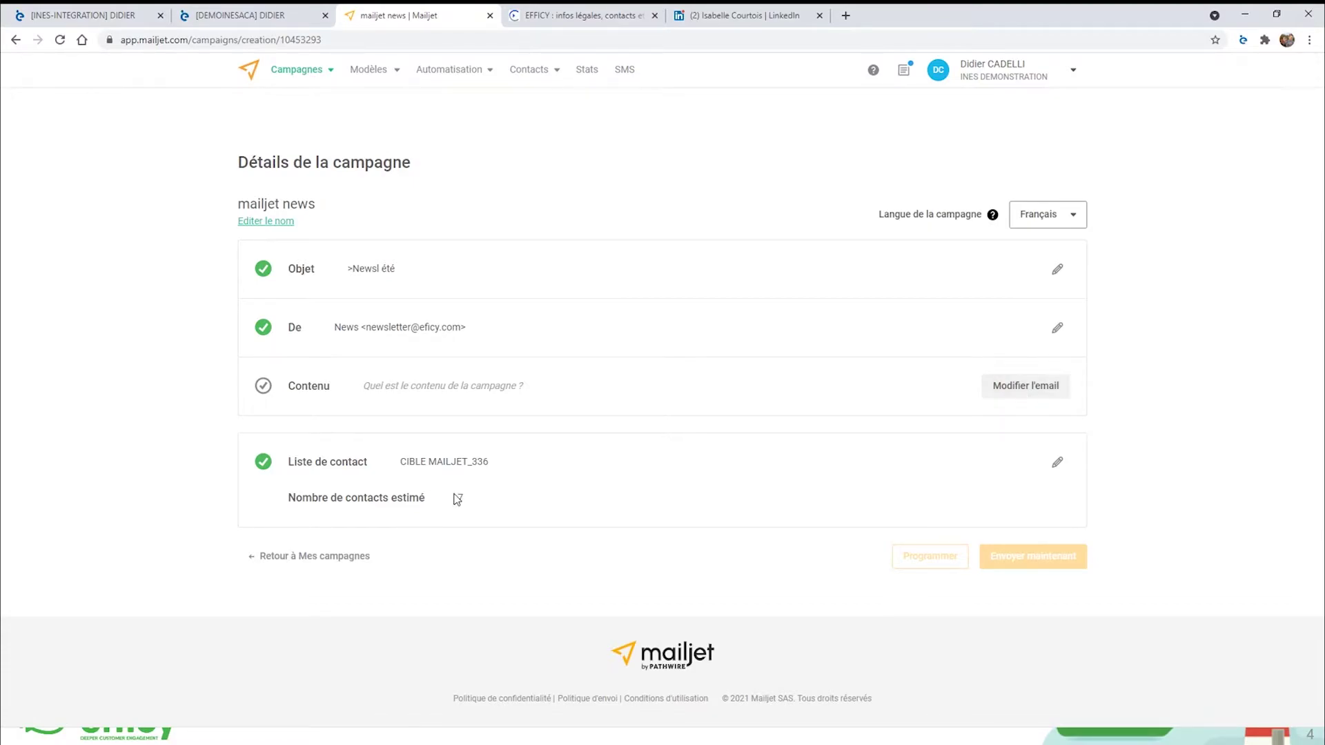
left_click(1033, 382)
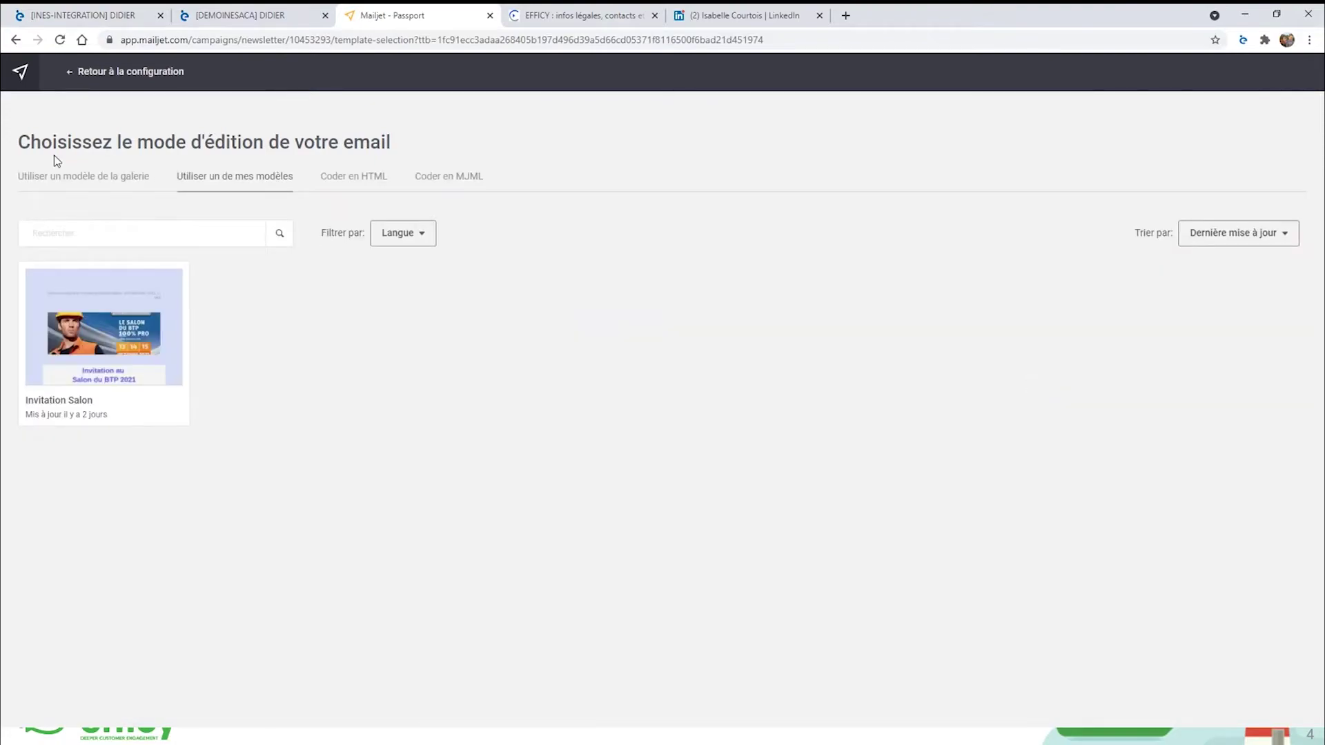
Apply the Zoom 1 newsletter template from the Mailjet gallery.
left_click(71, 181)
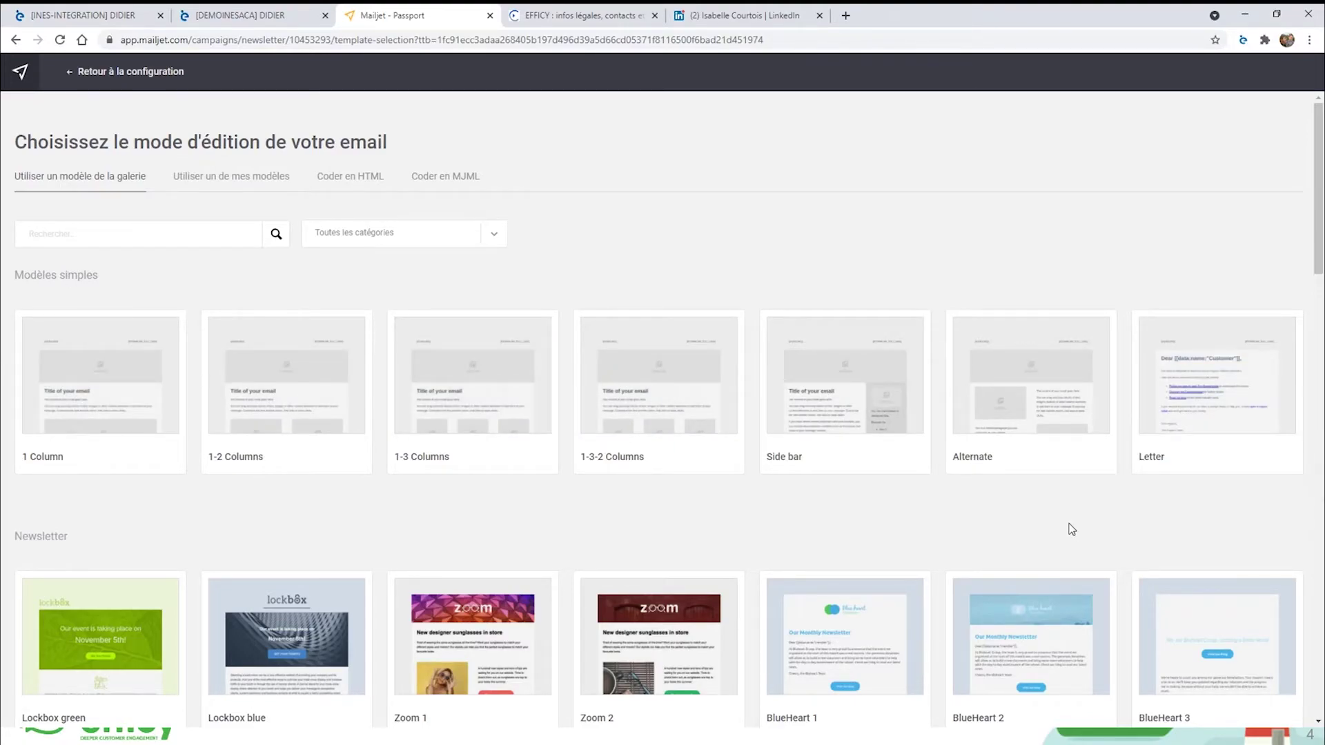
scroll(1021, 449, "down", 1)
scroll(1085, 517, "down", 1)
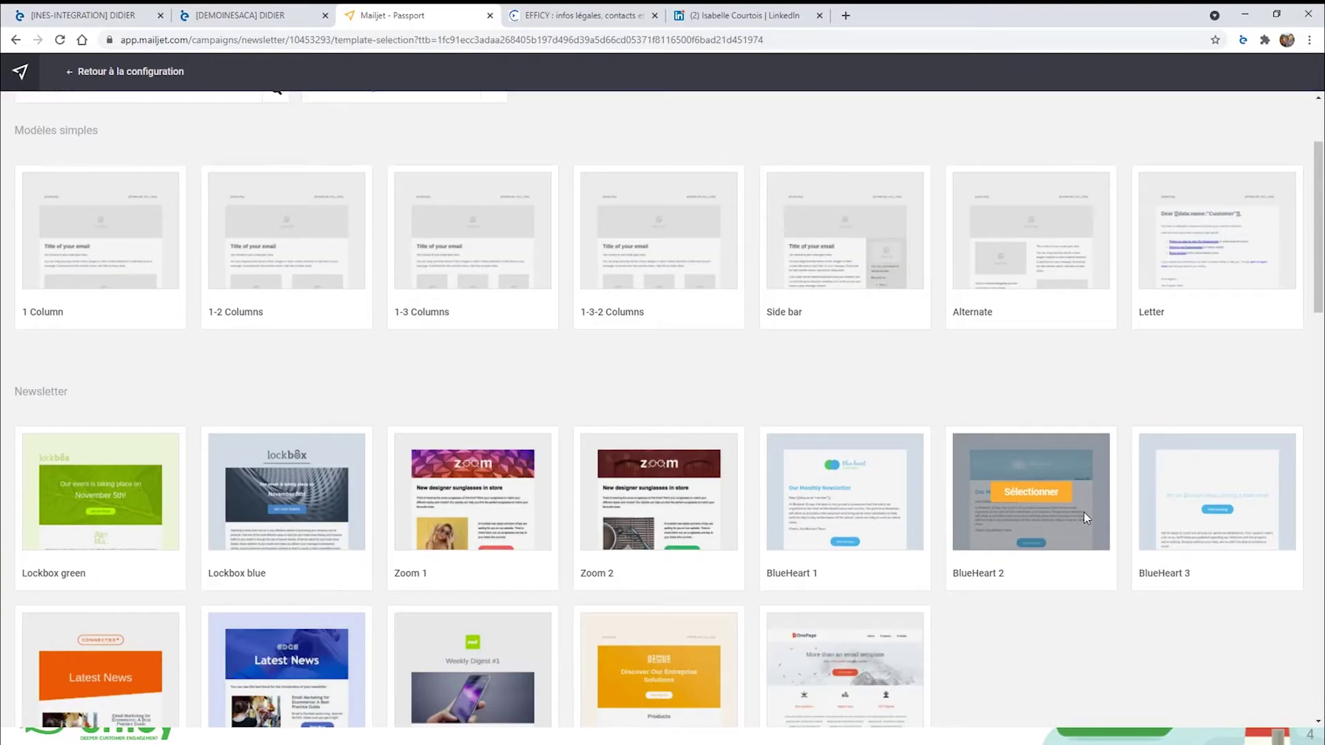
scroll(1086, 517, "down", 2)
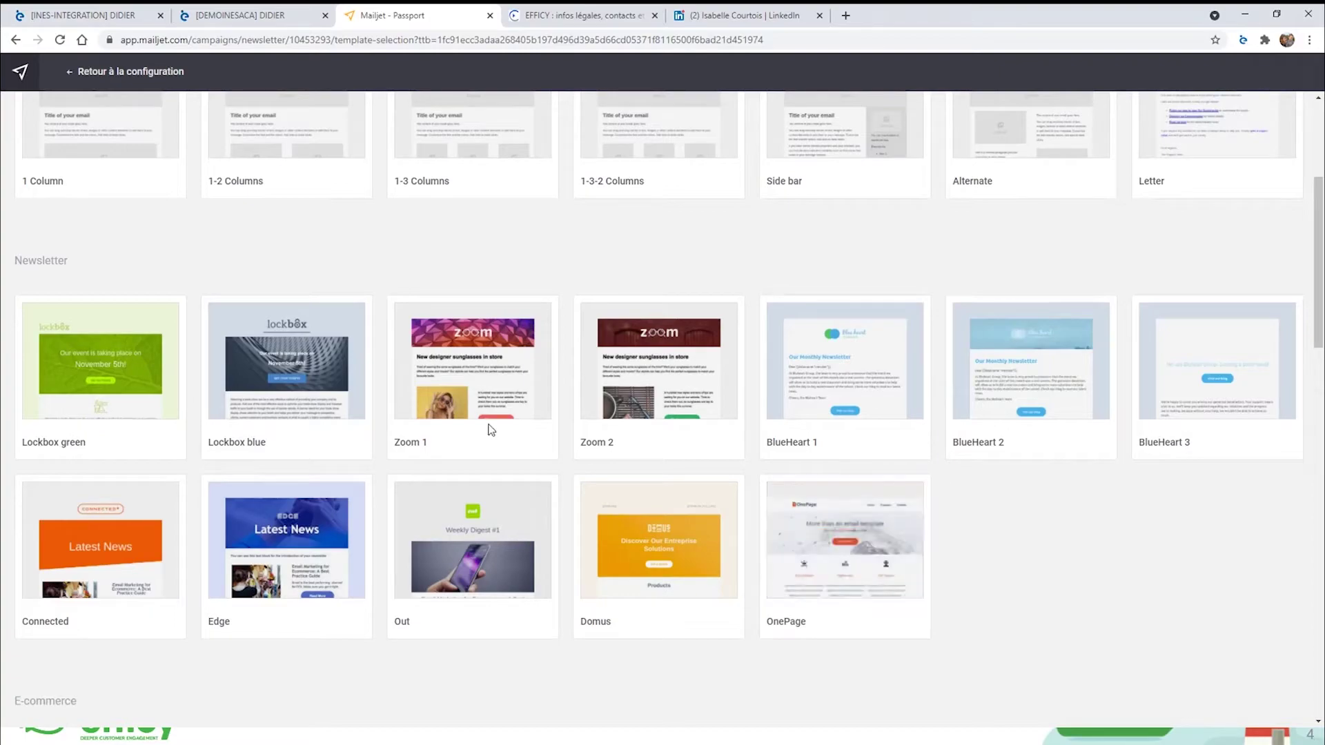
left_click(476, 361)
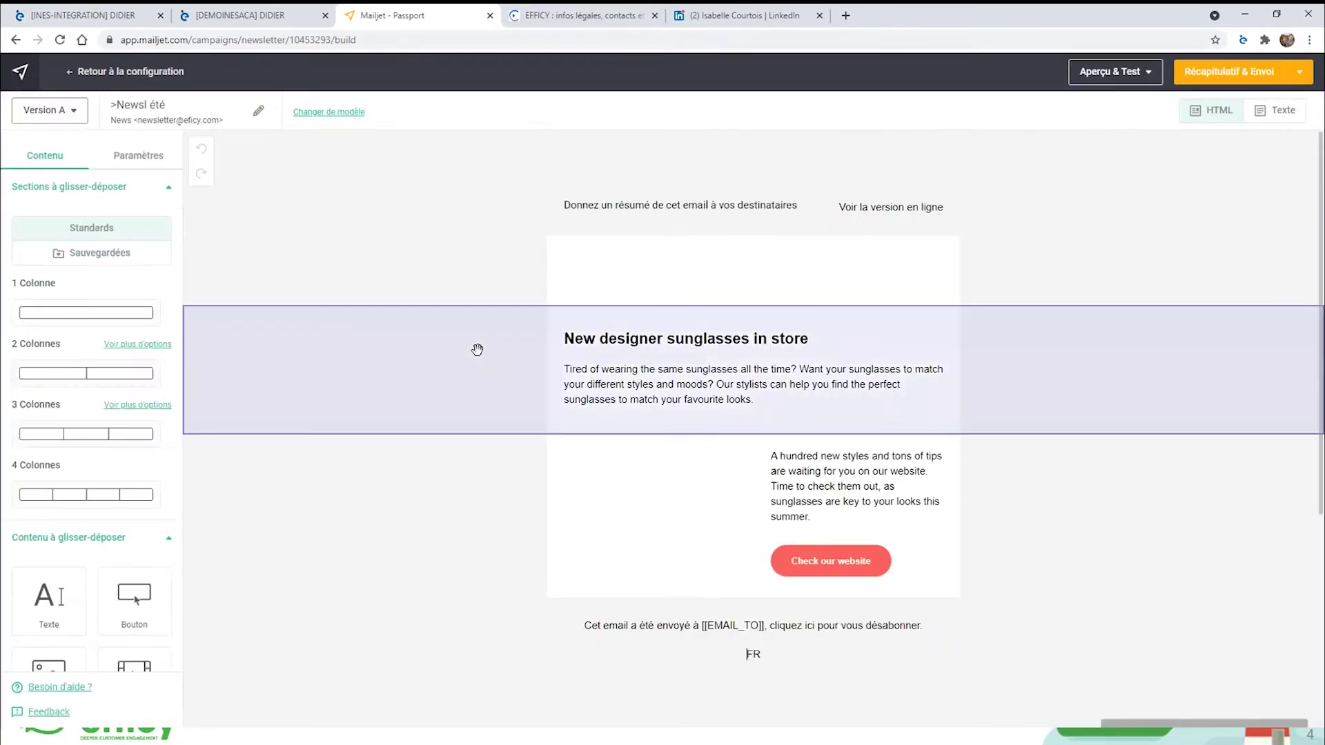
Move a content block and edit the 'New designer sunglasses' article title and image.
left_click_drag(625, 417, 593, 276)
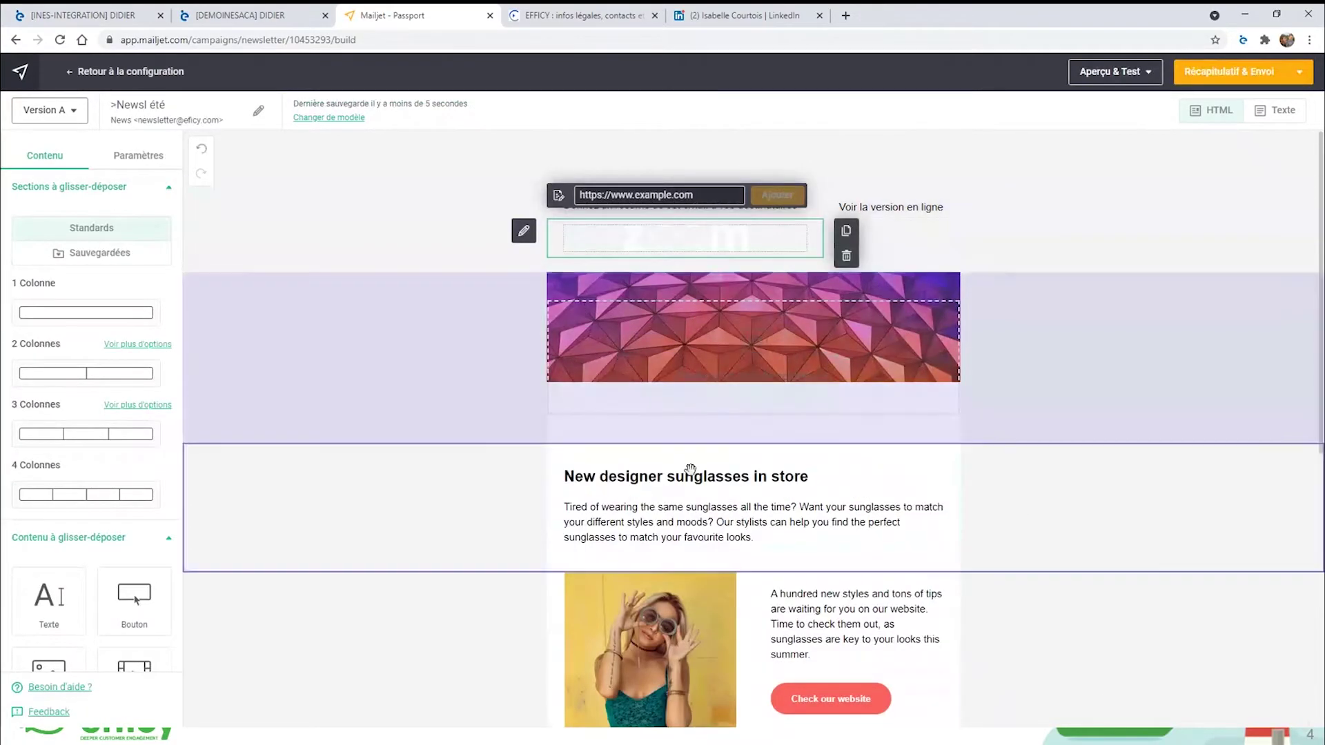
left_click(690, 476)
left_click(641, 621)
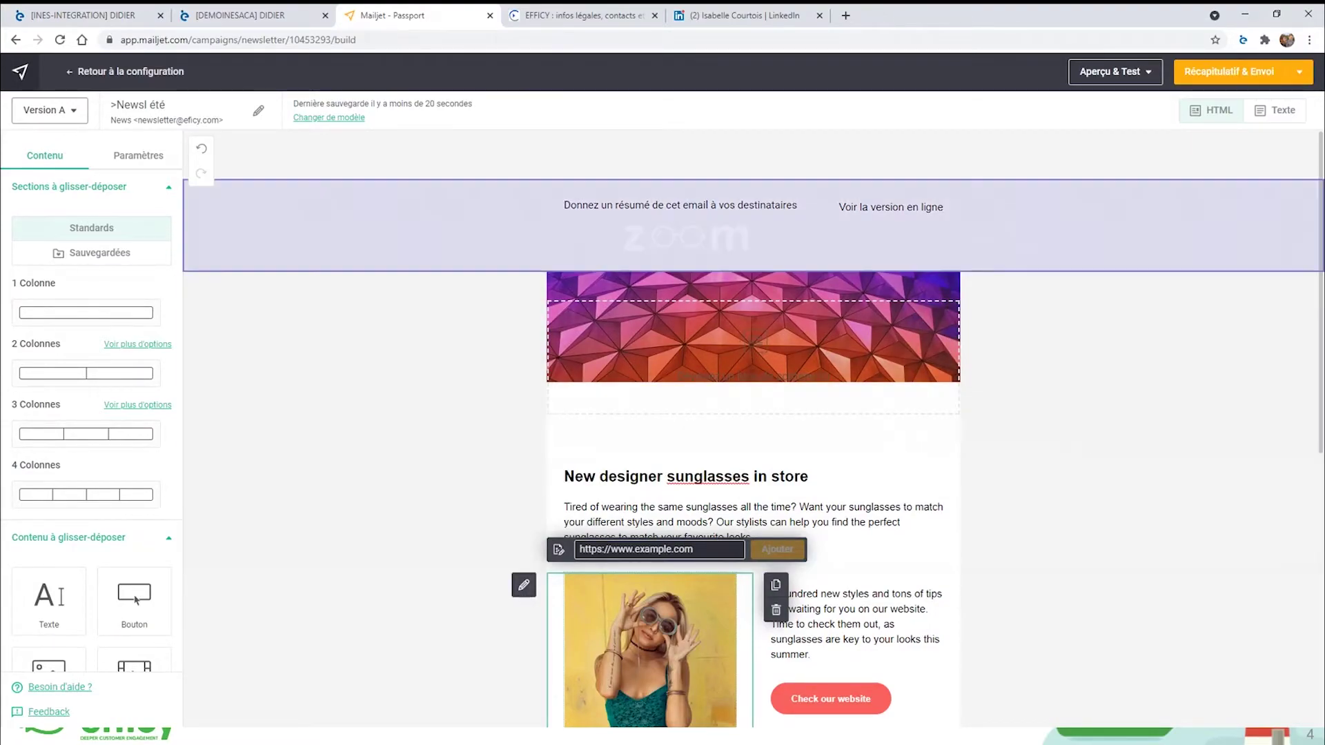
Preview the email in both Ordinateur and Mobile views.
left_click(1106, 72)
left_click(1097, 111)
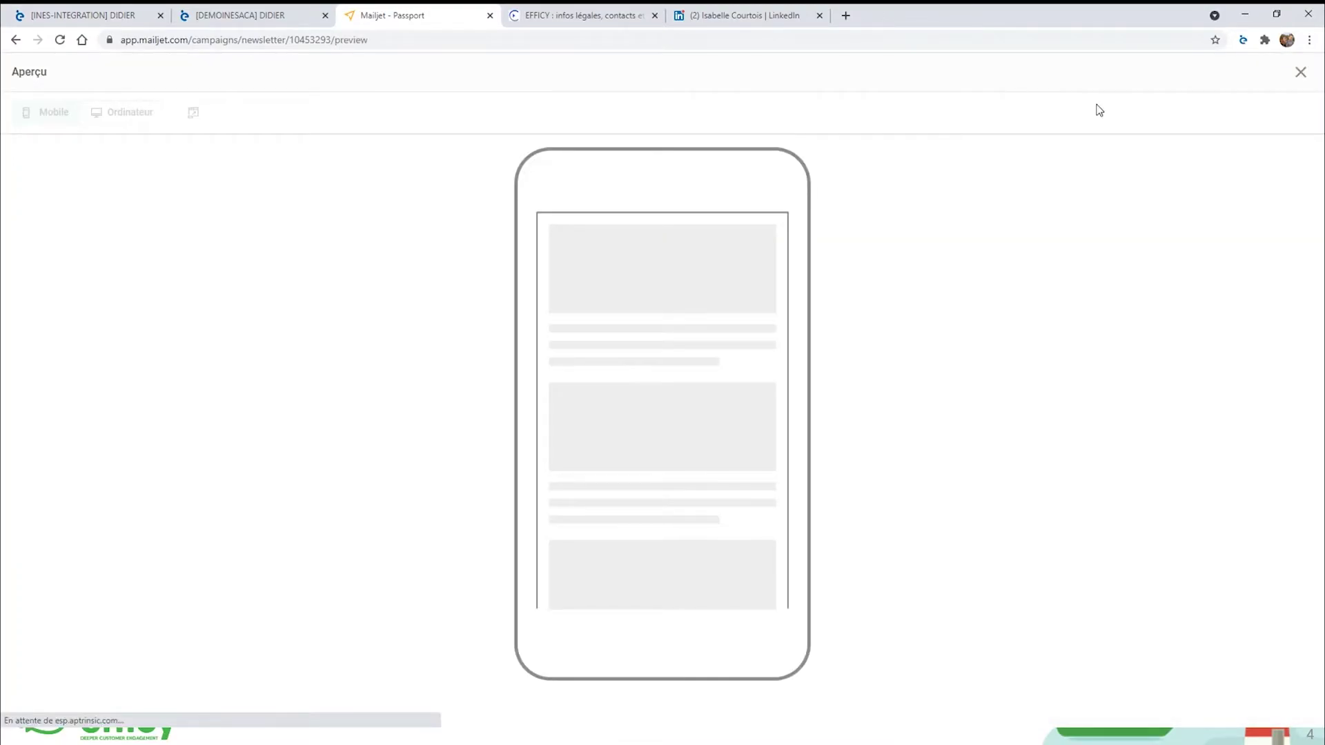
left_click(131, 116)
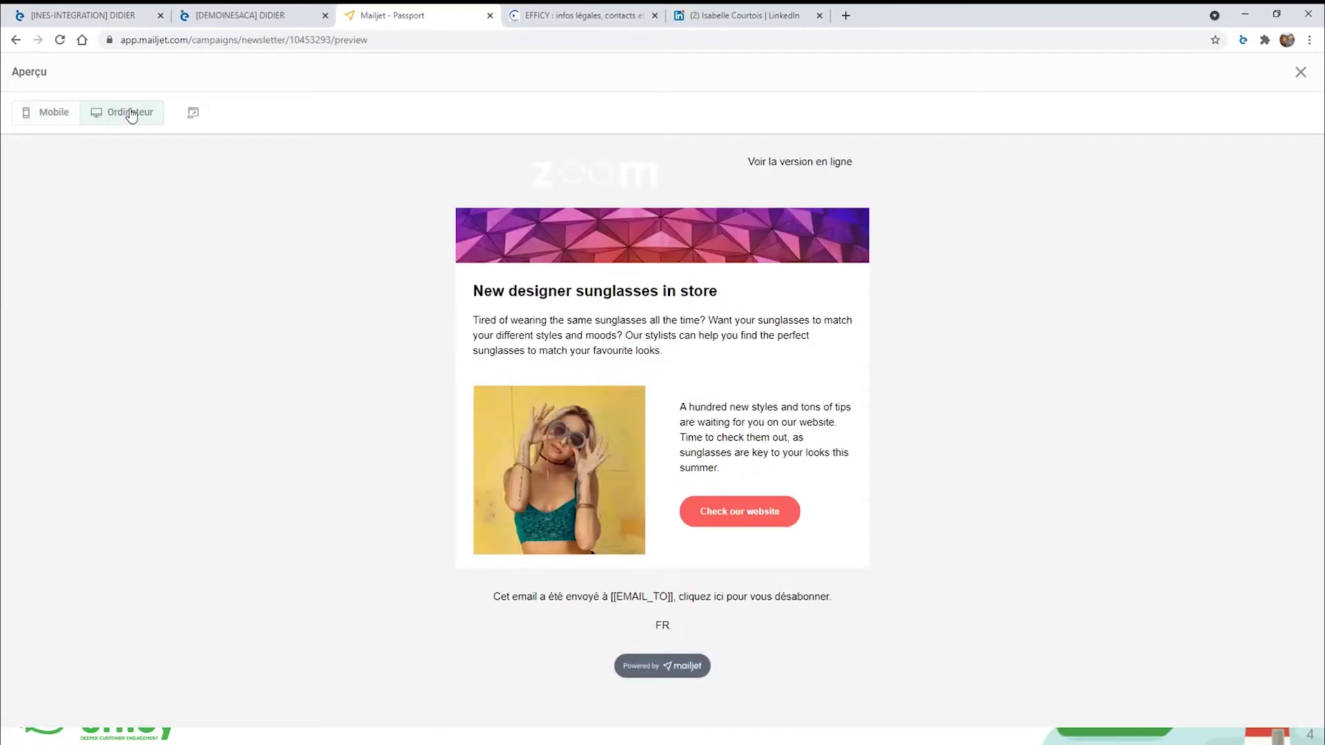
left_click(73, 121)
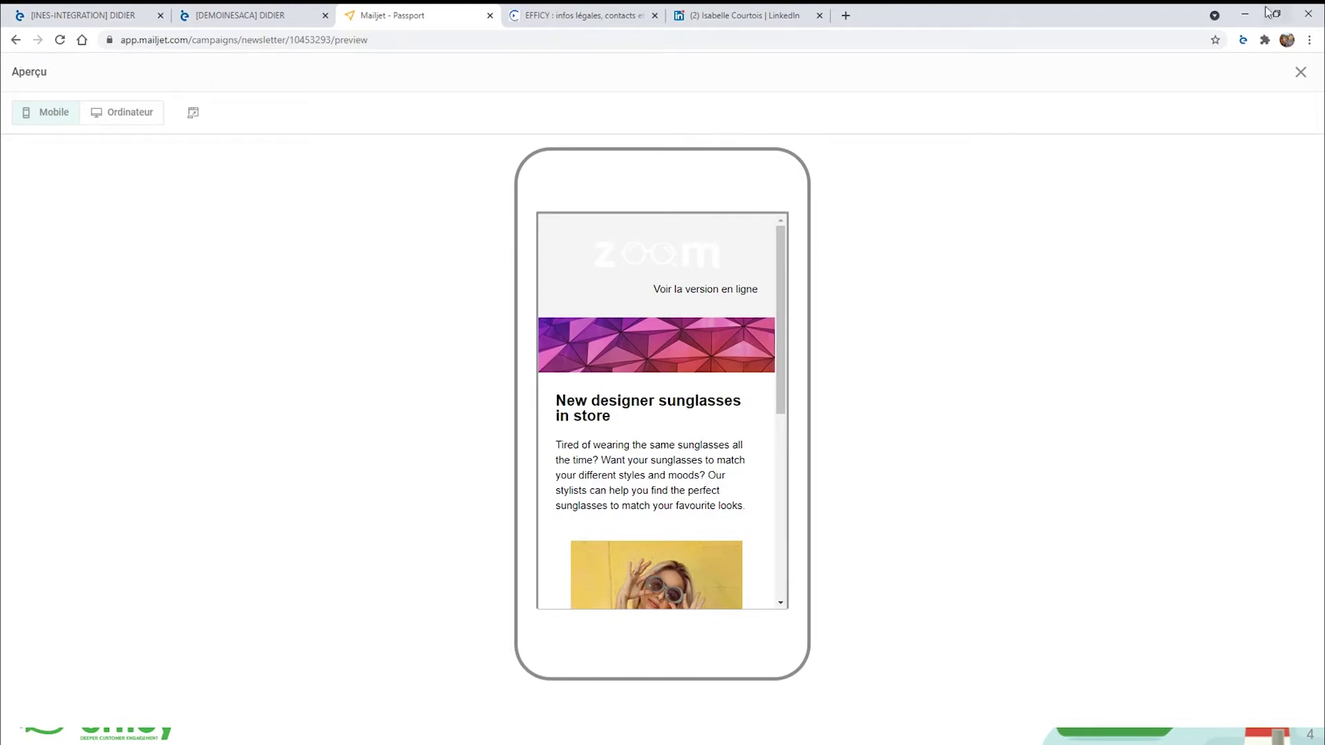
Close the preview and save the campaign from Récapitulatif & Envoi.
left_click(1301, 75)
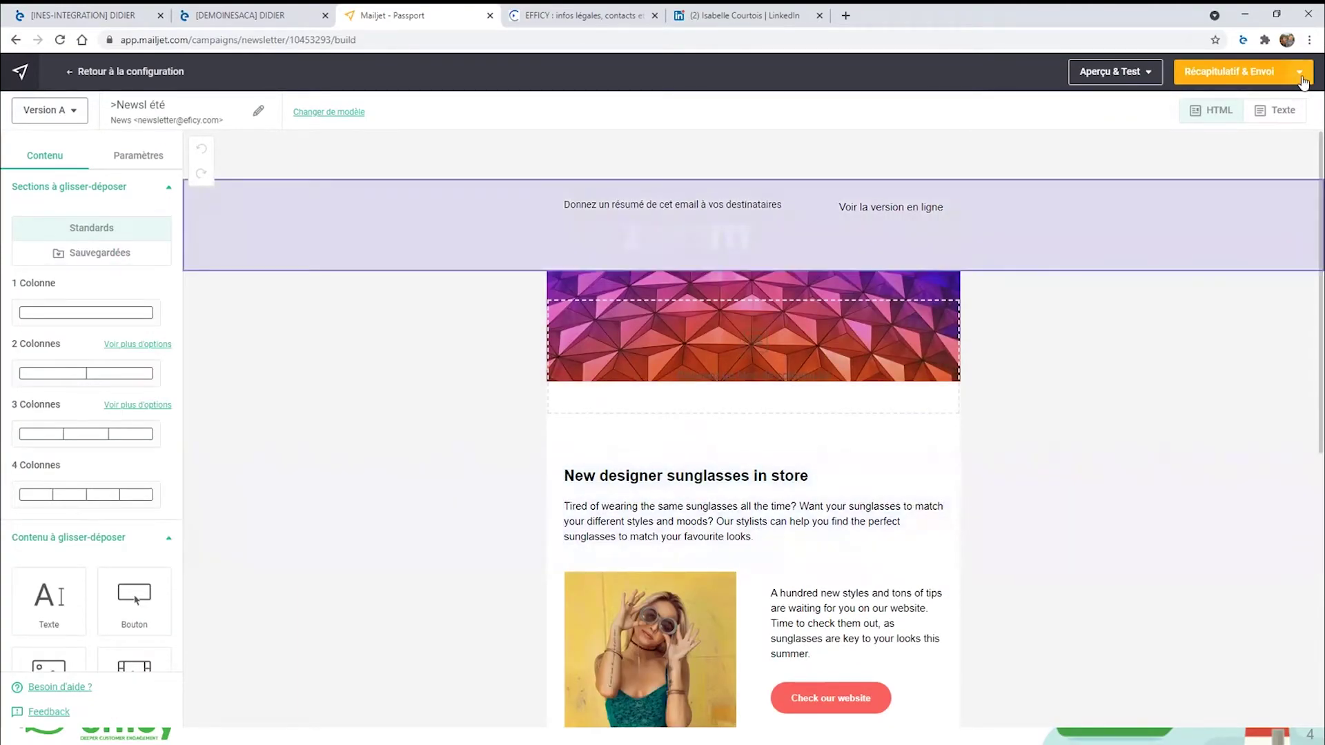
left_click(1301, 75)
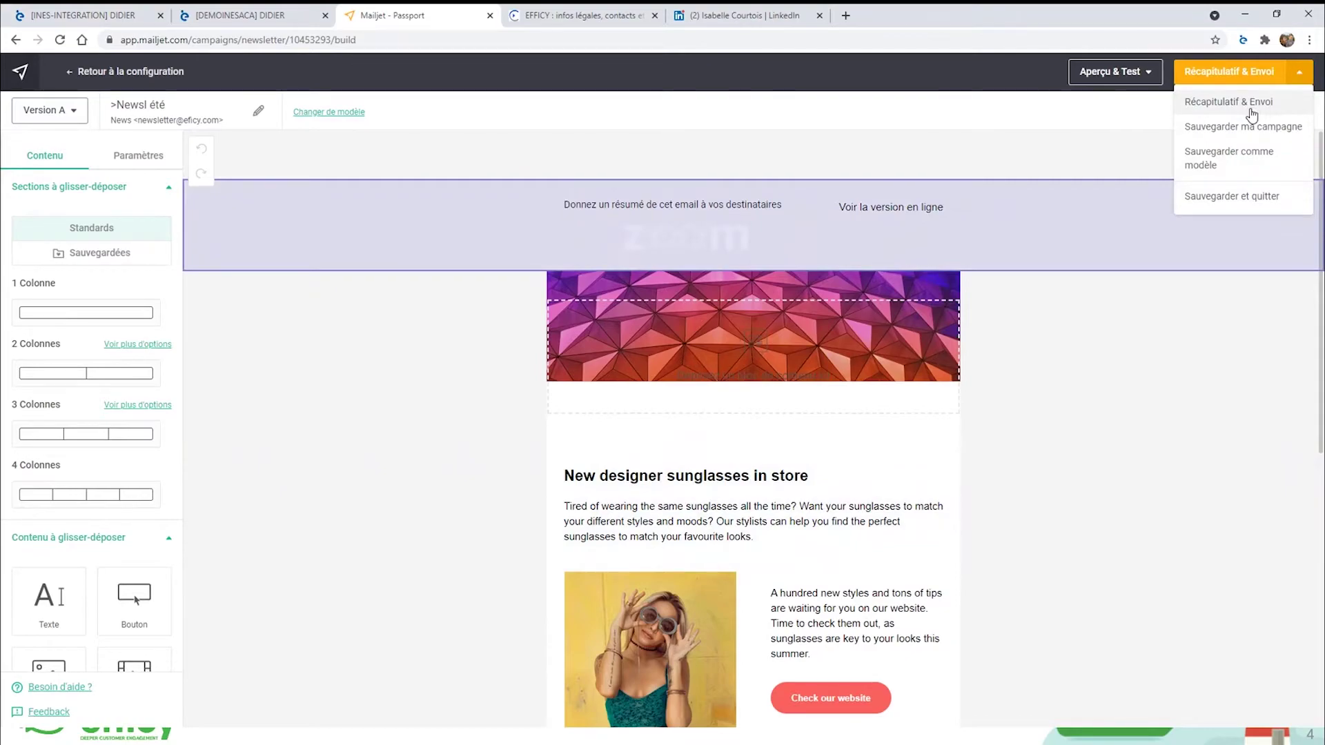
left_click(1240, 127)
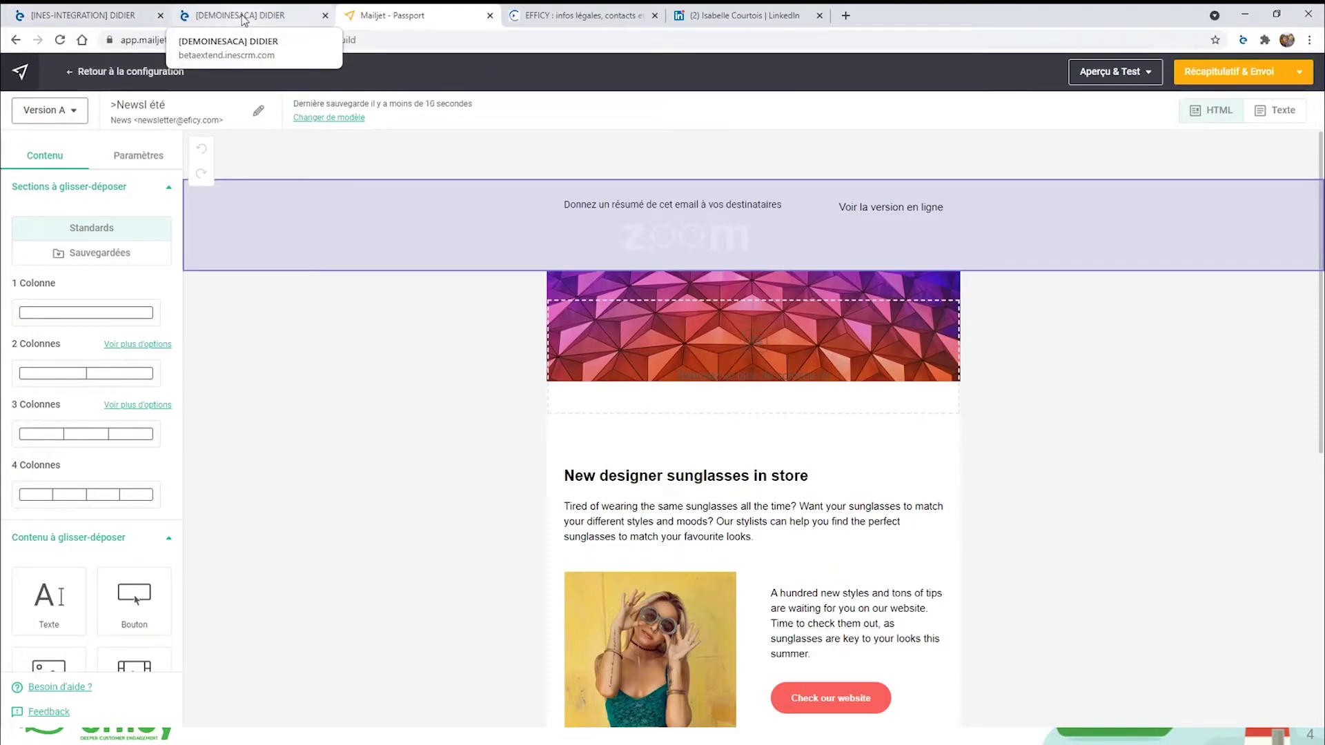
Open Relance offre mailing juin 2021 in INES and review its stats: 7 sent, 6 delivered, 50.0% opens.
left_click(90, 17)
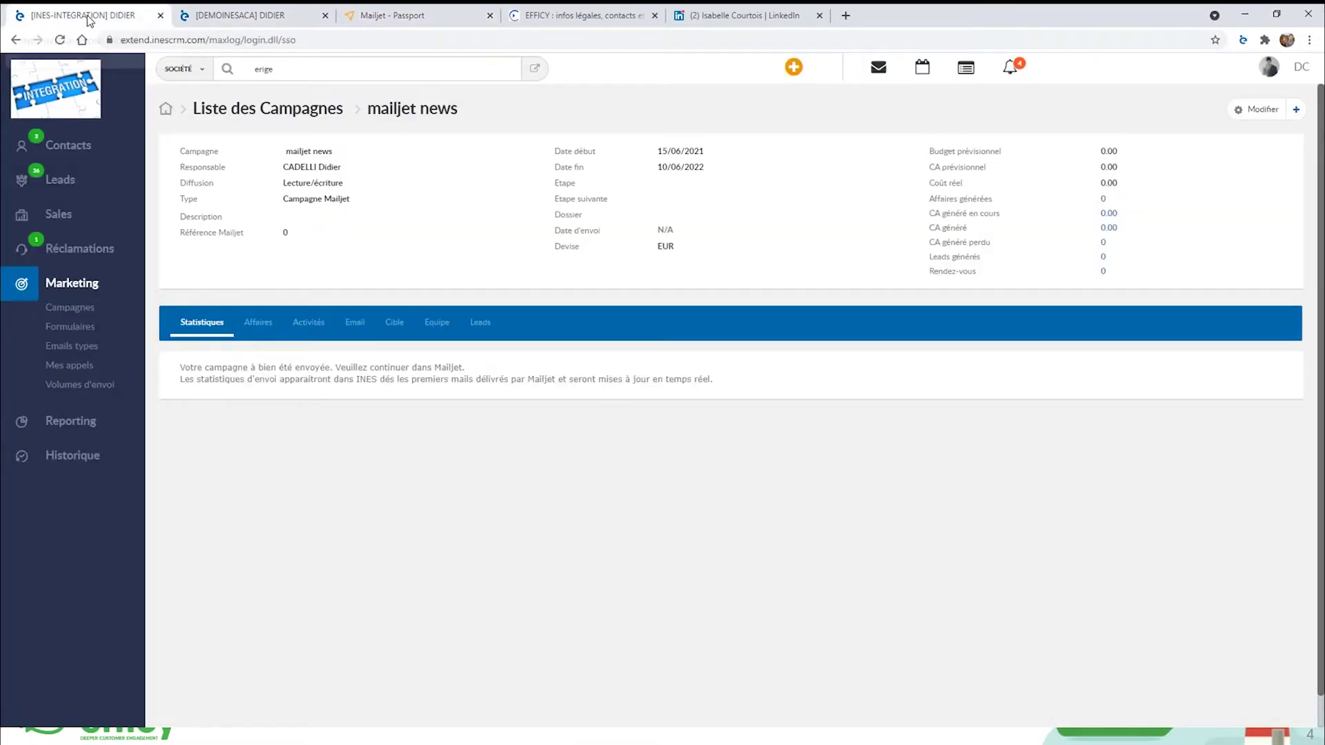
left_click(293, 112)
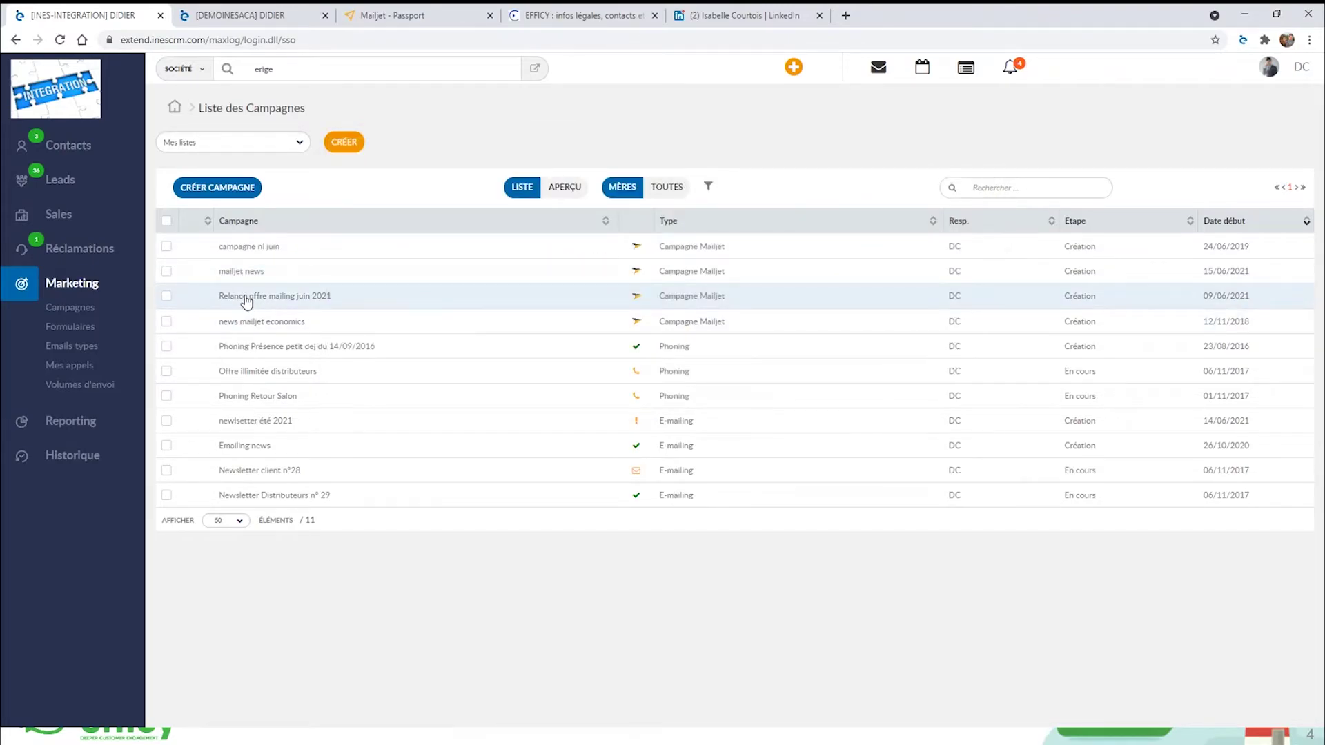
left_click(246, 301)
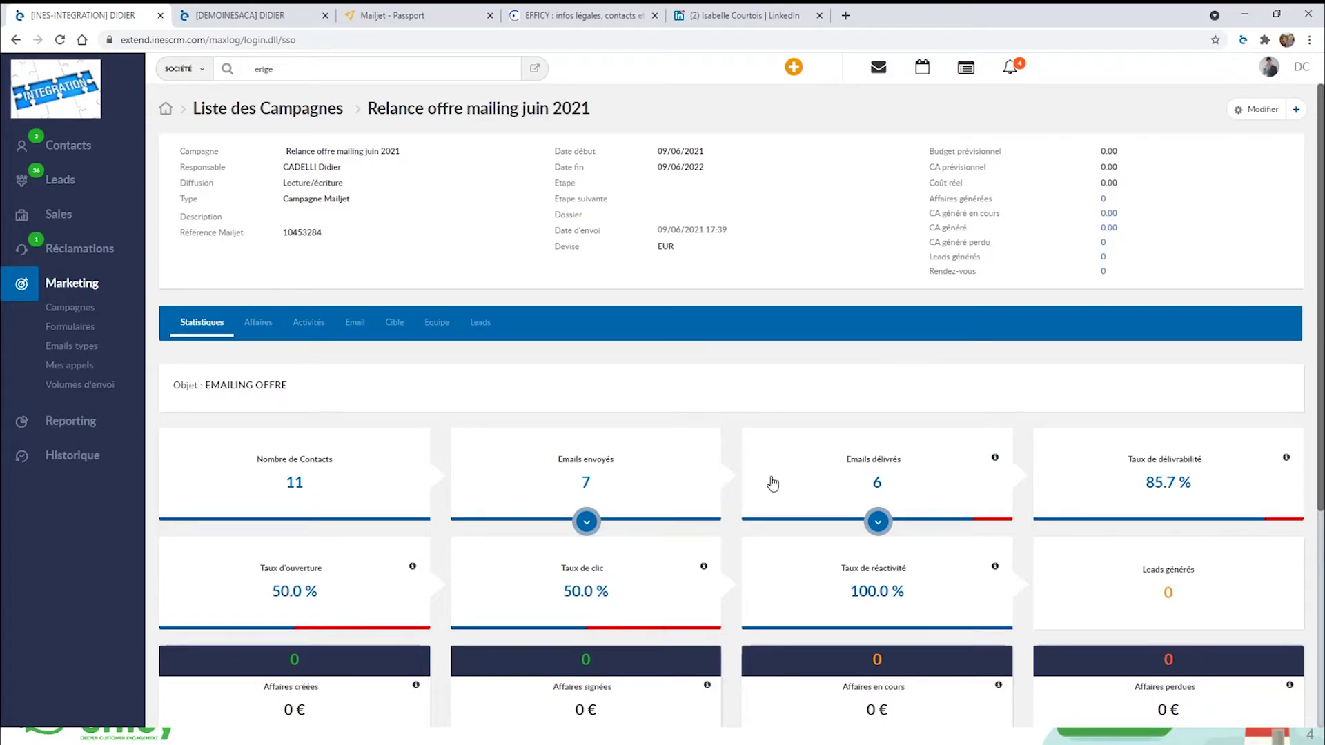
scroll(424, 594, "down", 2)
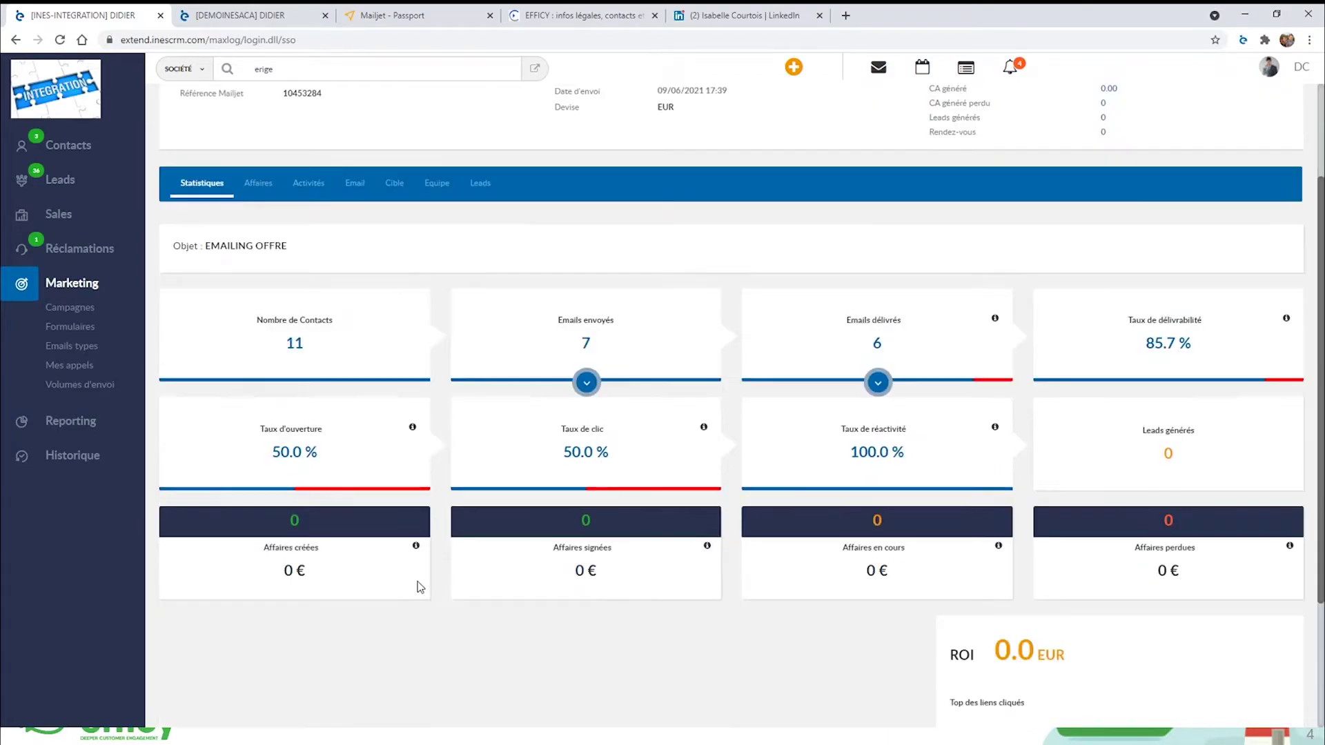
scroll(418, 586, "down", 1)
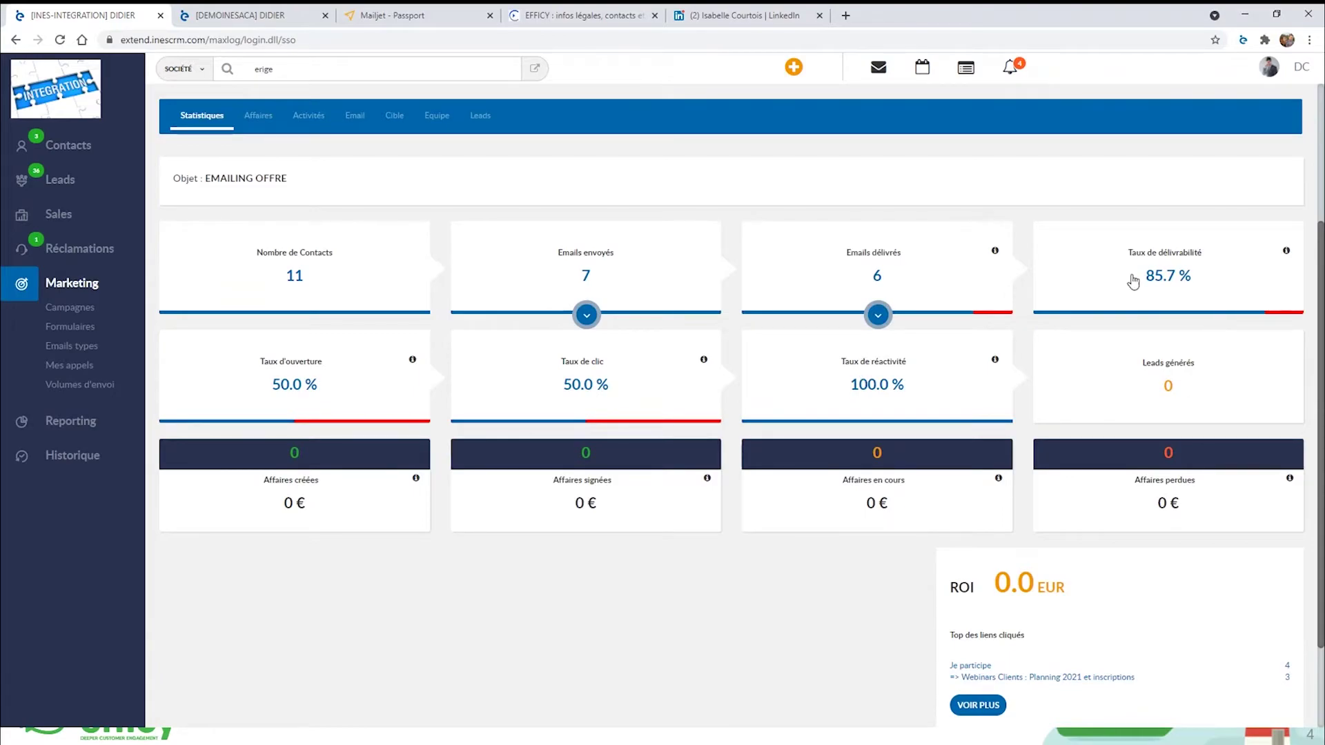
scroll(660, 440, "up", 1)
scroll(660, 439, "up", 2)
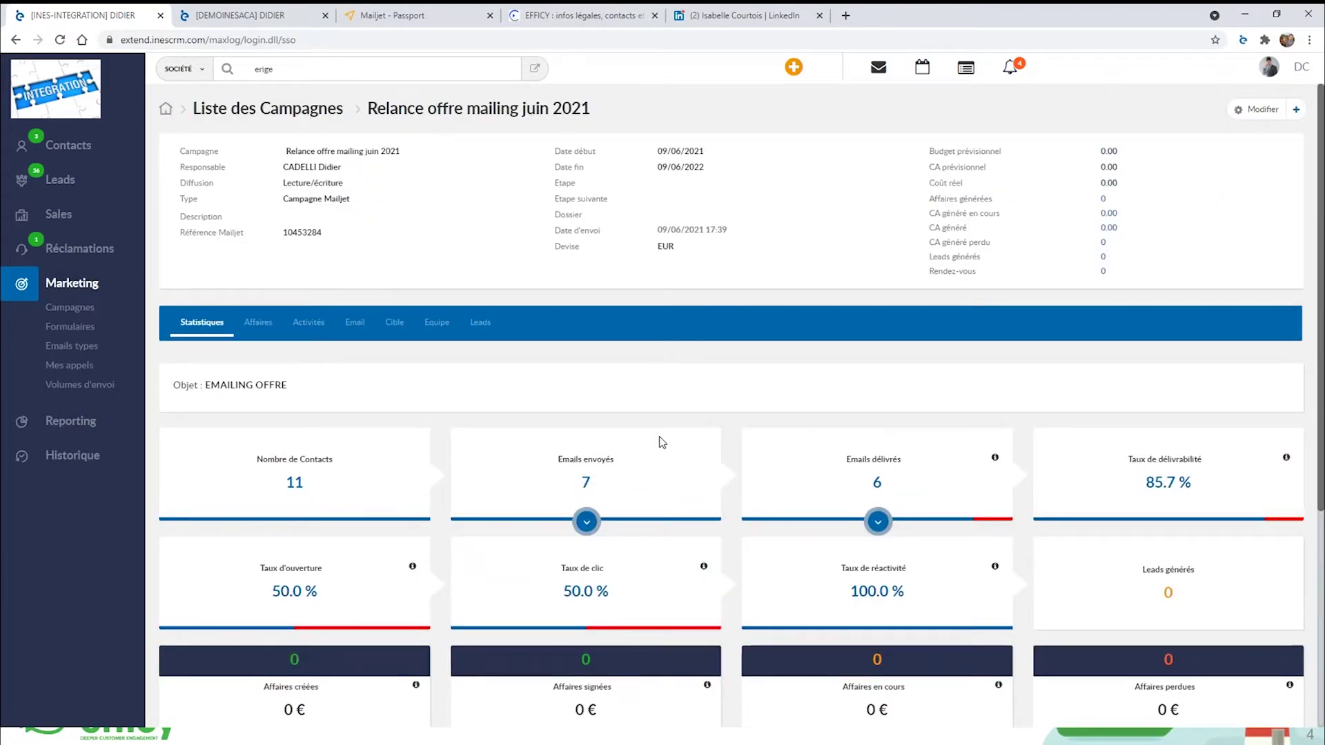
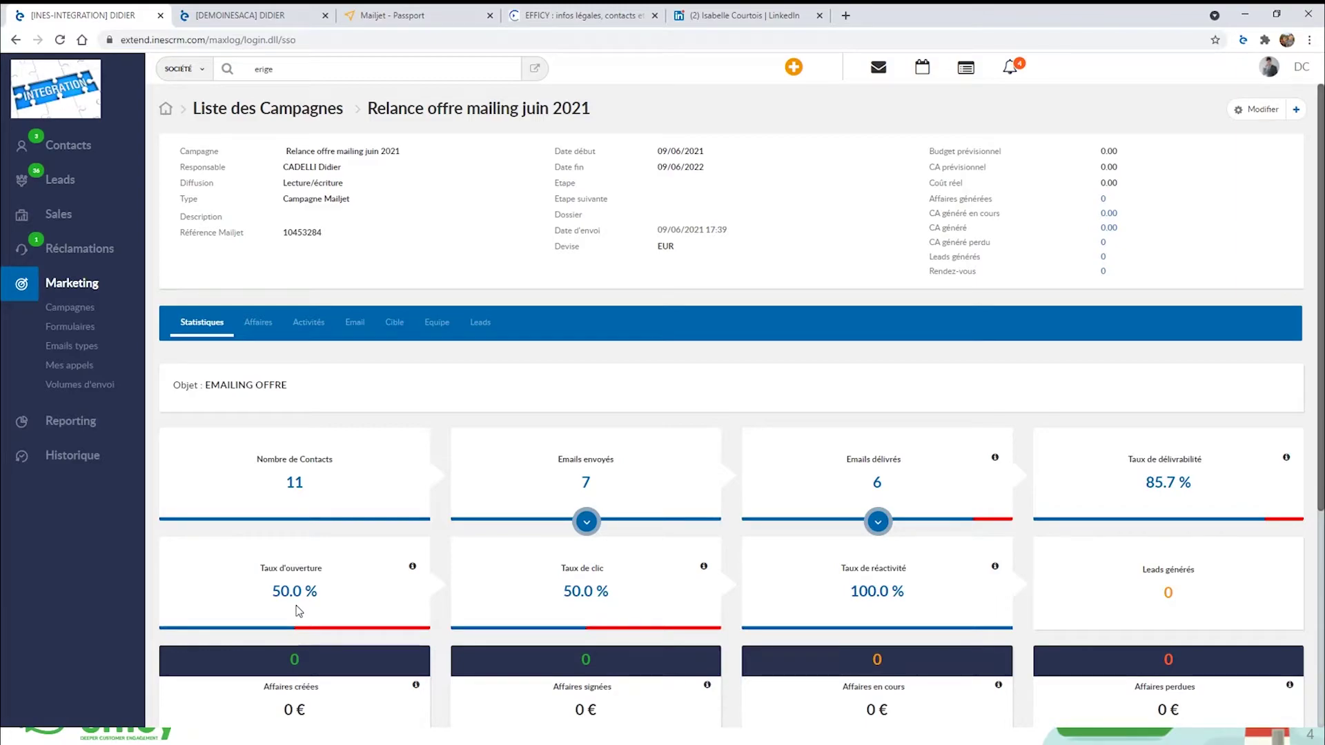
Review the mailing's openers, then list the 3 contacts who clicked the Je participe link.
scroll(678, 684, "down", 1)
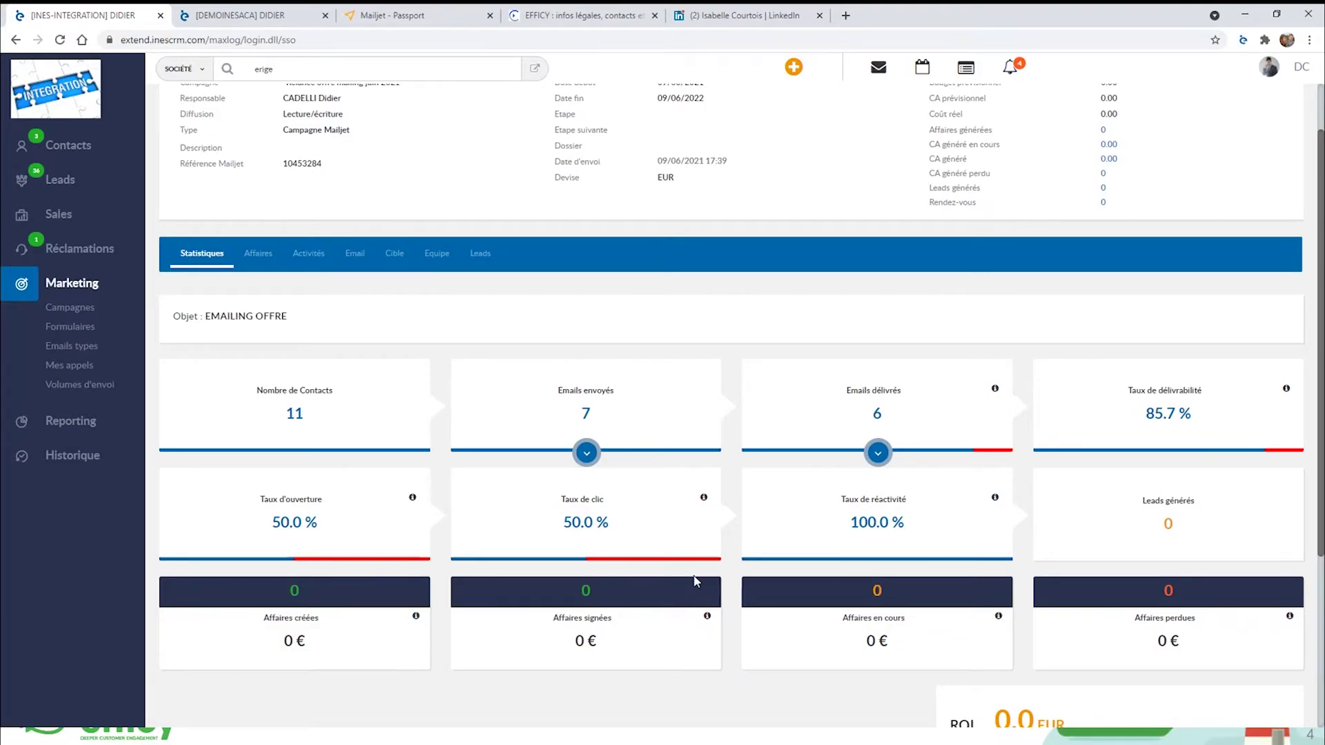
scroll(536, 544, "up", 2)
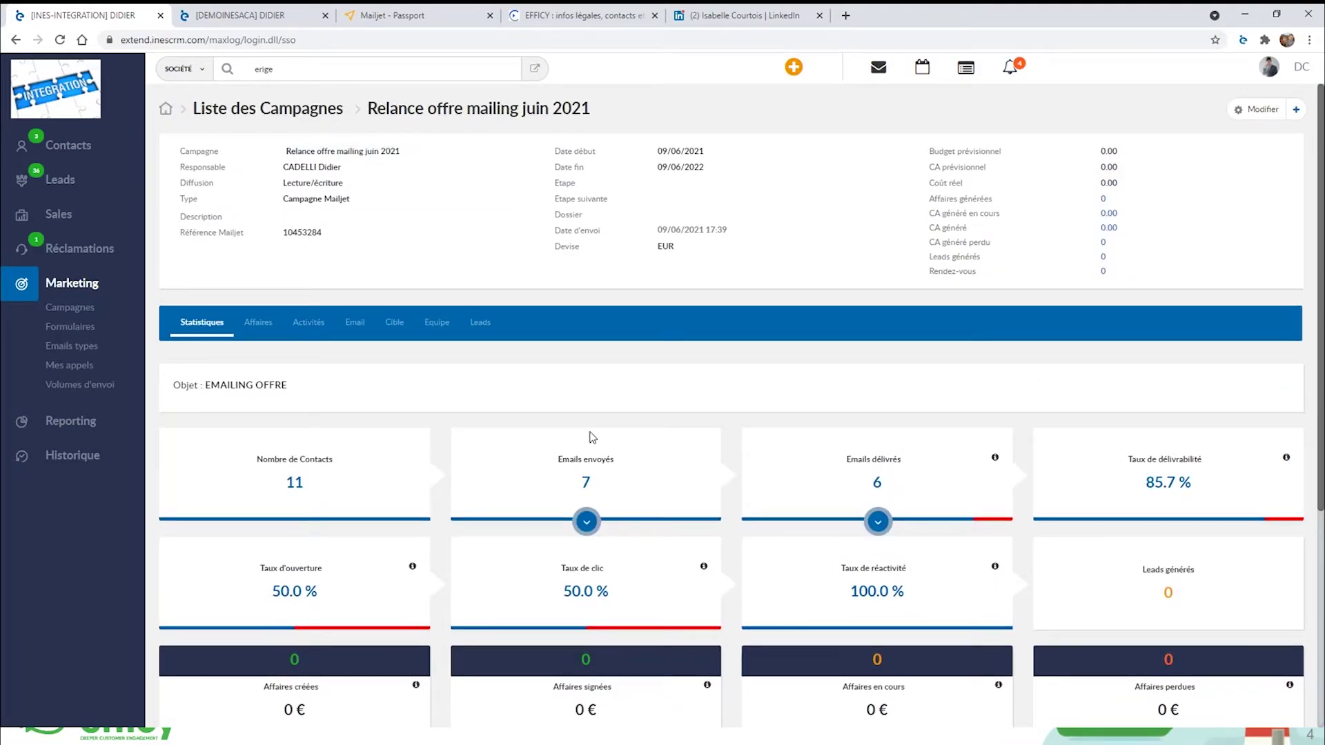
scroll(761, 510, "down", 1)
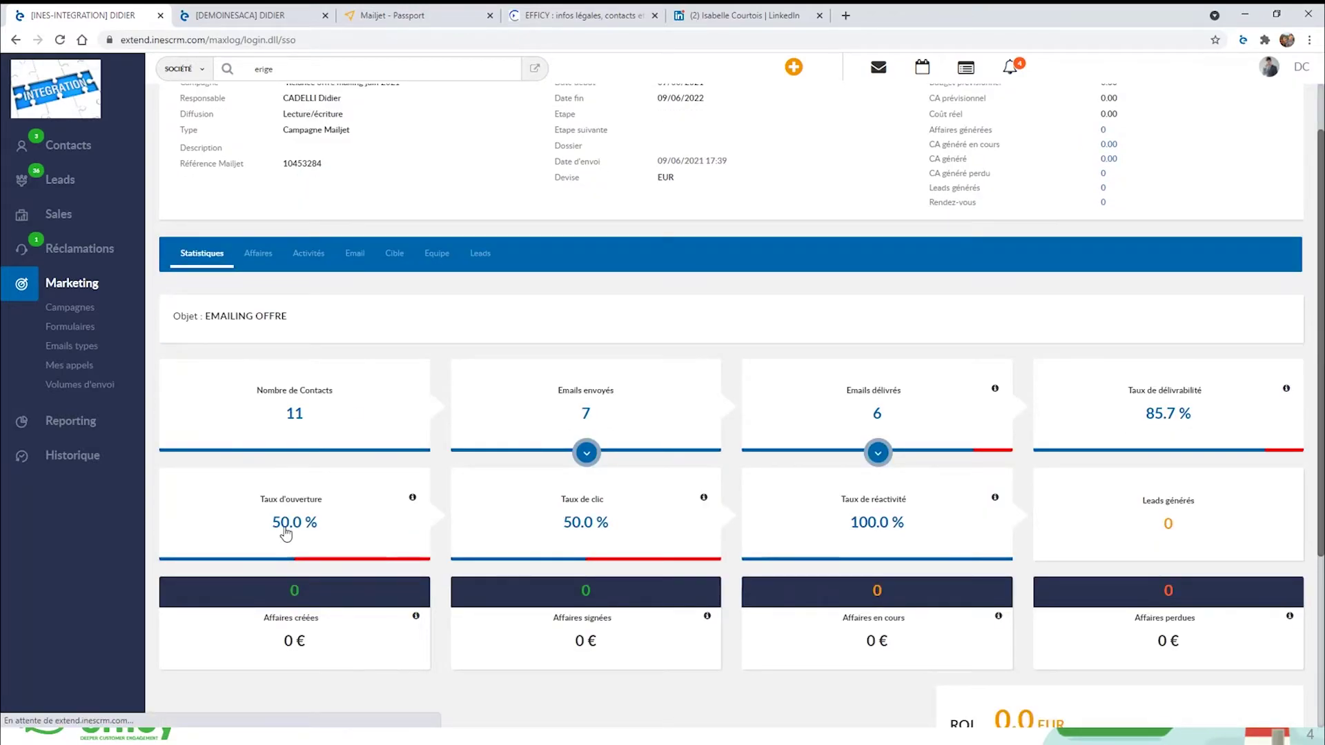
left_click(286, 524)
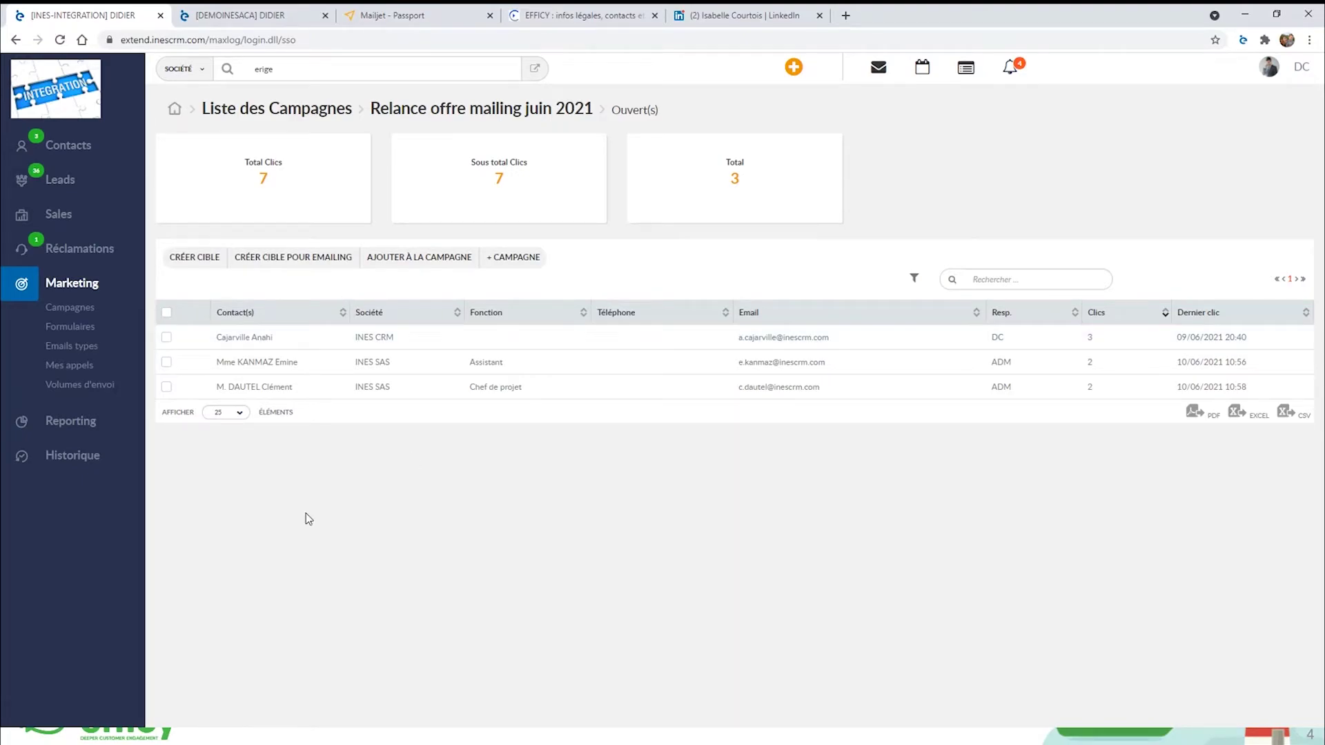
left_click(15, 40)
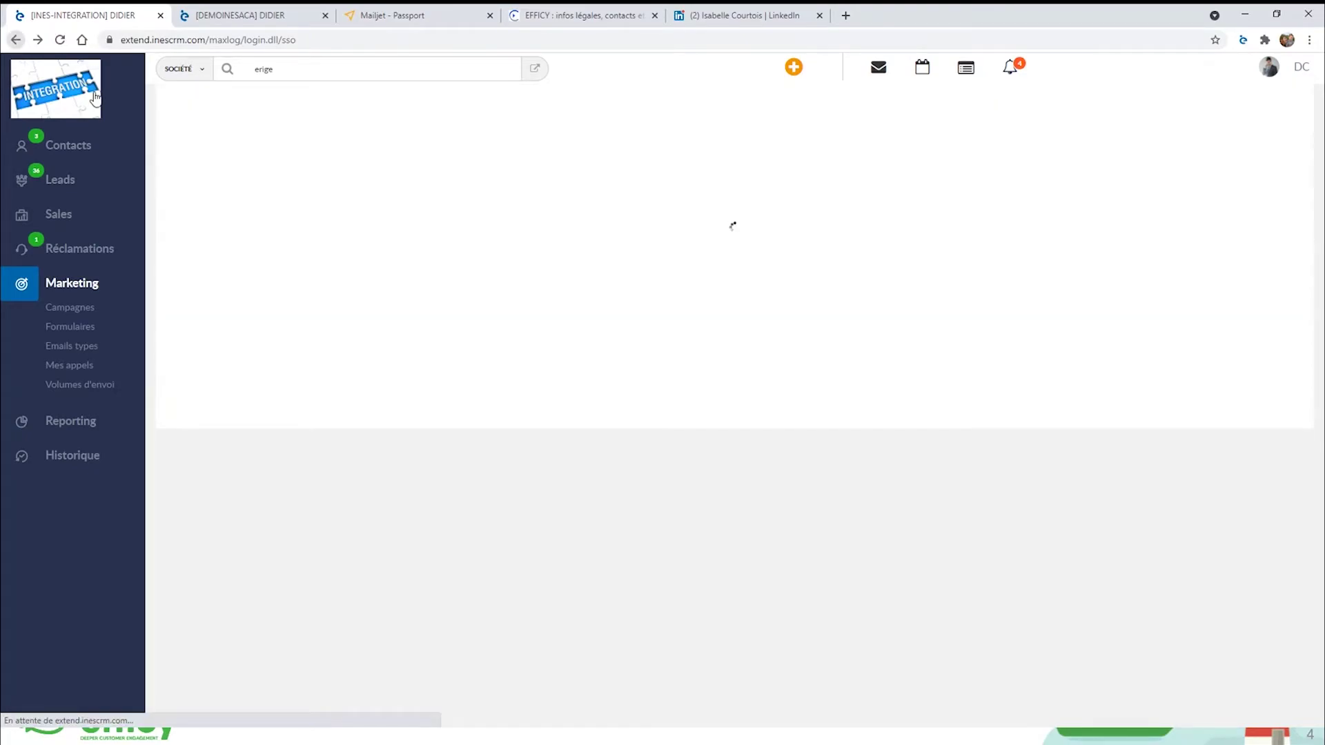
scroll(979, 621, "down", 4)
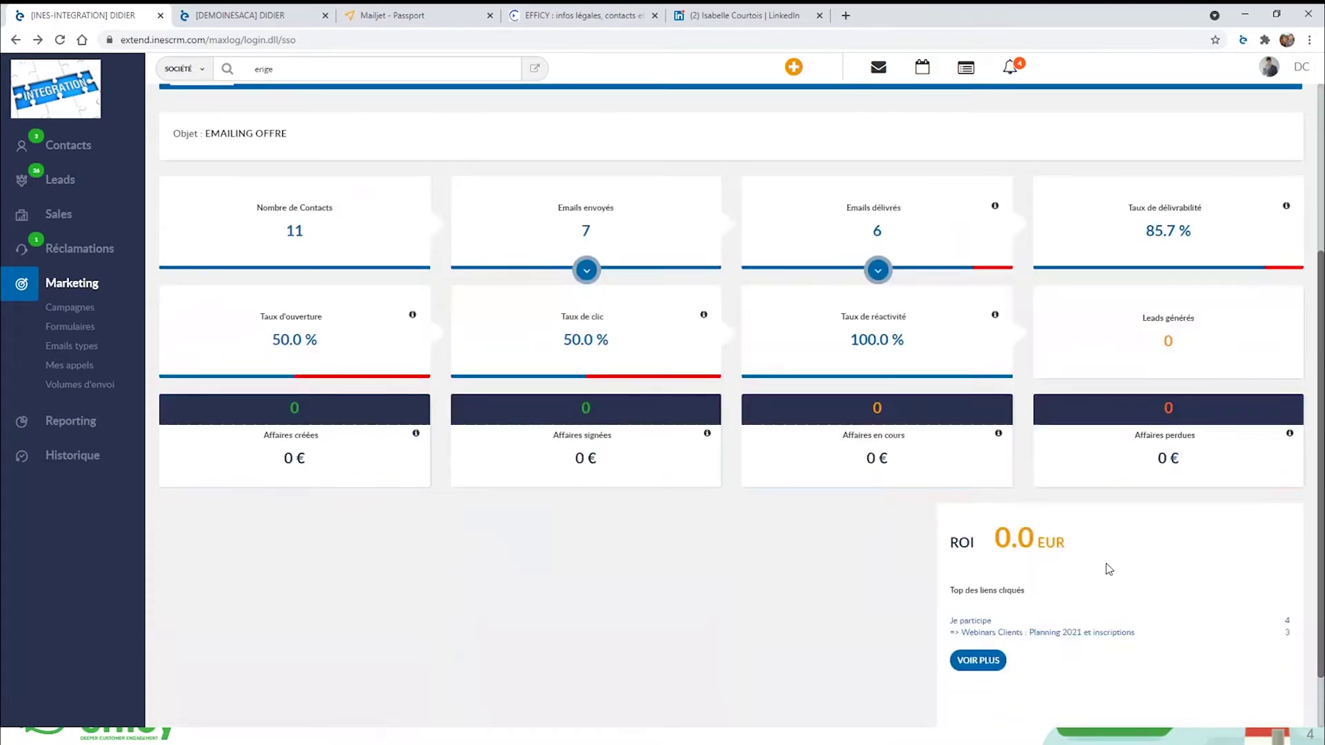
left_click(978, 637)
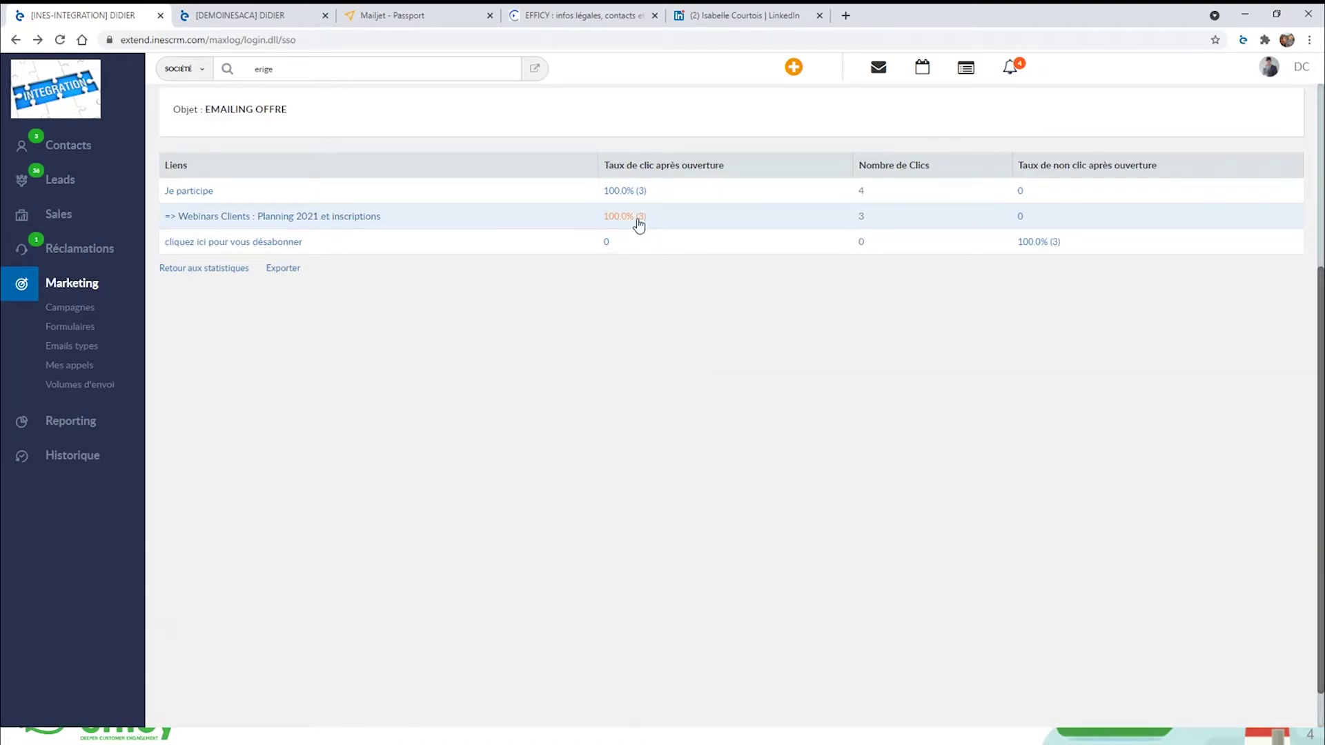
left_click(634, 196)
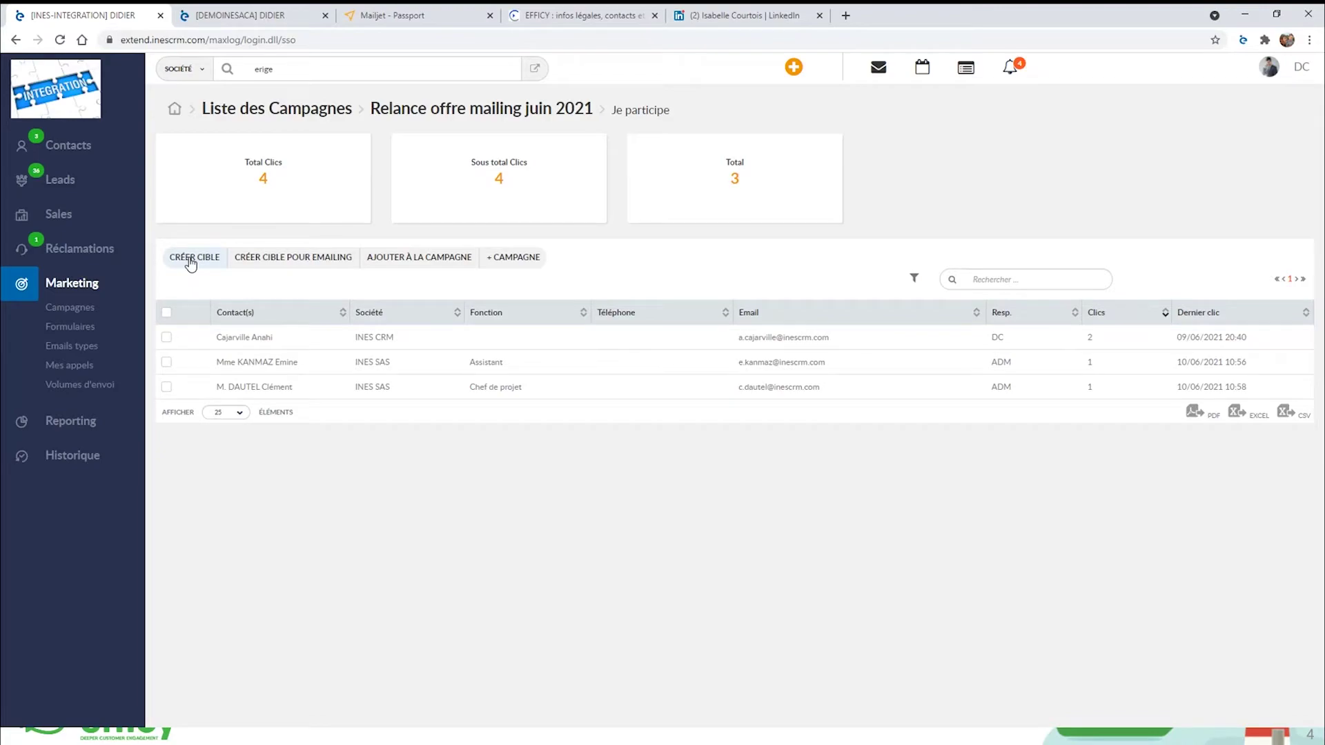
Create a Phoning-type campaign named 'relance tel' targeting the Je participe clickers.
left_click(507, 258)
left_click(592, 261)
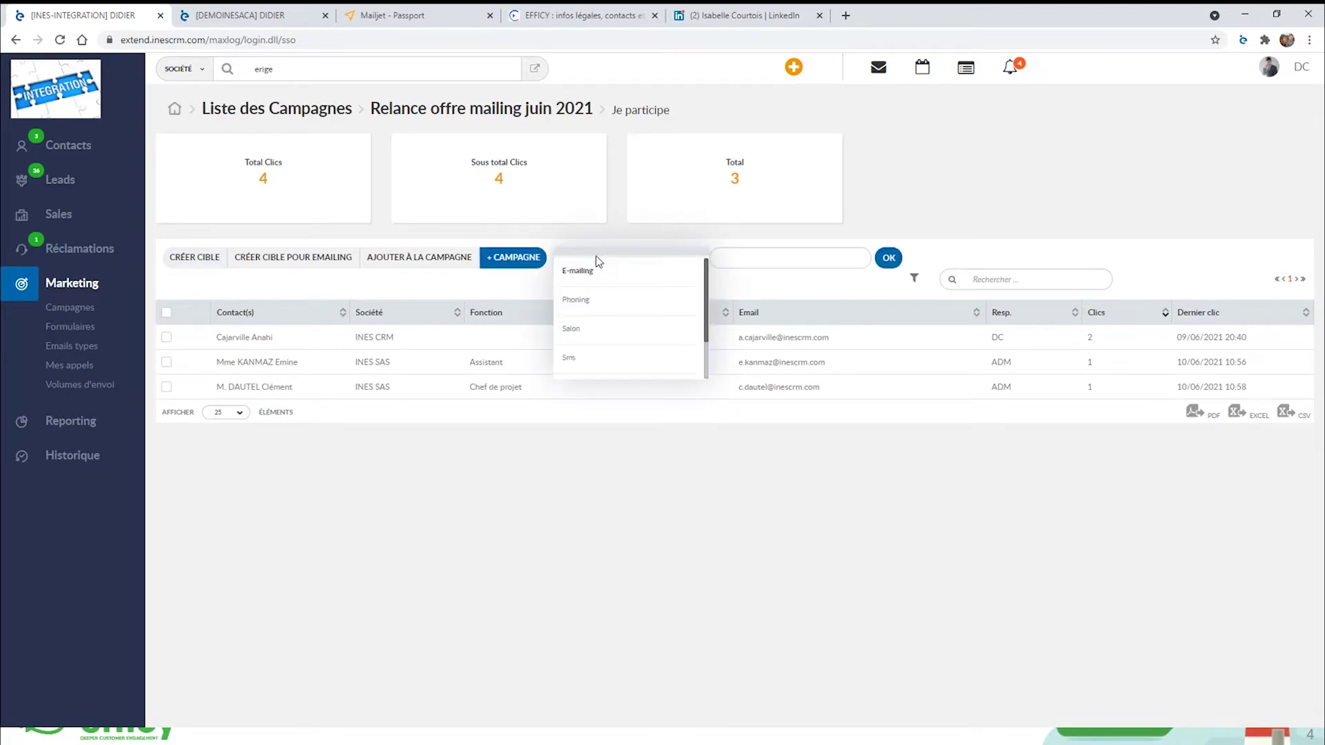
left_click(591, 304)
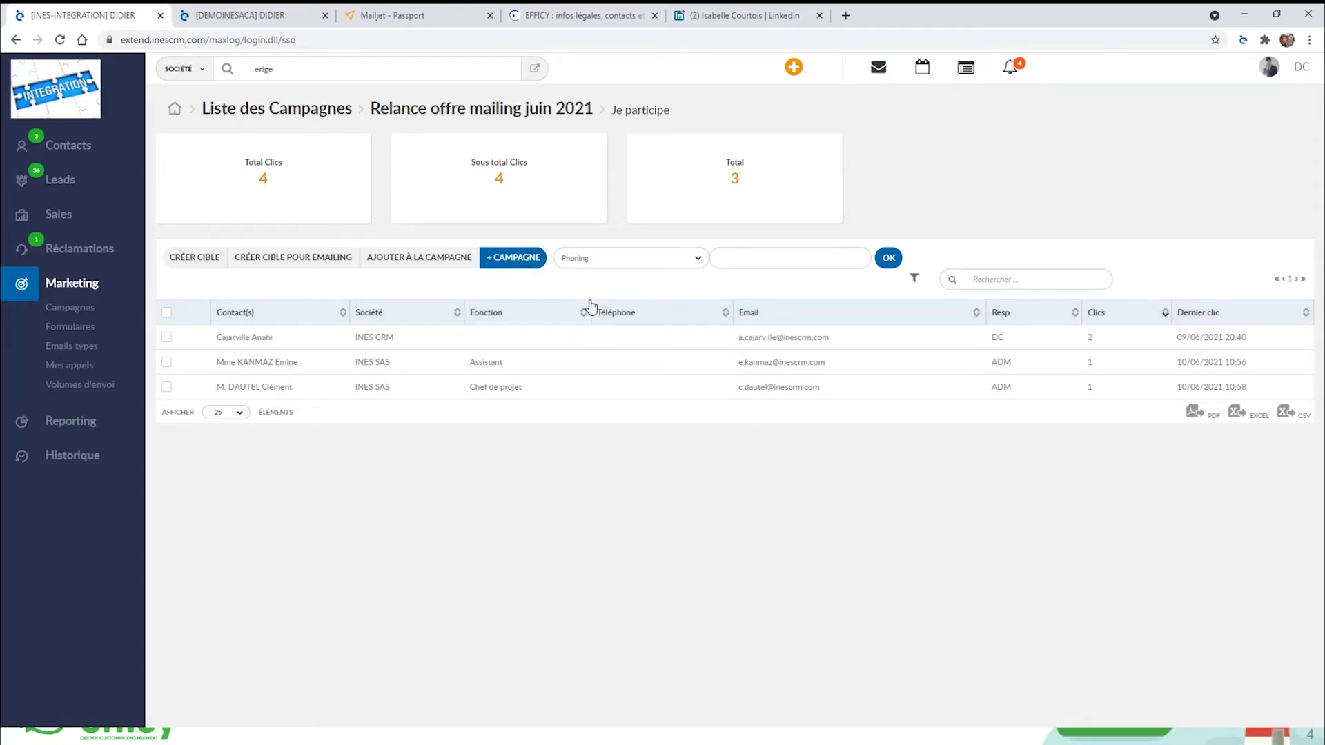
left_click(720, 256)
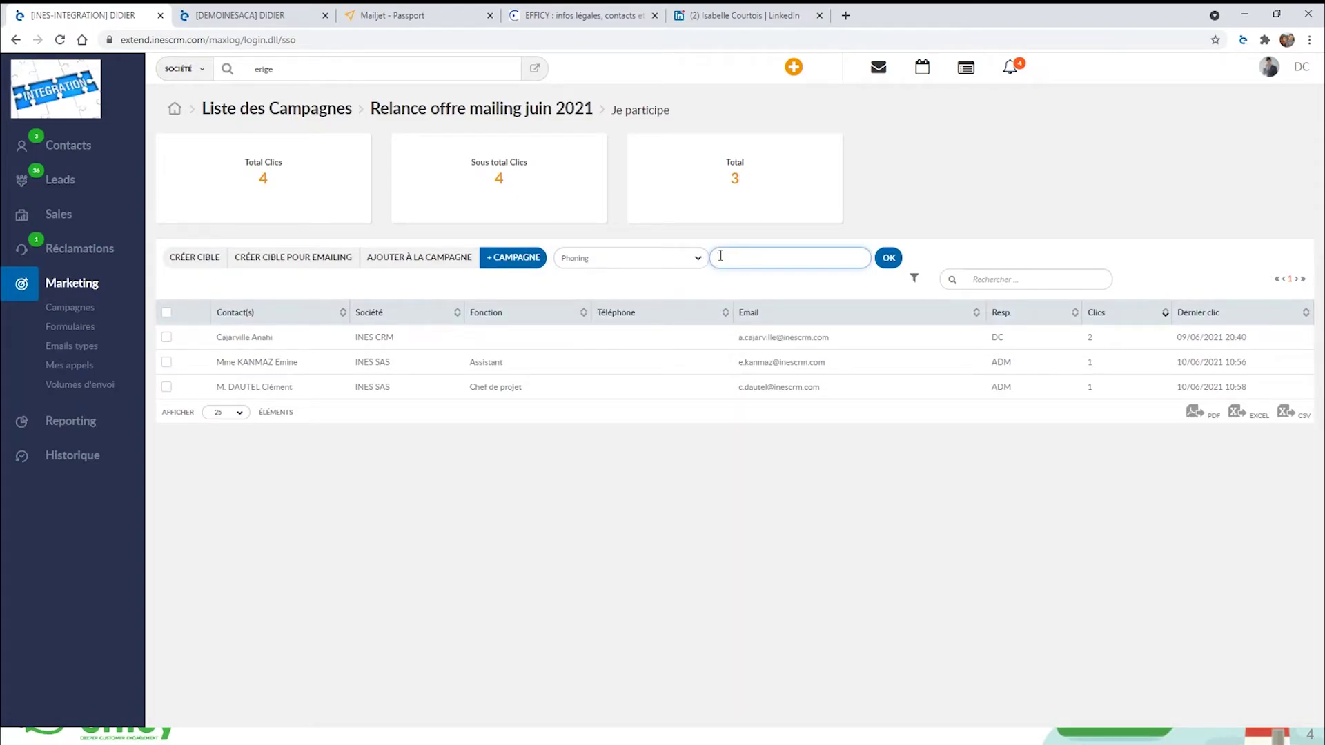
type("relance tel")
left_click(896, 256)
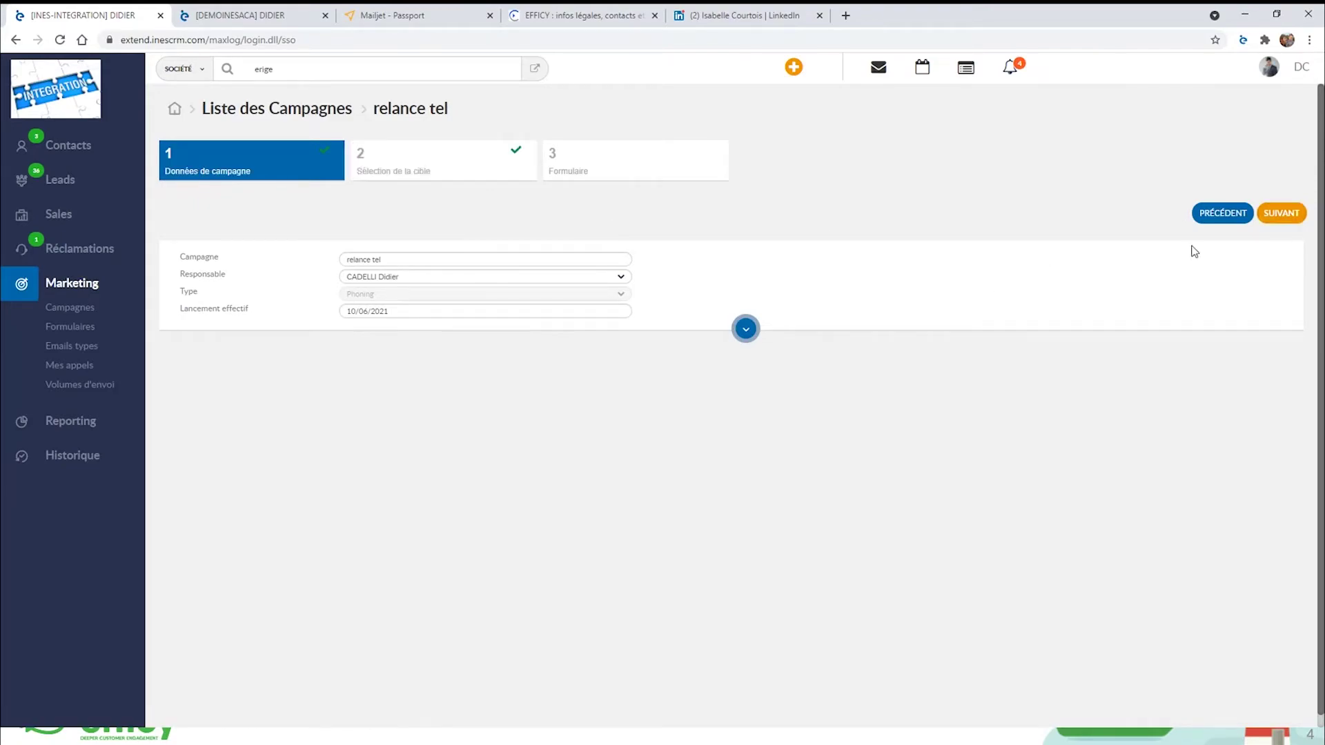
Launch 'relance tel' from 11/06/2021 with the Nouvelle offre illimitée form attached.
left_click(356, 314)
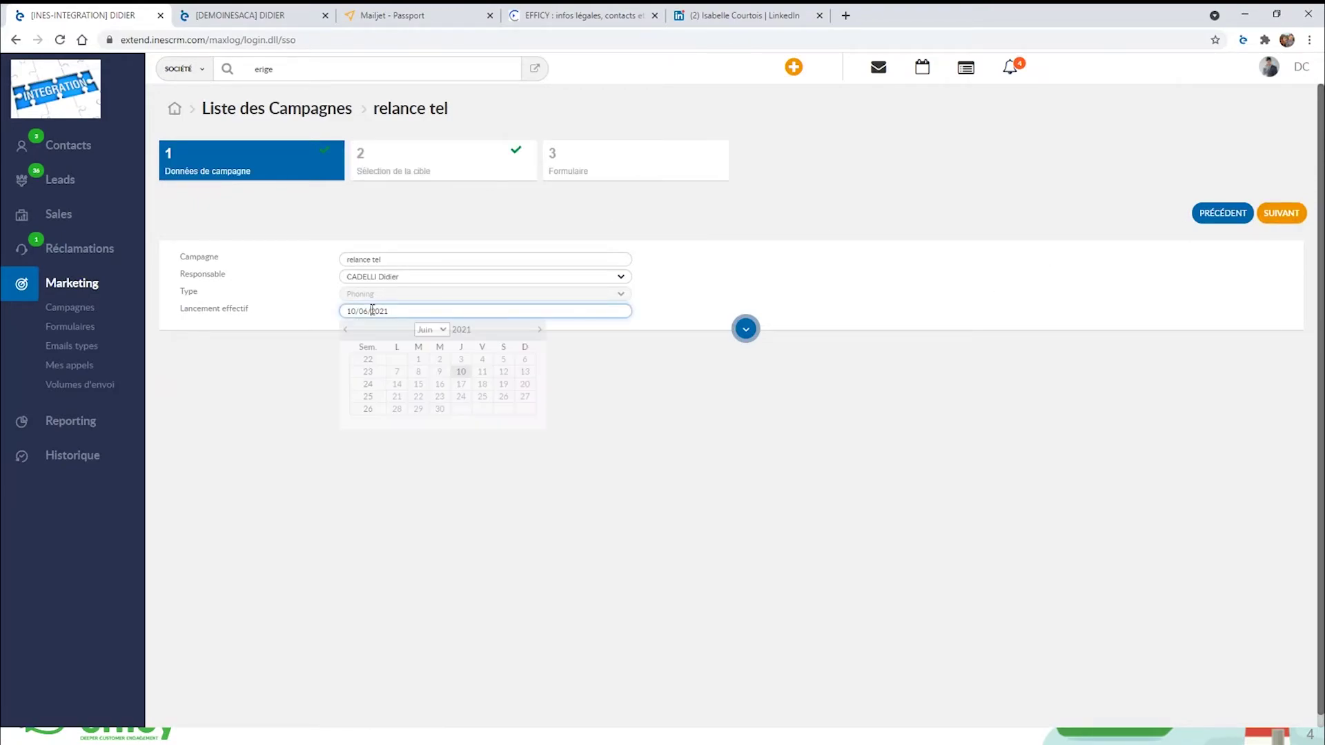
left_click(482, 374)
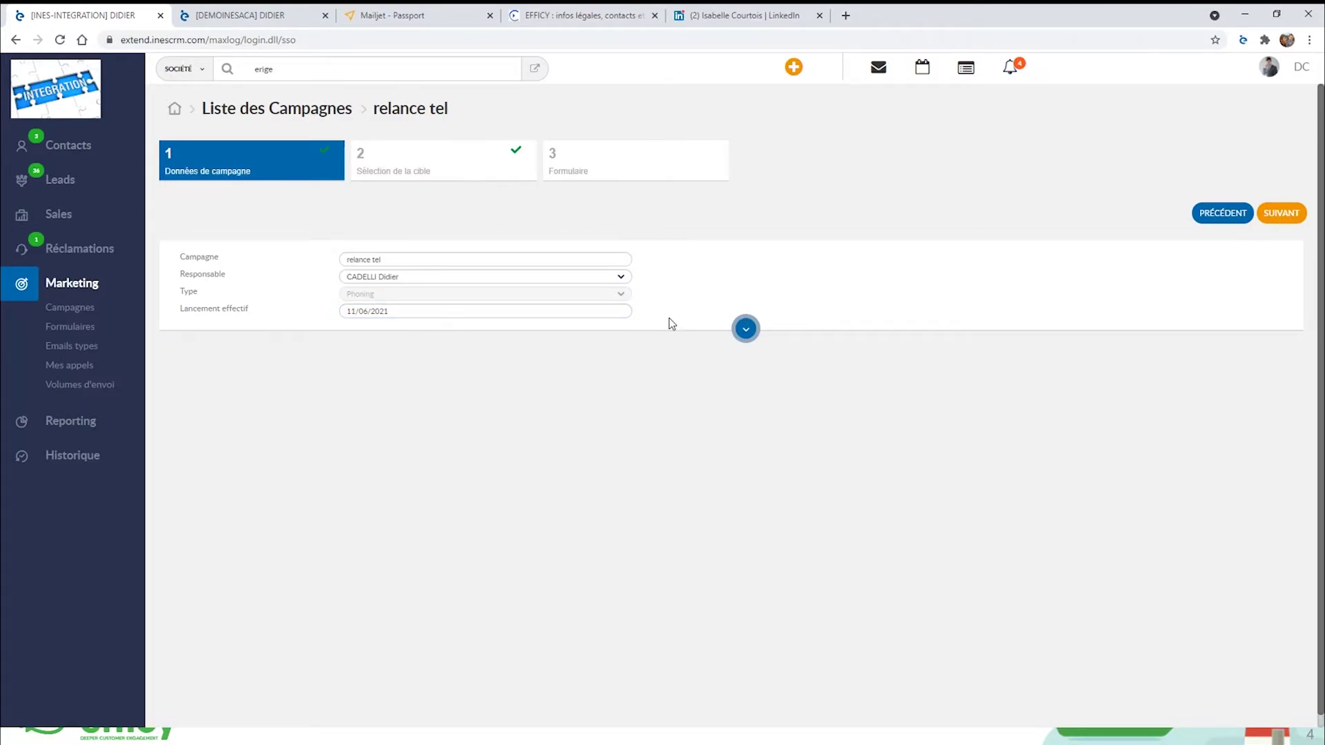
left_click(1291, 217)
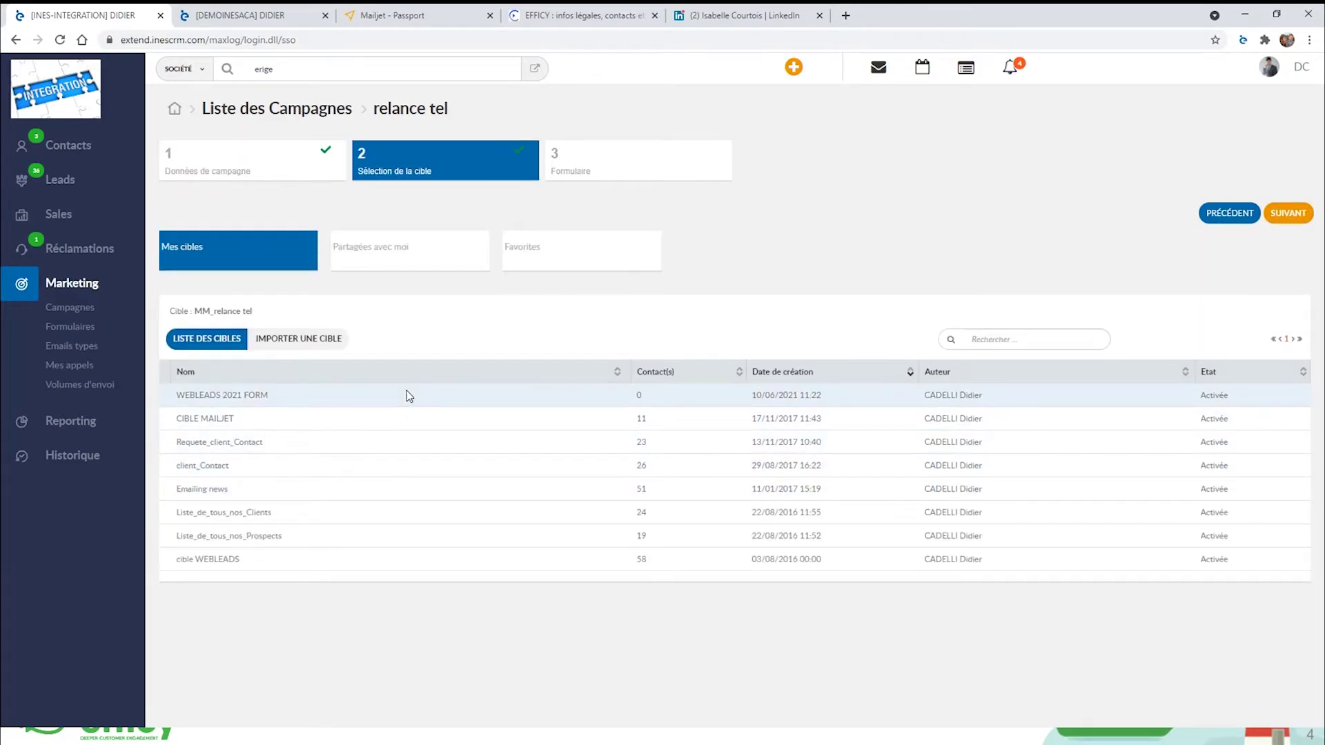
left_click(1288, 211)
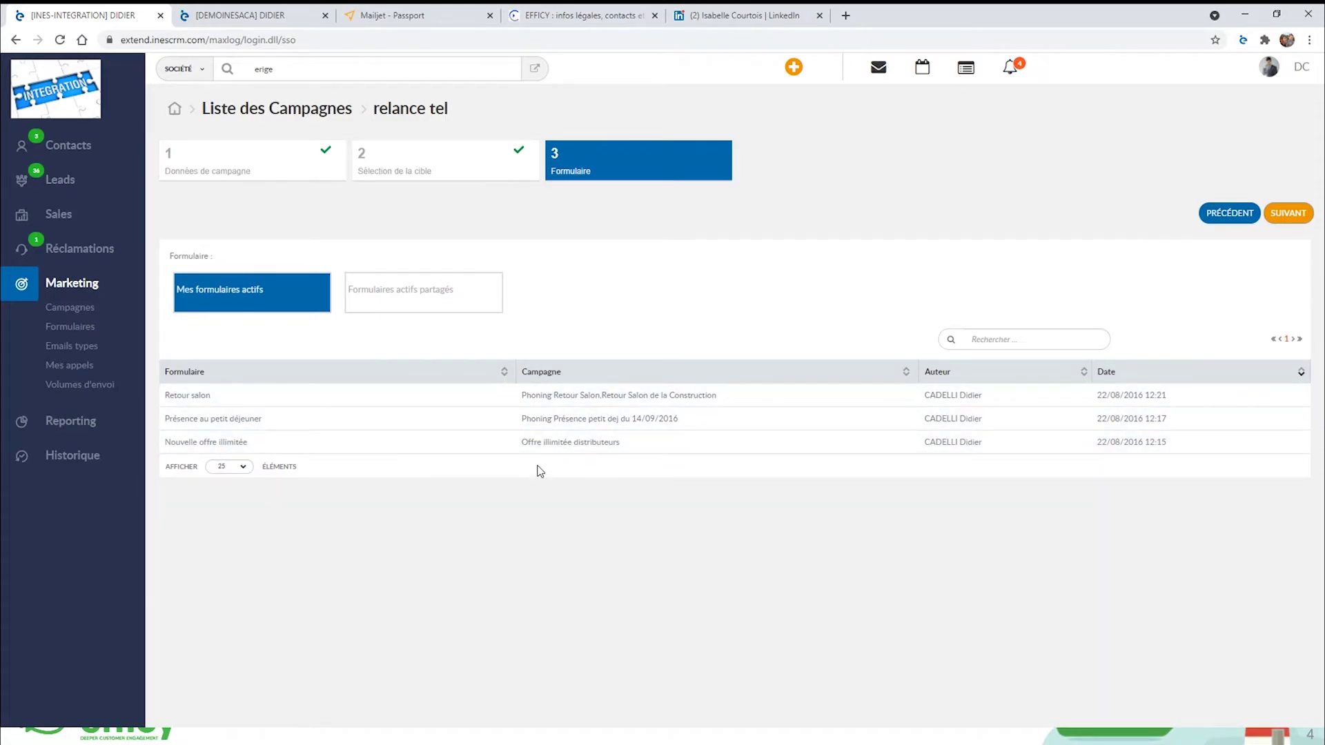
left_click(558, 443)
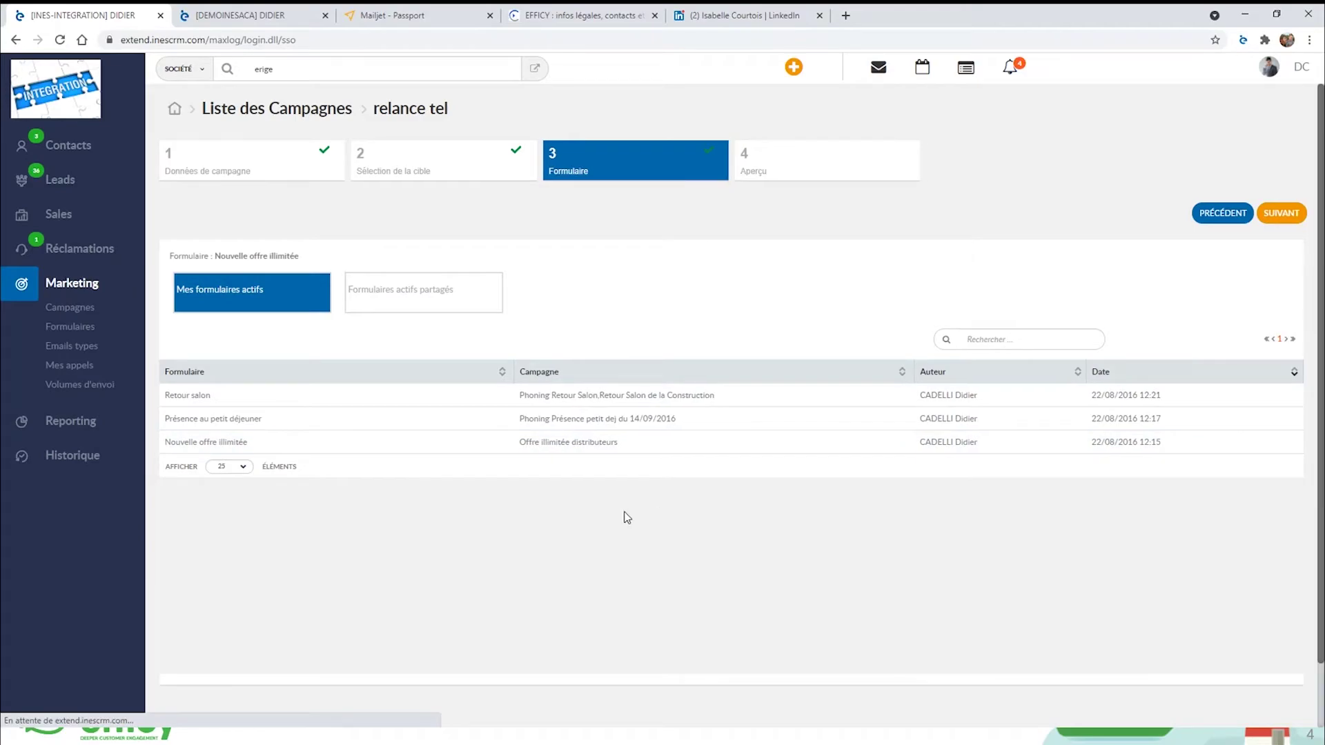
left_click(1283, 215)
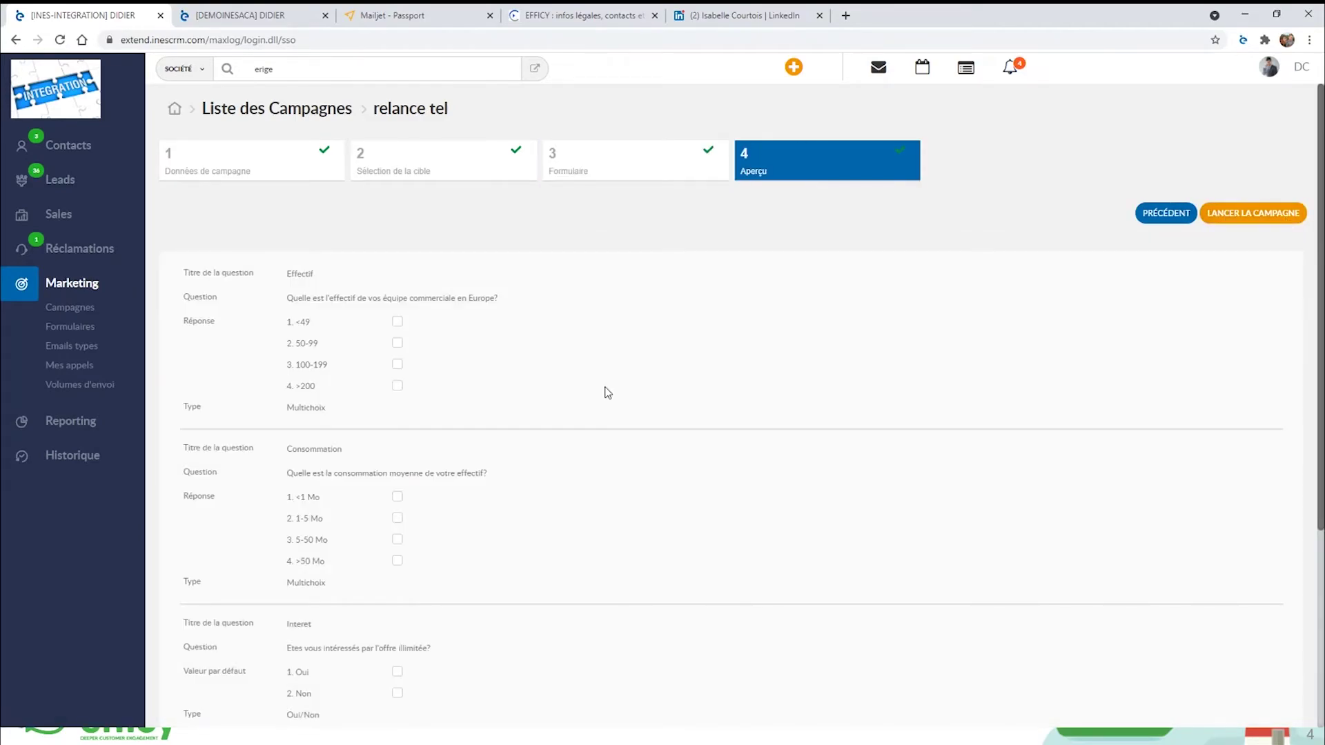
scroll(571, 529, "down", 4)
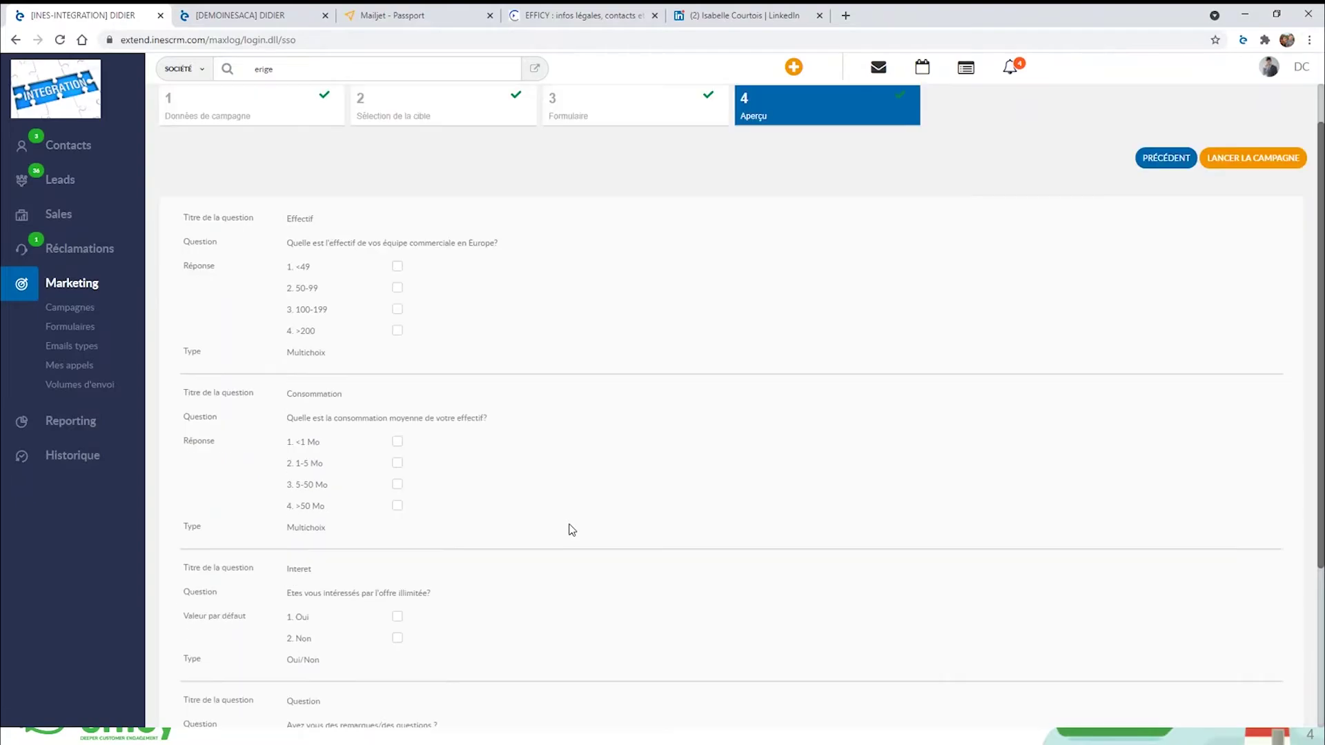
scroll(572, 529, "up", 4)
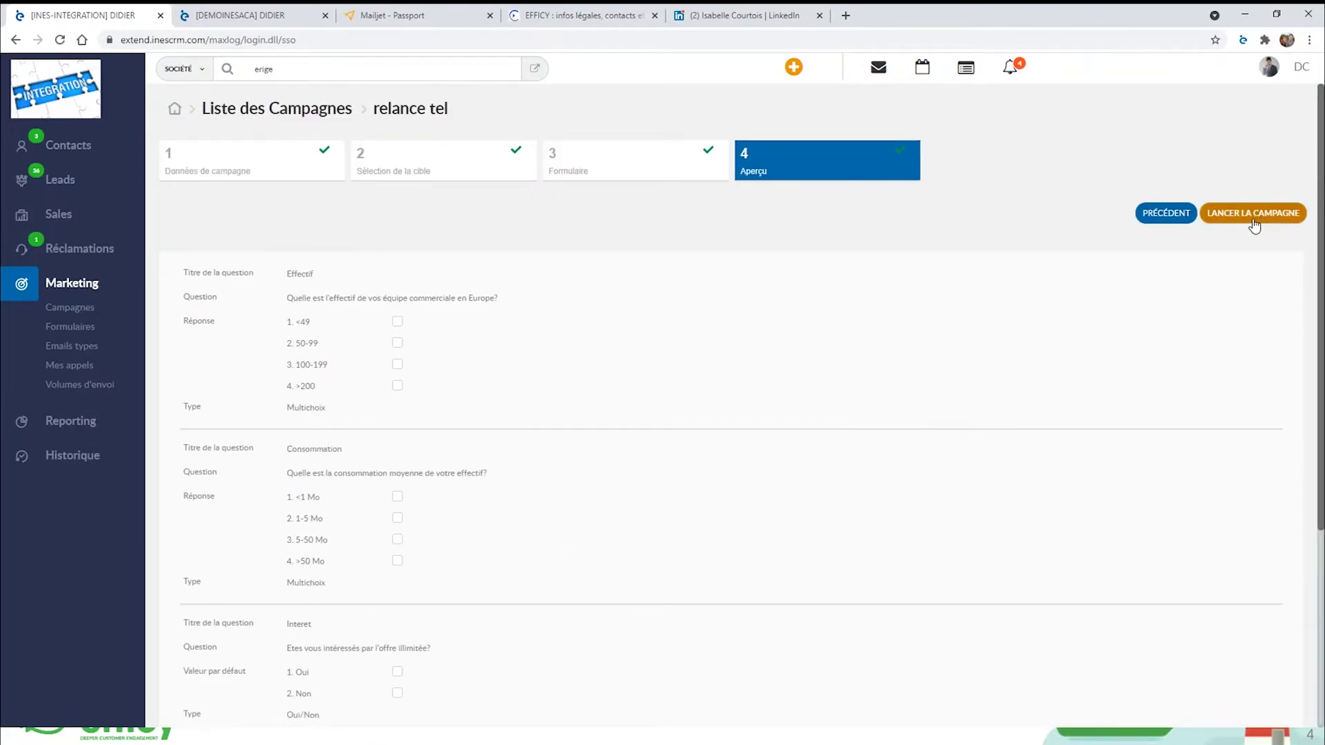
left_click(1254, 213)
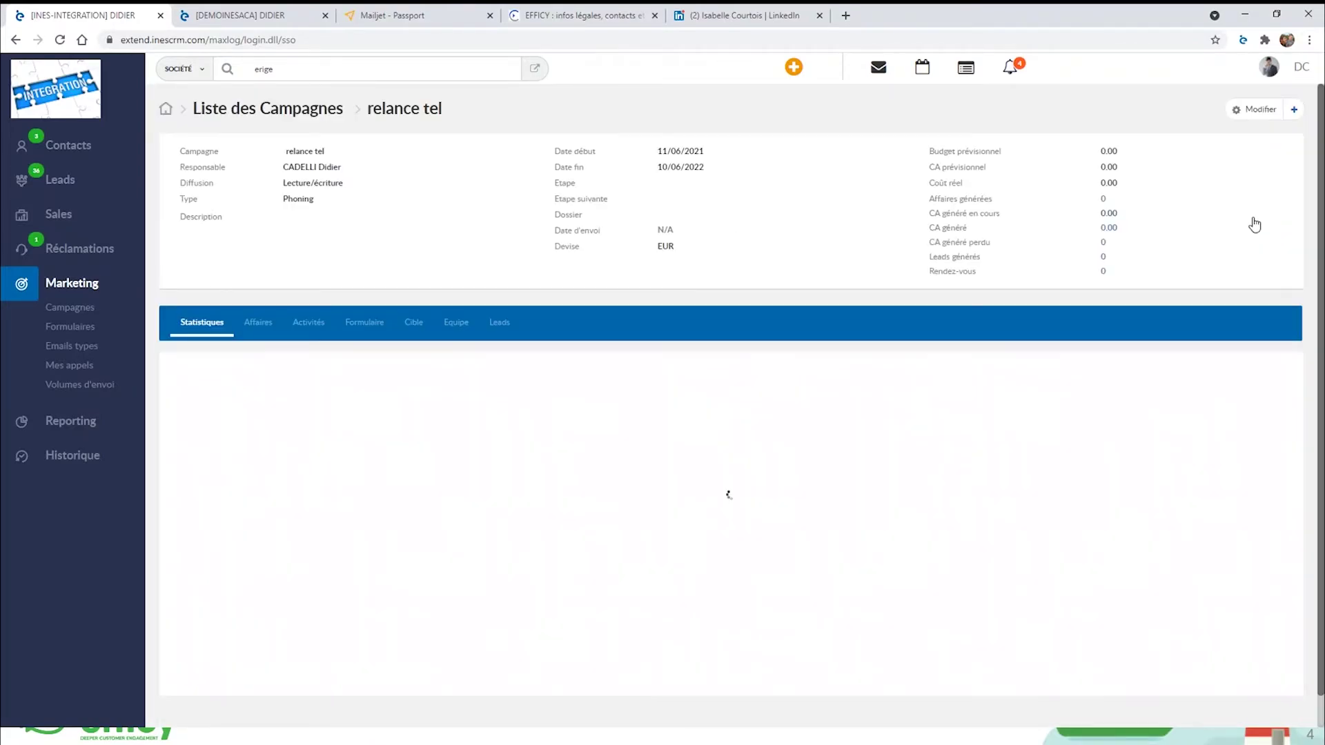
Switch to the other CRM account's campaign list.
scroll(1088, 398, "down", 3)
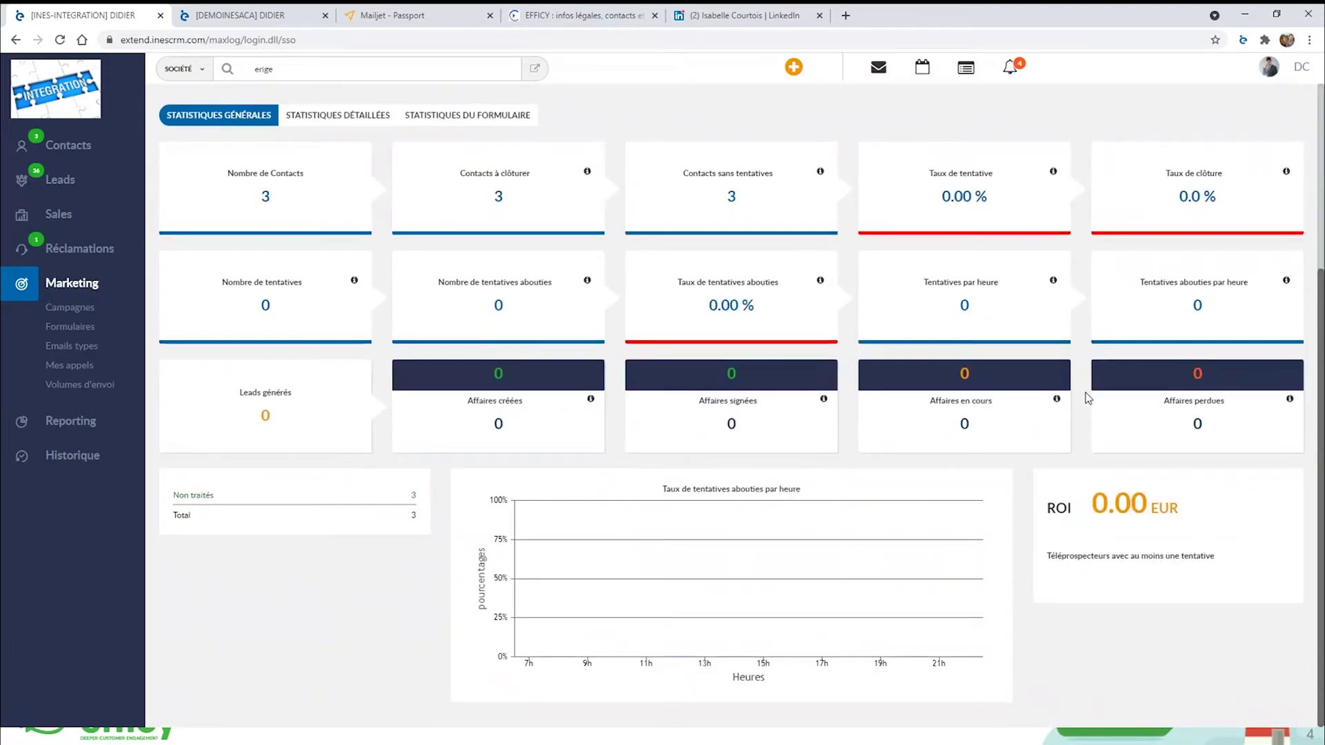
scroll(1088, 398, "up", 3)
left_click(252, 15)
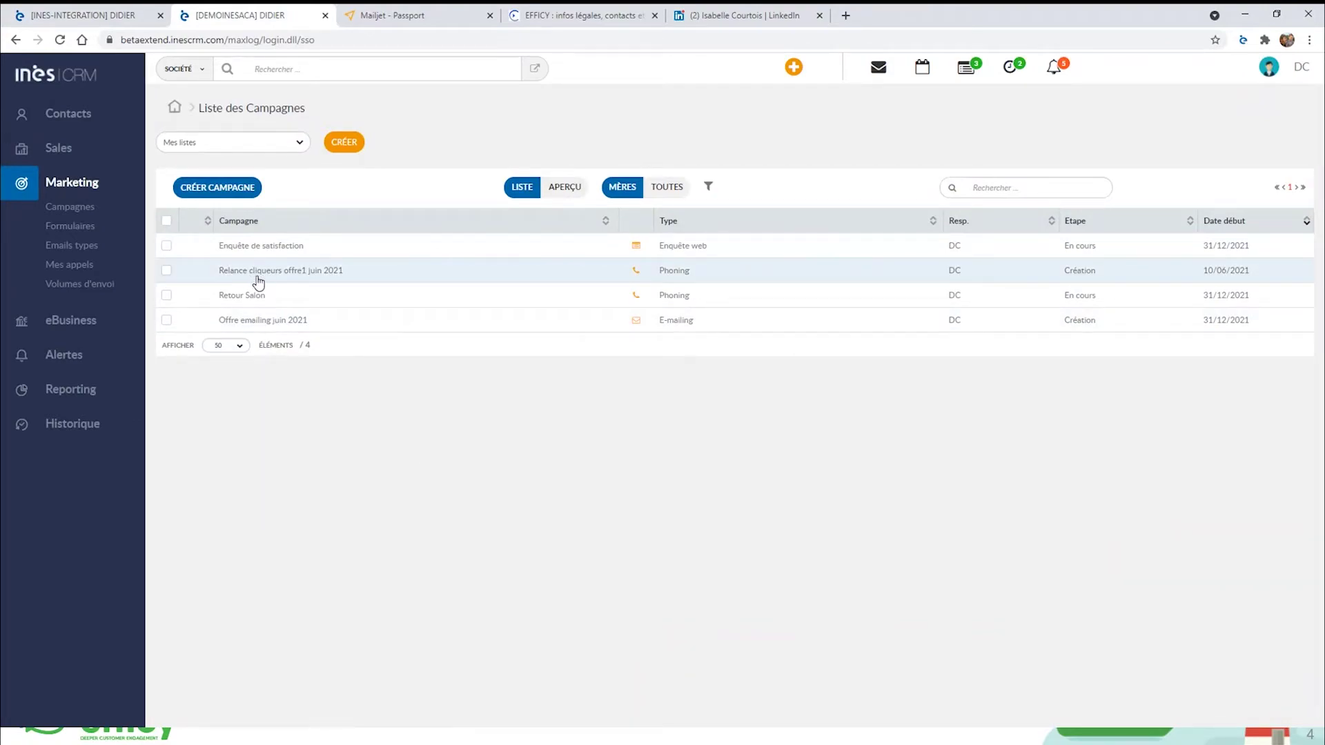
Open the Relance cliqueurs offre1 juin 2021 campaign and review all 19 of its contacts.
mouse_move(259, 281)
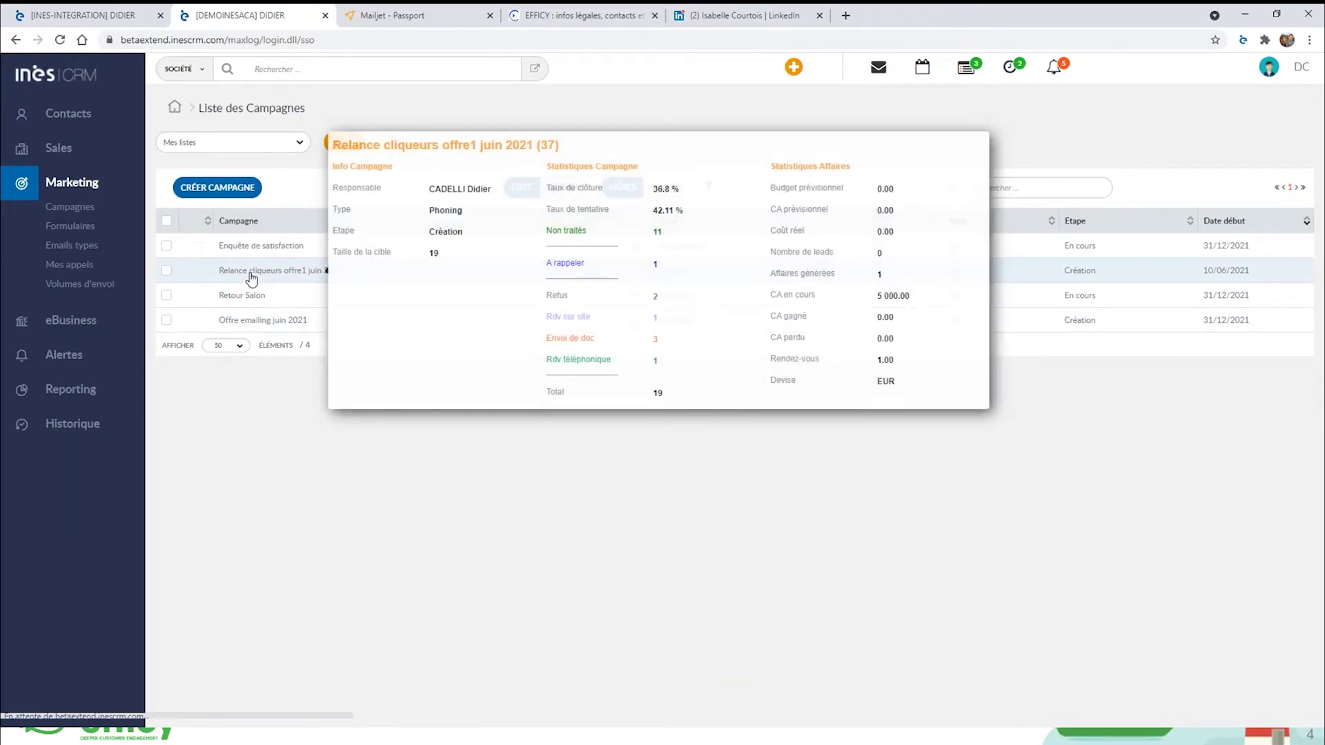
left_click(247, 275)
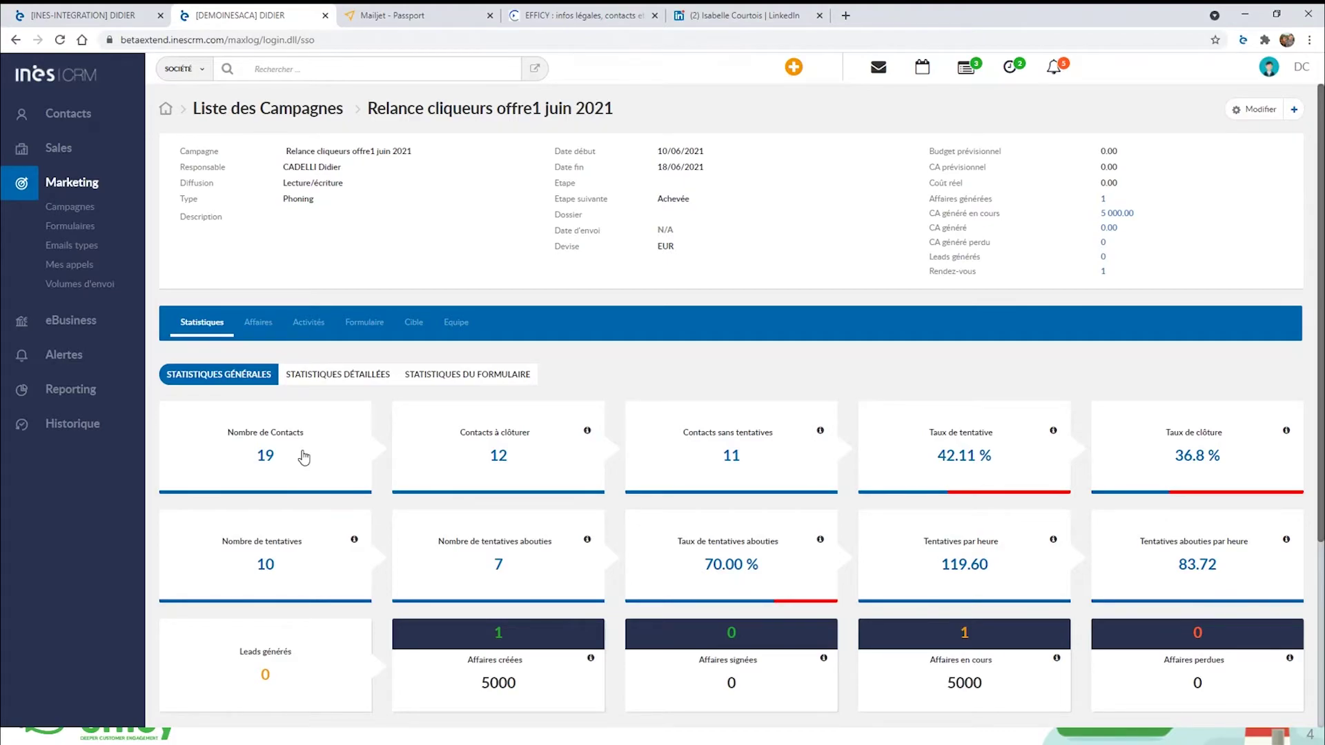
left_click(265, 456)
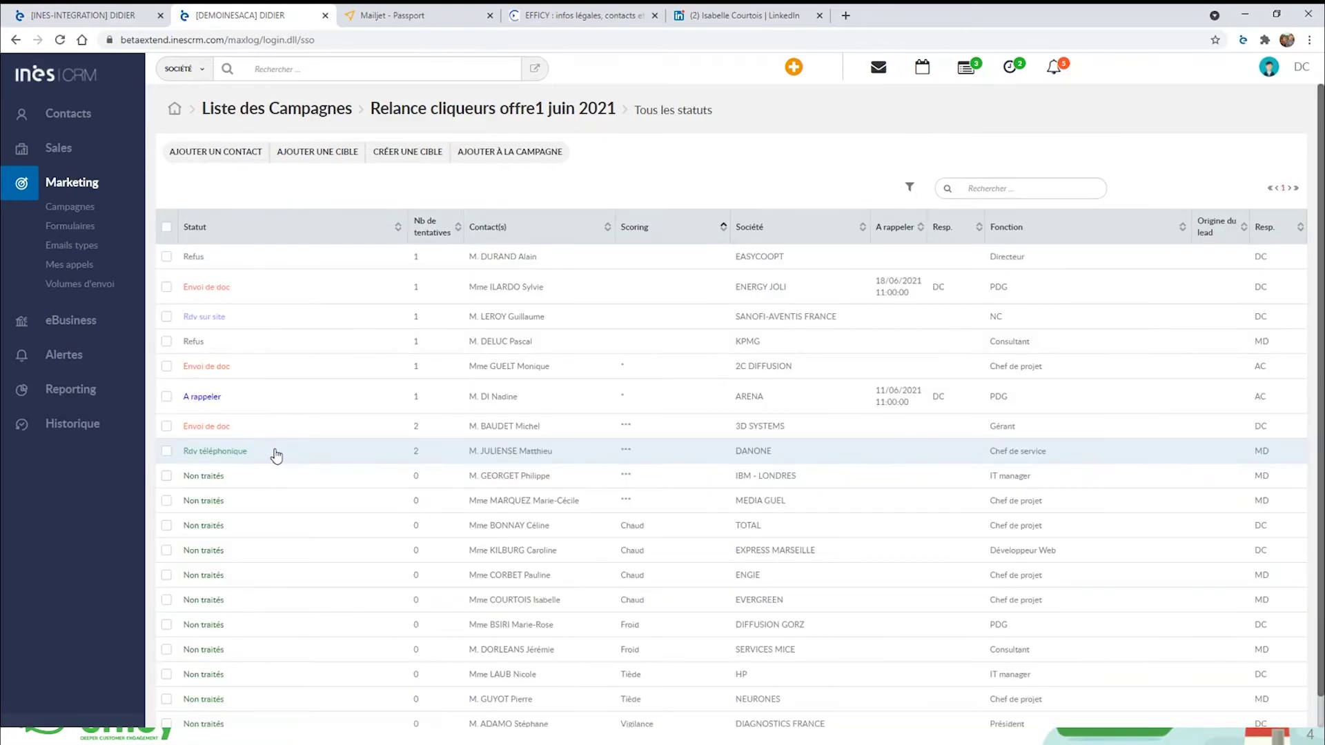
scroll(276, 456, "down", 1)
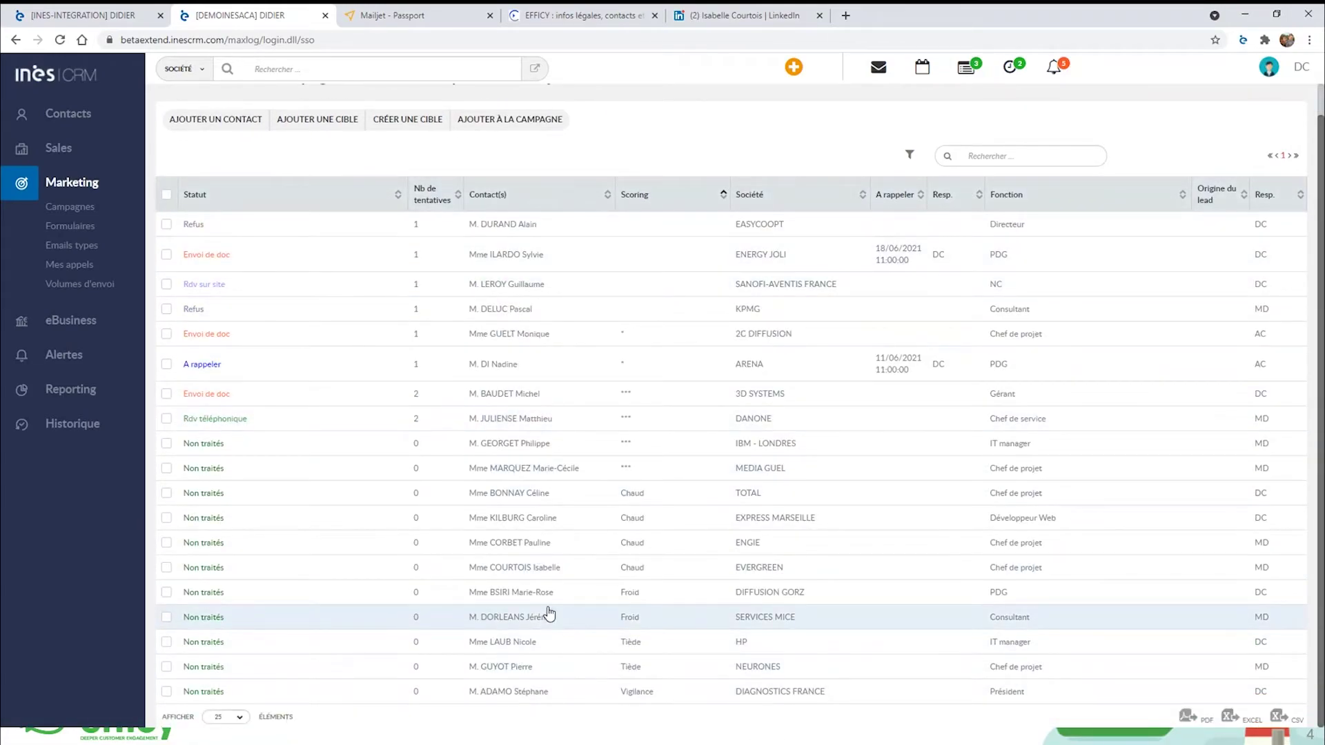
scroll(549, 614, "up", 1)
List the campaign's 11 Non traités contacts.
left_click(17, 40)
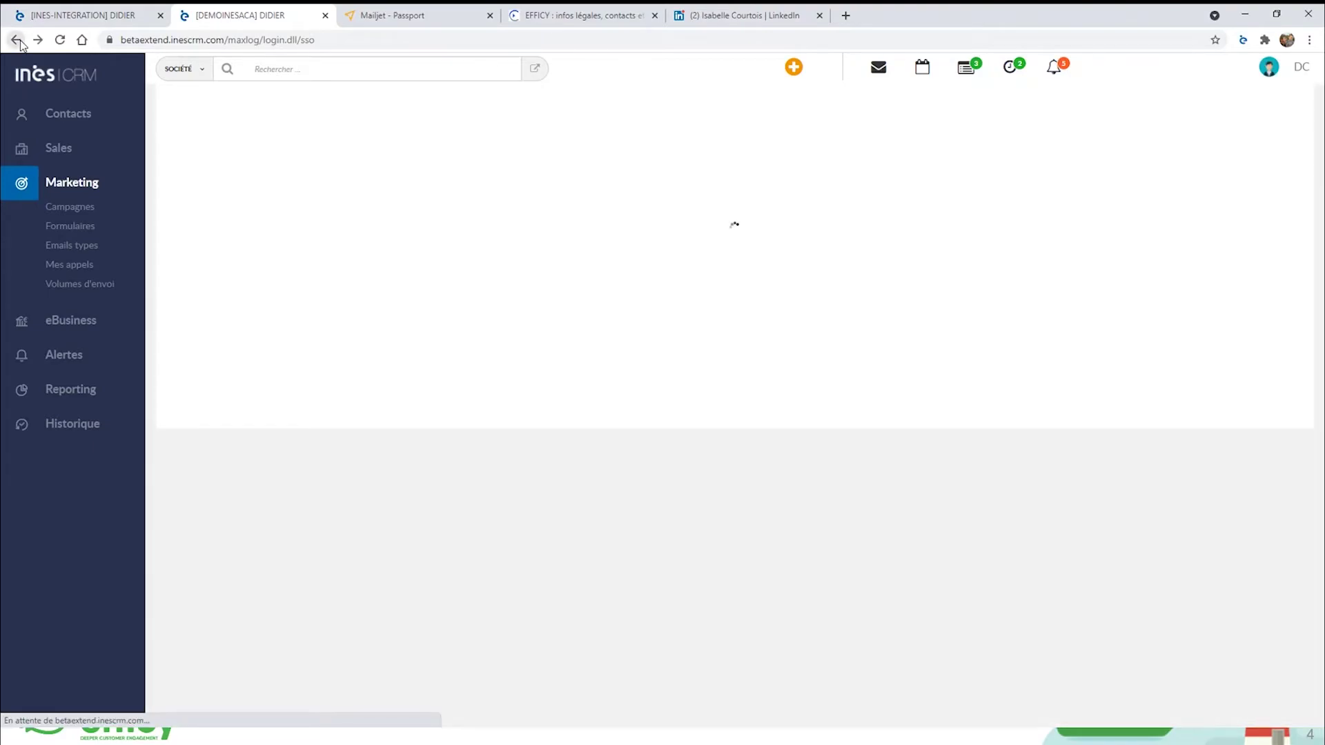
scroll(1065, 385, "down", 2)
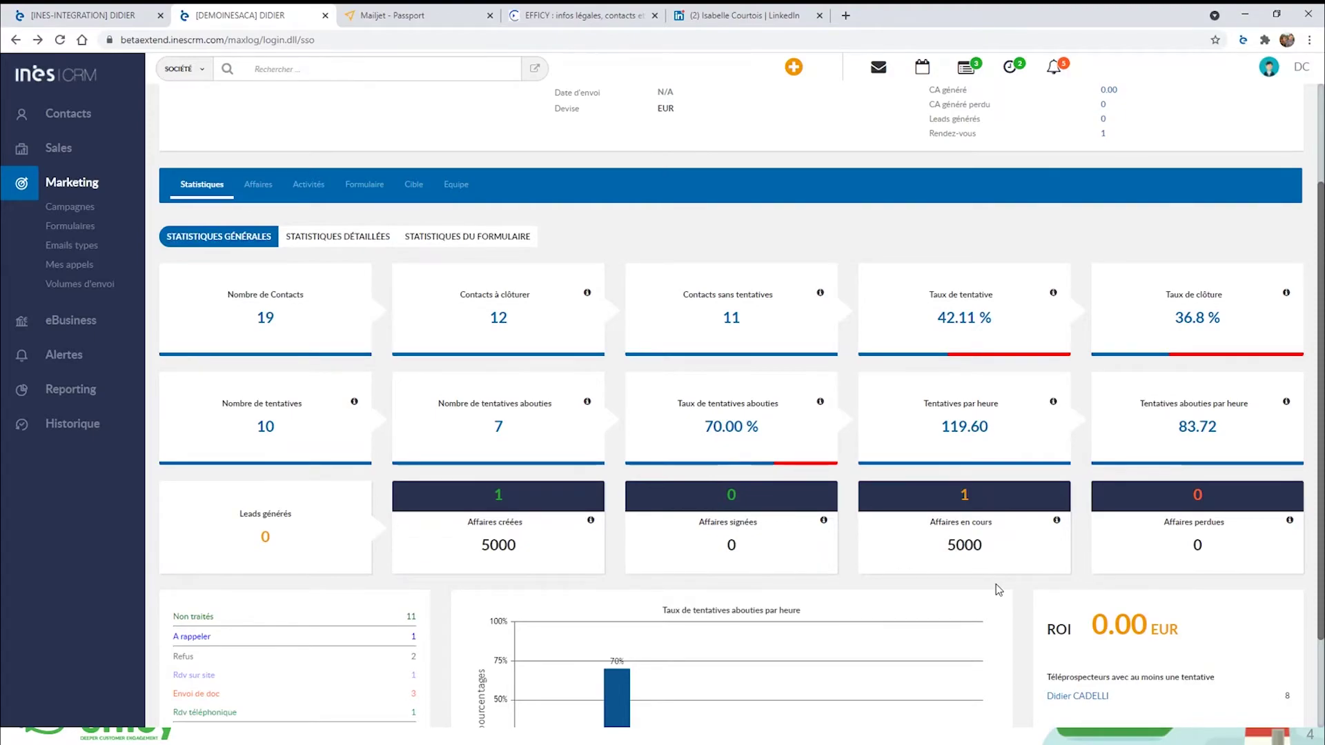
scroll(718, 543, "down", 2)
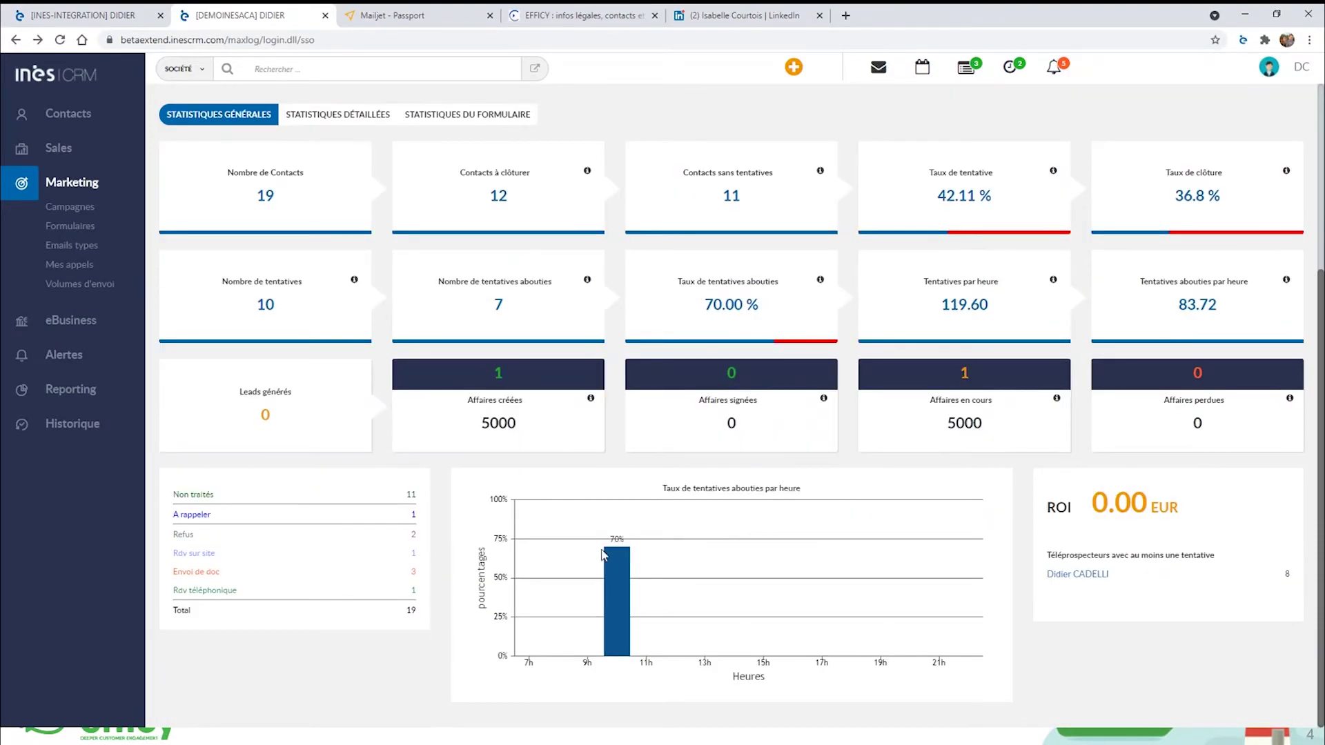
left_click(412, 497)
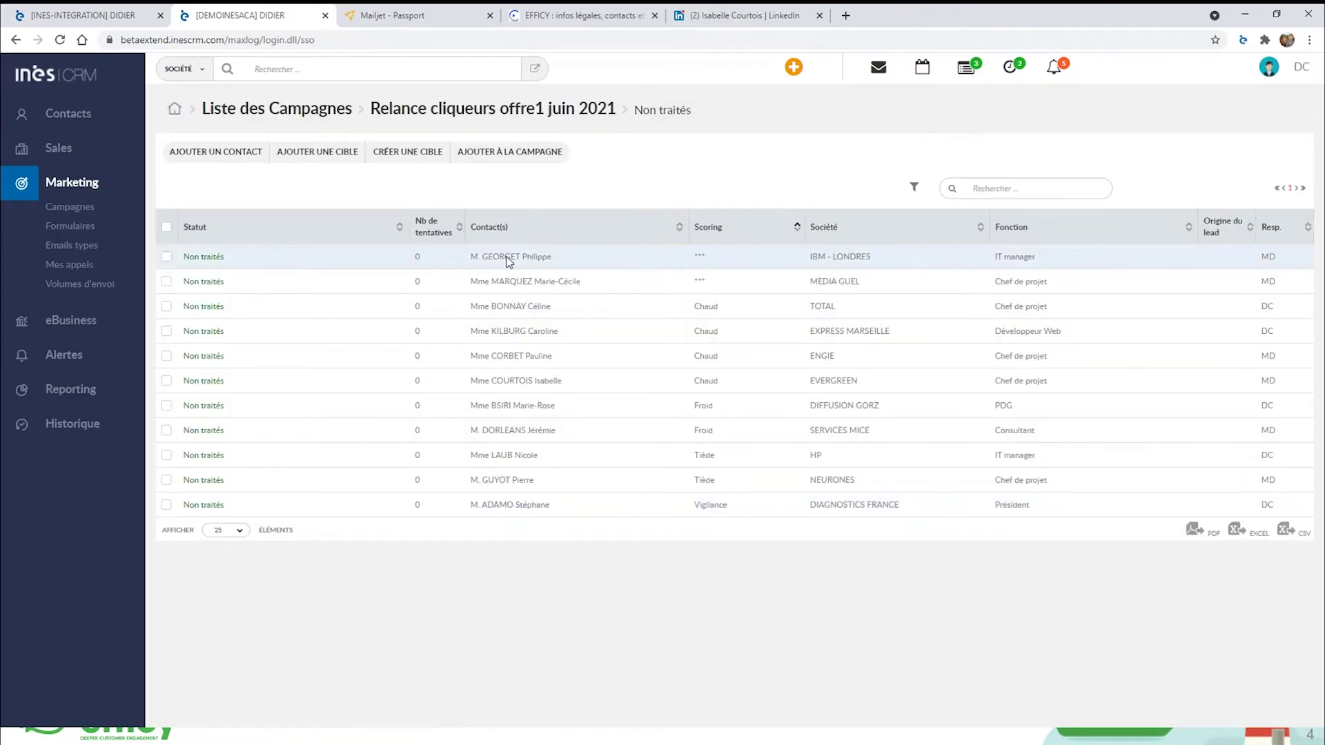
Open the first untreated contact's call form and change the mobile number's last digits to 78.
left_click(506, 258)
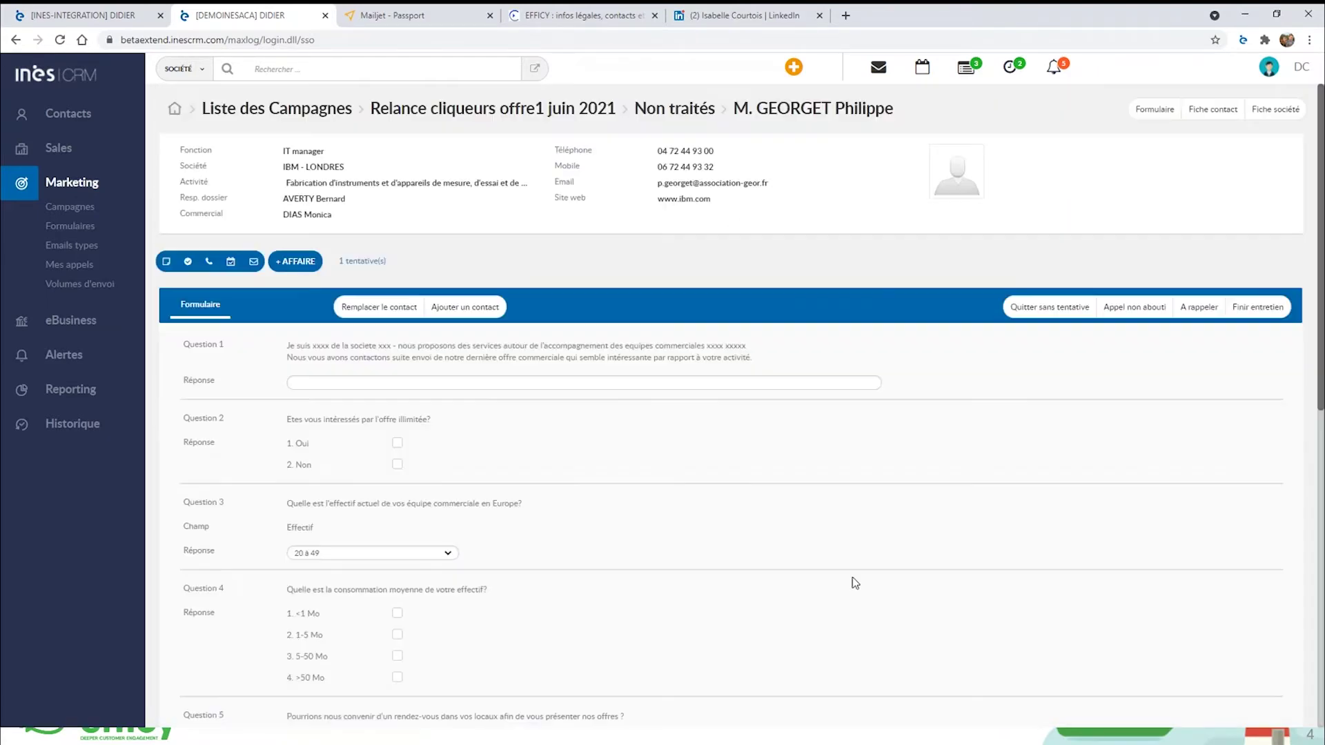
left_click(474, 385)
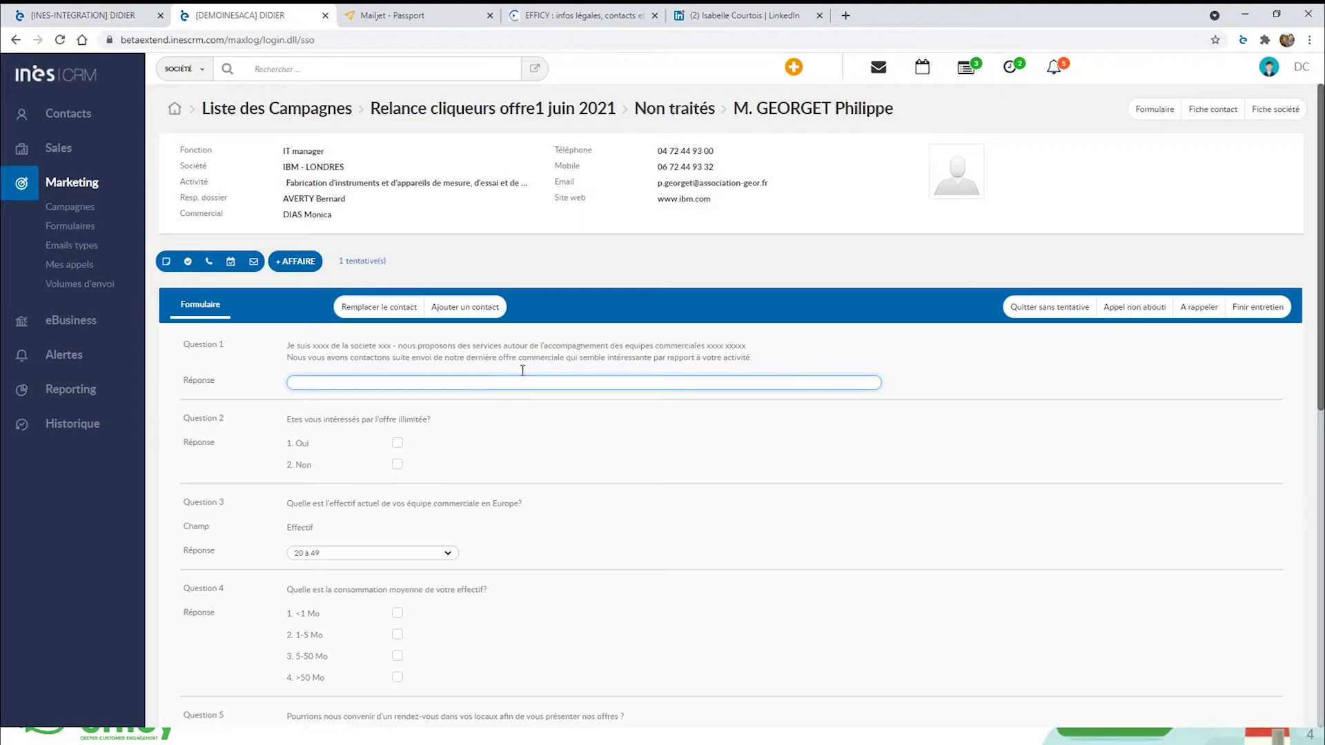
left_click(682, 166)
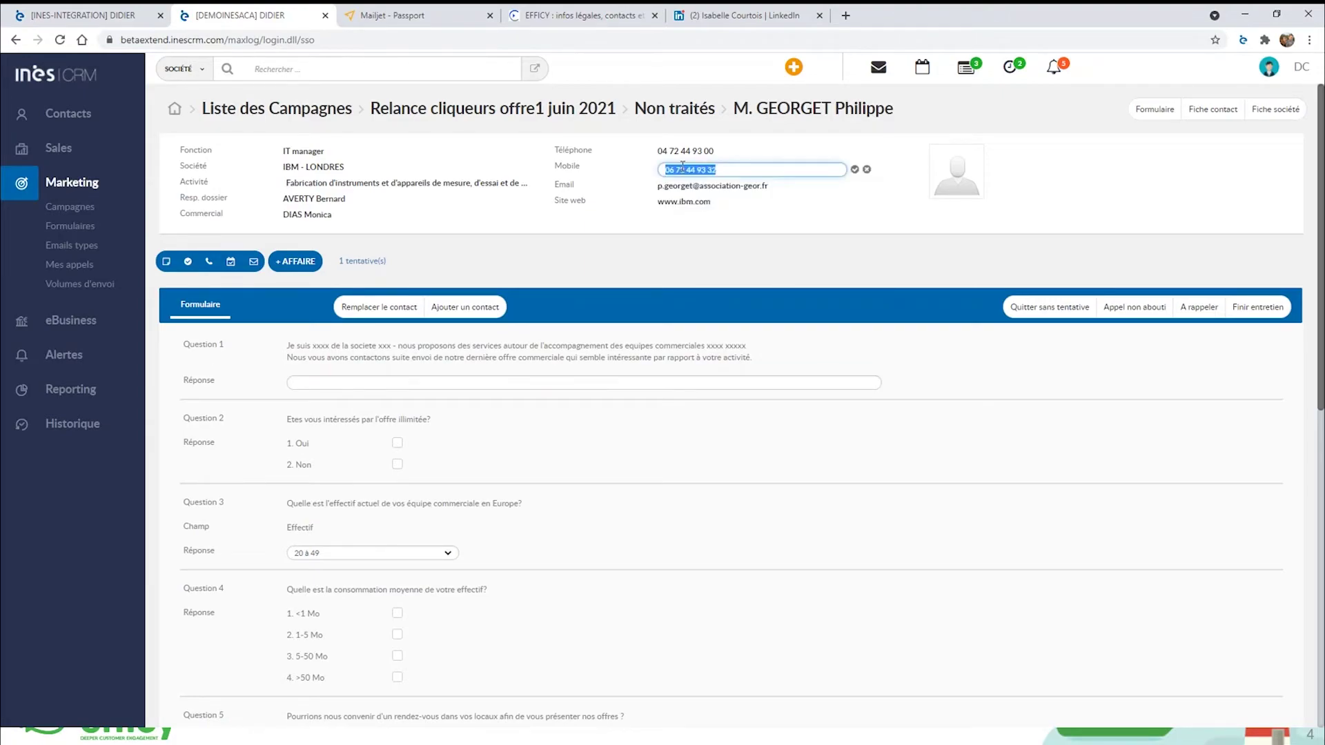
left_click(739, 168)
key("BackSpace")
key("BackSpace")
type("78")
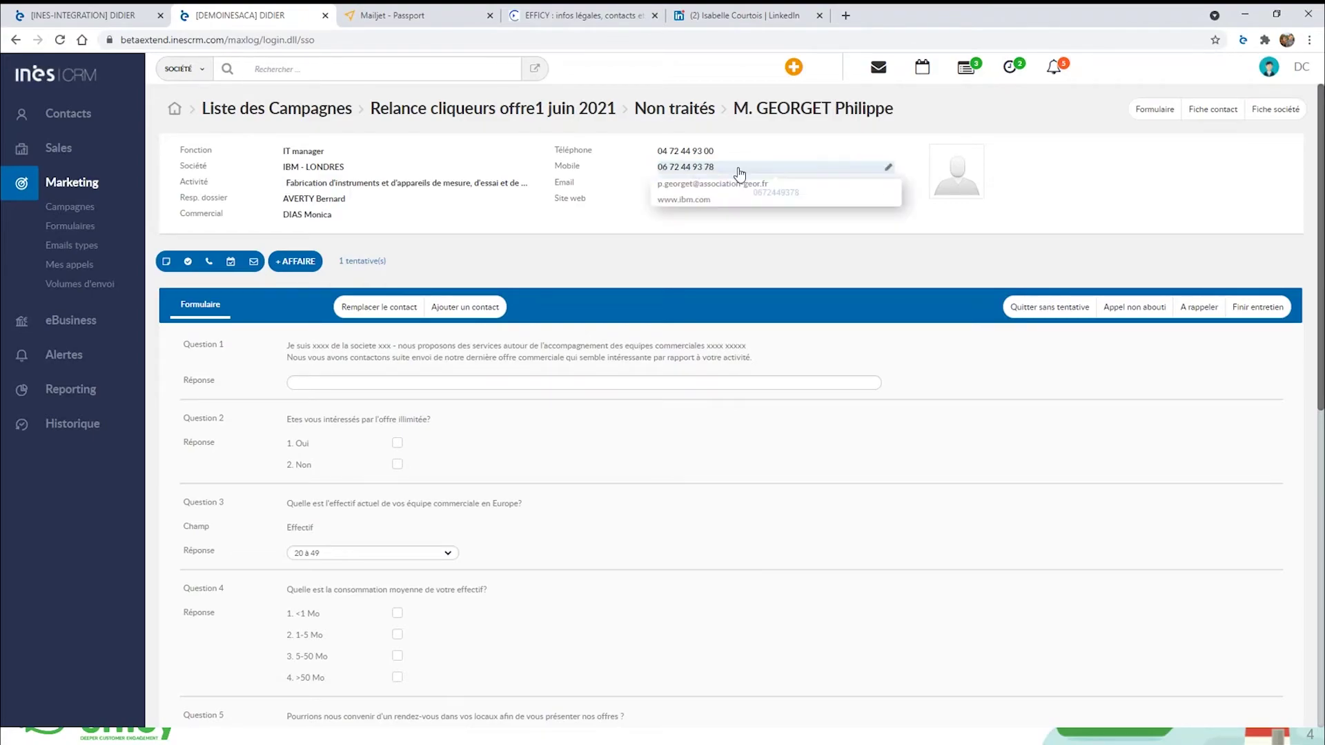
key("Return")
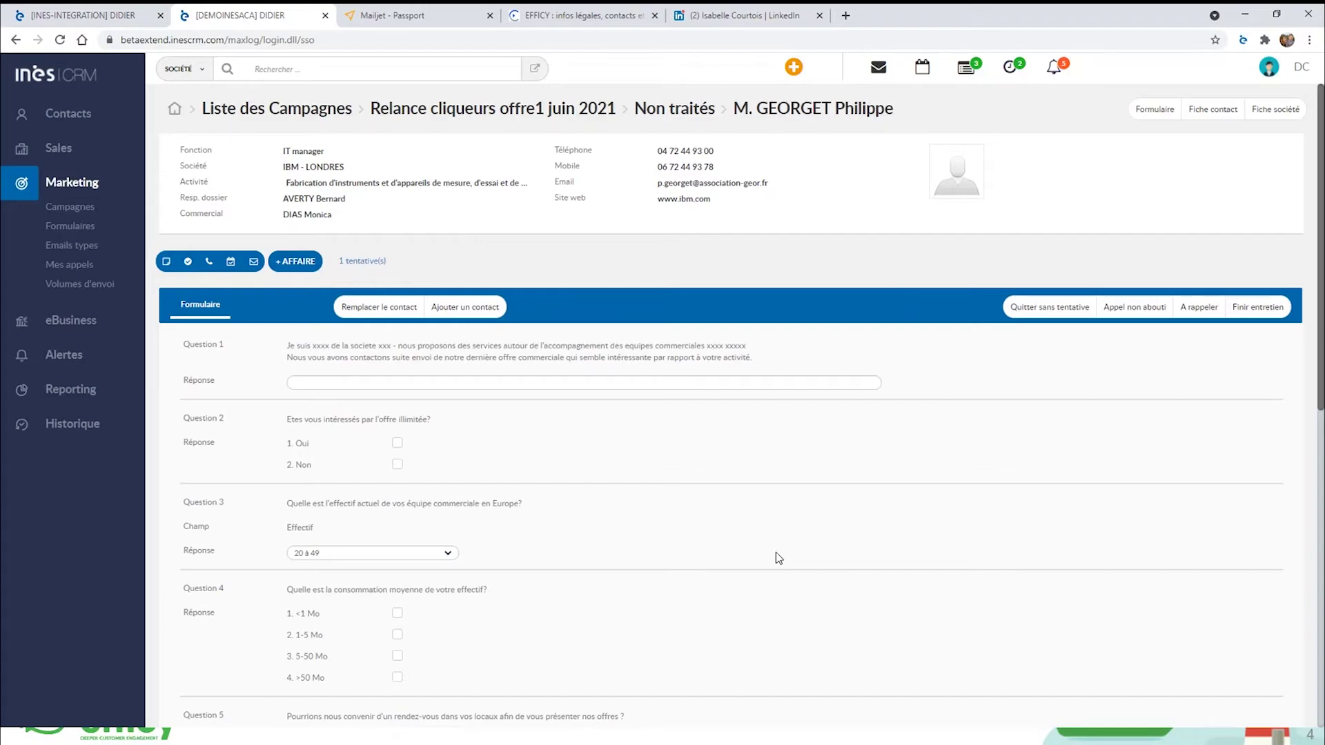
scroll(776, 552, "down", 1)
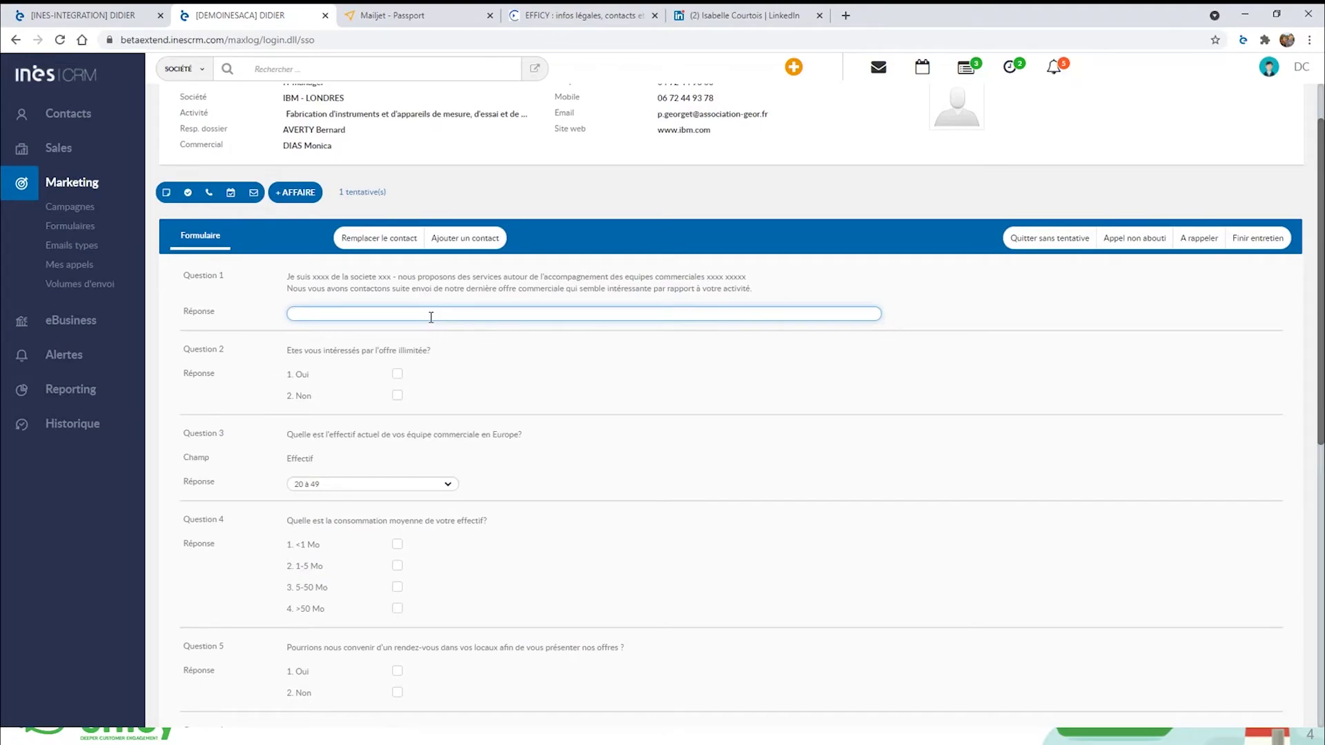
Answer Question 1 with 'qualitf comentaires', Question 2 with Oui, and Question 3 with 50 à 99.
type("qualitf comentaires")
left_click(420, 350)
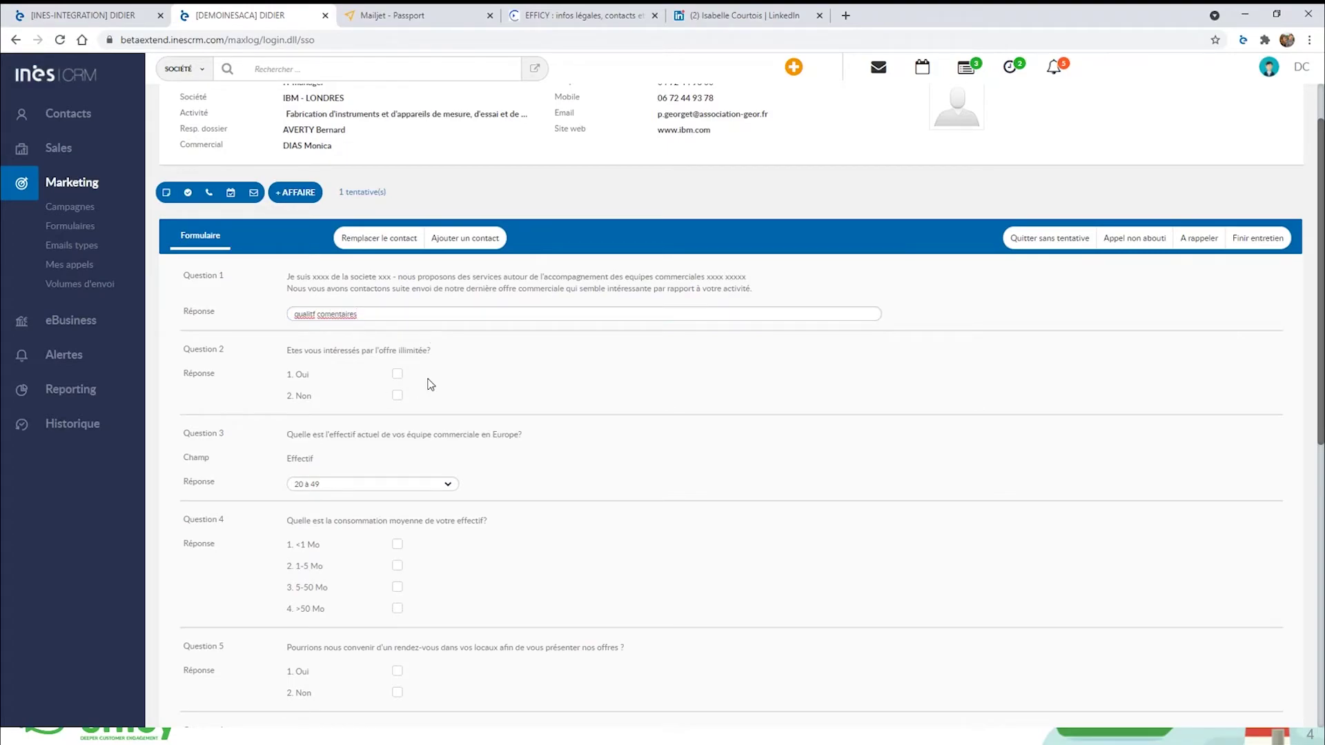
left_click(398, 375)
double_click(197, 459)
triple_click(291, 461)
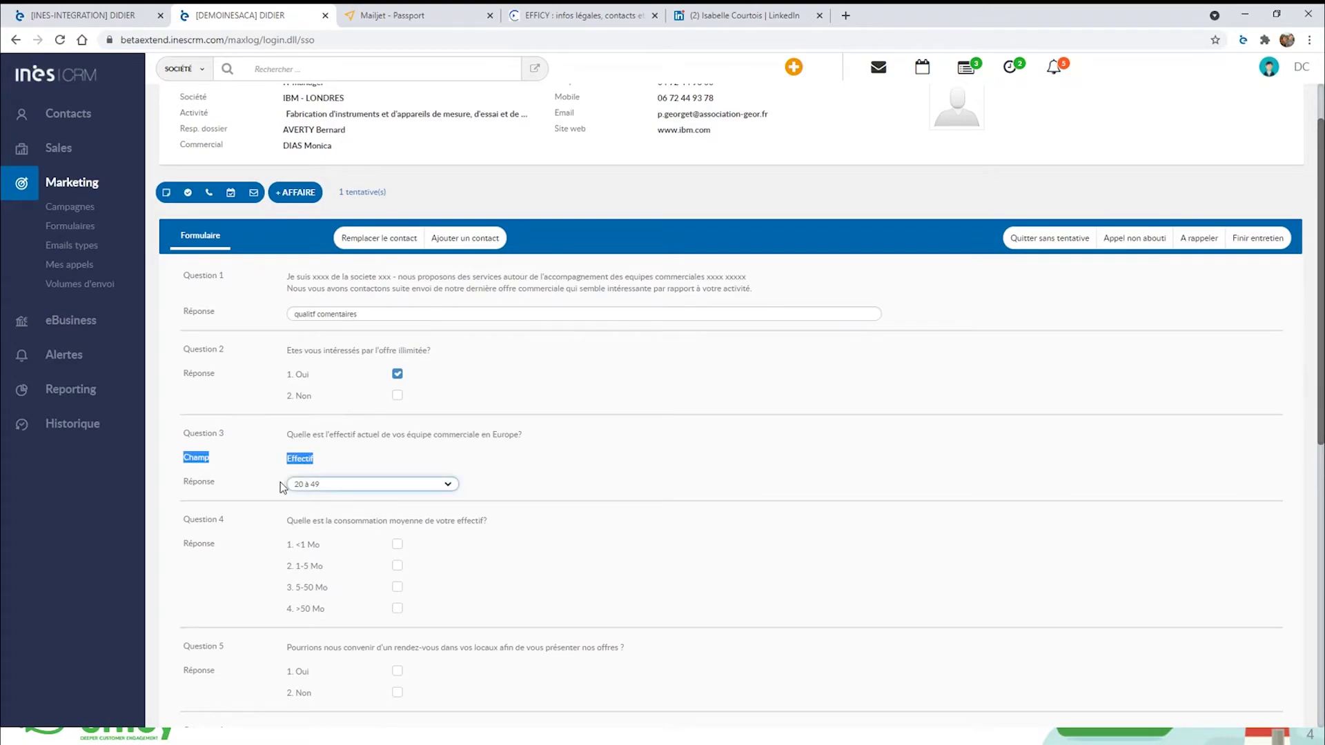
left_click(336, 487)
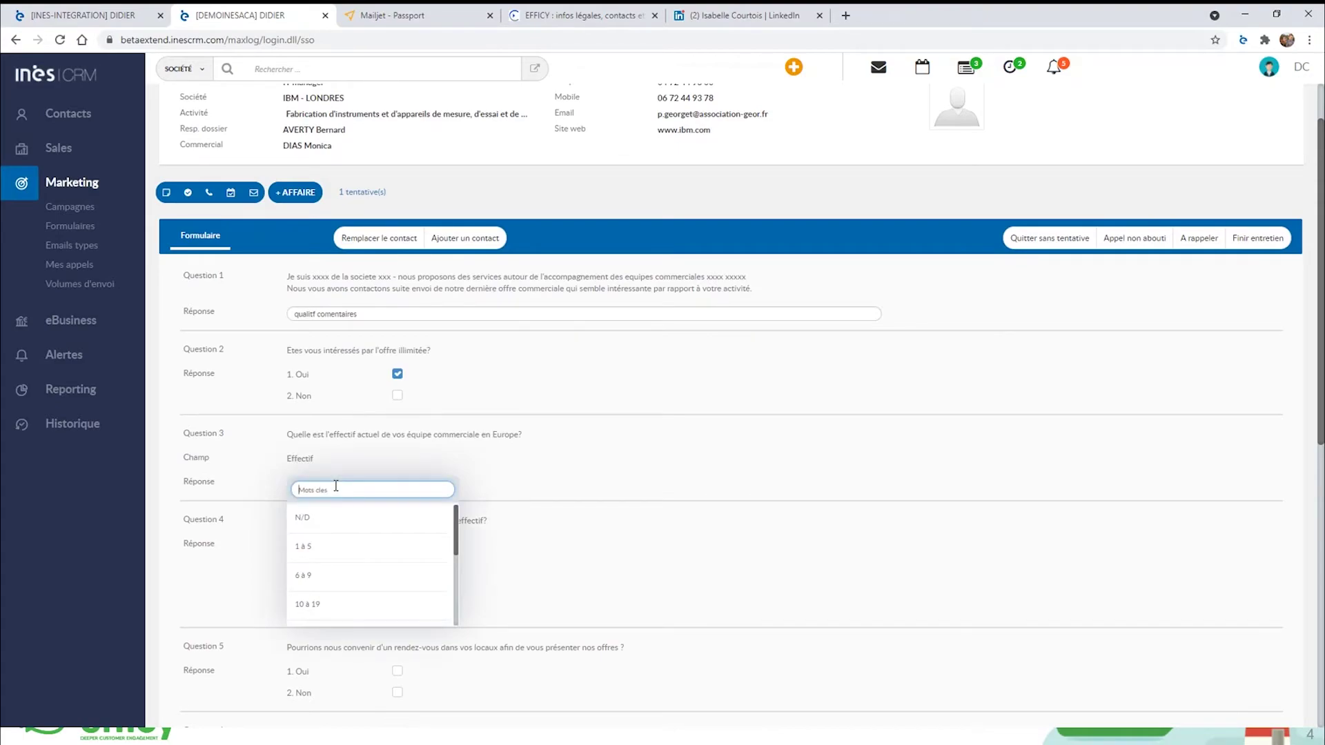
scroll(342, 587, "down", 1)
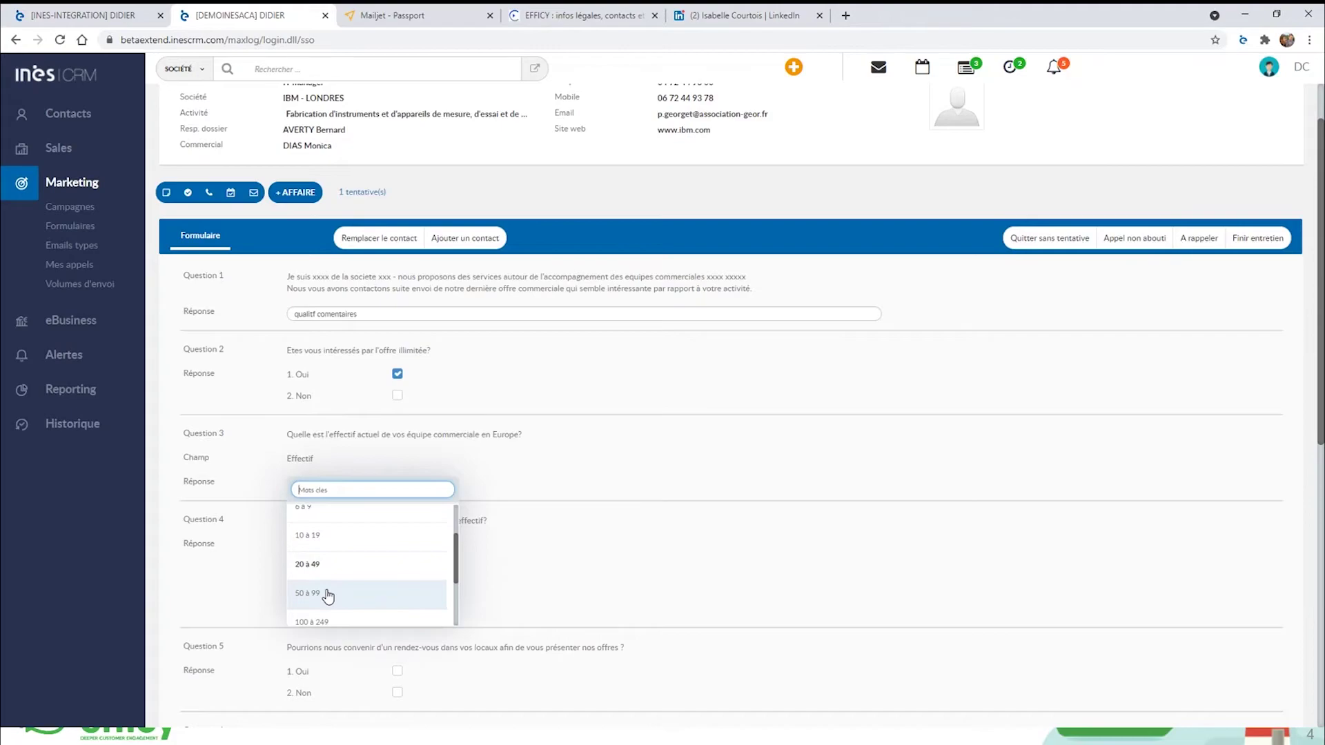
left_click(328, 594)
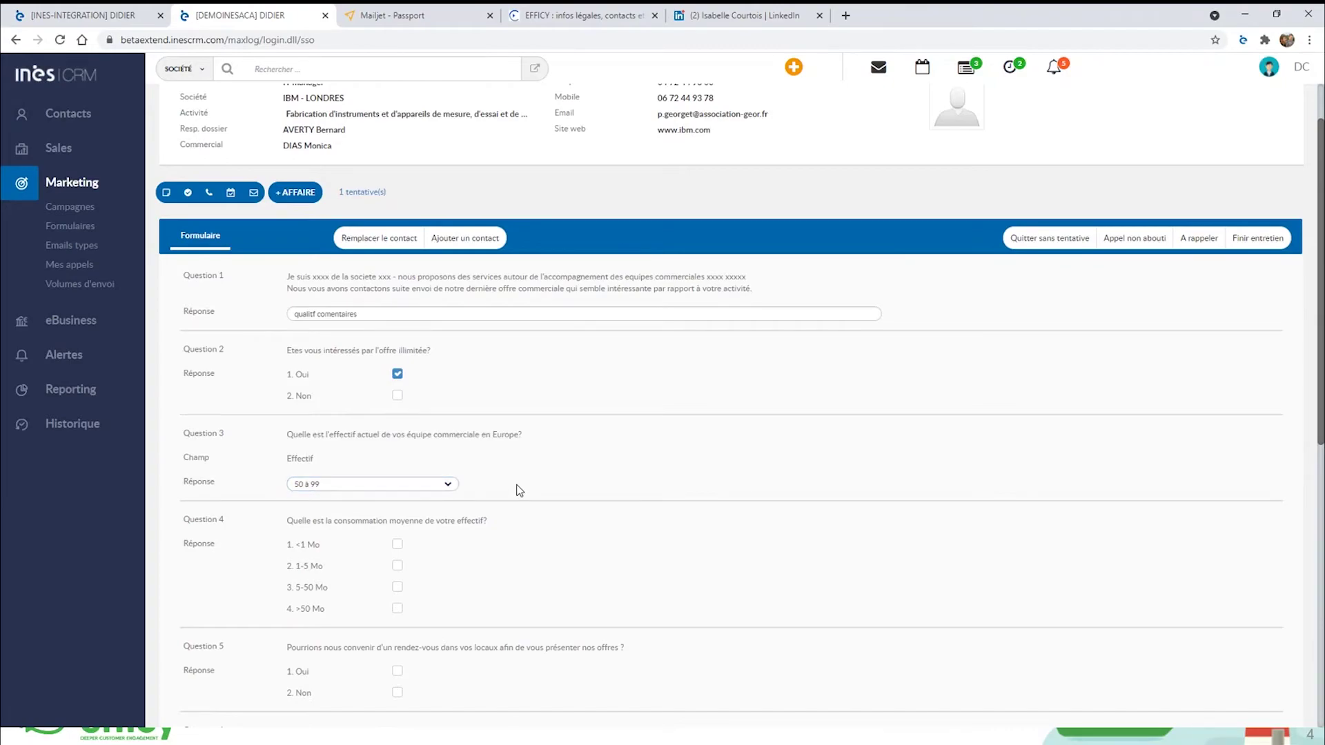
Answer 1-5 Mo to Question 4 and Oui to Question 5, dismissing the appointment error.
left_click(397, 565)
scroll(358, 571, "down", 2)
left_click(398, 534)
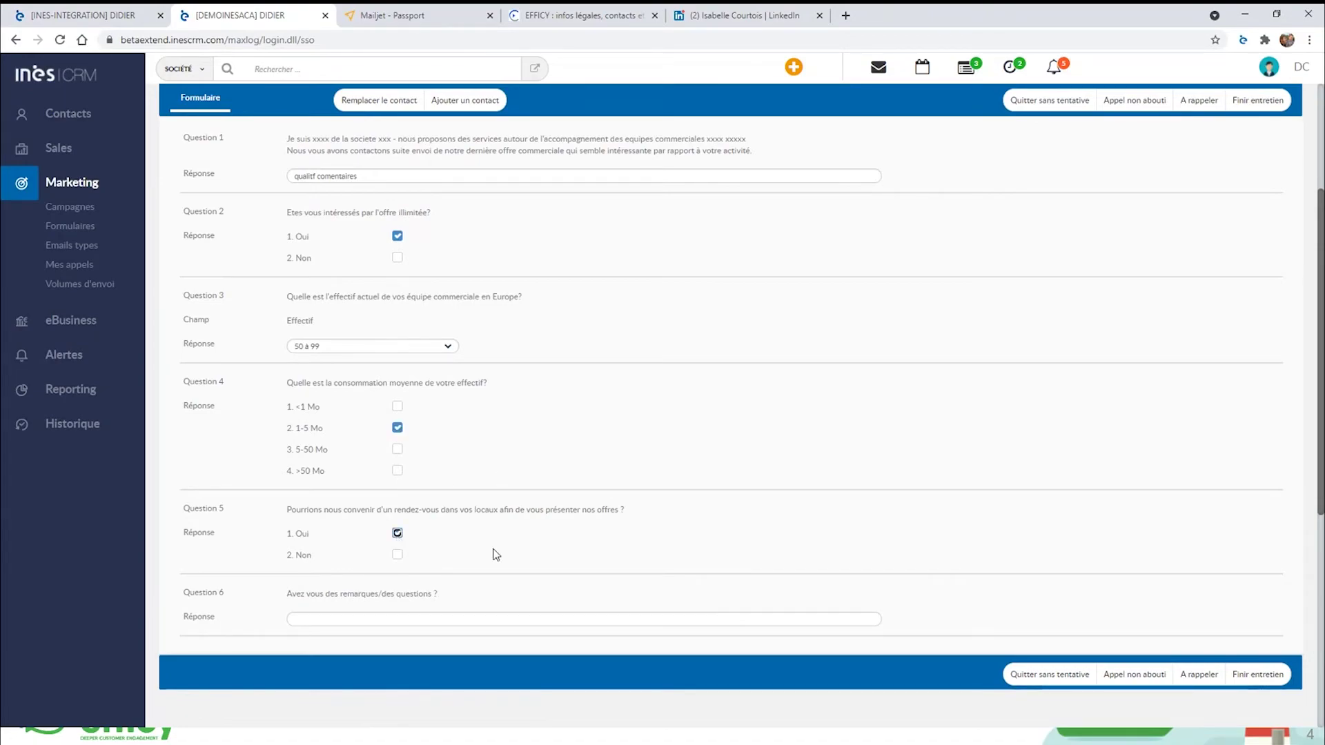
scroll(674, 532, "up", 1)
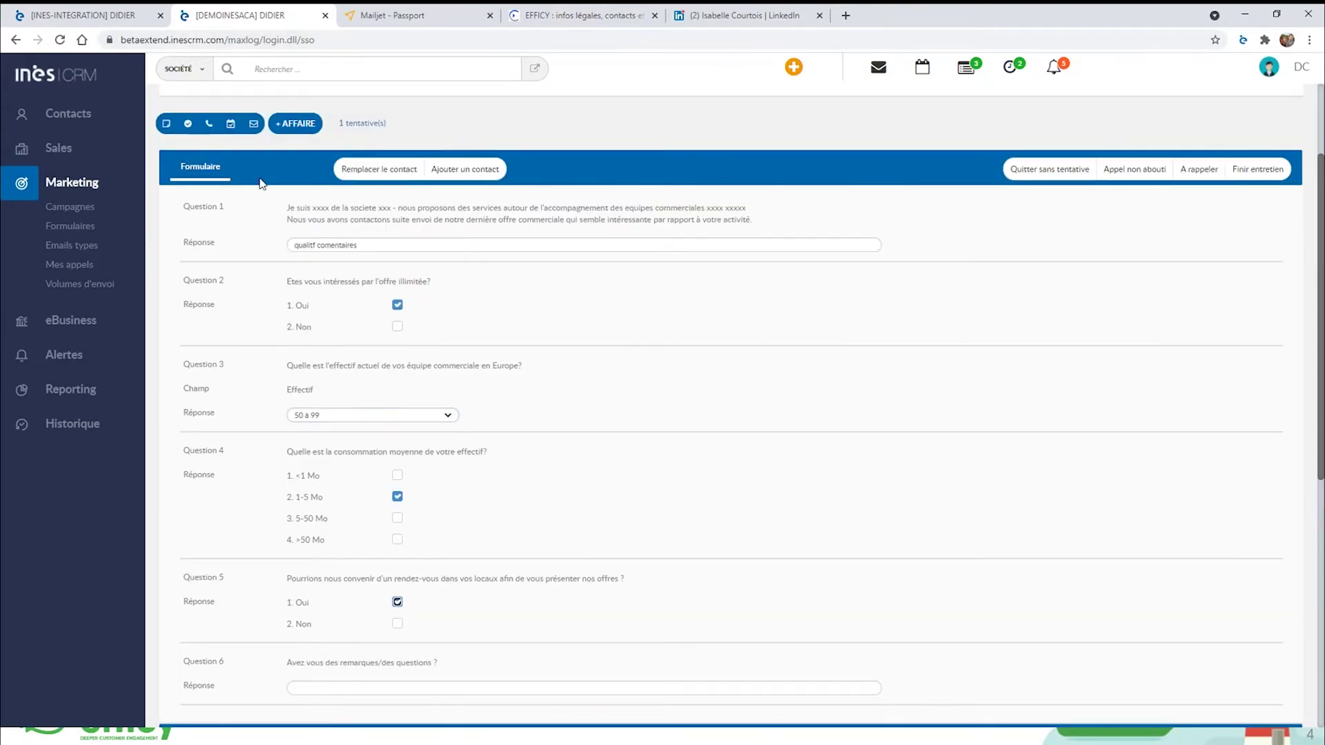
left_click(232, 127)
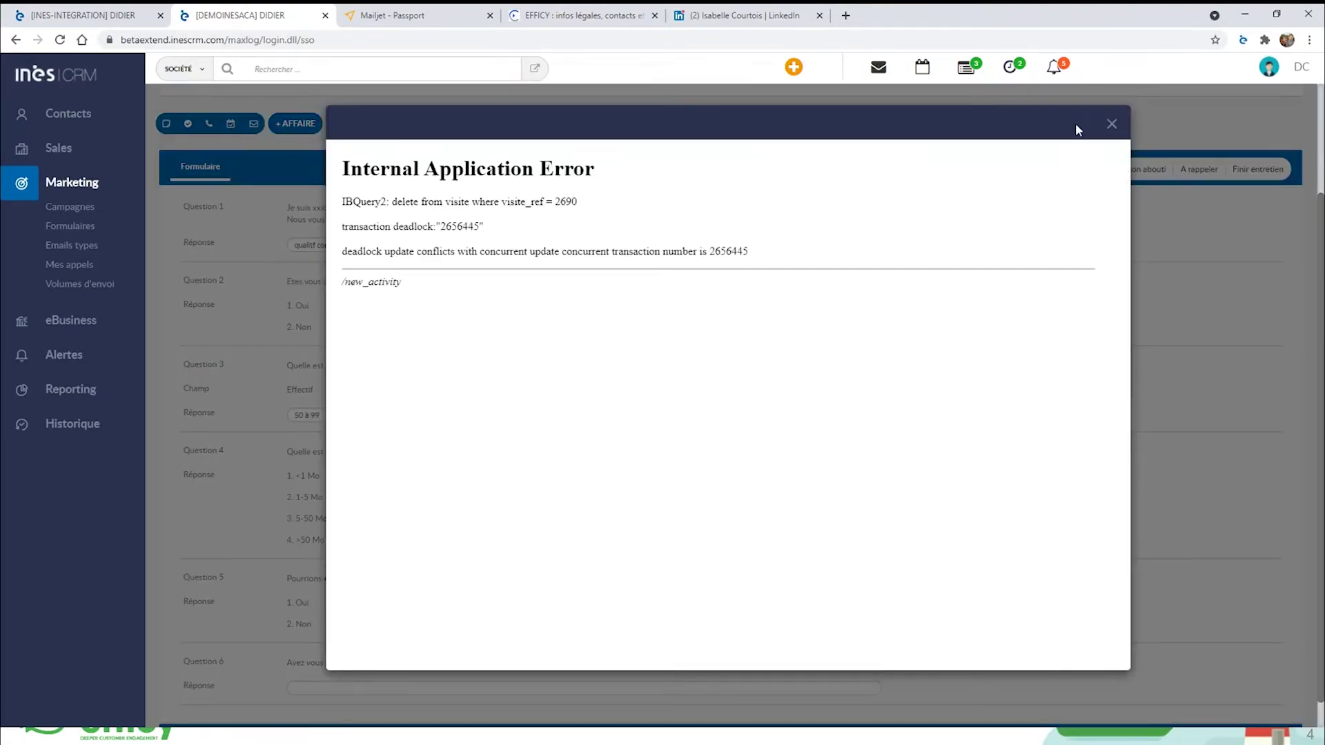
left_click(1112, 126)
scroll(699, 439, "up", 2)
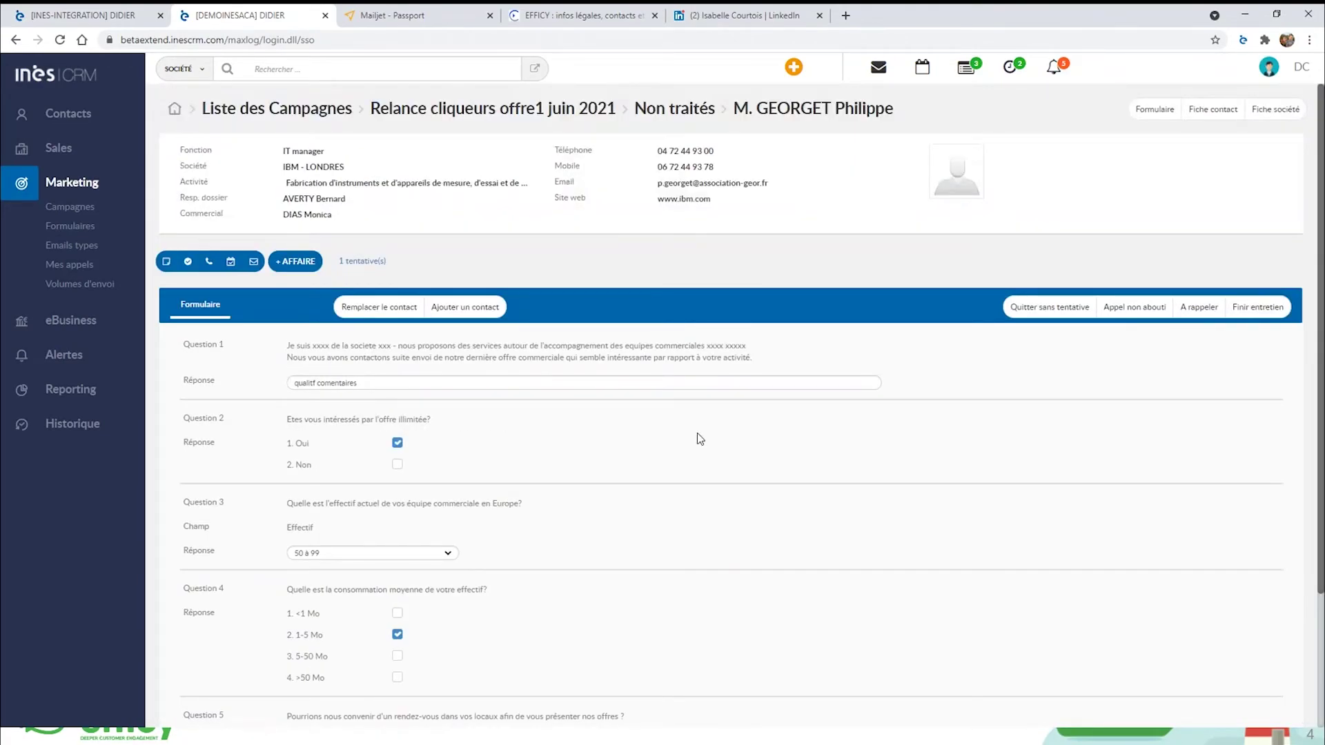
Save an appointment 'rdv pres sur site' dated 19/07/2021 for the contact.
left_click(232, 263)
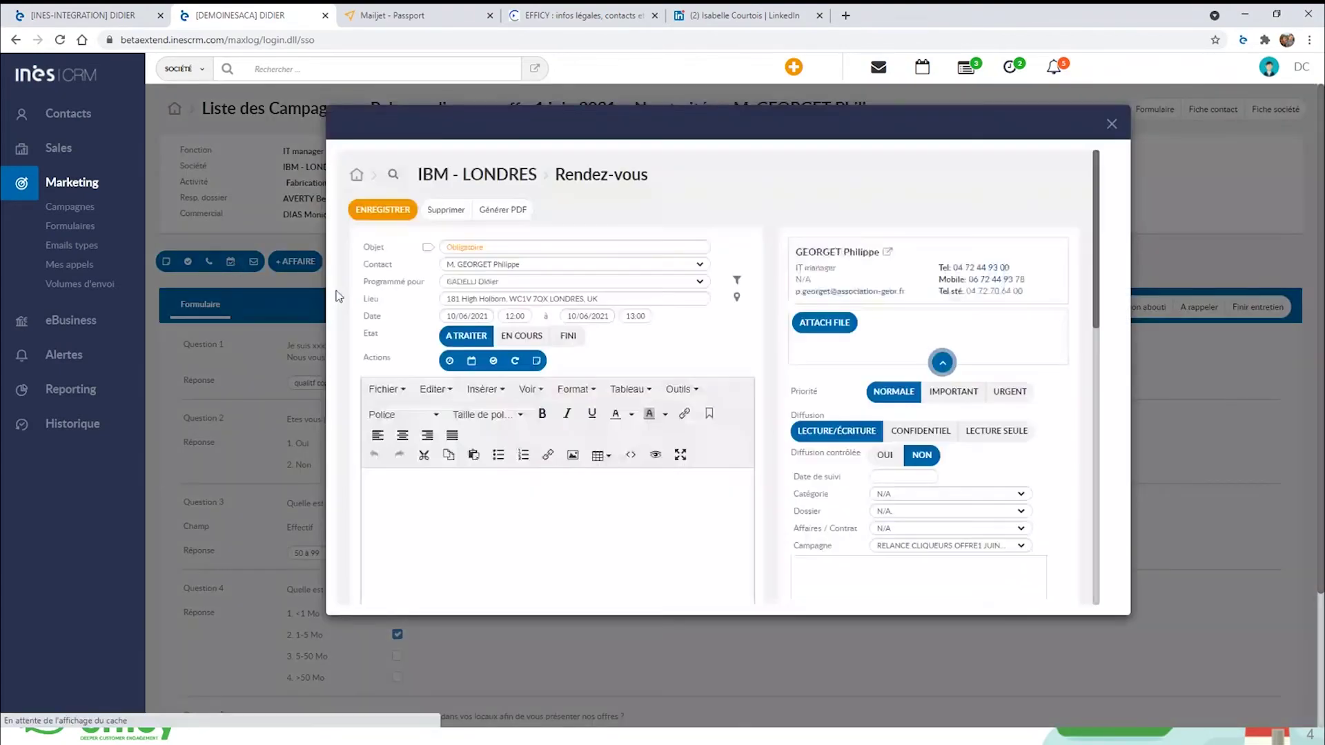
left_click(487, 249)
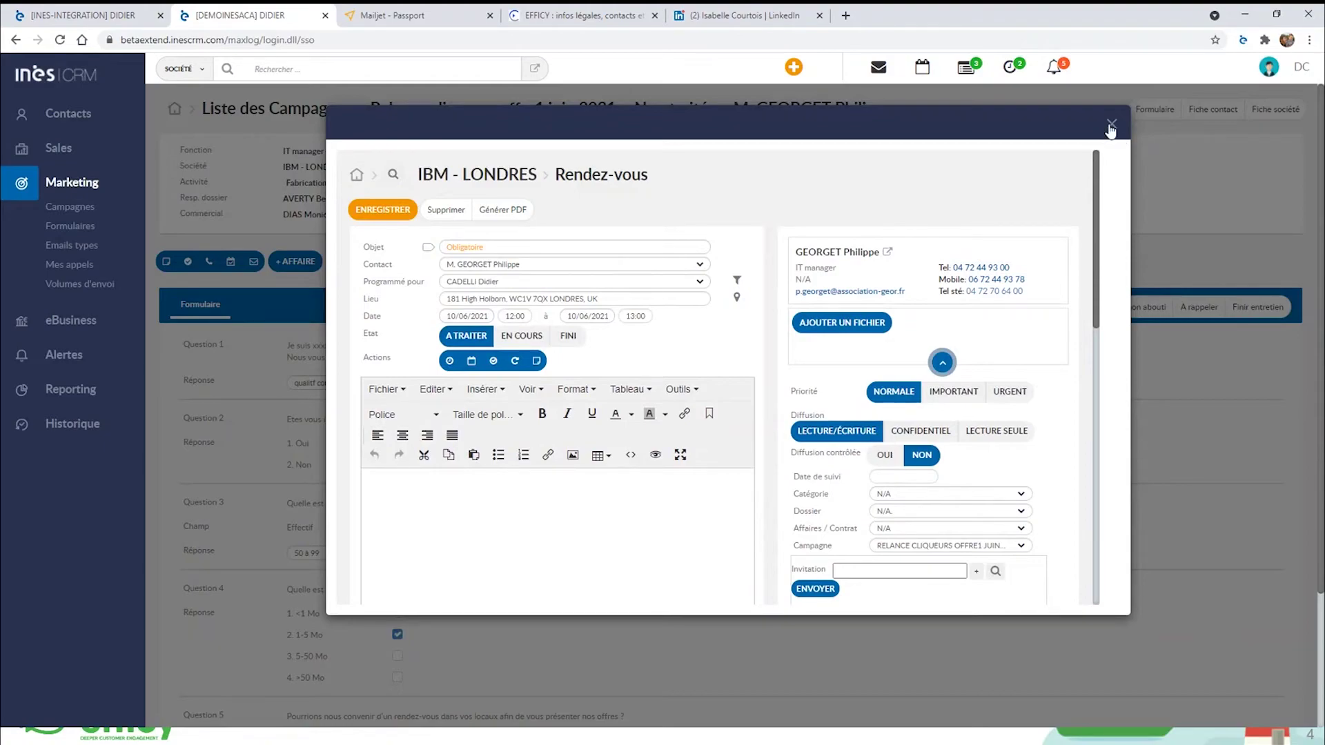
left_click(513, 246)
type("rdv pres sur site")
left_click(457, 315)
left_click(639, 335)
left_click(497, 401)
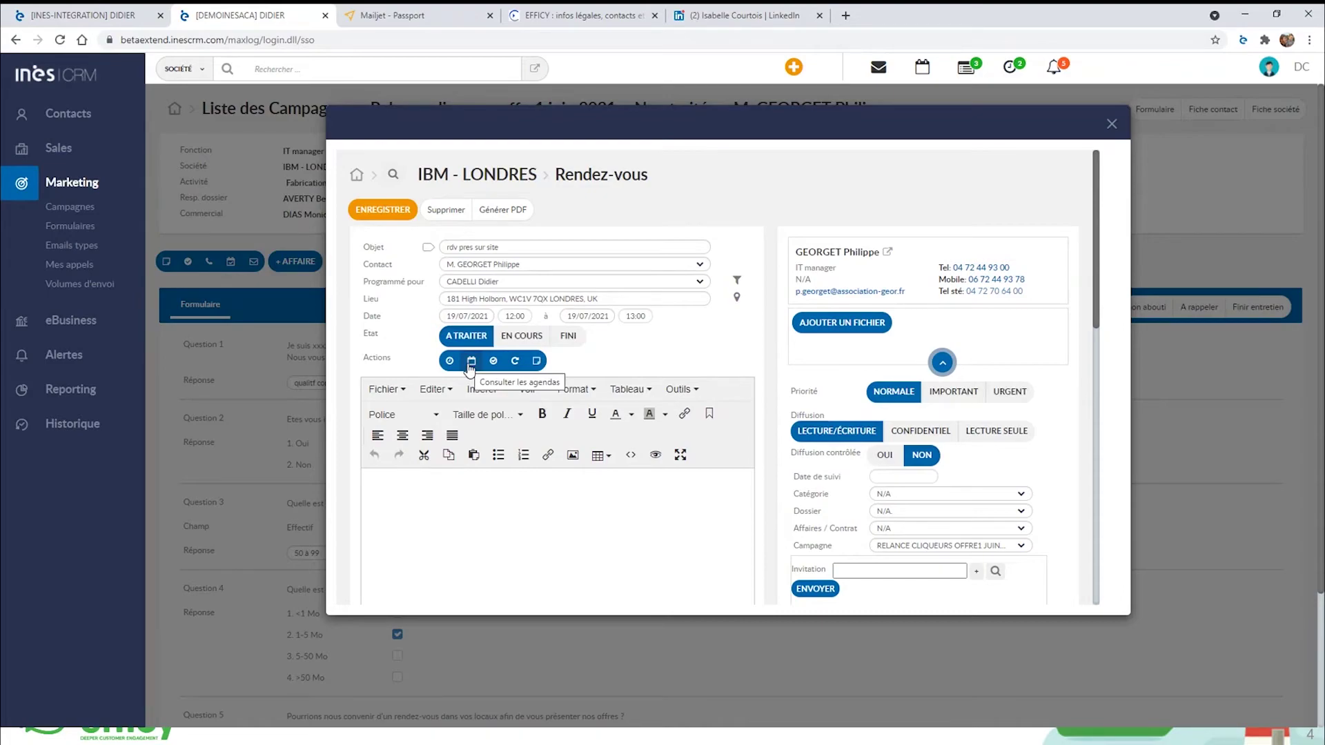
left_click(613, 298)
left_click(379, 210)
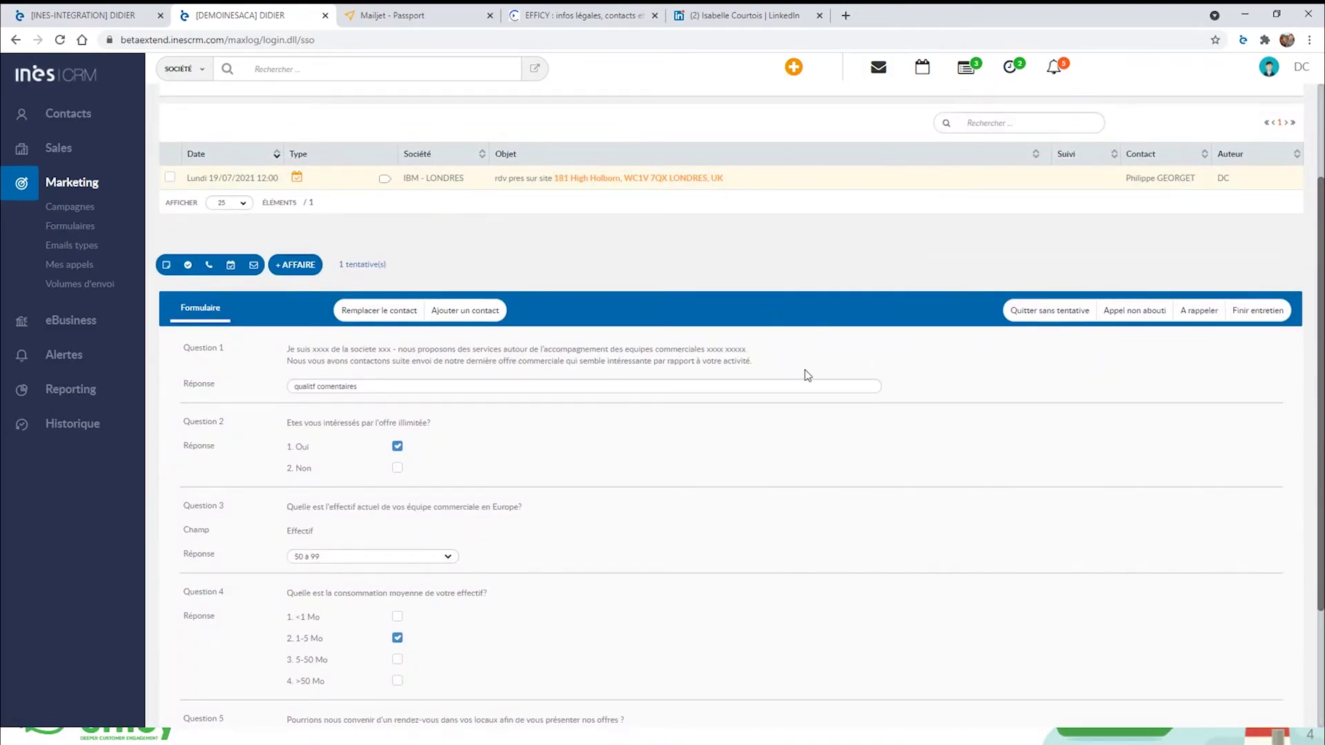
Answer Question 6 with 'commentaires'.
scroll(826, 540, "down", 3)
left_click(339, 655)
type("commentaires")
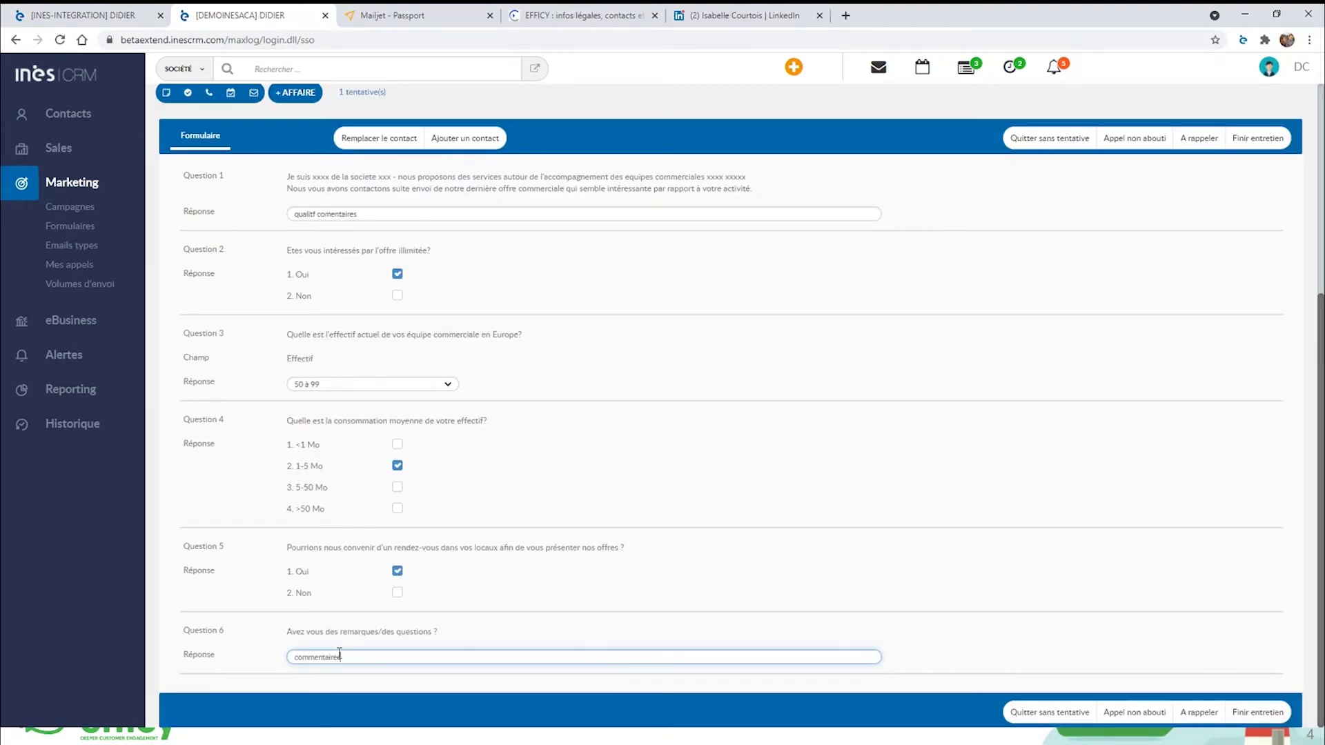
left_click(911, 723)
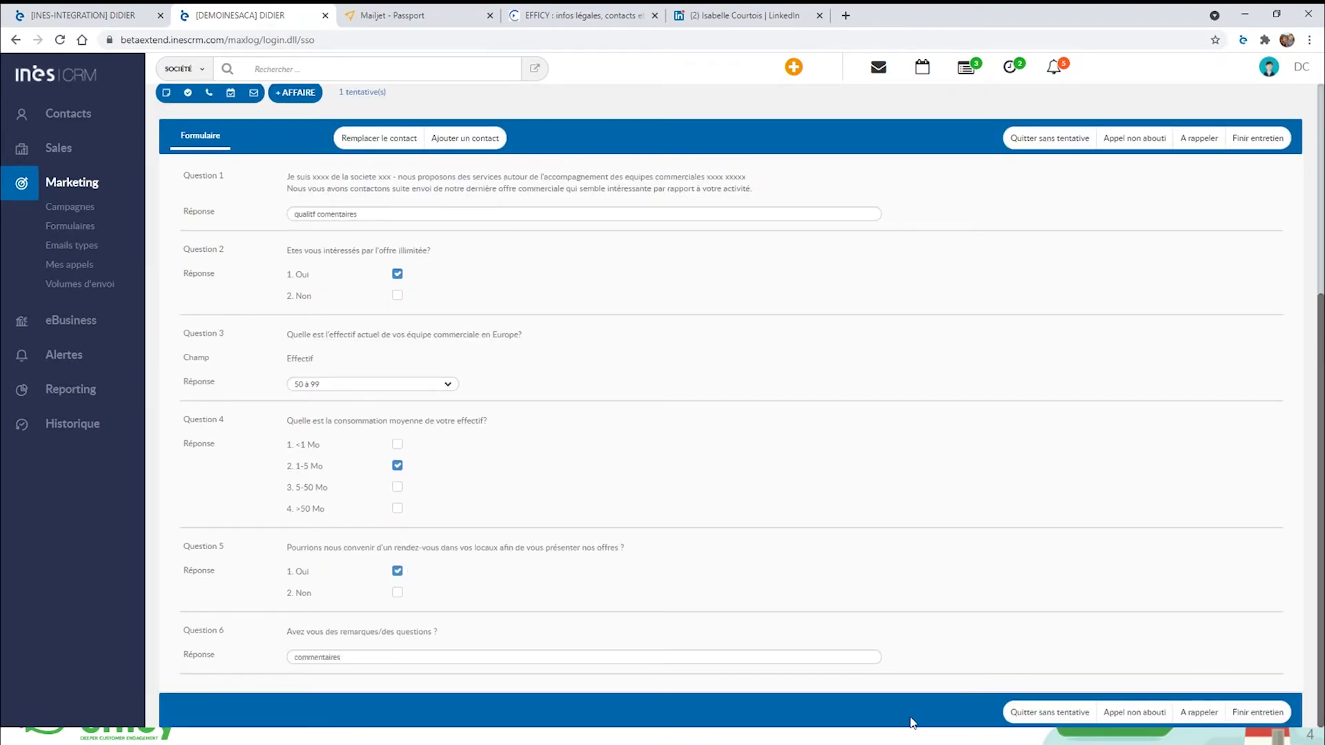
End the call with status Rdv sur site and the report 'qualtif'.
left_click(1258, 714)
left_click(703, 161)
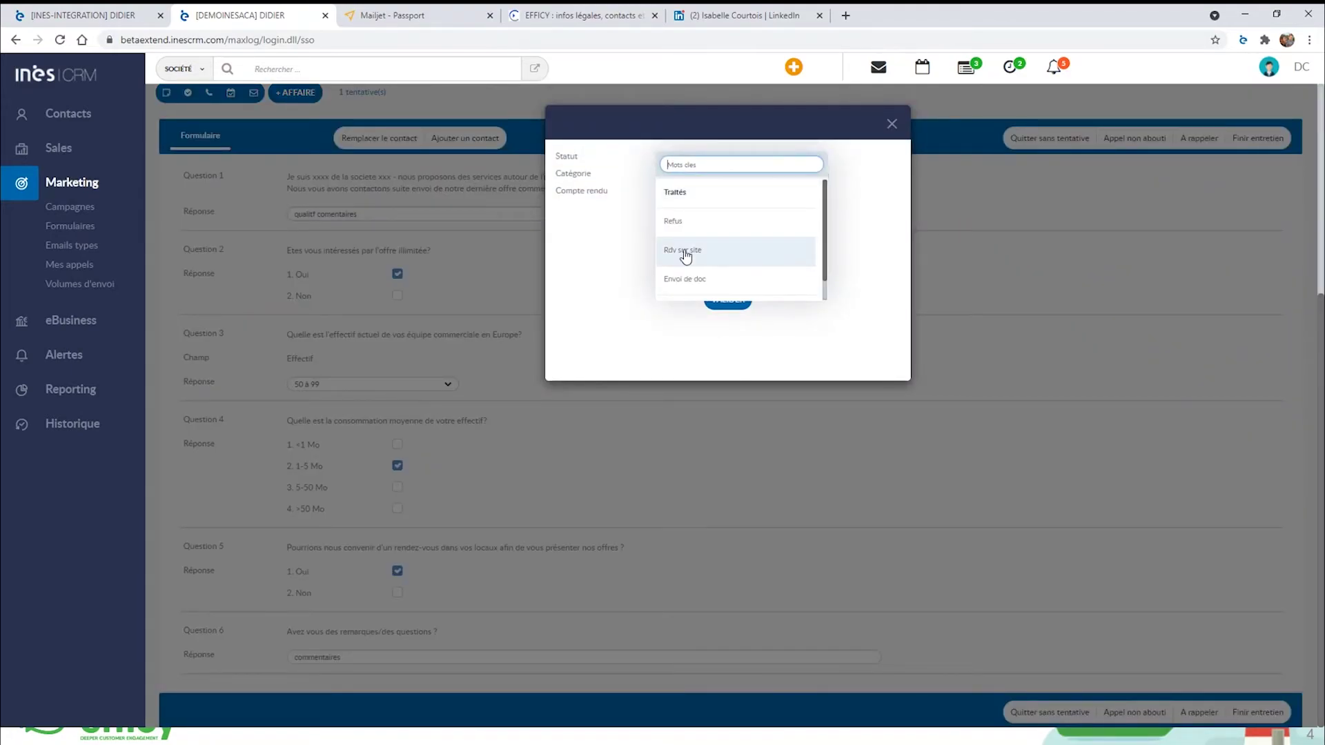
scroll(711, 238, "down", 1)
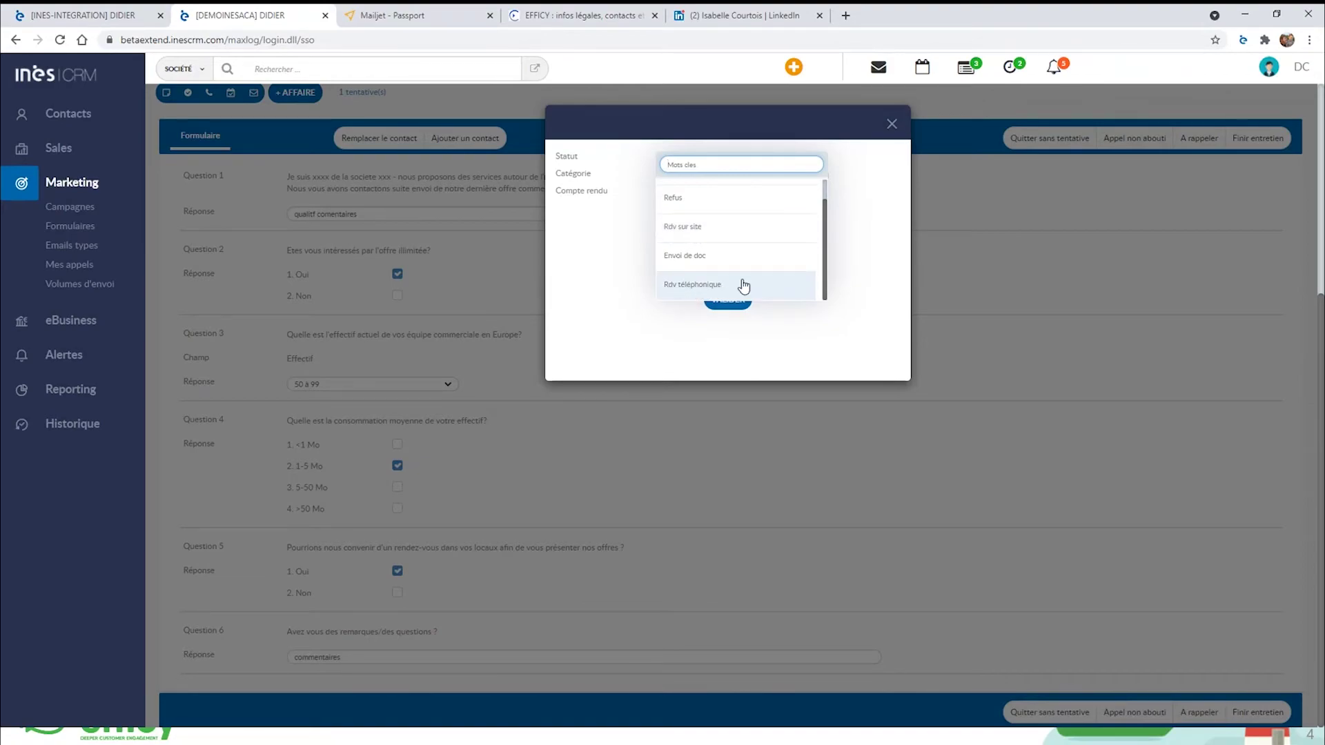
scroll(698, 230, "up", 1)
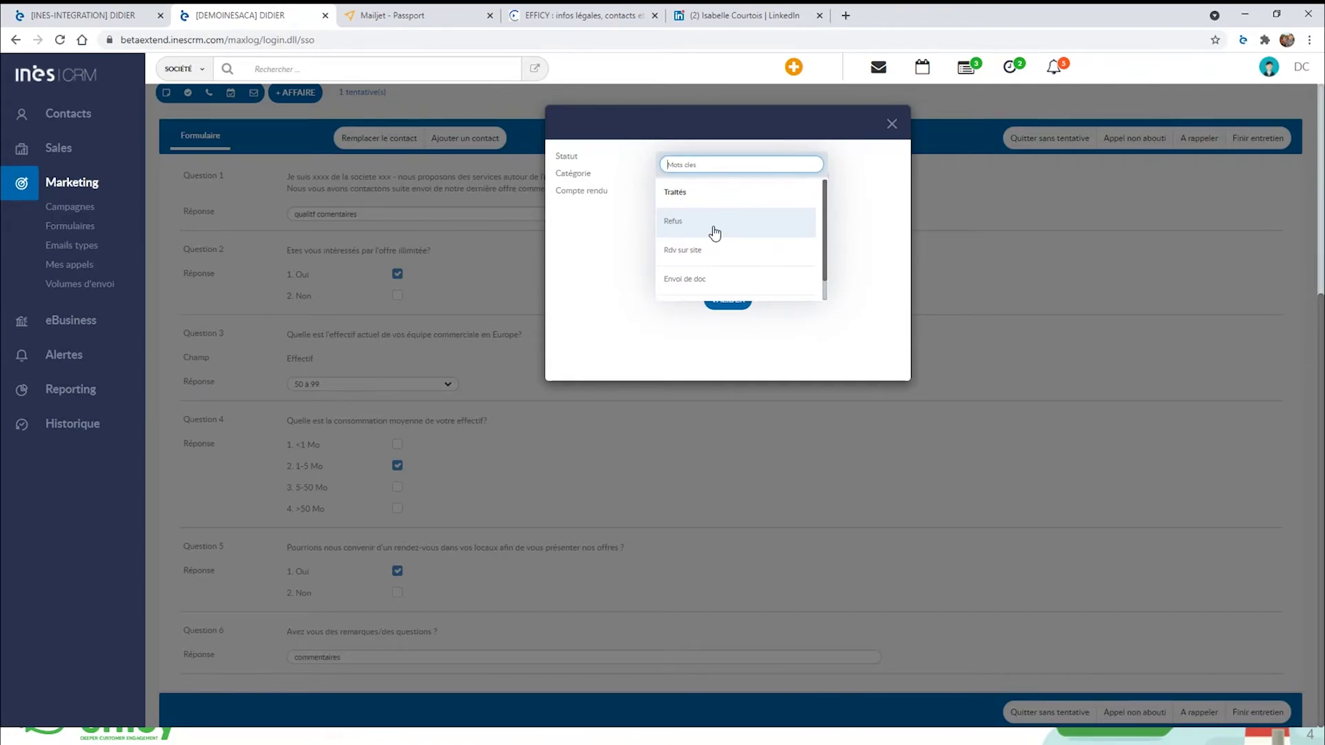
left_click(695, 251)
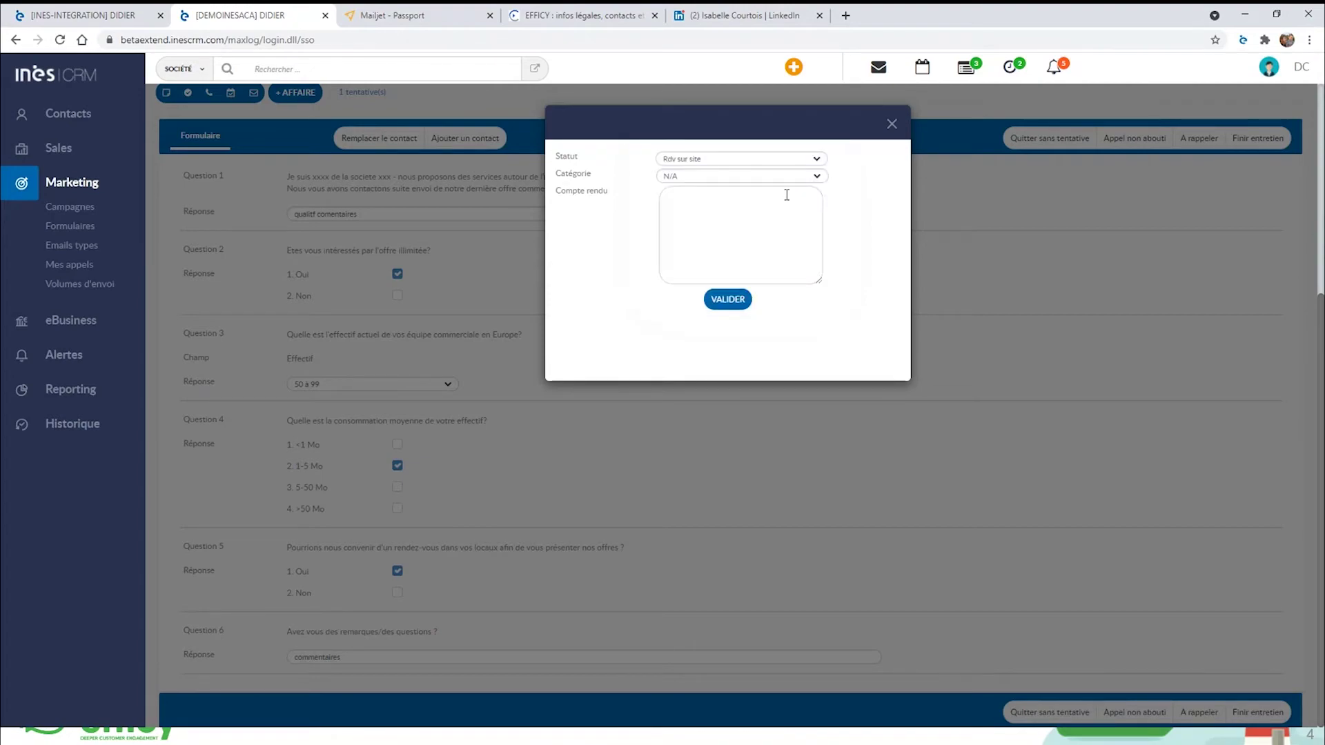
left_click(739, 232)
type("qualtif")
left_click(728, 299)
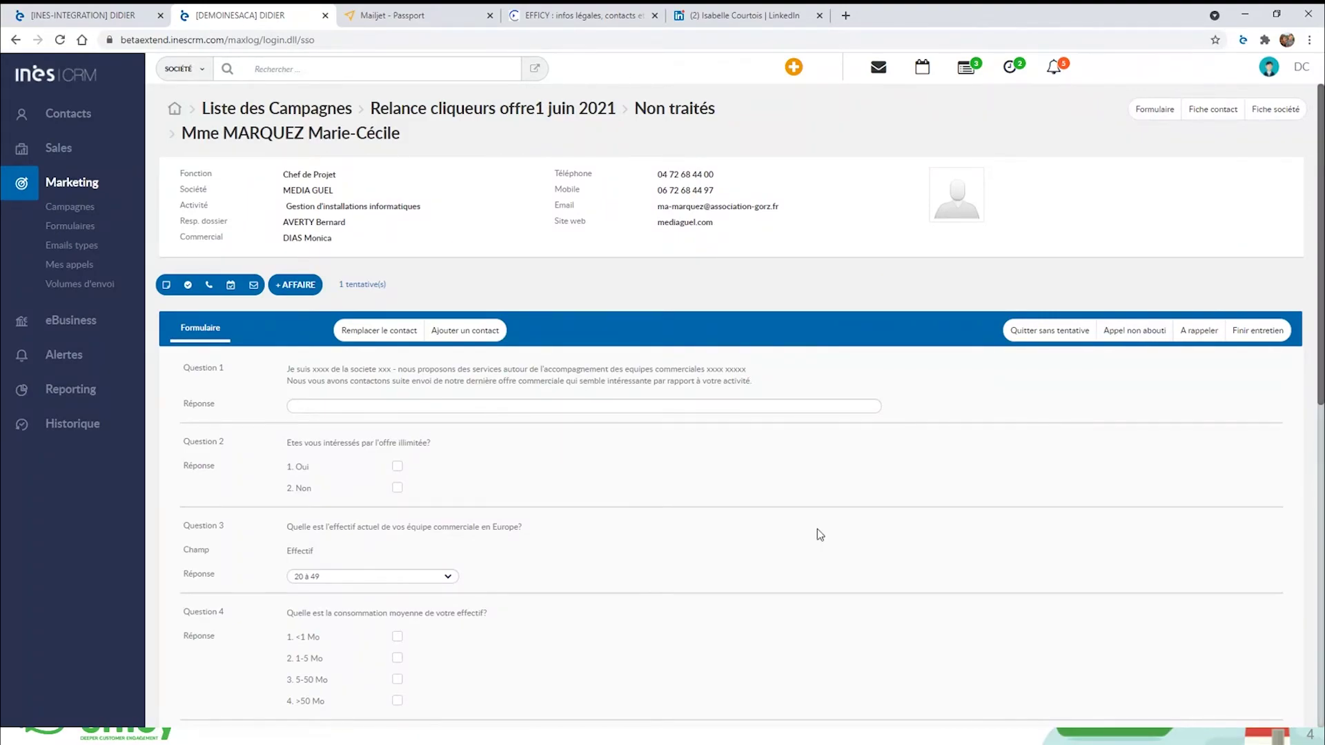
Leave the next contact's form without logging an attempt and return to the campaign statistics.
left_click(1051, 332)
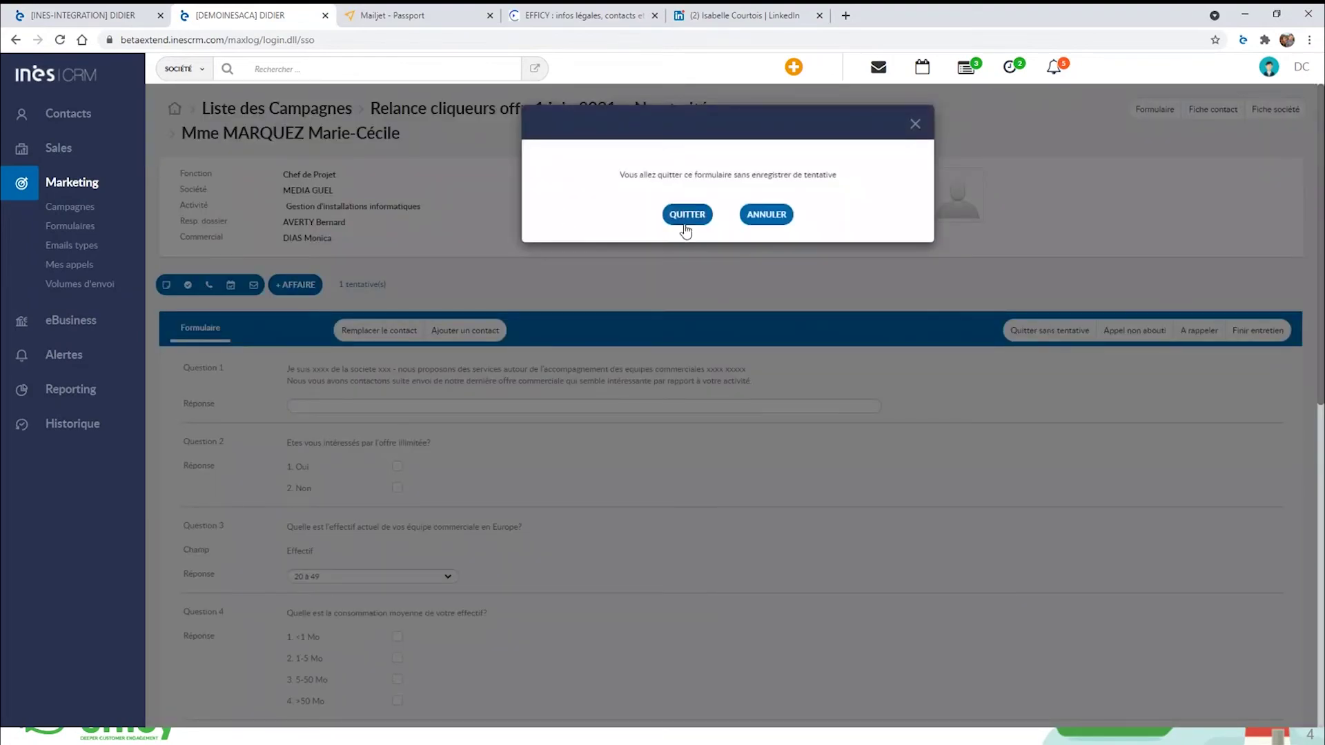
left_click(687, 215)
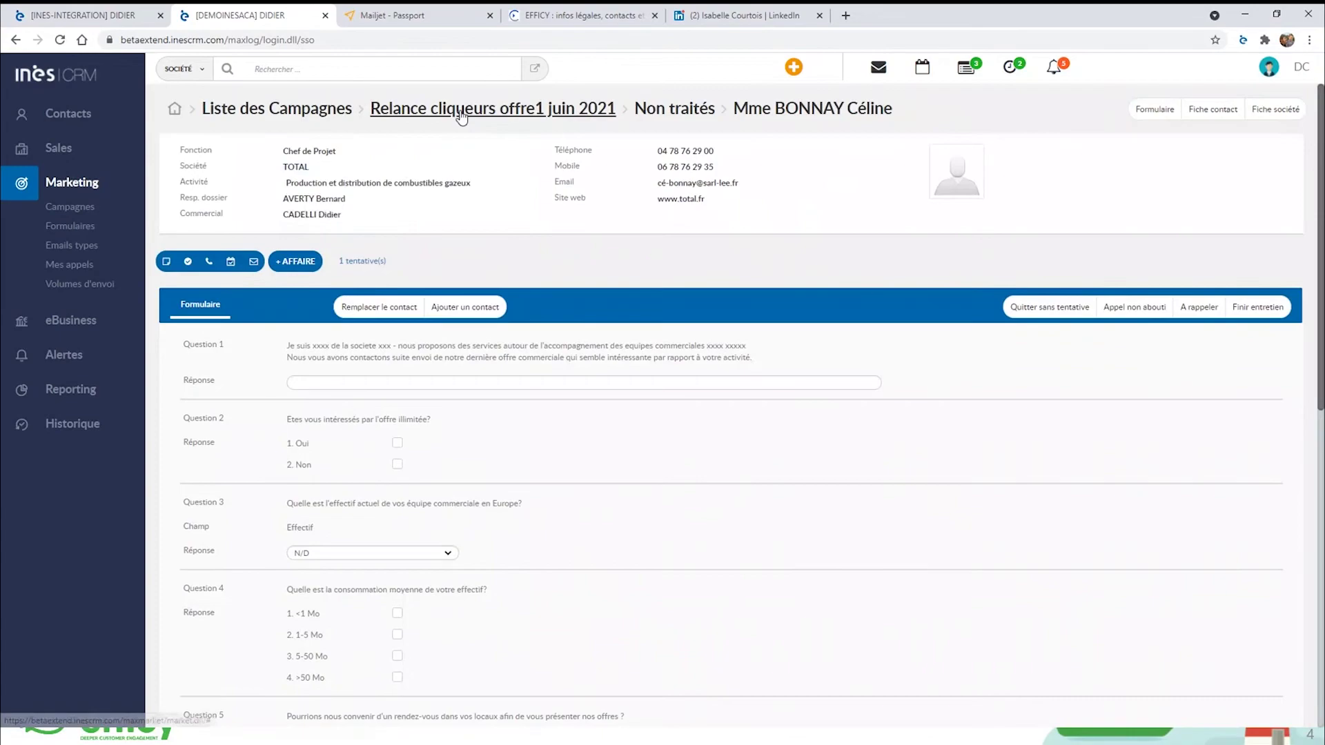
left_click(462, 112)
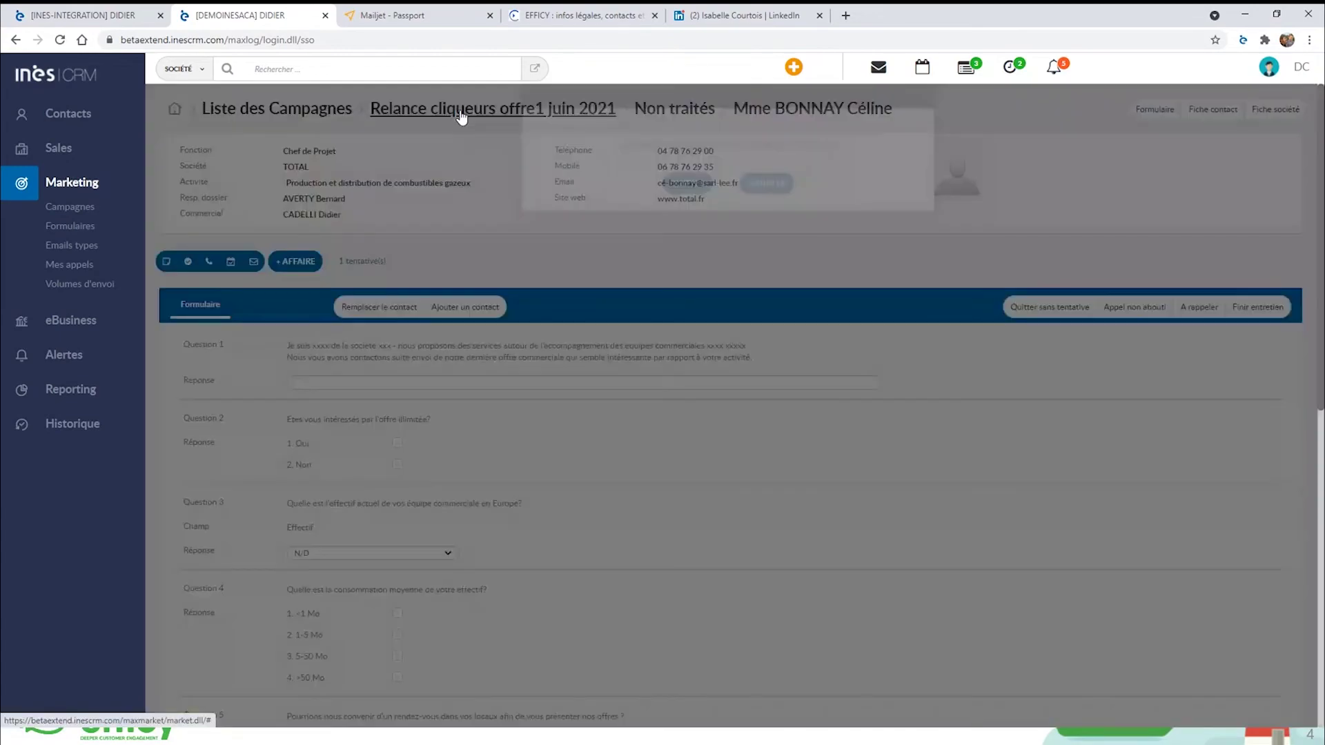
left_click(686, 215)
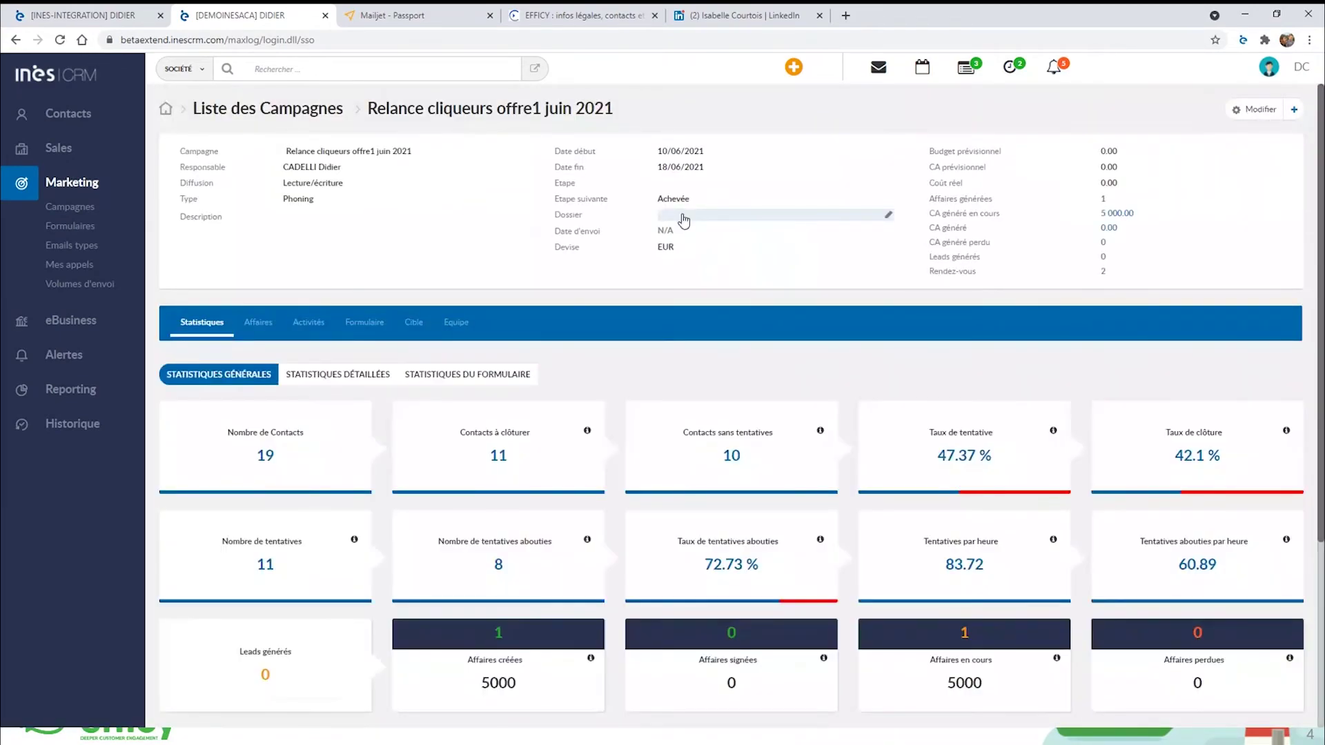
scroll(690, 345, "down", 3)
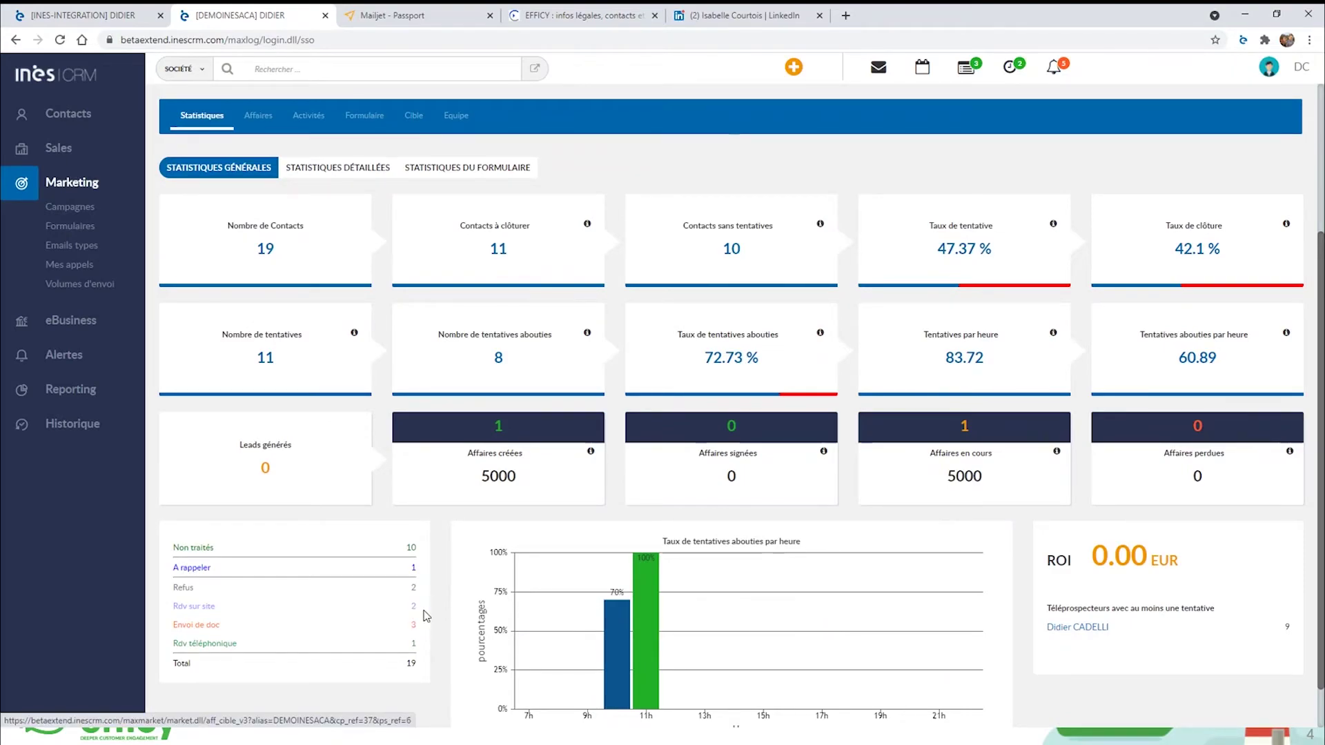
Check the Rdv sur site contacts, then list the campaign's two logged appointments.
left_click(414, 607)
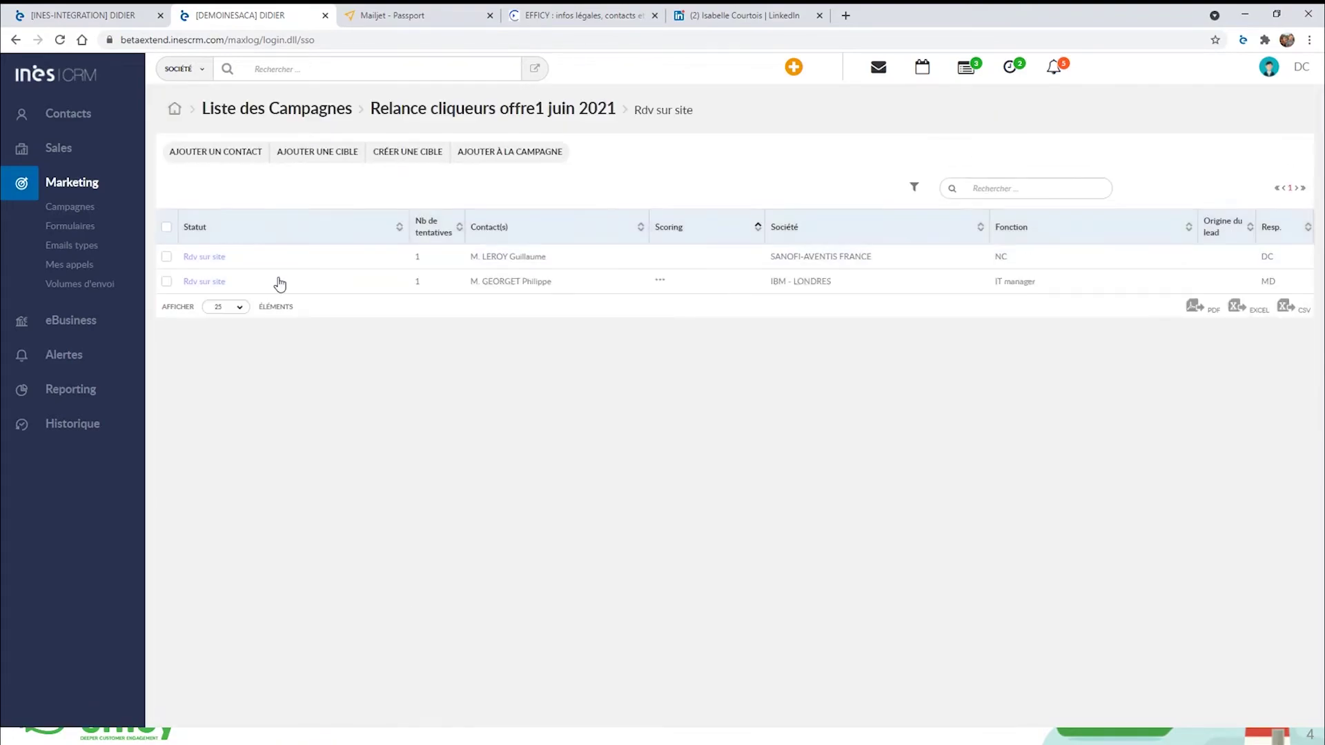
left_click(16, 40)
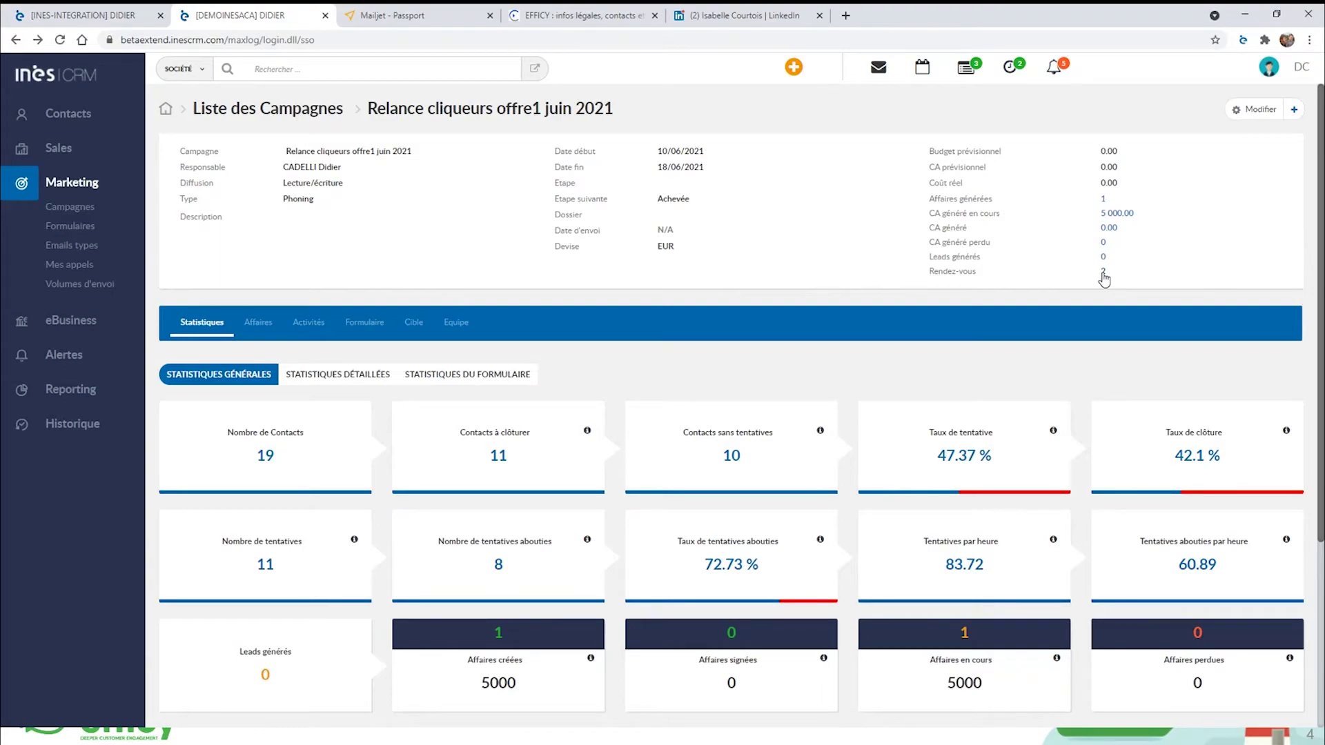
left_click(1104, 273)
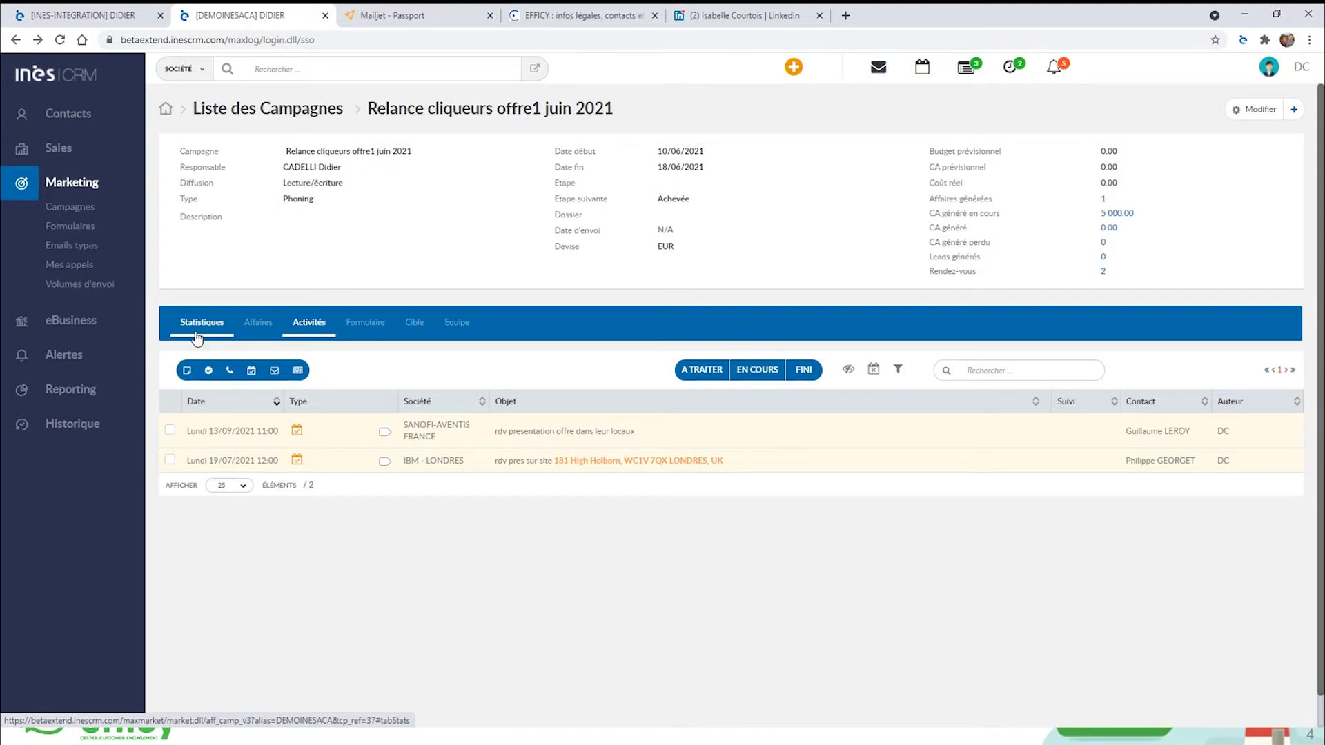
Go back to Liste des Campagnes via Marketing > Campagnes.
left_click(70, 207)
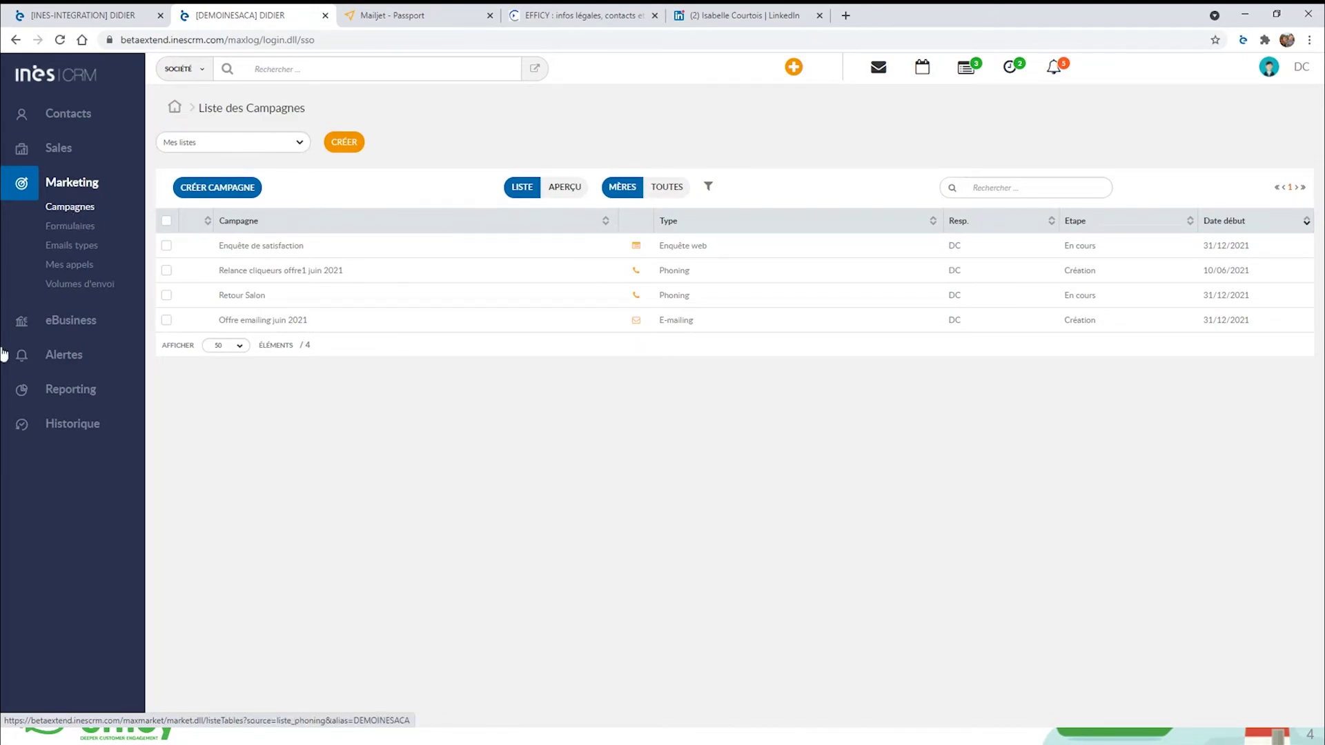
mouse_move(309, 259)
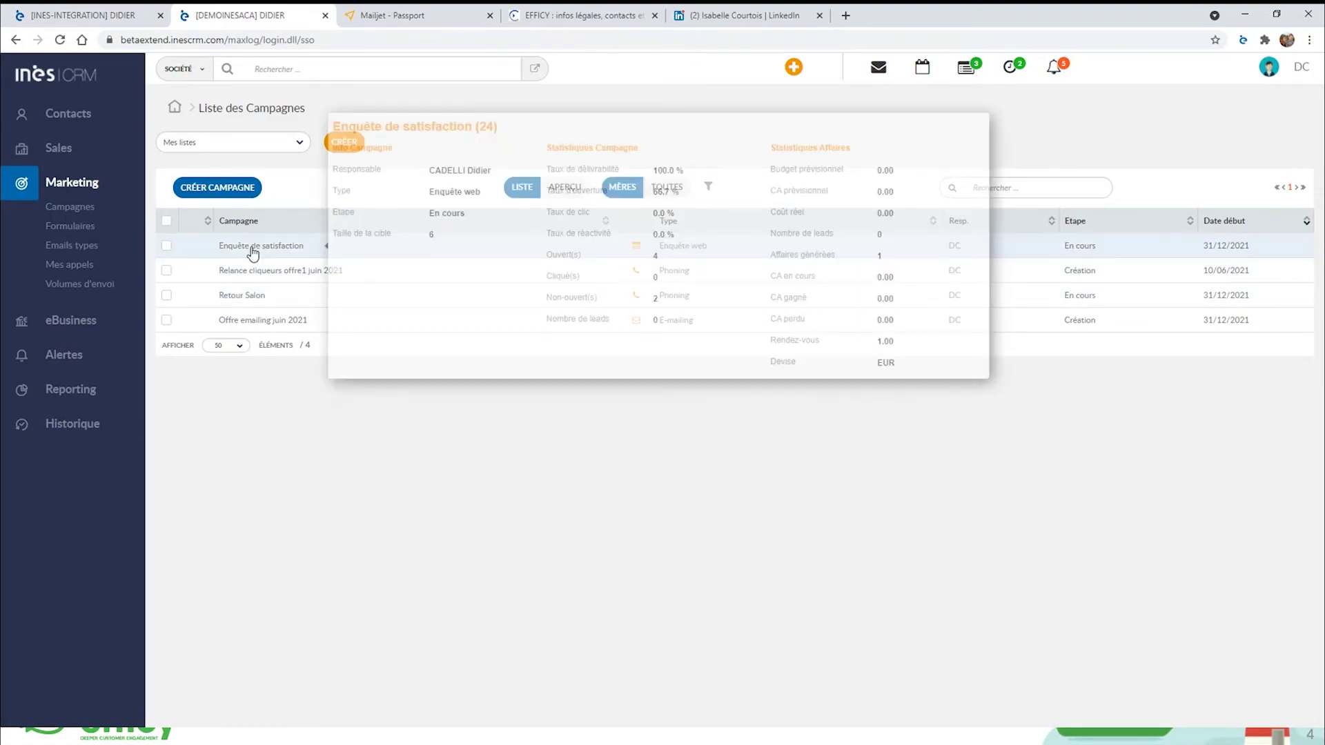
Browse the Enquête de satisfaction campaign's form questions, then bring up the Formulaires list of active forms.
left_click(252, 247)
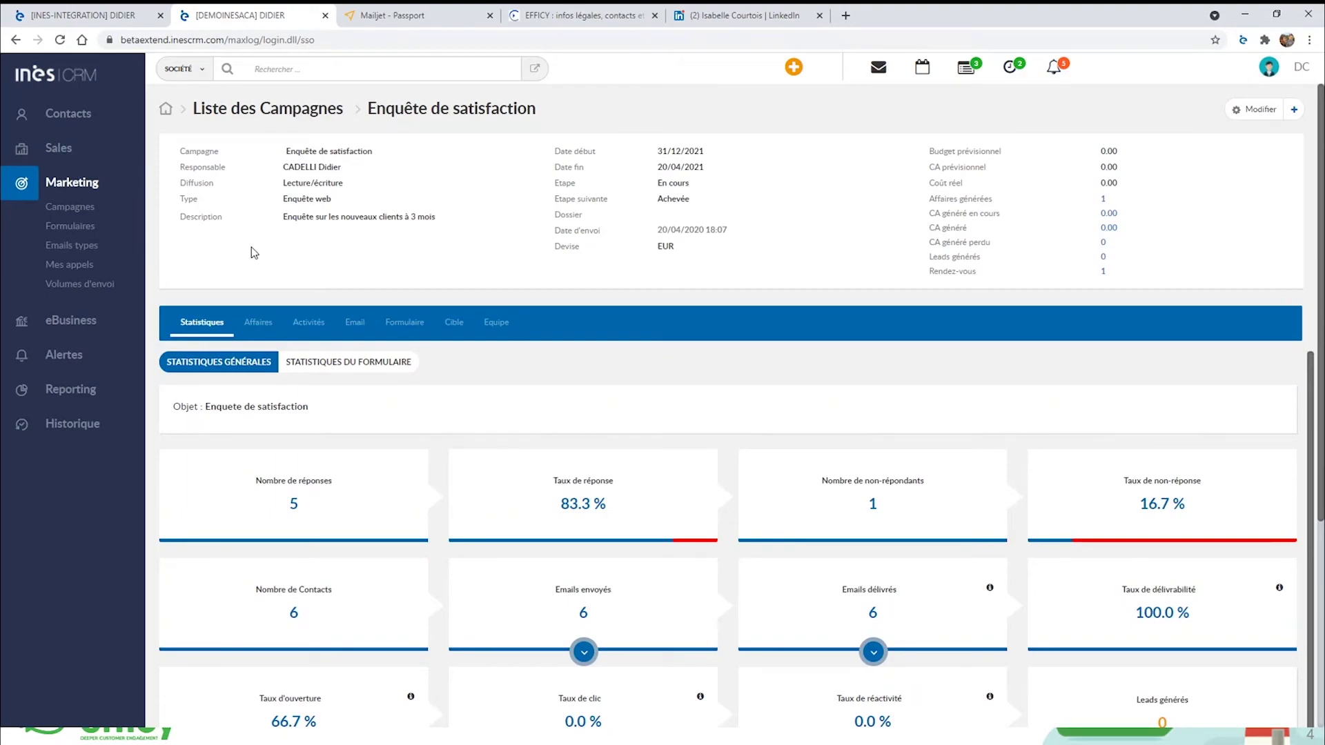
left_click(399, 325)
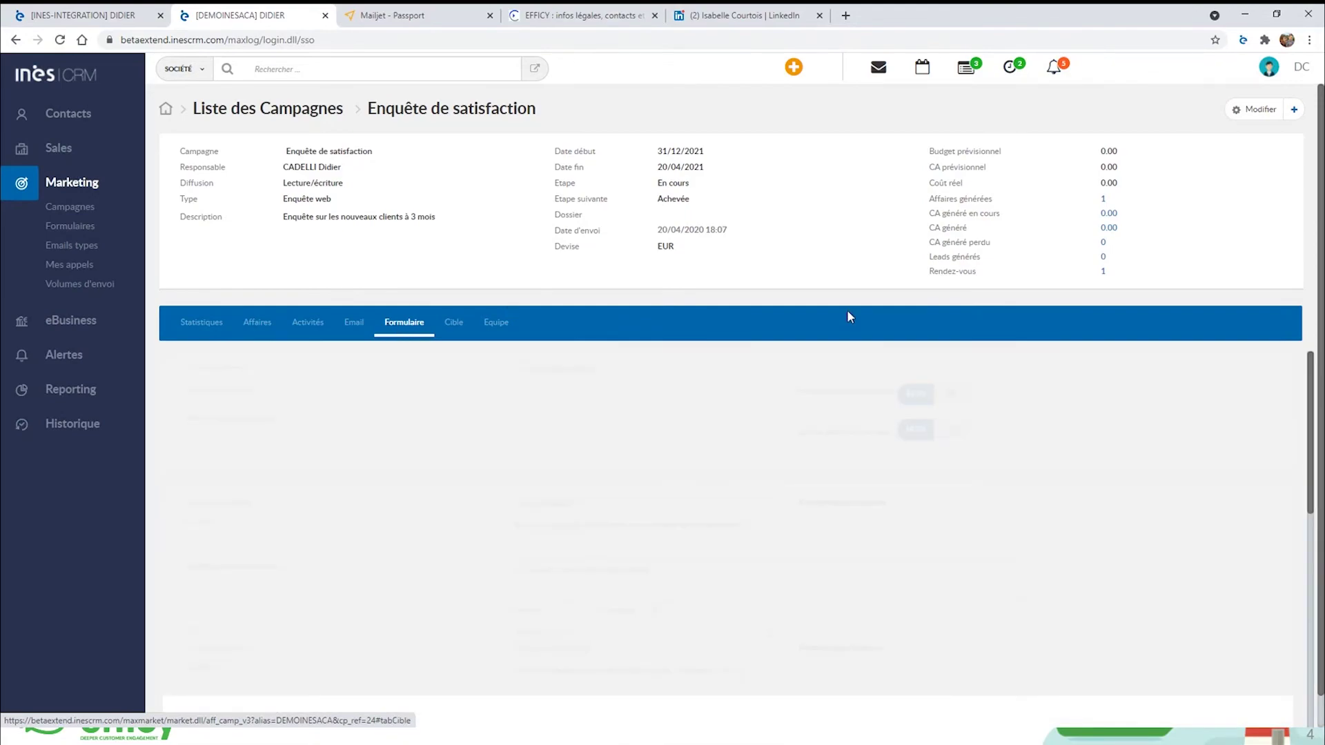
scroll(1110, 336, "down", 1)
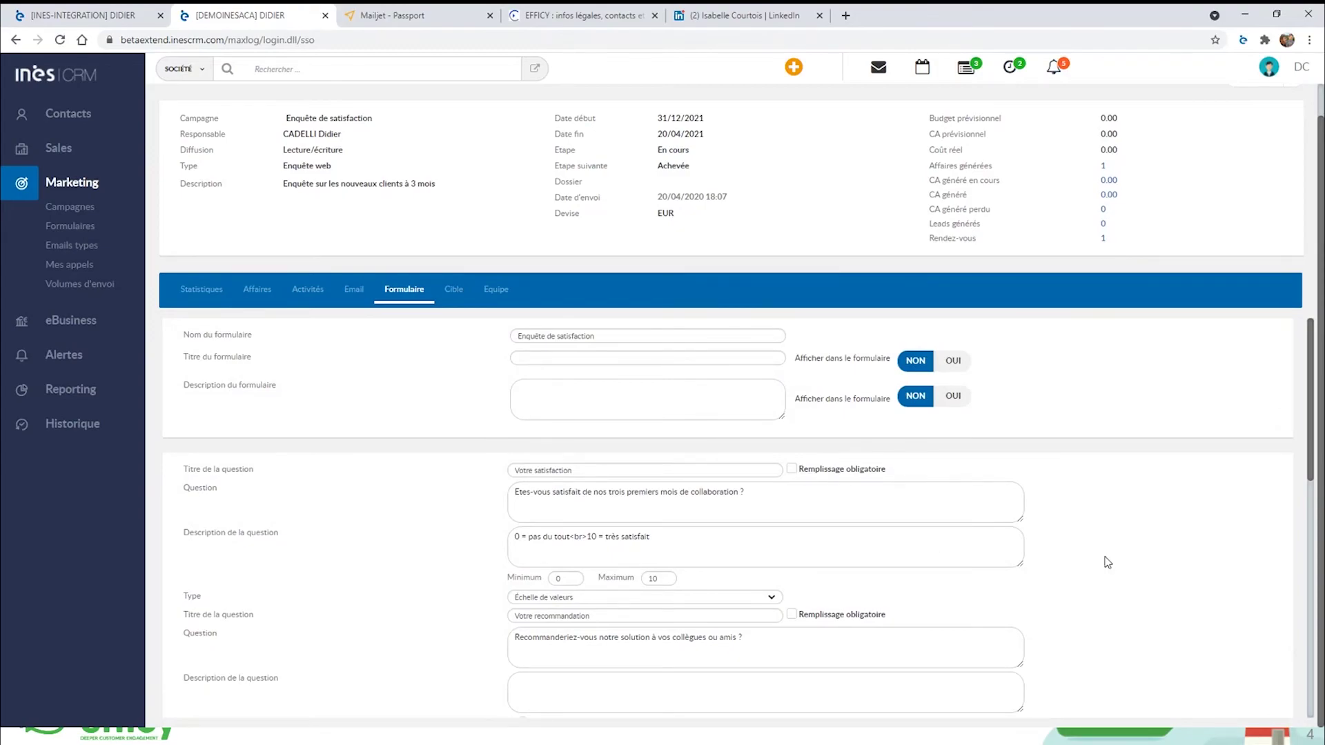
scroll(1103, 562, "down", 2)
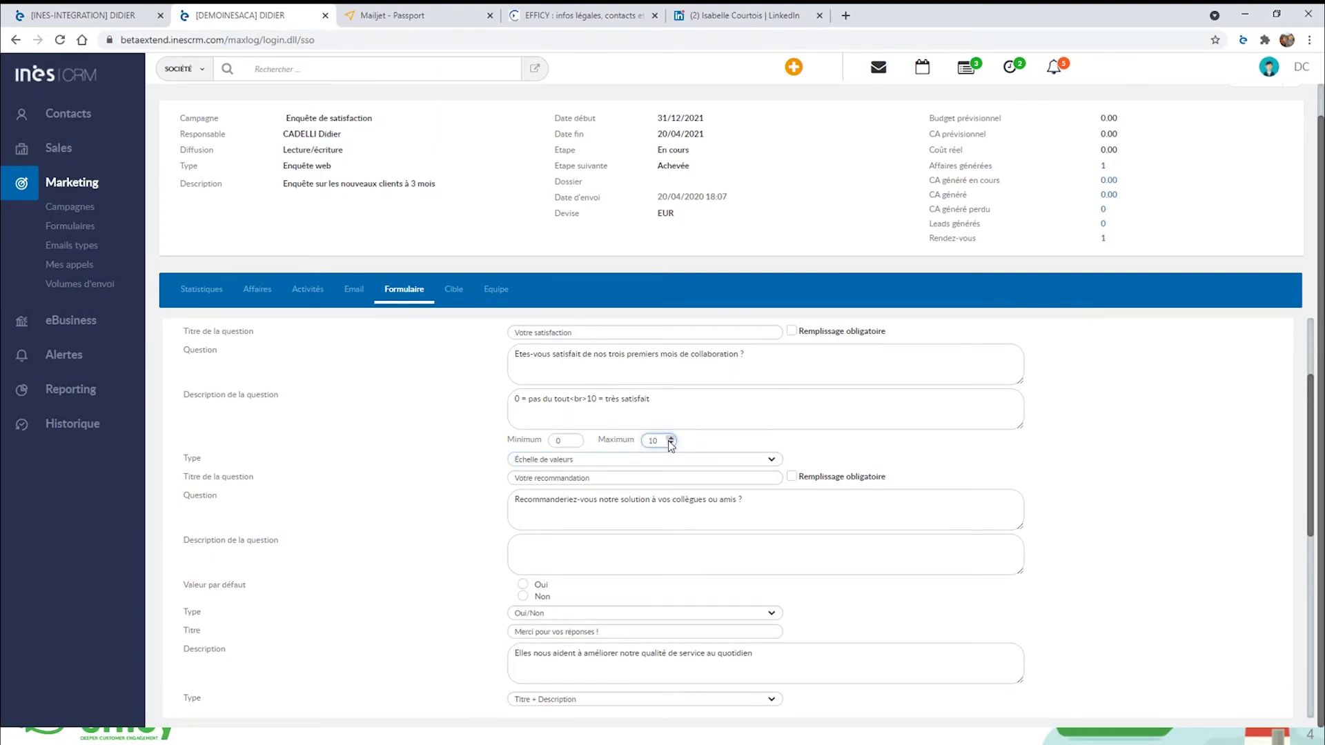
left_click(1105, 516)
scroll(358, 454, "up", 2)
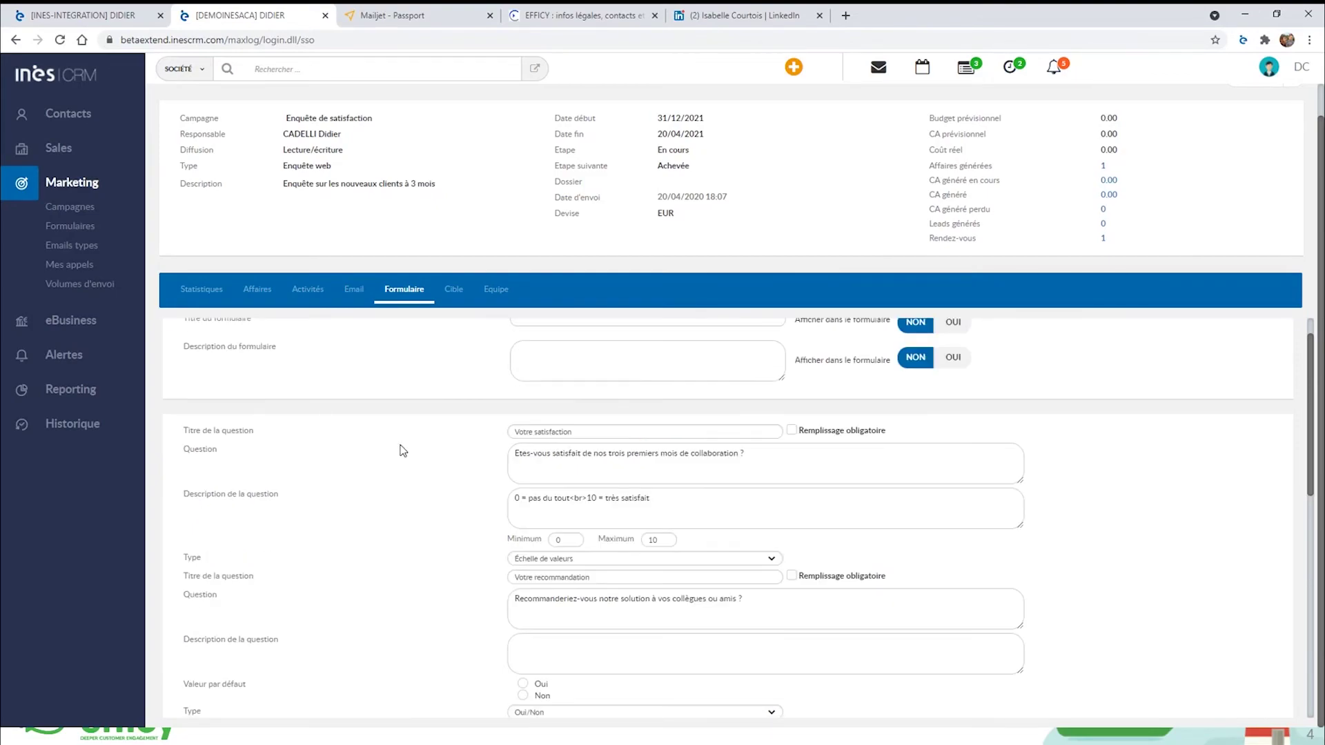
left_click(70, 226)
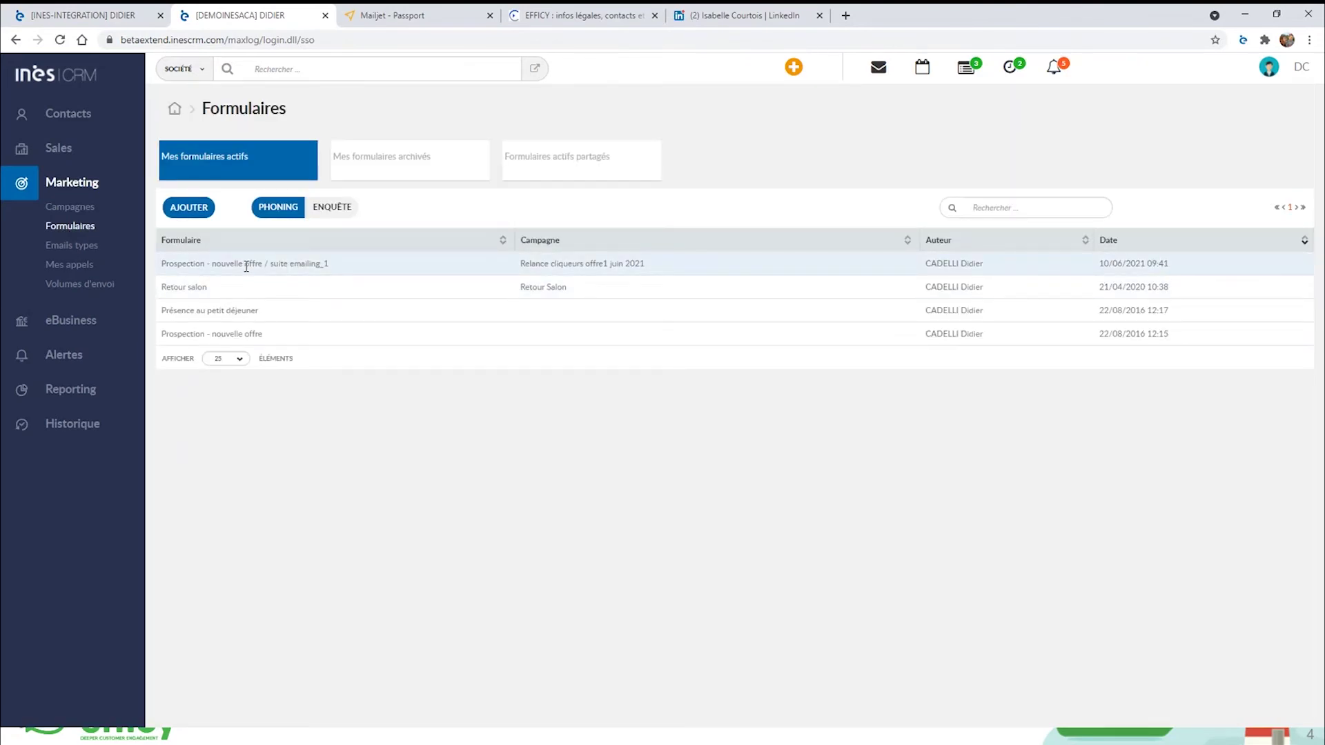
Filter to ENQUÊTE forms, open Enquete covid, and validate it to generate its HTML.
left_click(321, 207)
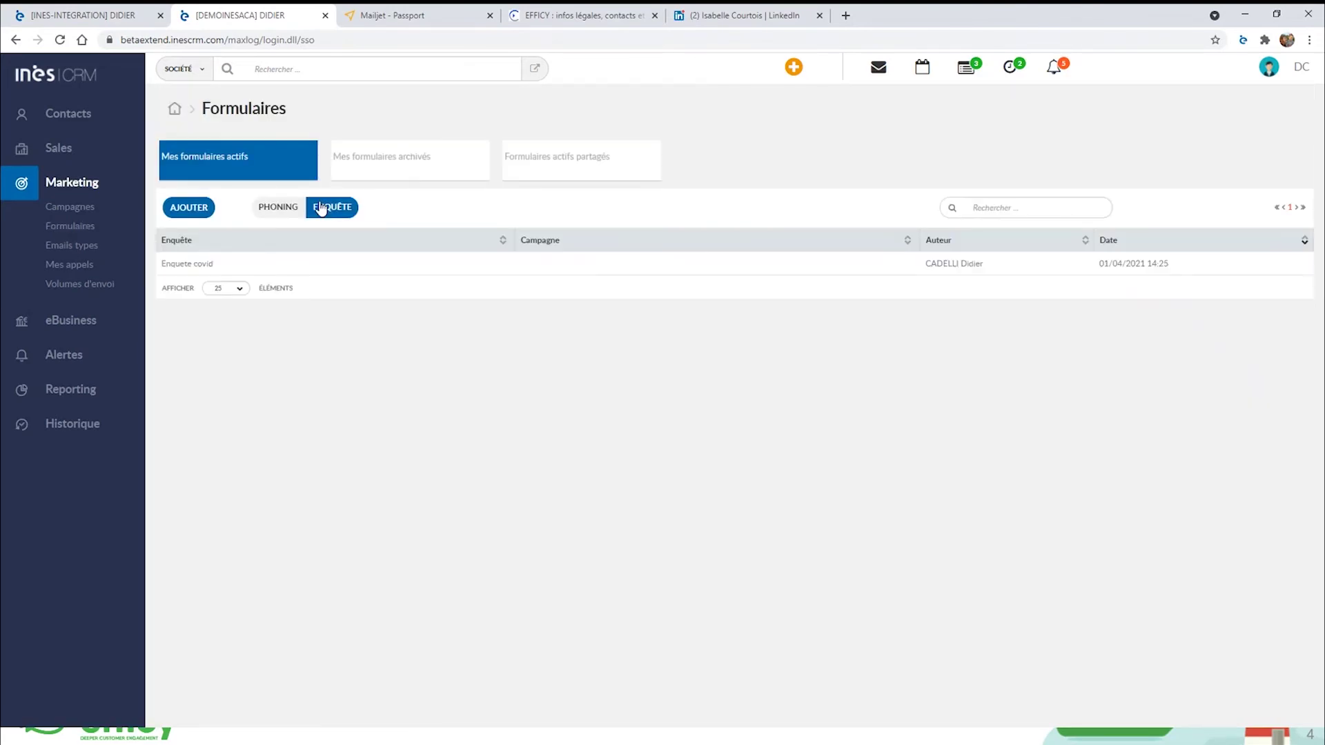
left_click(181, 265)
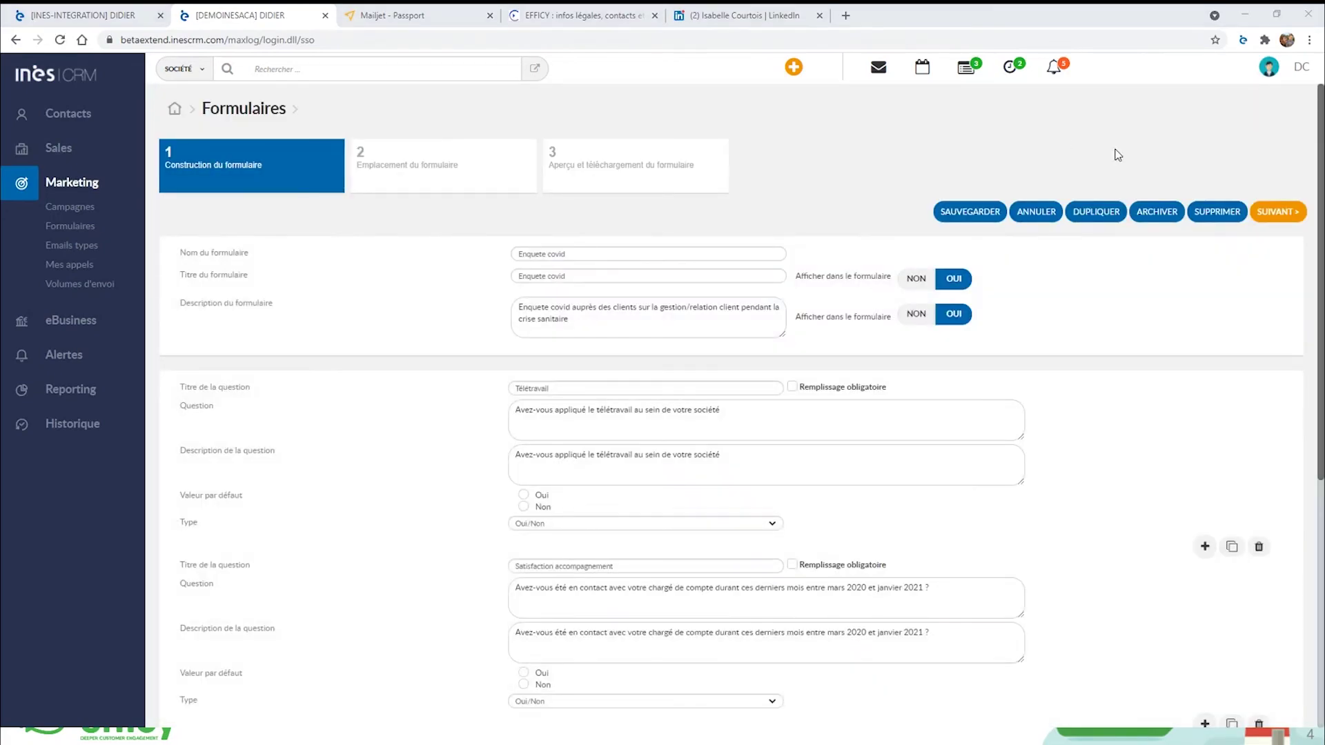
left_click(1285, 211)
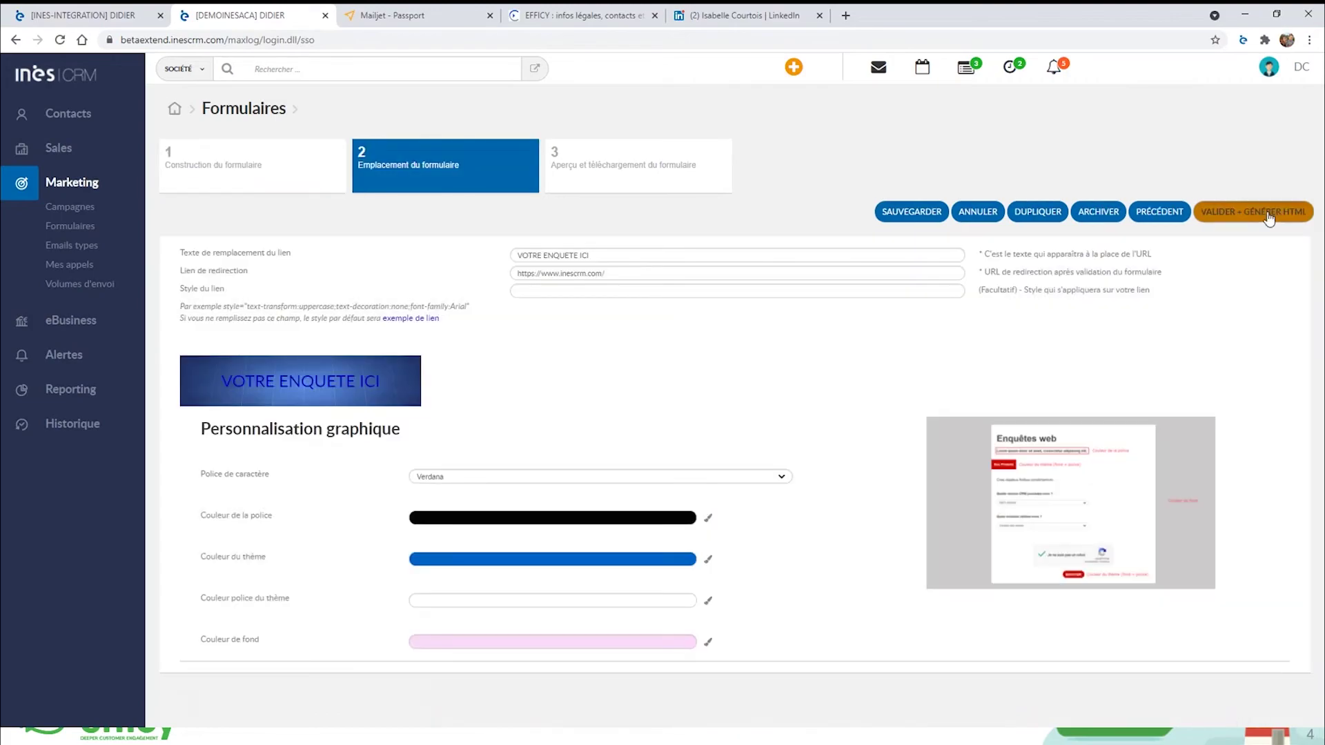
left_click(1285, 213)
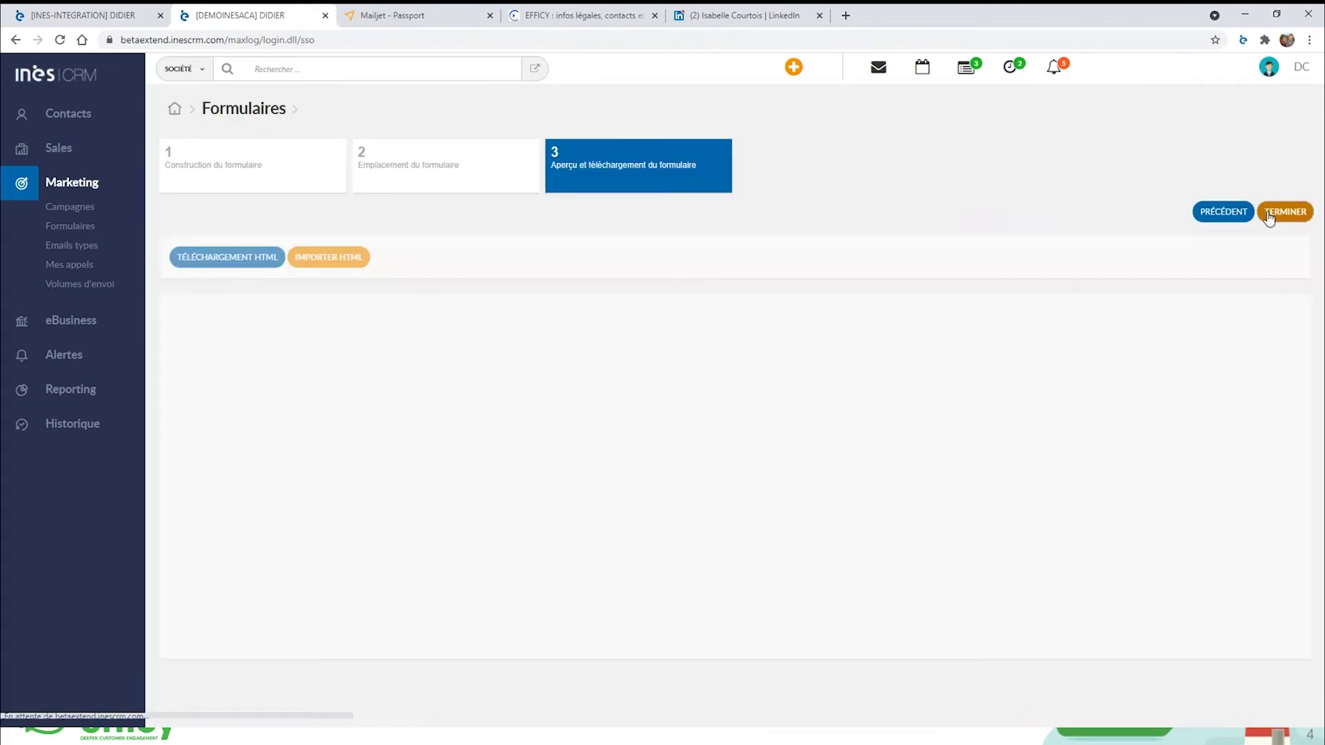
Scroll through the Enquete covid form's HTML preview, then return to Campagnes.
scroll(1082, 440, "down", 1)
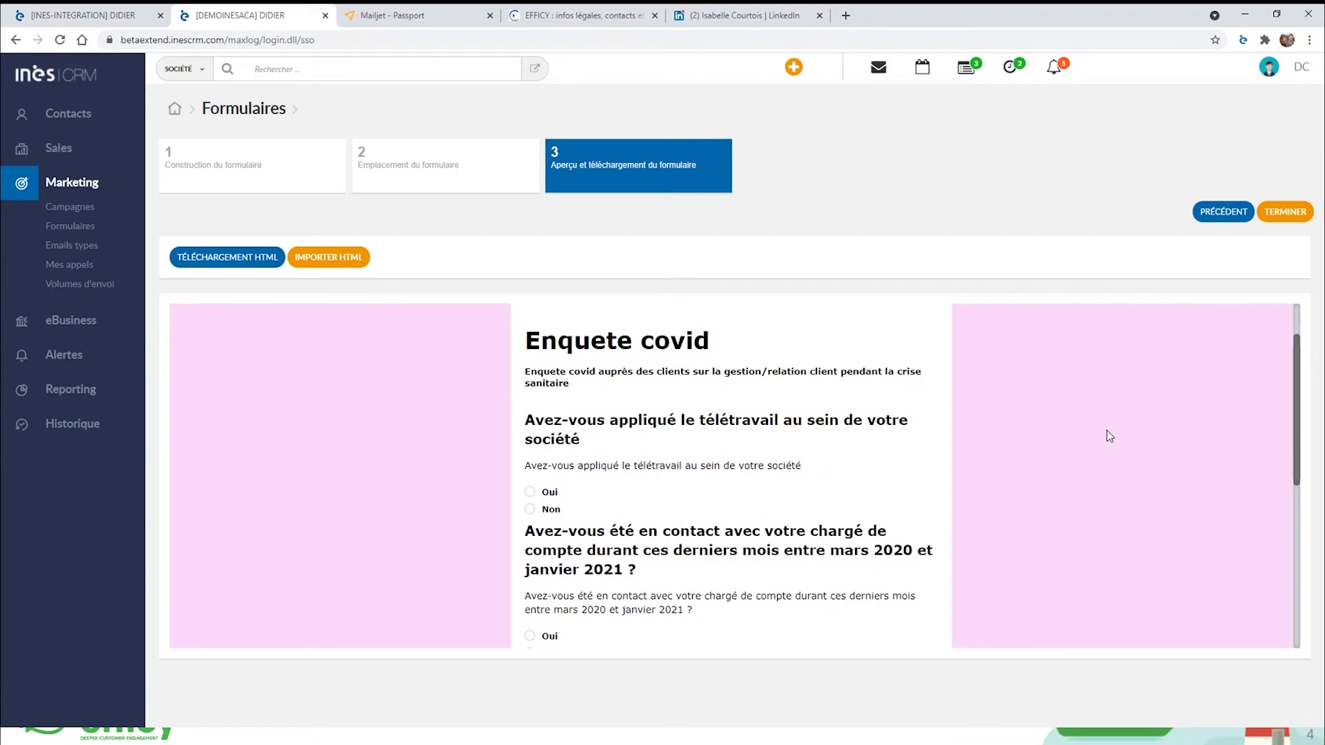
scroll(594, 433, "down", 1)
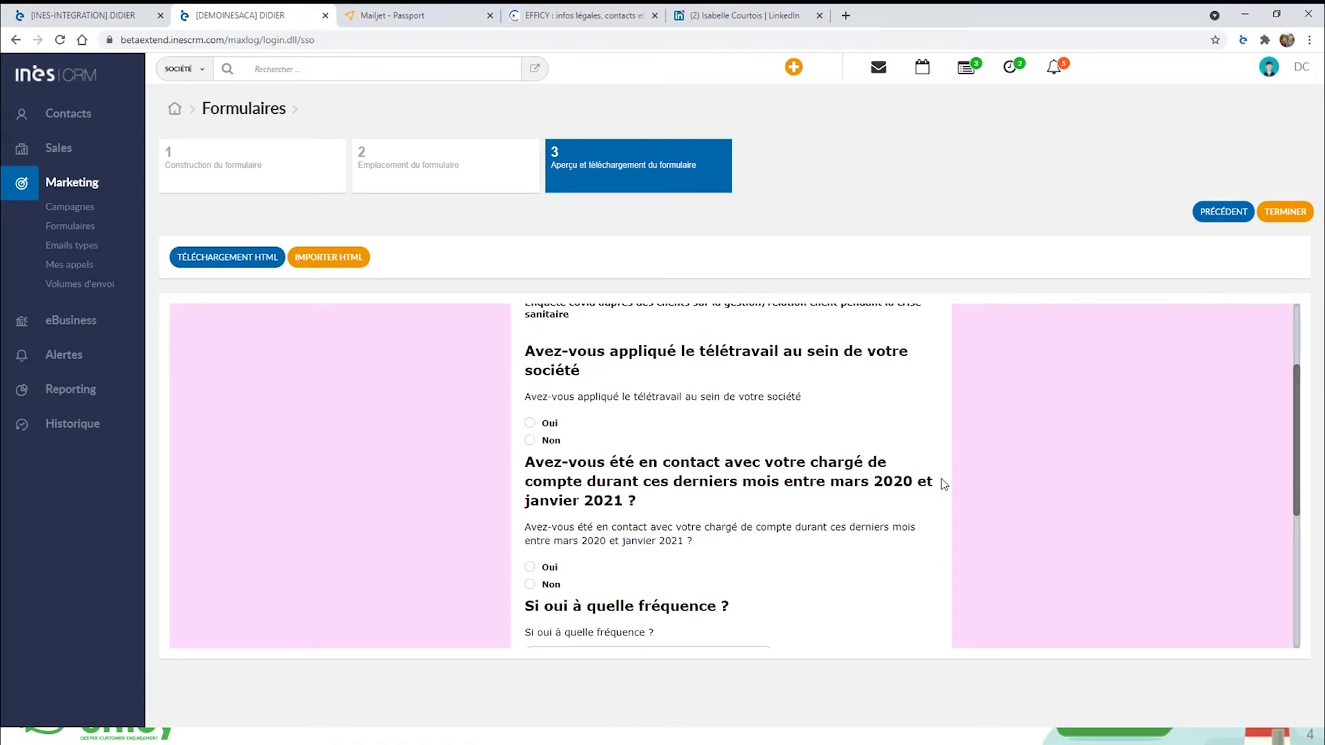
scroll(940, 485, "down", 1)
scroll(935, 483, "down", 3)
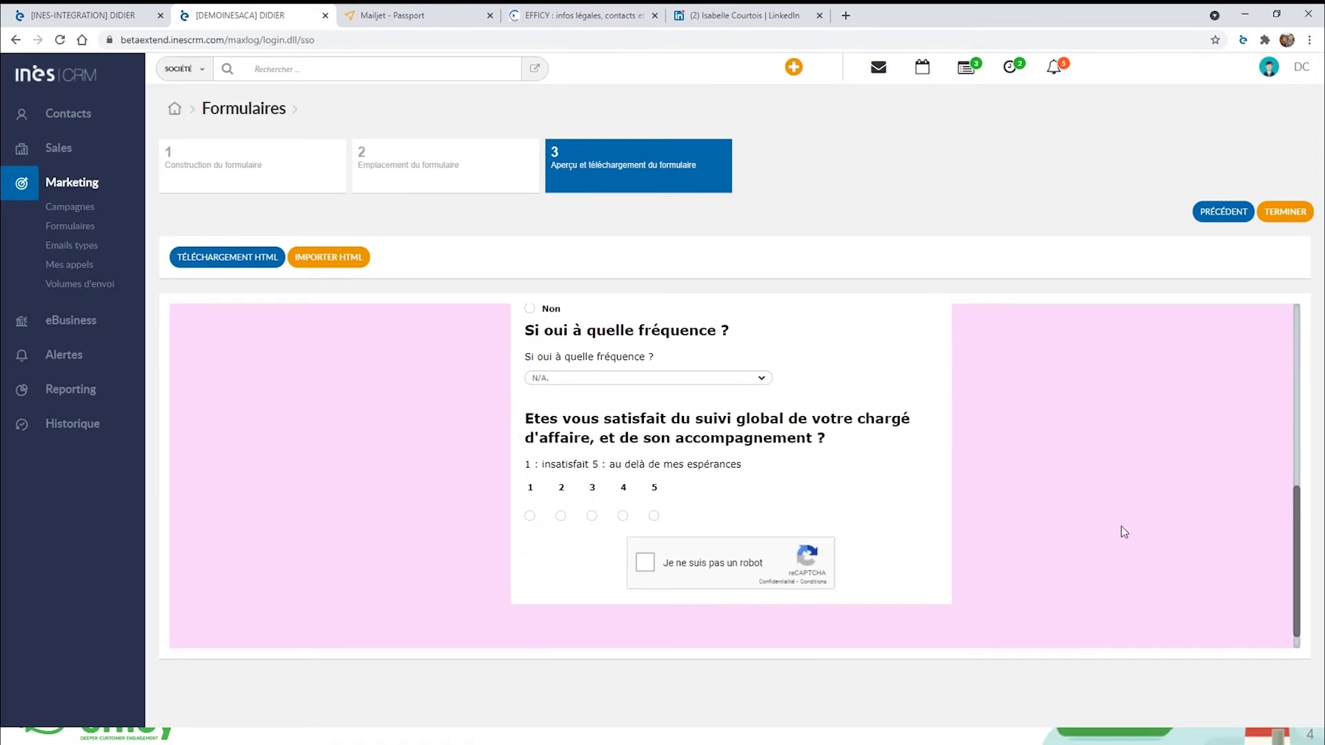
scroll(1119, 524, "up", 7)
scroll(1119, 524, "down", 2)
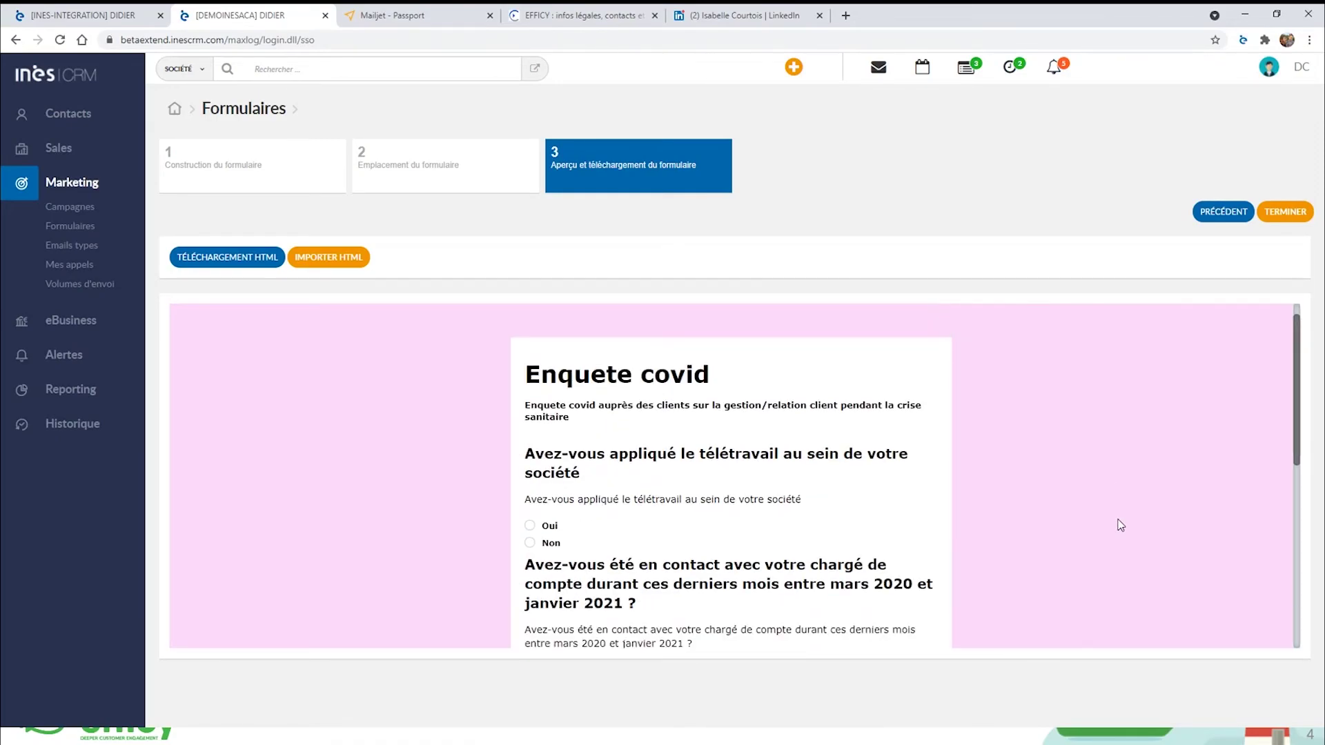
left_click(78, 214)
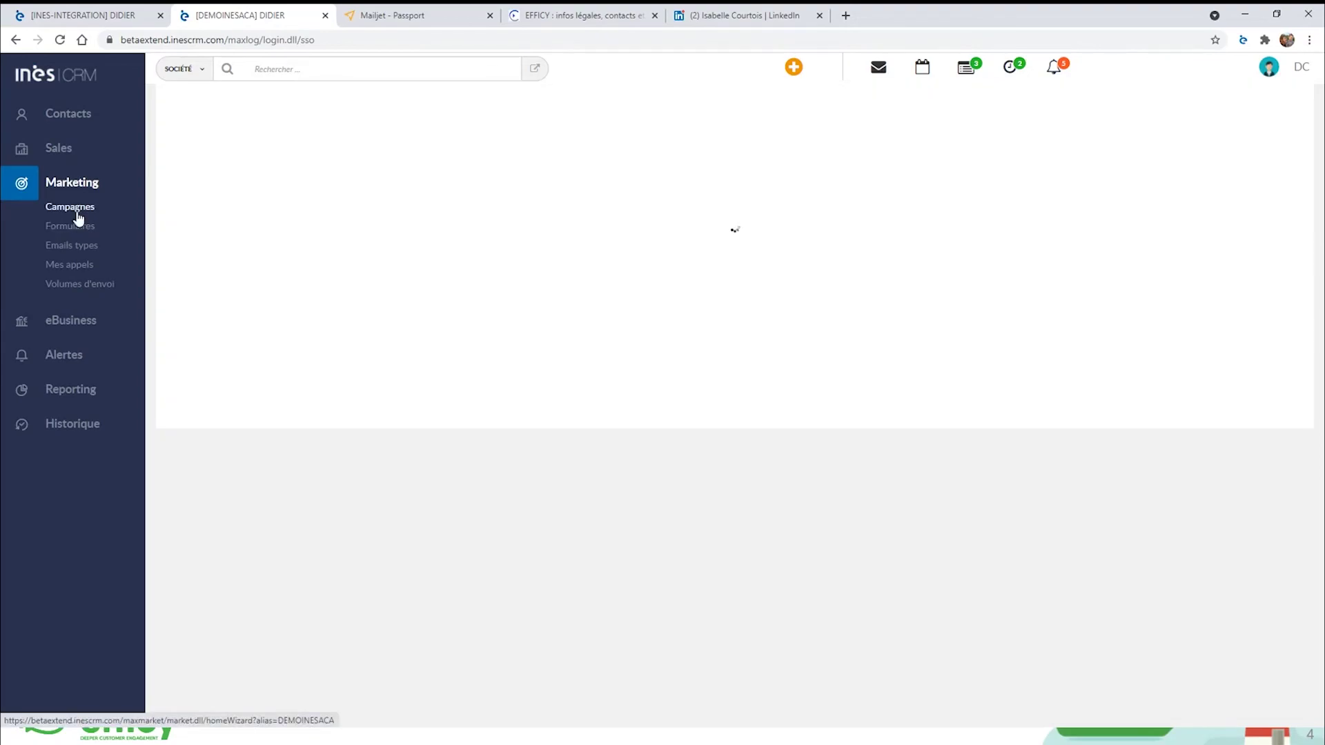
Check Enquête de satisfaction's form statistics and the 2 contacts who answered 10.
left_click(278, 250)
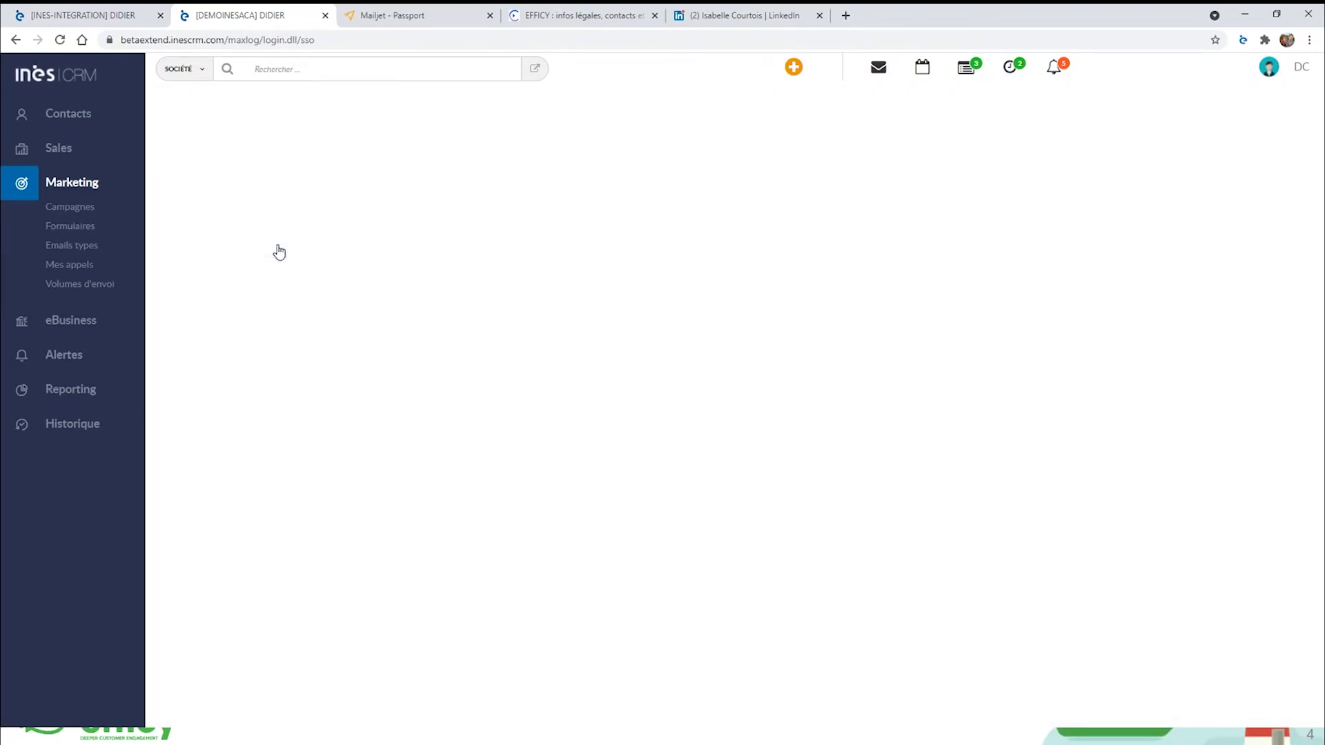
scroll(963, 350, "down", 2)
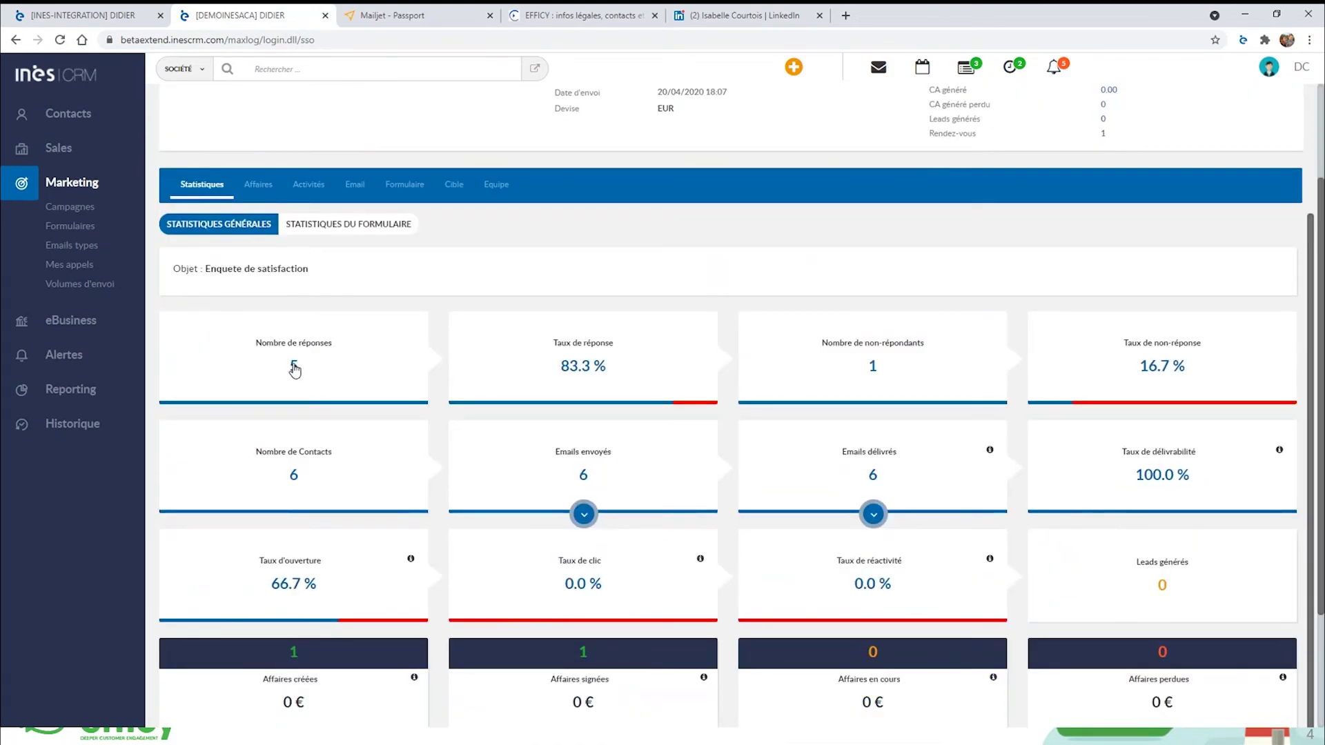
scroll(1035, 539, "down", 2)
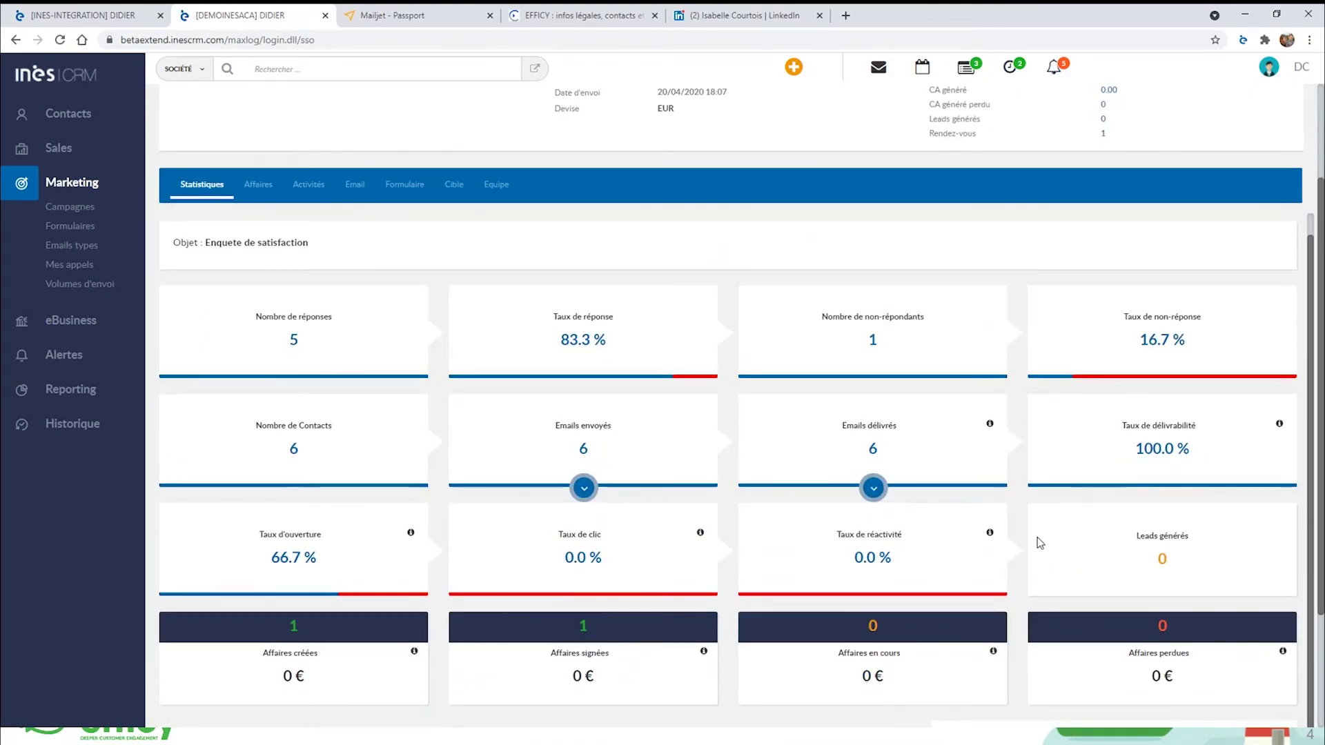
scroll(324, 284, "up", 3)
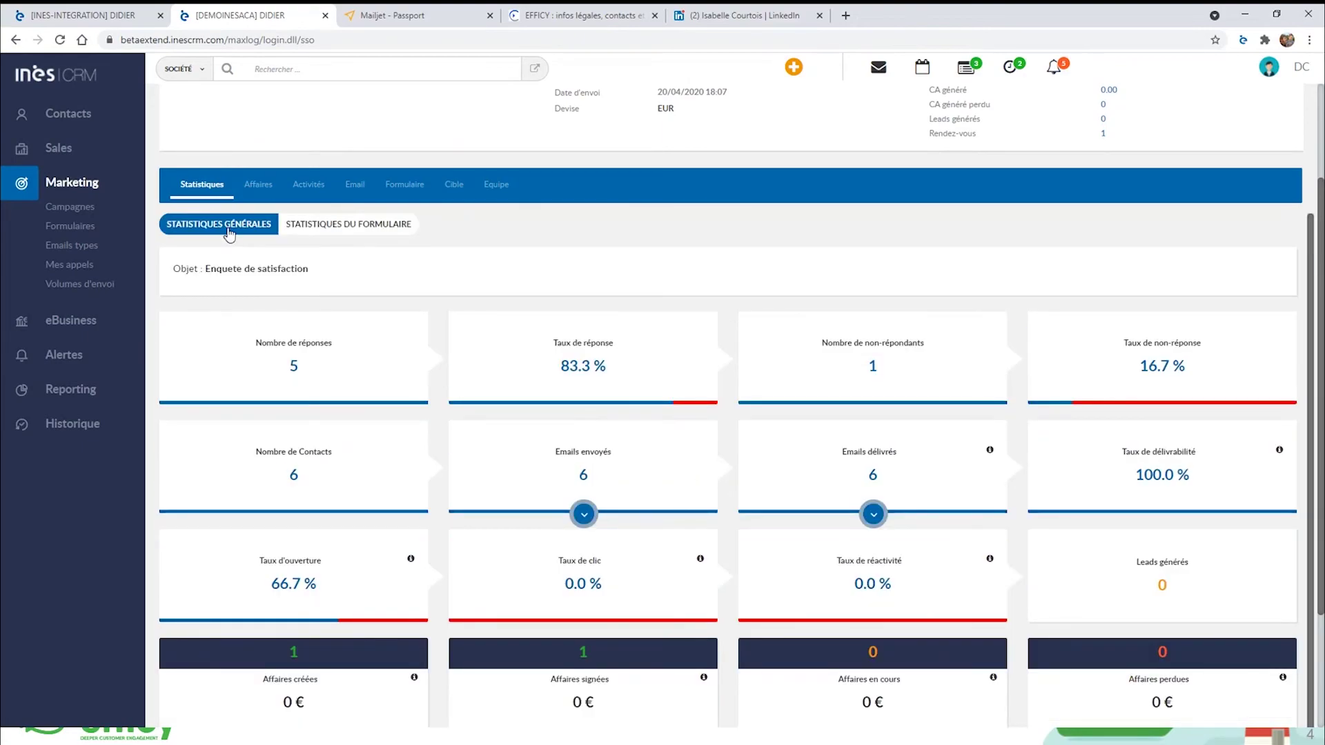
left_click(360, 228)
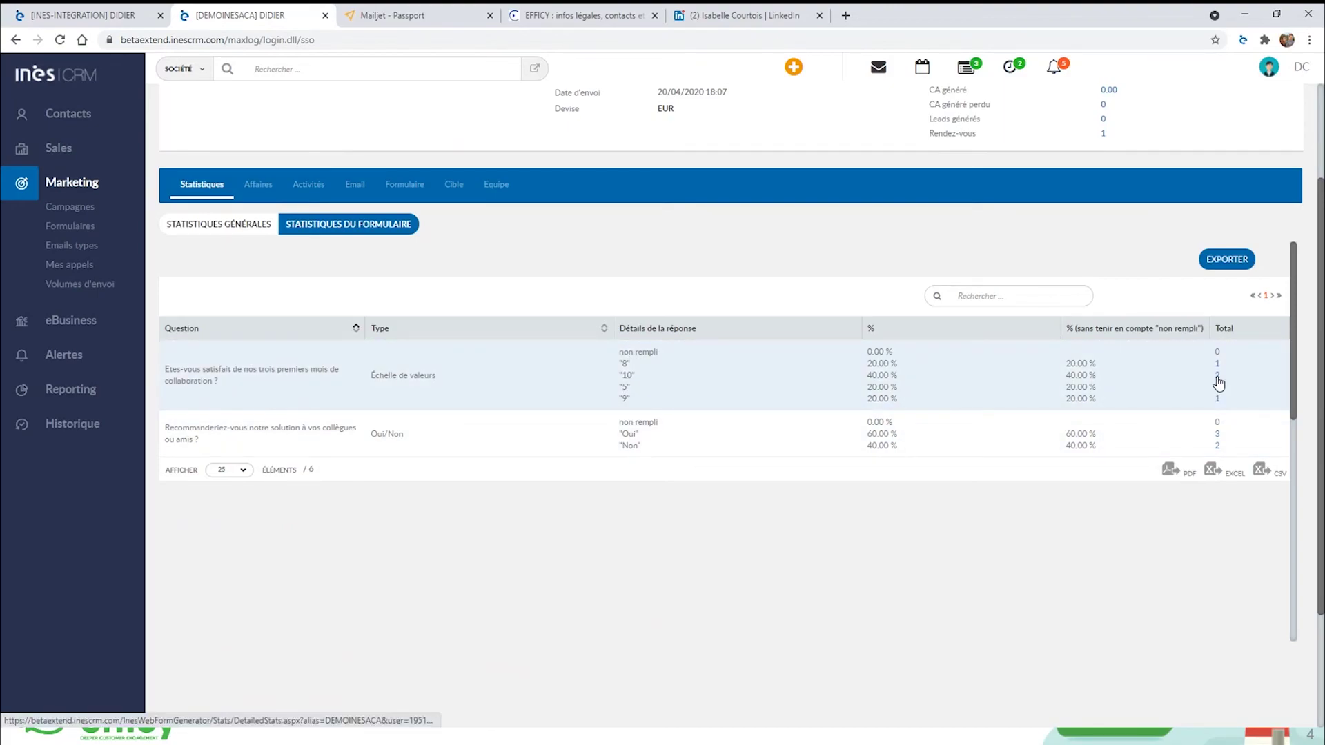
left_click(1218, 382)
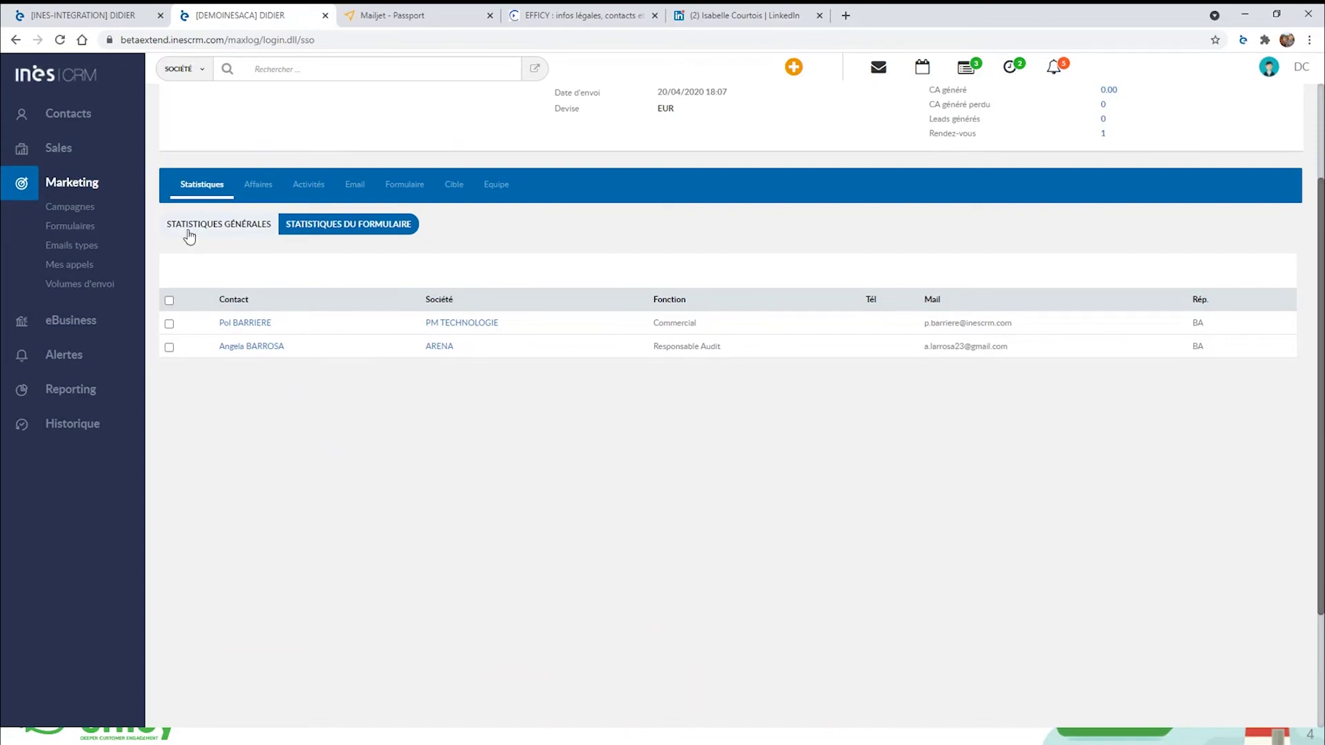
left_click(379, 235)
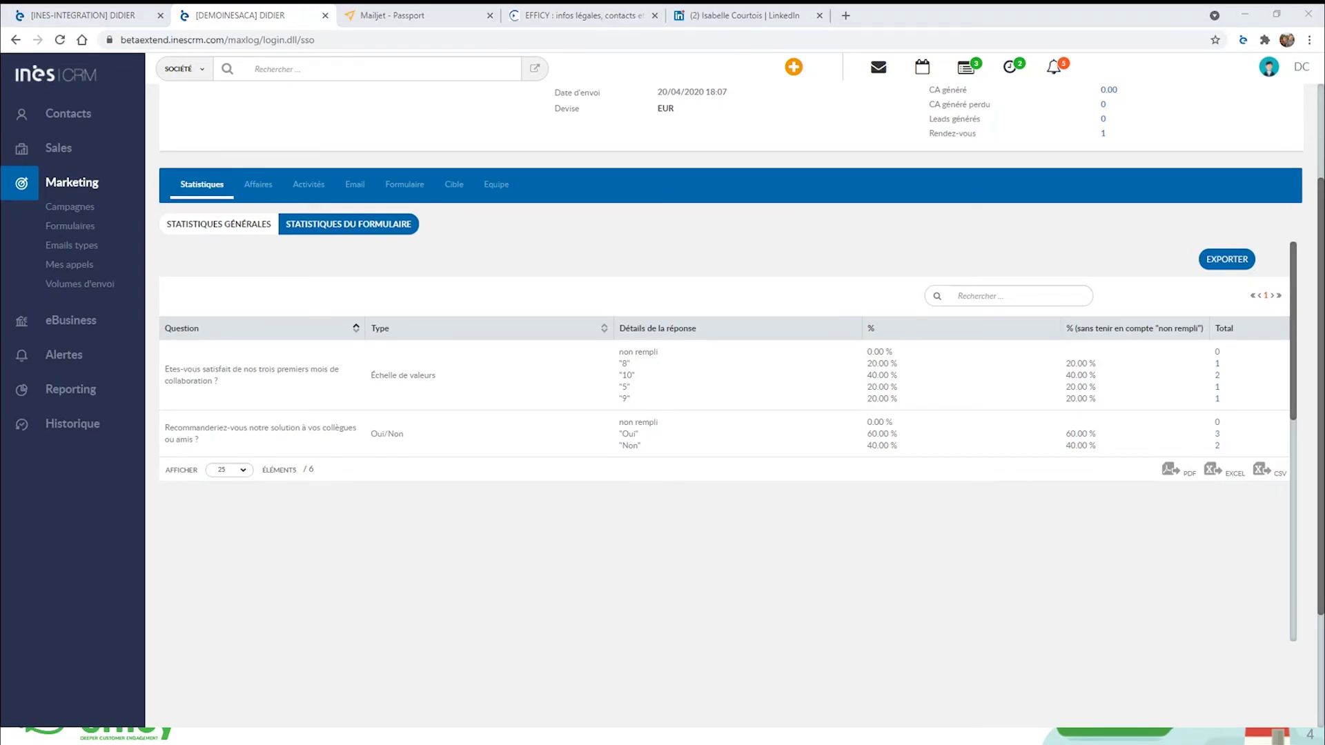
Switch to the slide deck and advance two slides towards Pour conclure.
key("alt+Tab")
key("Right")
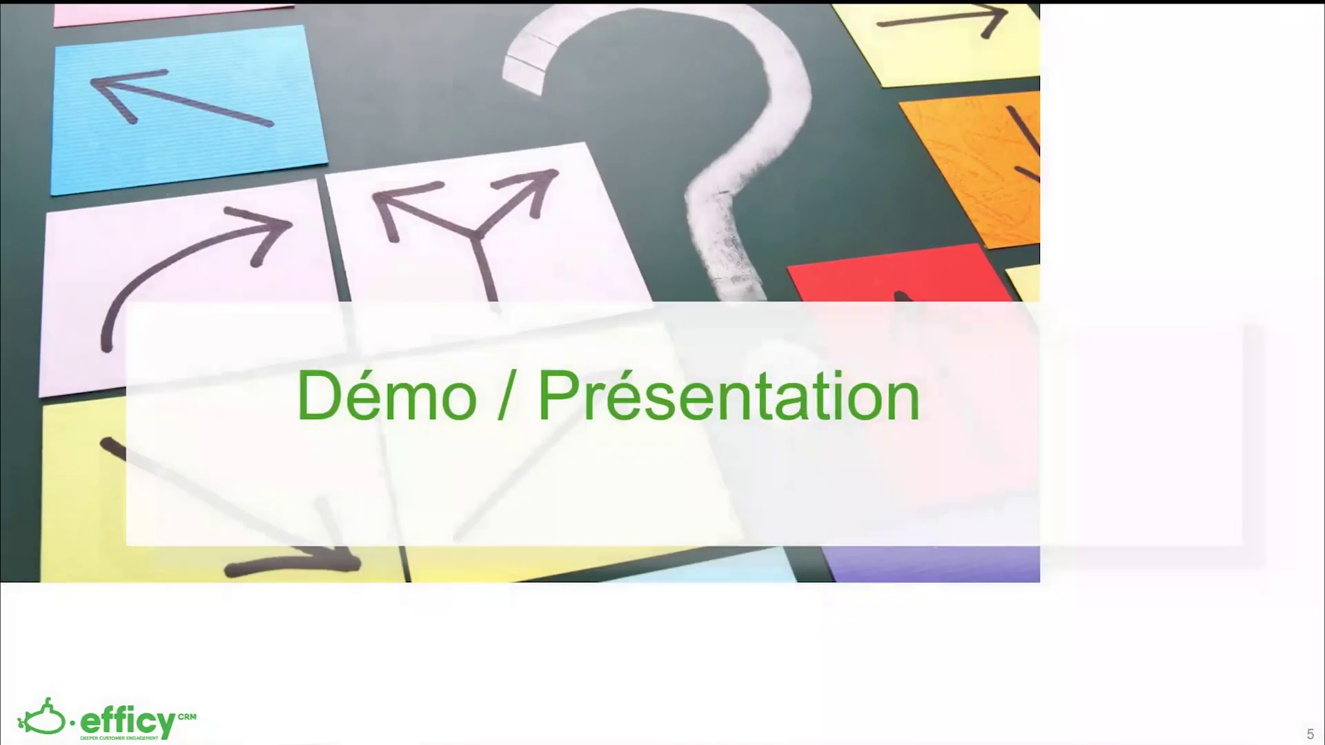
key("Right")
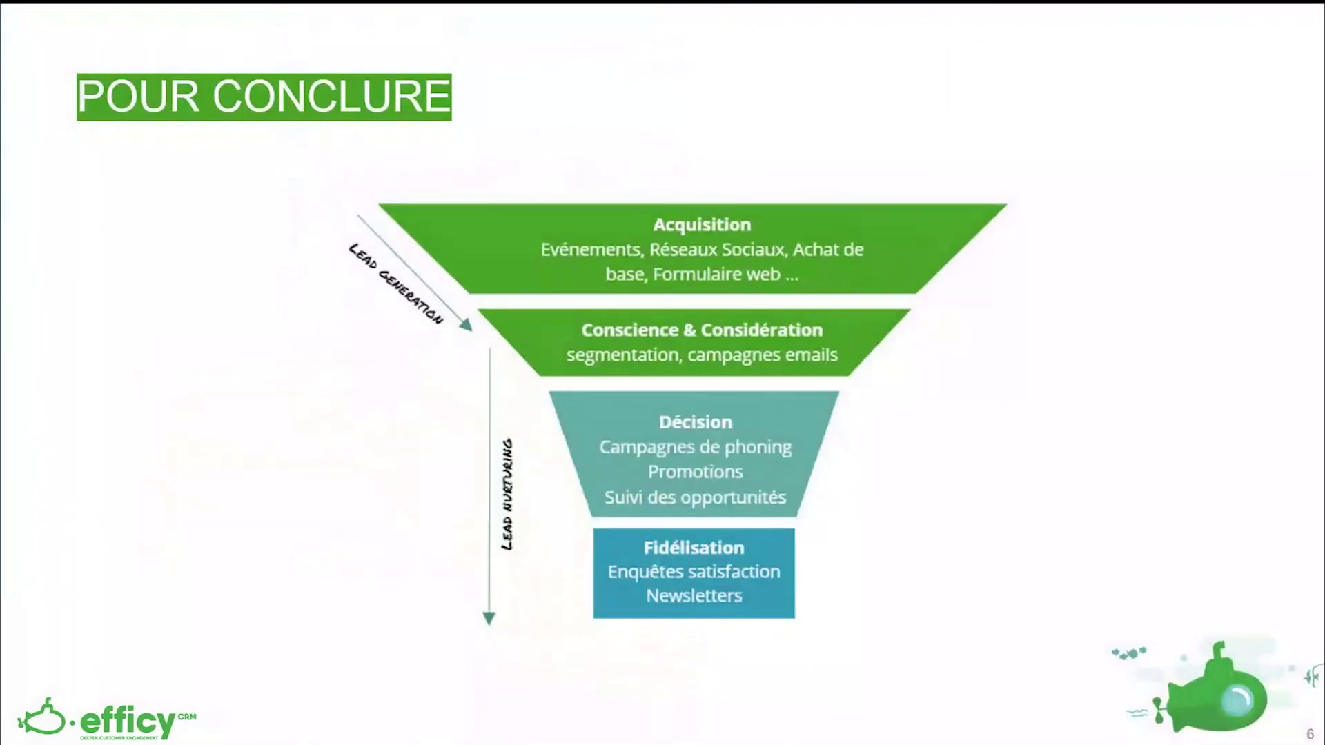